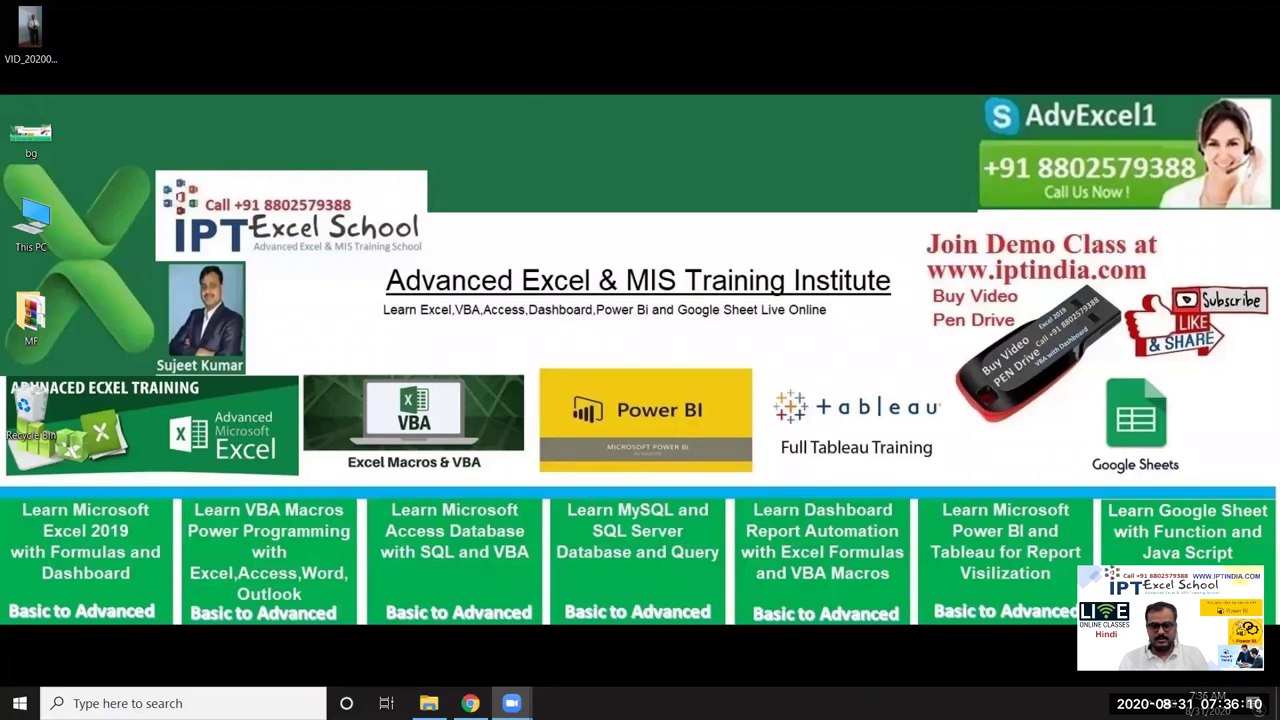
Step: Launch Excel from Windows search and open the Bio-Att workbook from the Recent list
click(96, 703)
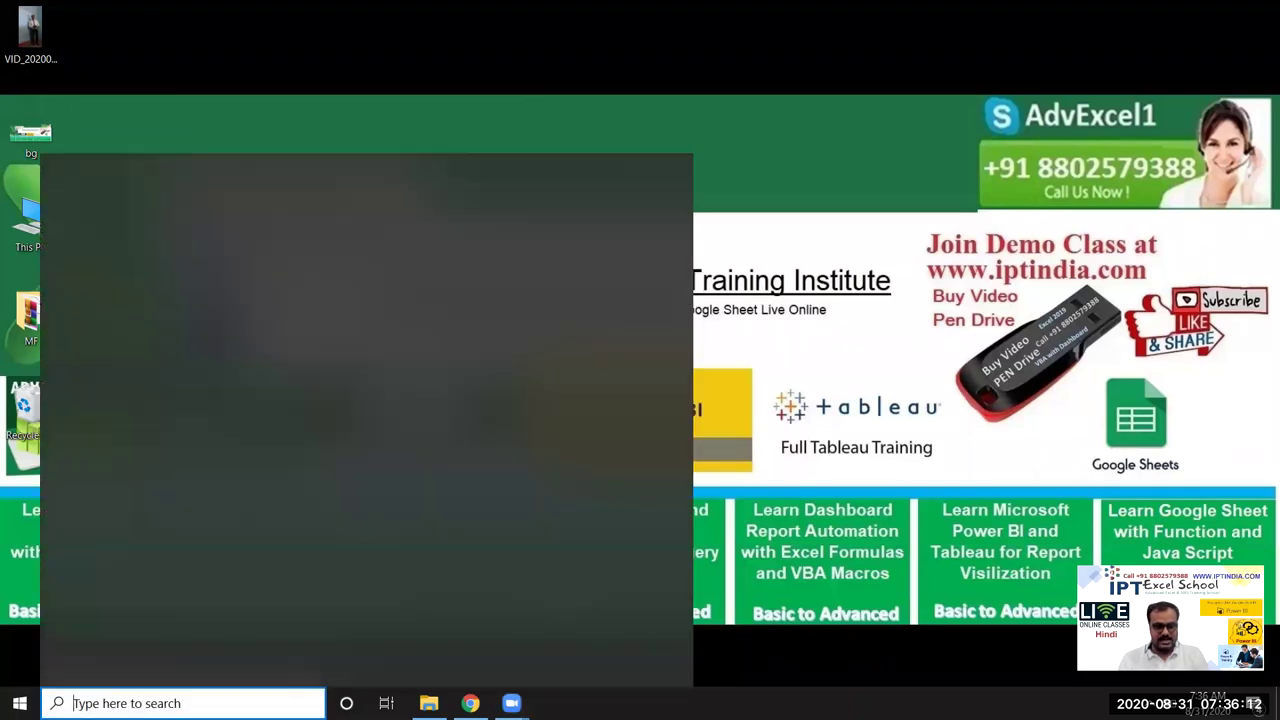
text(excel)
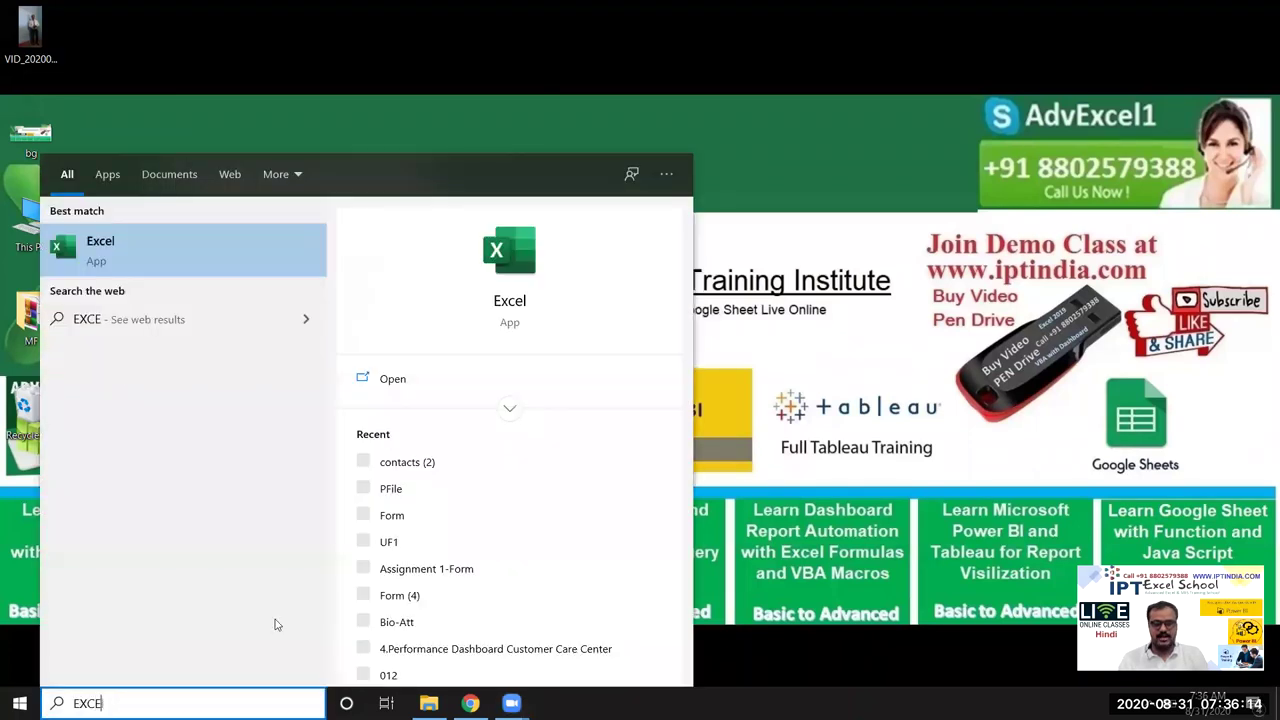
click(530, 285)
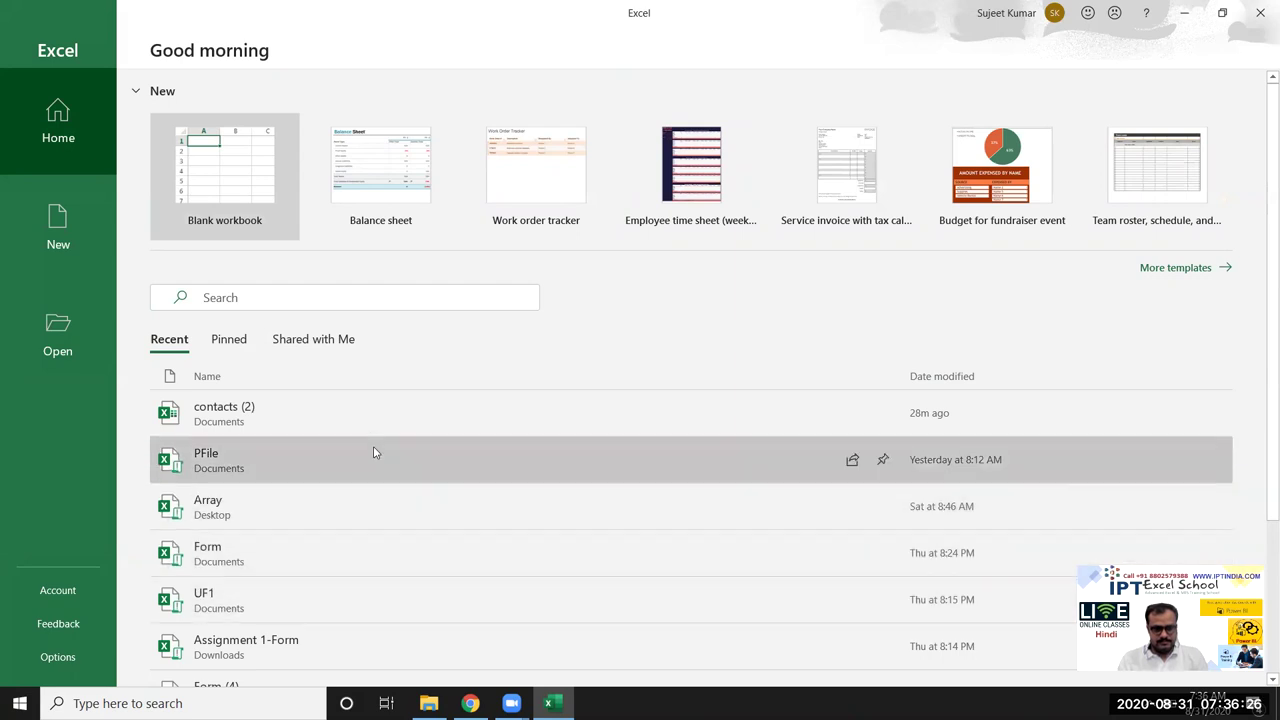
scroll(380, 480, down, 1)
scroll(324, 626, down, 1)
scroll(324, 630, down, 1)
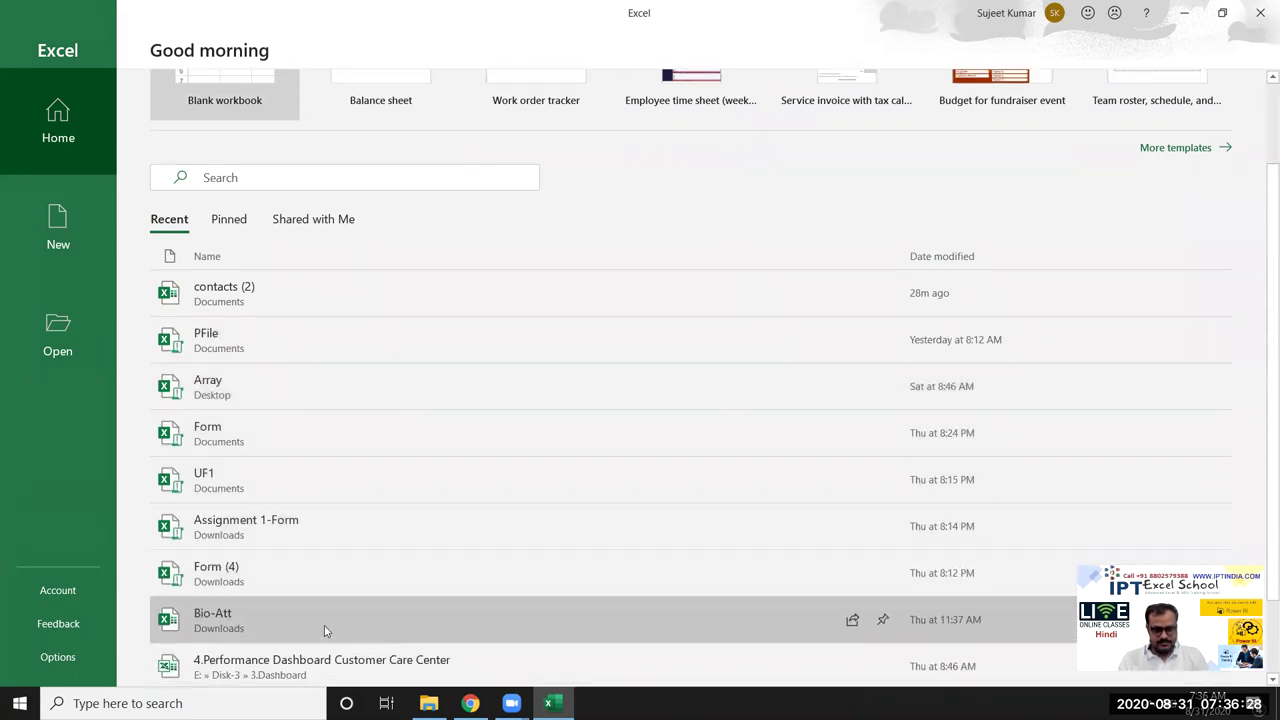
click(280, 610)
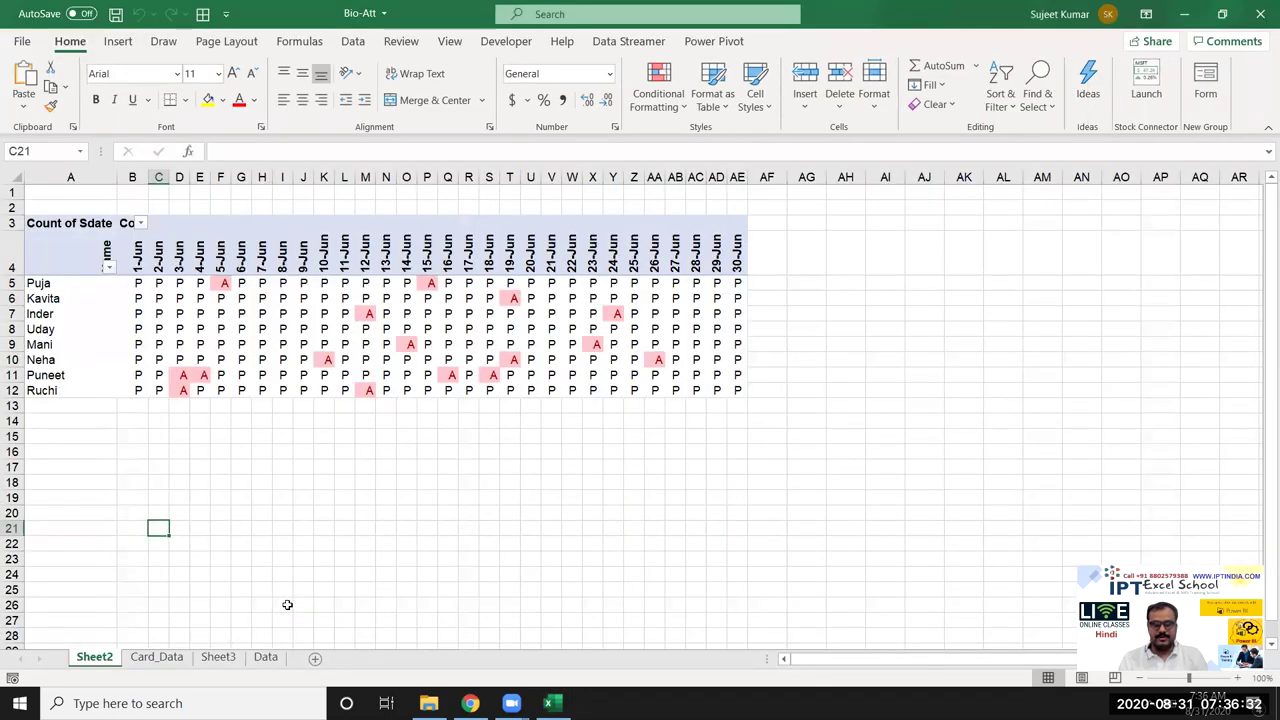
Step: Look through the Card_Data, Sheet2, Data and Sheet3 sheets, ending on Data's Name header
click(168, 660)
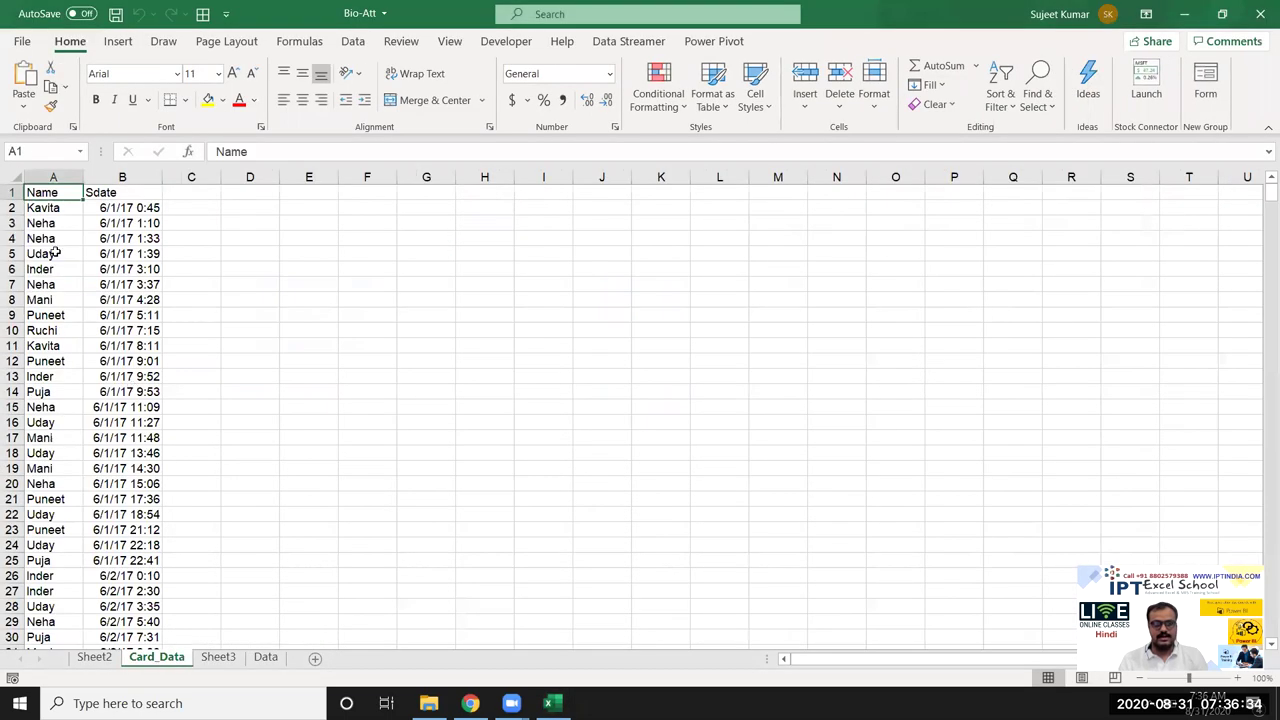
click(97, 177)
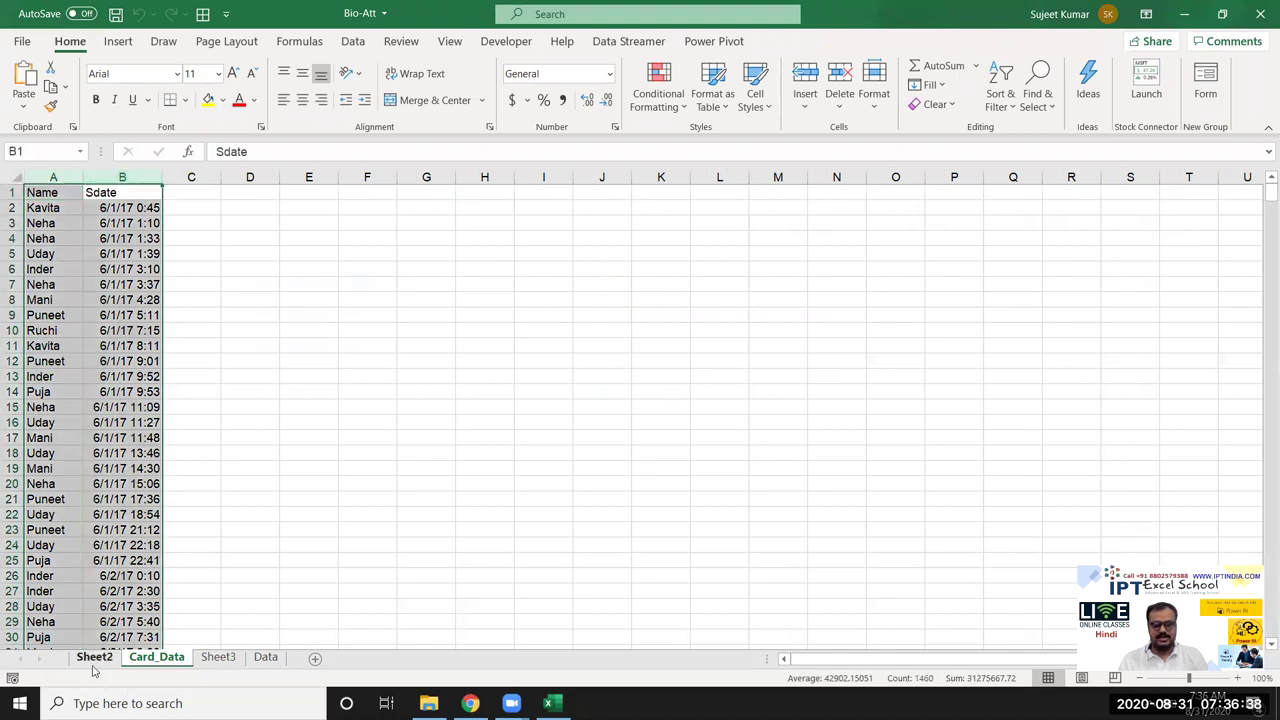
click(94, 657)
drag(38, 283, 403, 358)
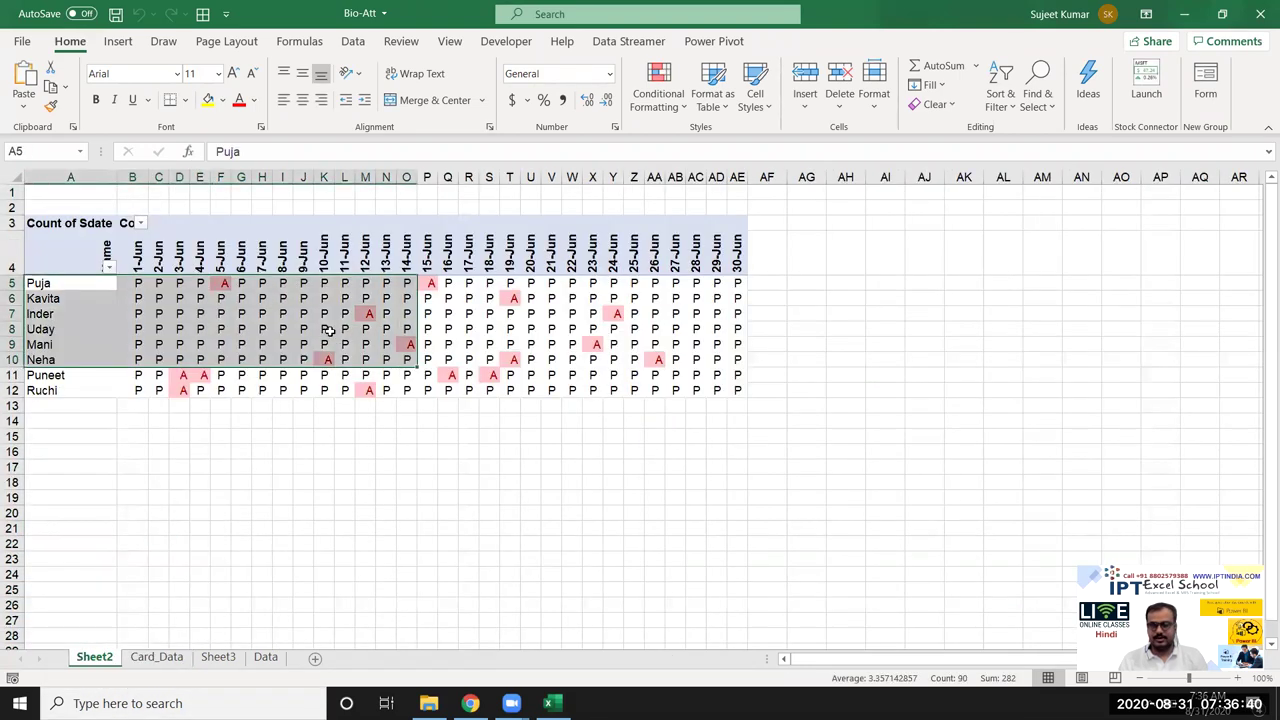
click(262, 659)
click(205, 512)
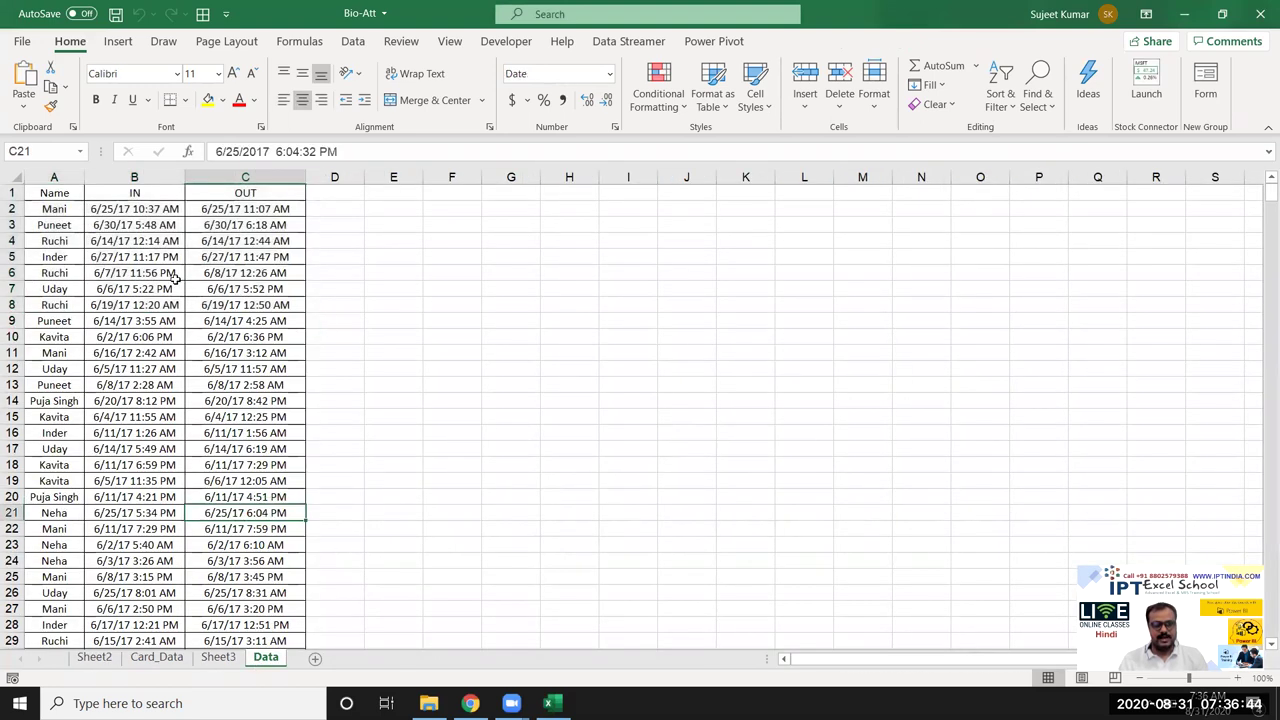
click(220, 657)
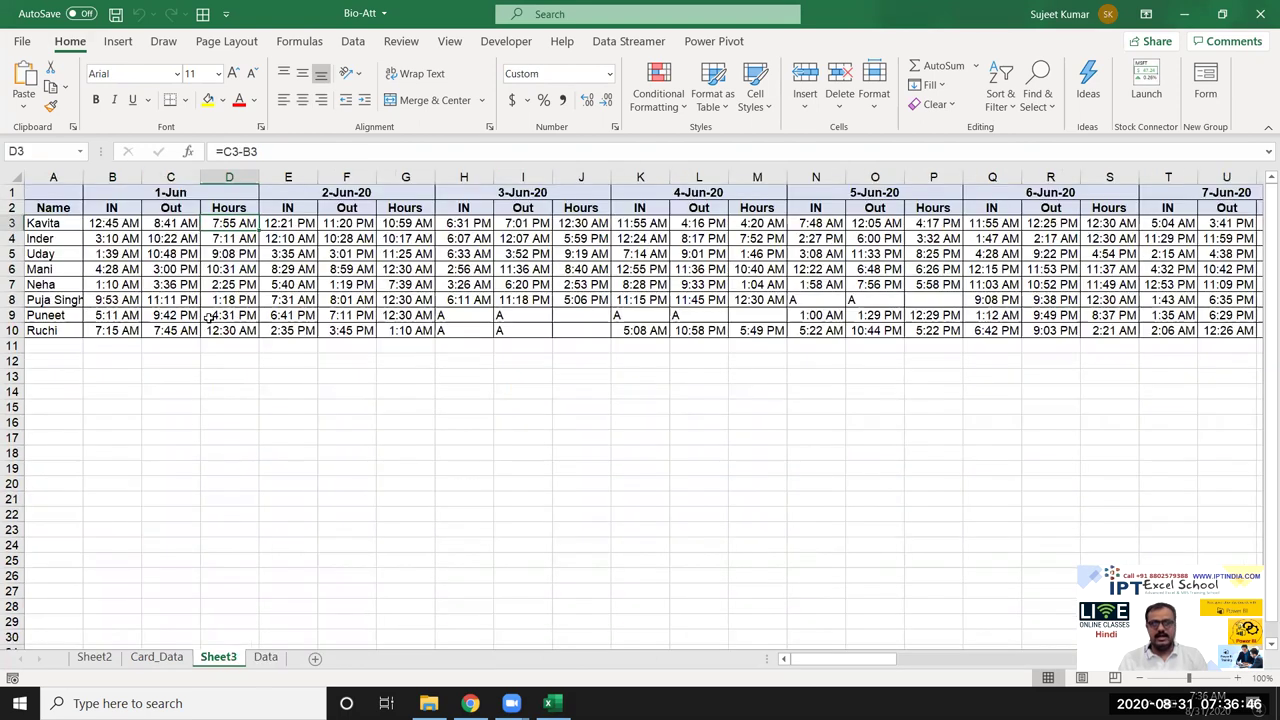
drag(112, 224, 213, 300)
click(266, 657)
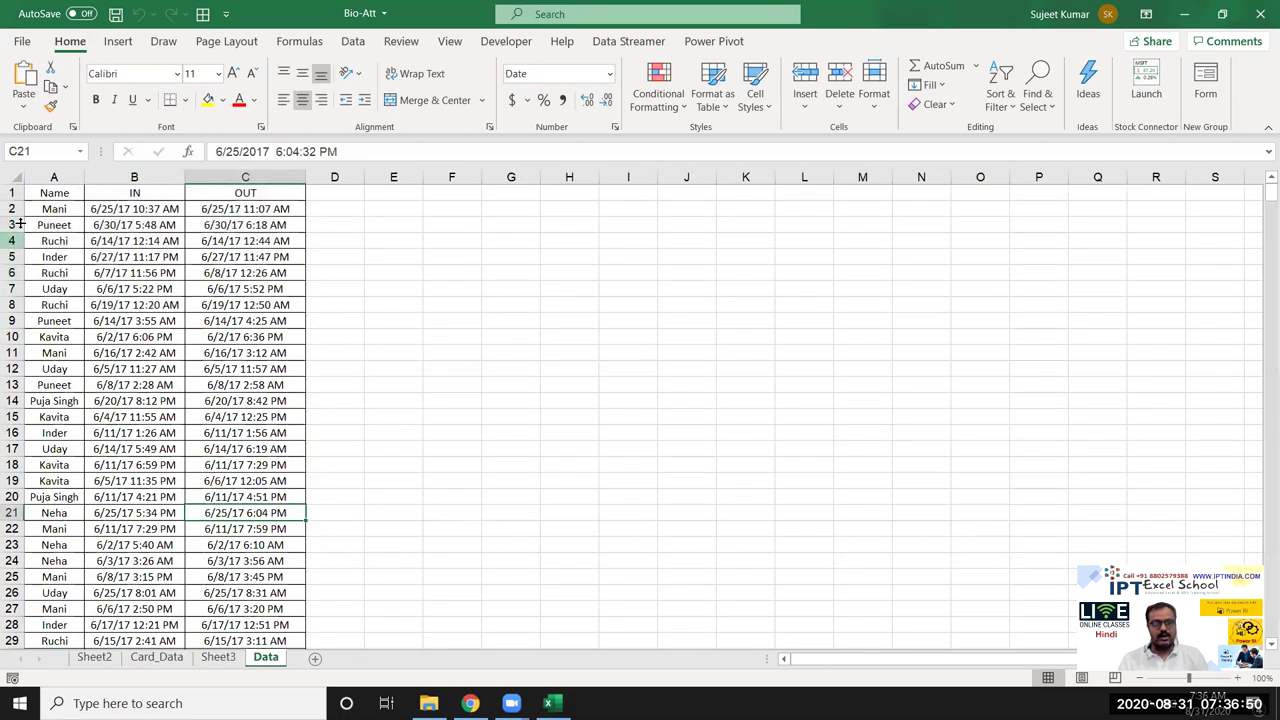
click(64, 195)
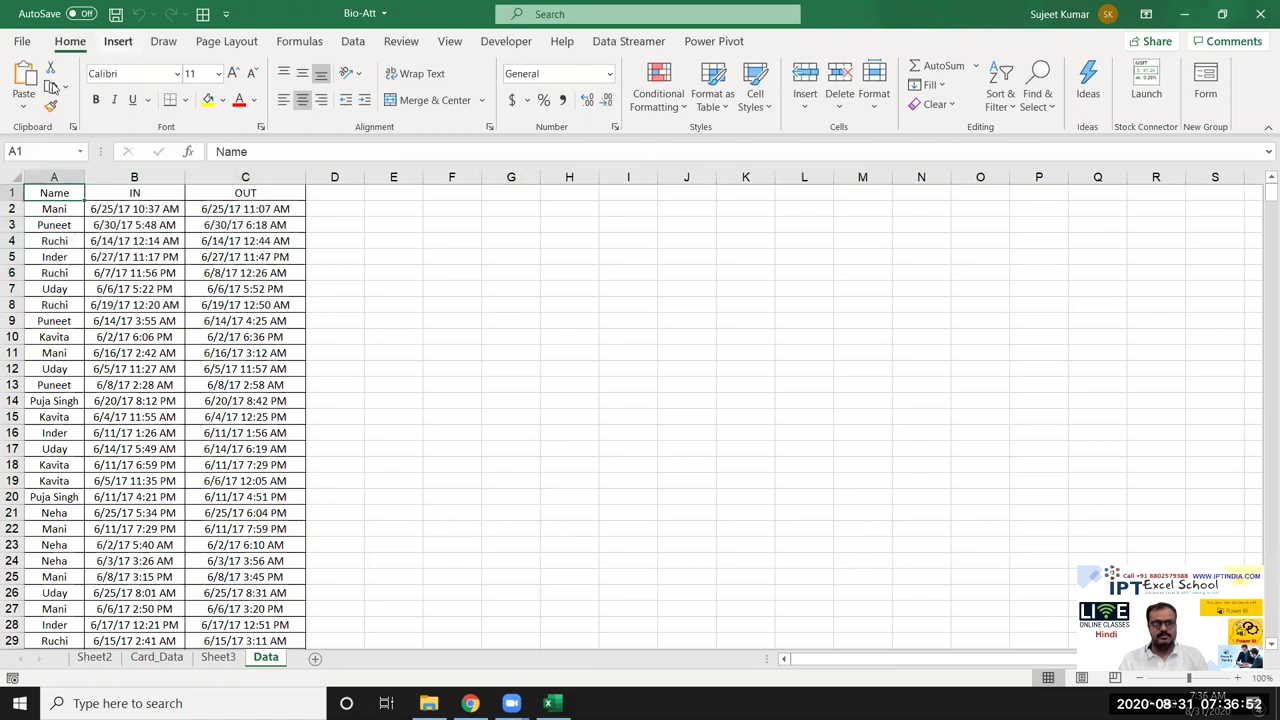
Step: Insert a PivotTable from the Data table on a new sheet with Name in Rows and IN in Columns
click(100, 42)
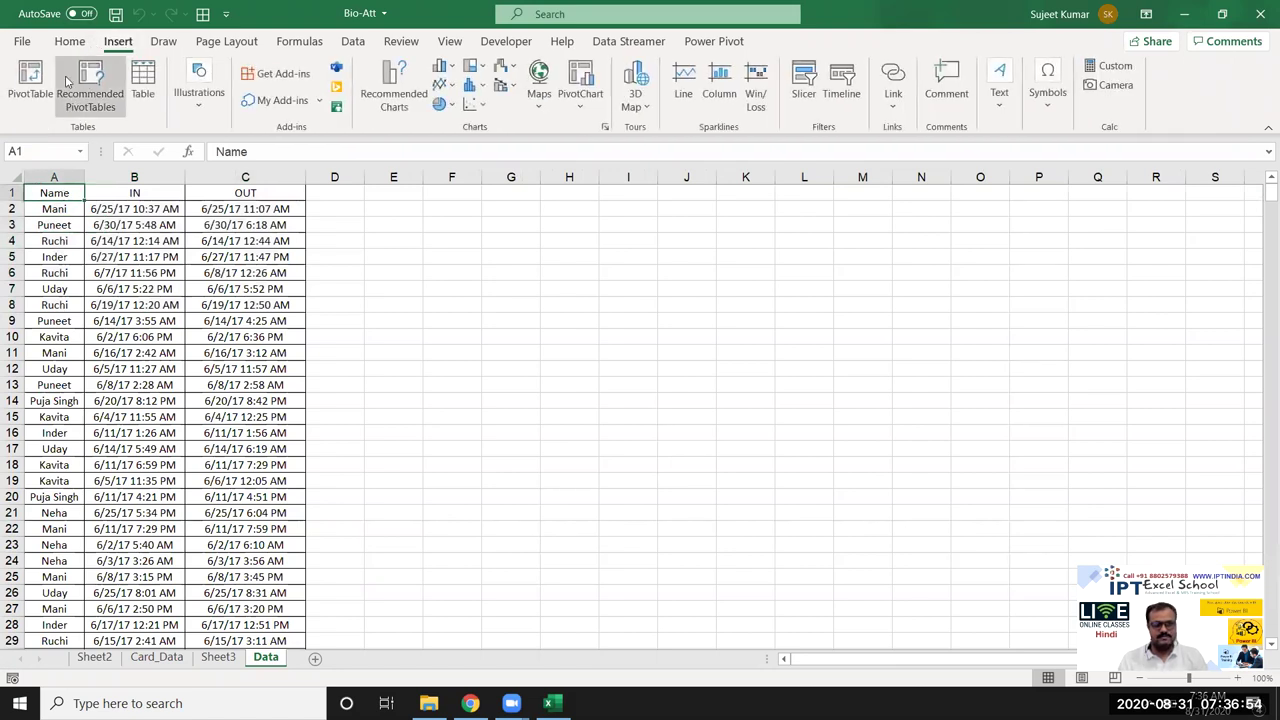
key(alt+n)
key(v)
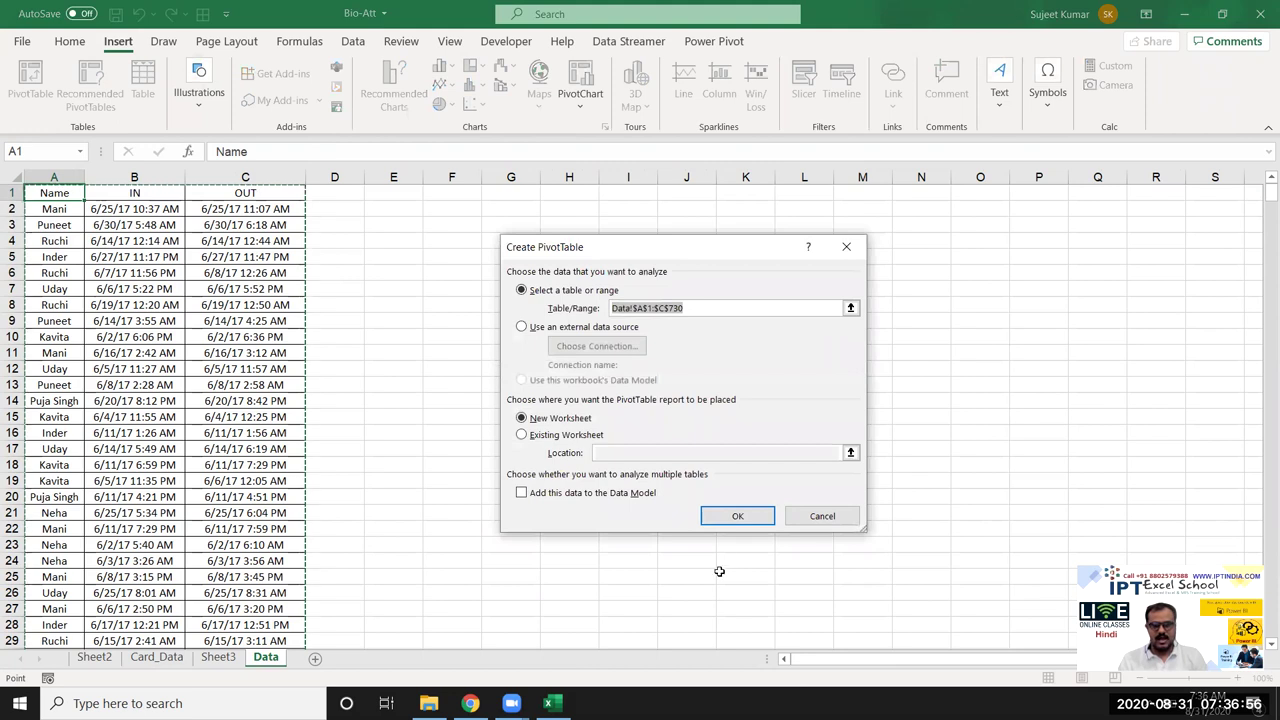
click(737, 516)
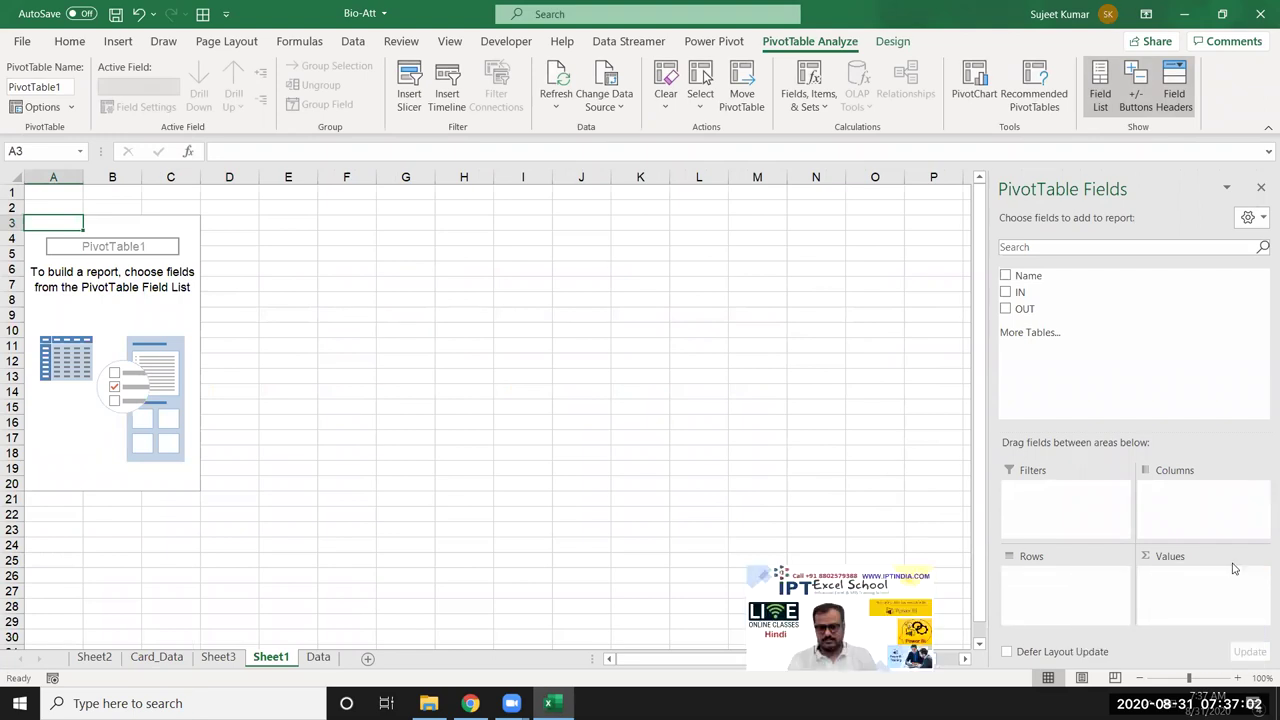
drag(1028, 275, 1083, 585)
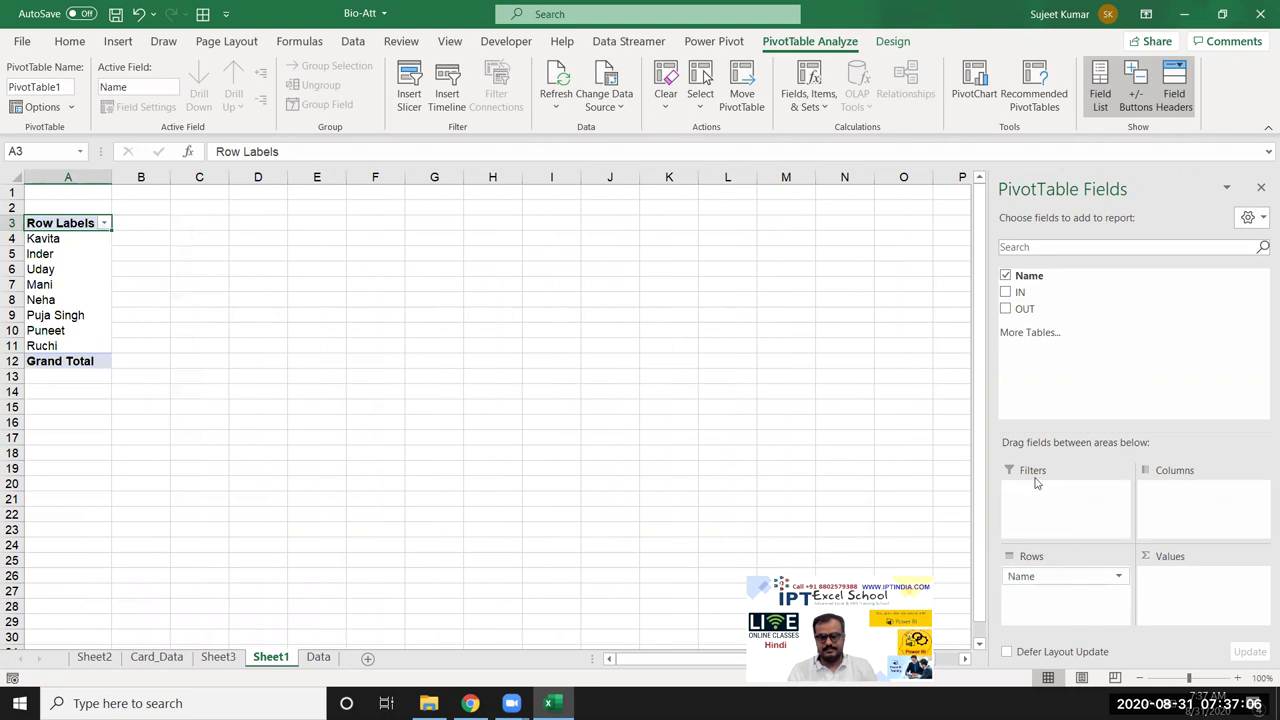
drag(1020, 292, 1181, 486)
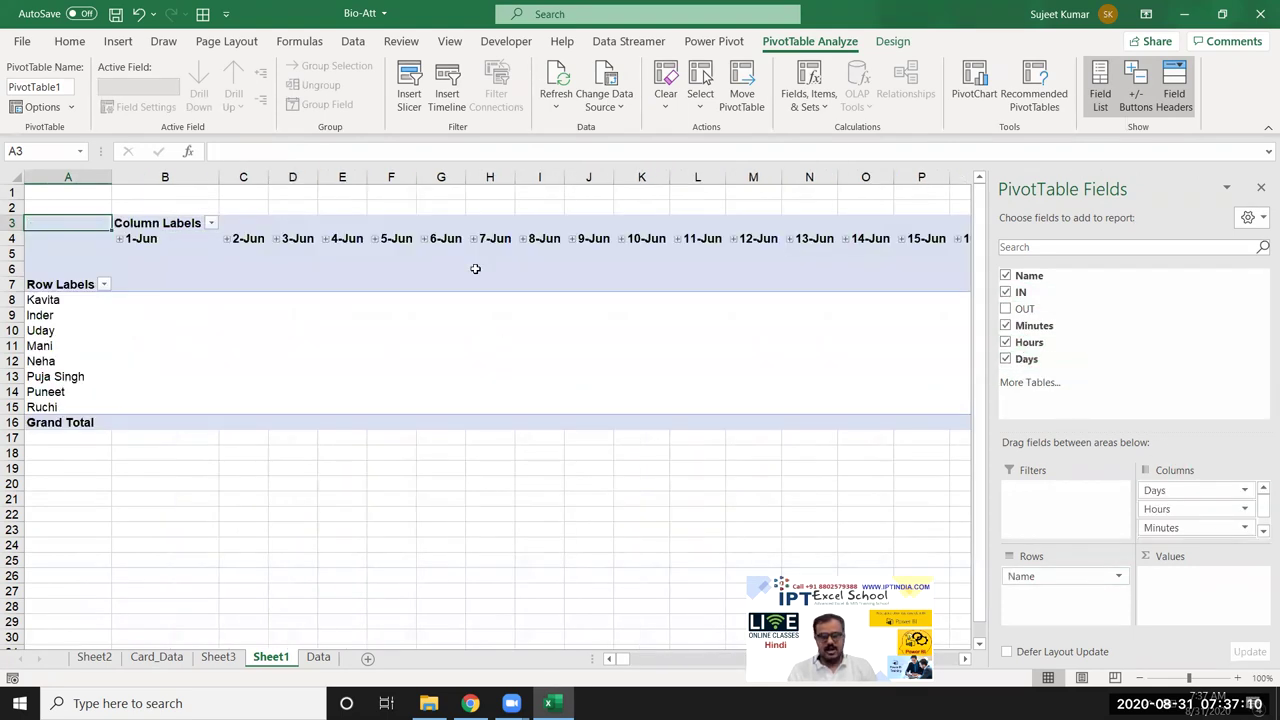
Step: Group the IN date headings by Days only
click(430, 242)
right_click(430, 243)
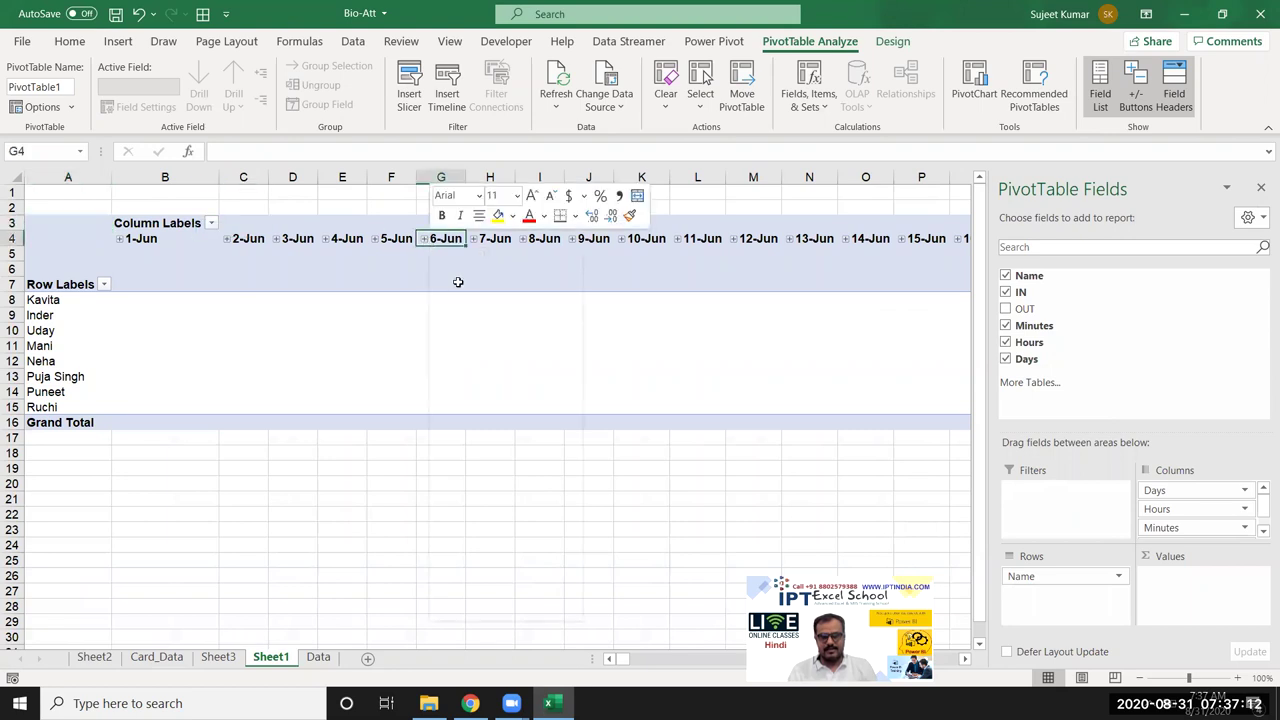
click(499, 436)
click(460, 444)
click(447, 433)
click(442, 420)
click(442, 420)
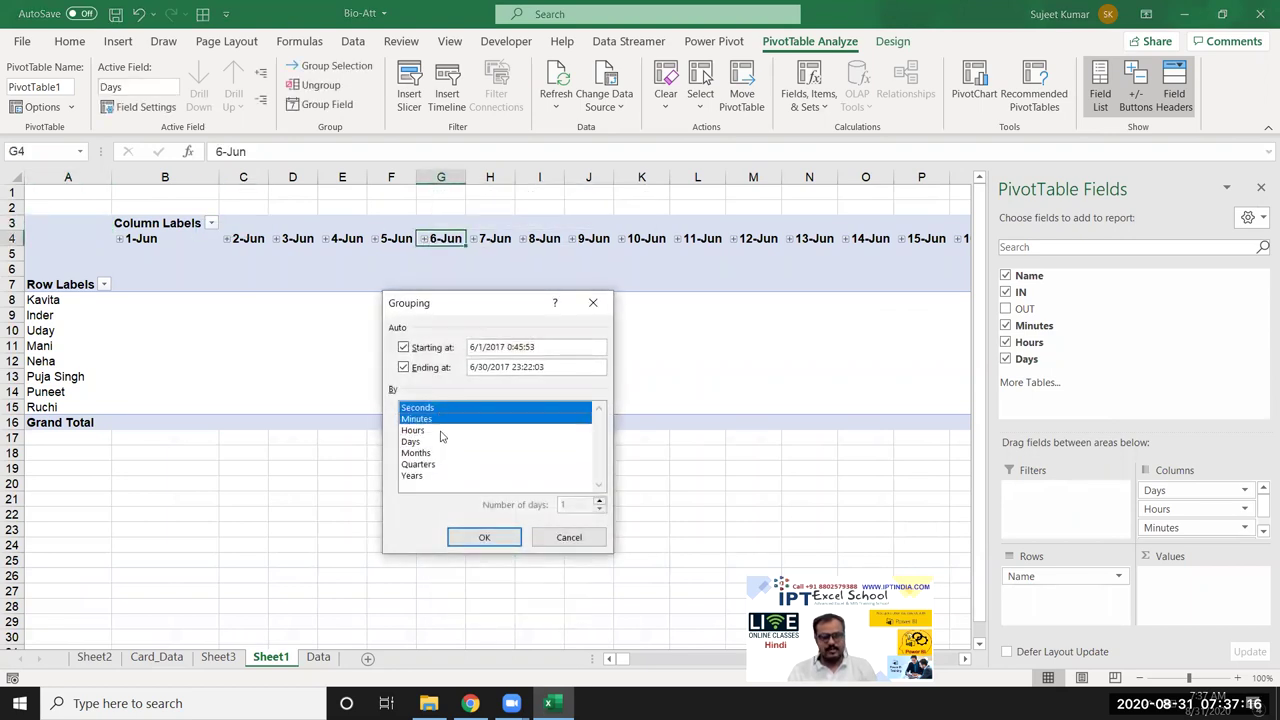
click(436, 431)
click(434, 442)
click(436, 430)
click(437, 419)
click(437, 408)
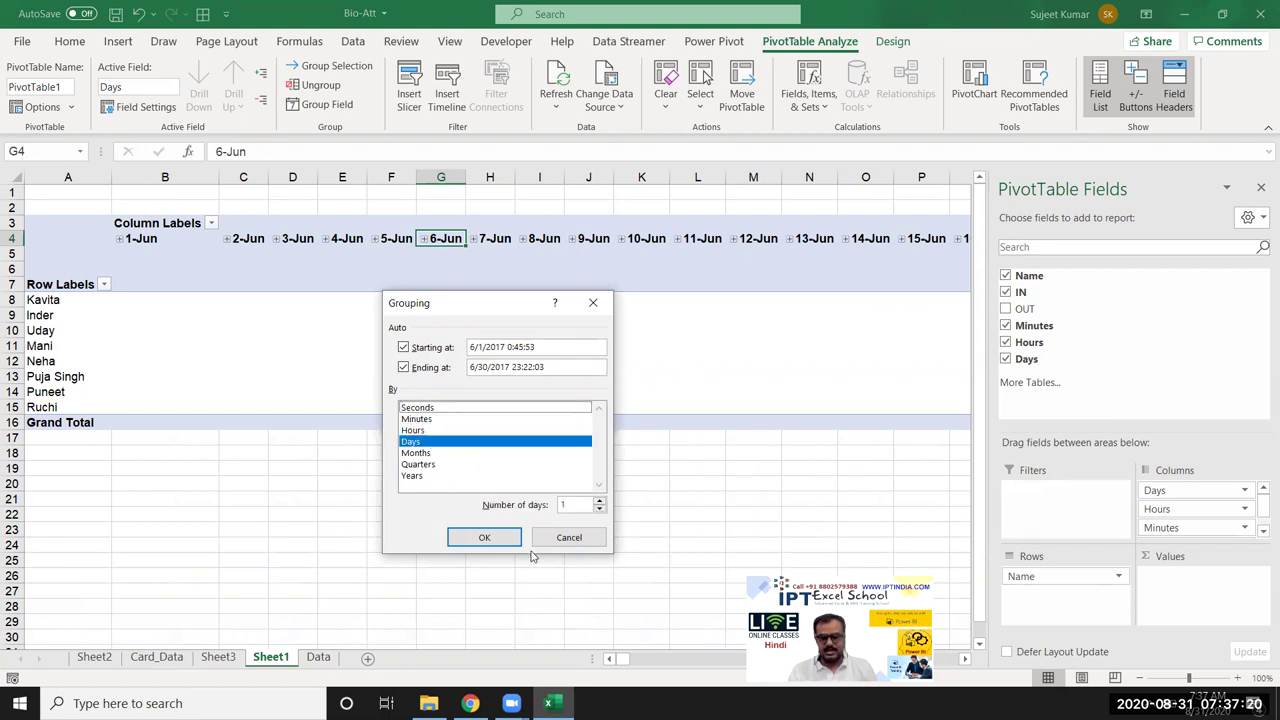
click(491, 537)
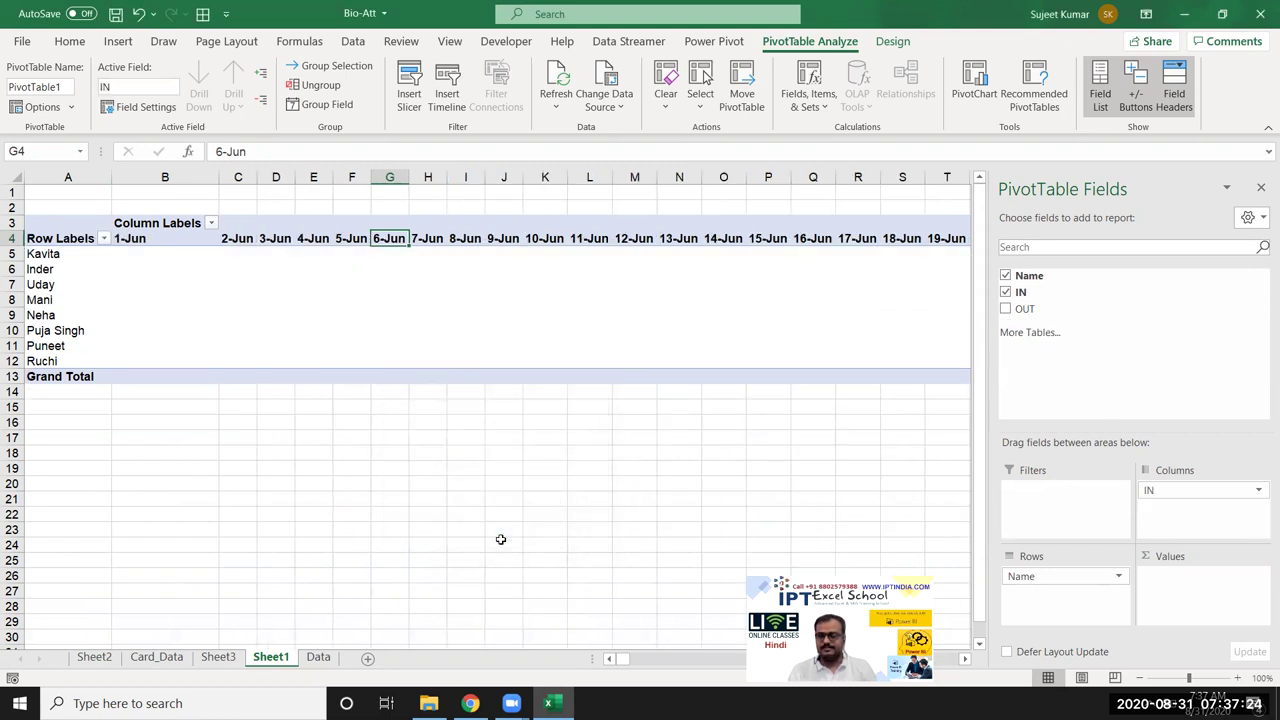
Step: Add IN to the pivot values and summarize it as Min of IN
drag(1021, 291, 1186, 580)
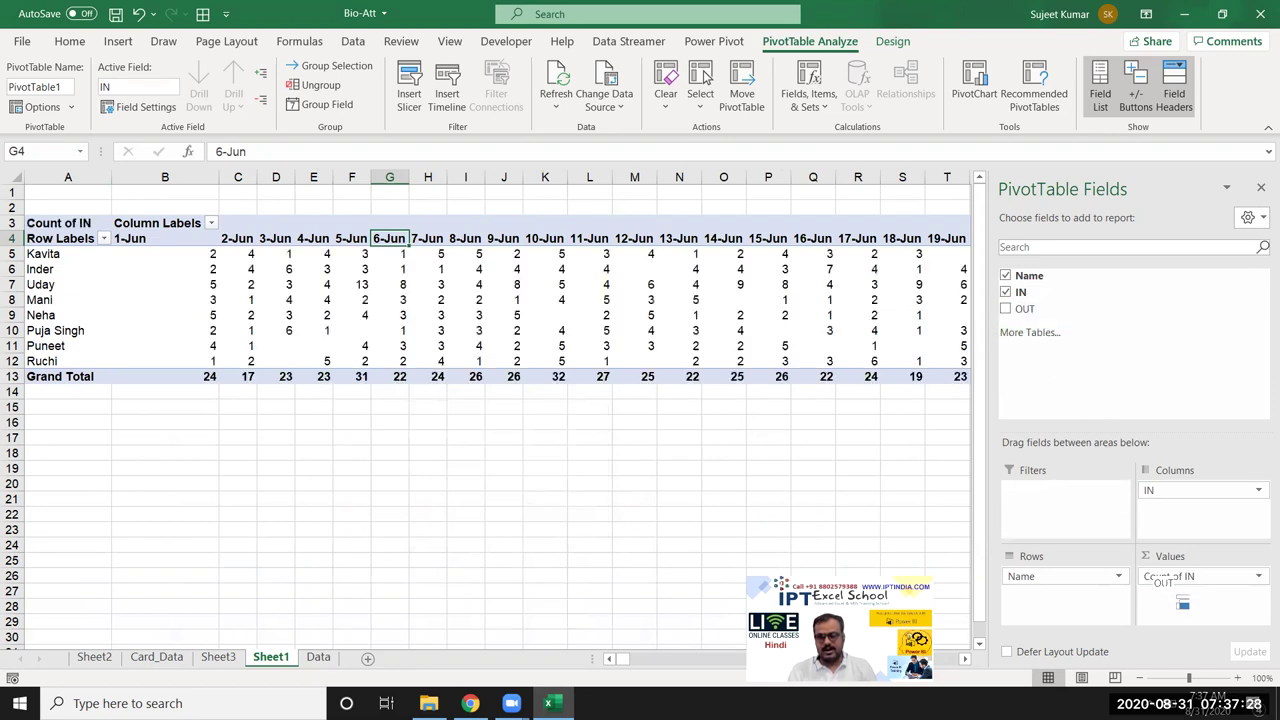
click(1259, 578)
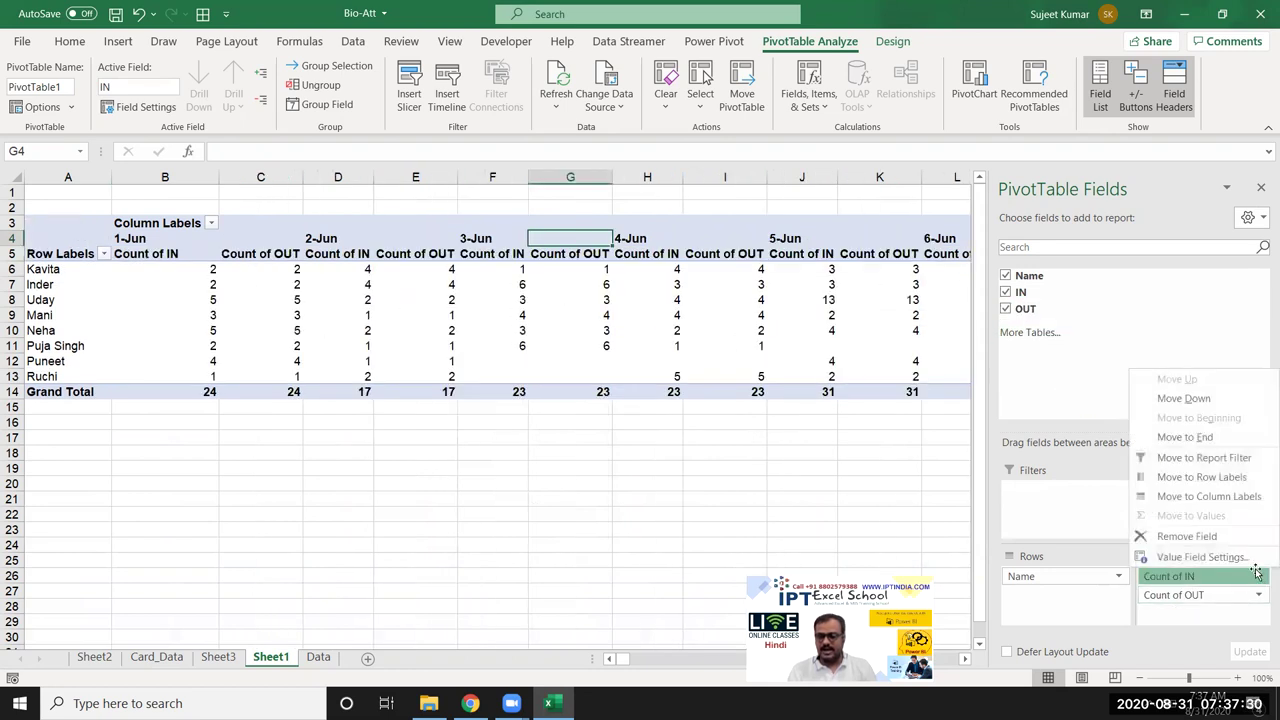
click(1200, 557)
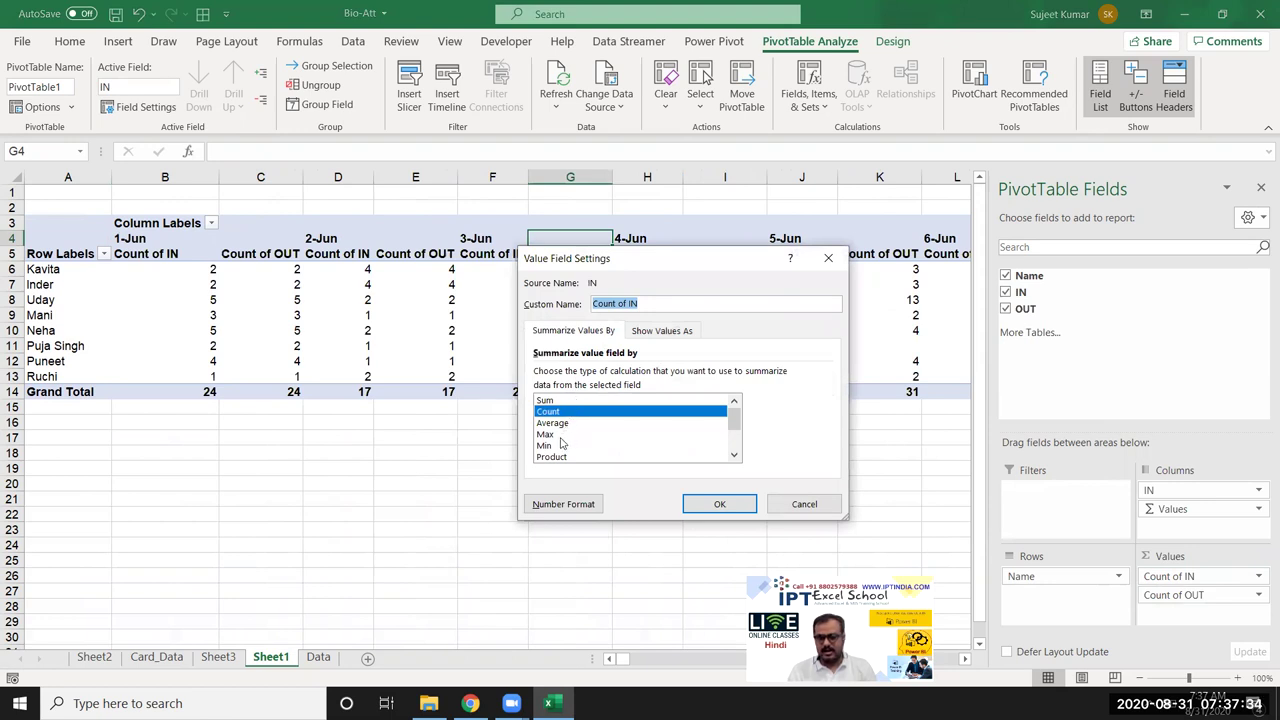
click(560, 446)
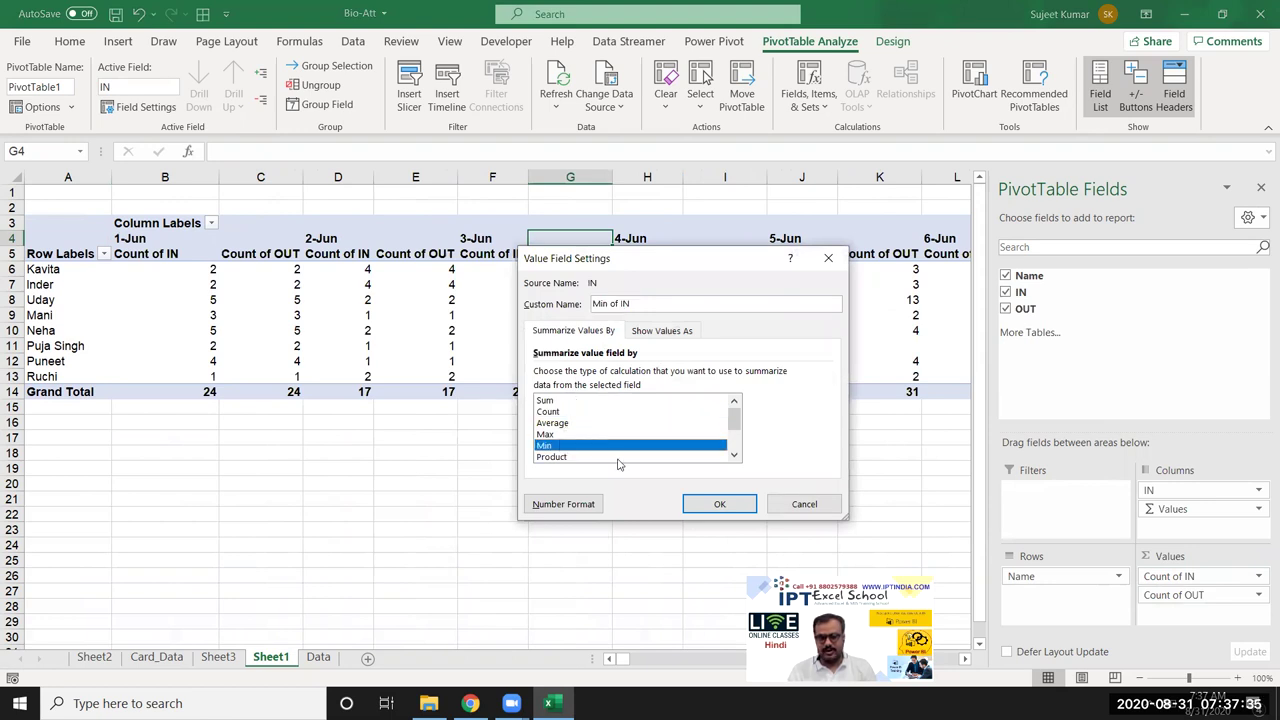
click(735, 505)
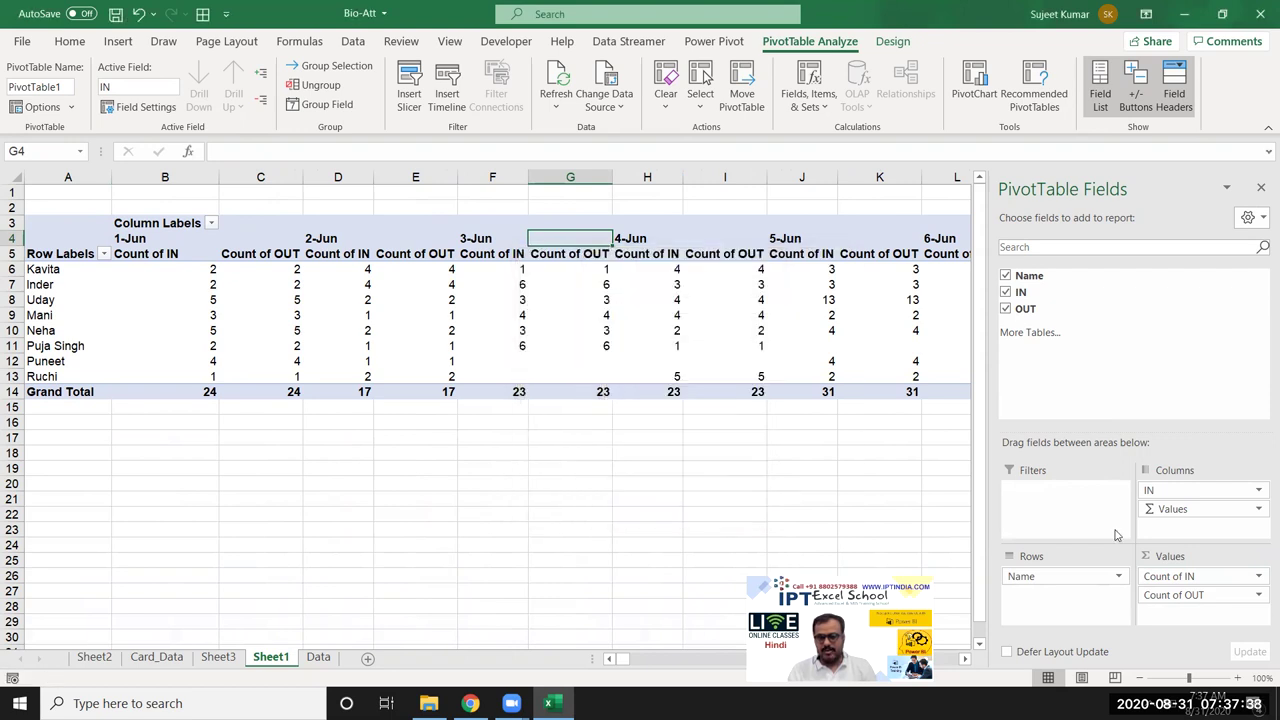
Step: Replace Count of OUT with OUT summarized as Max of OUT, then go to Sheet3
click(1256, 596)
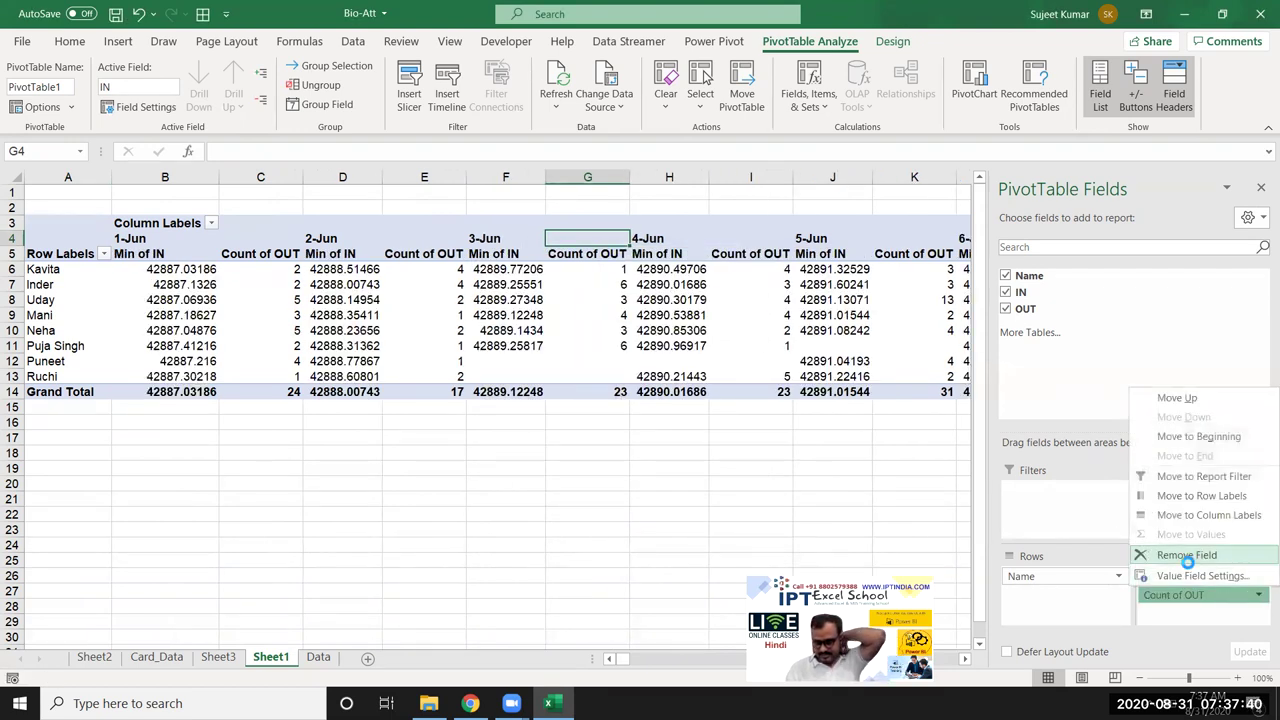
click(1188, 566)
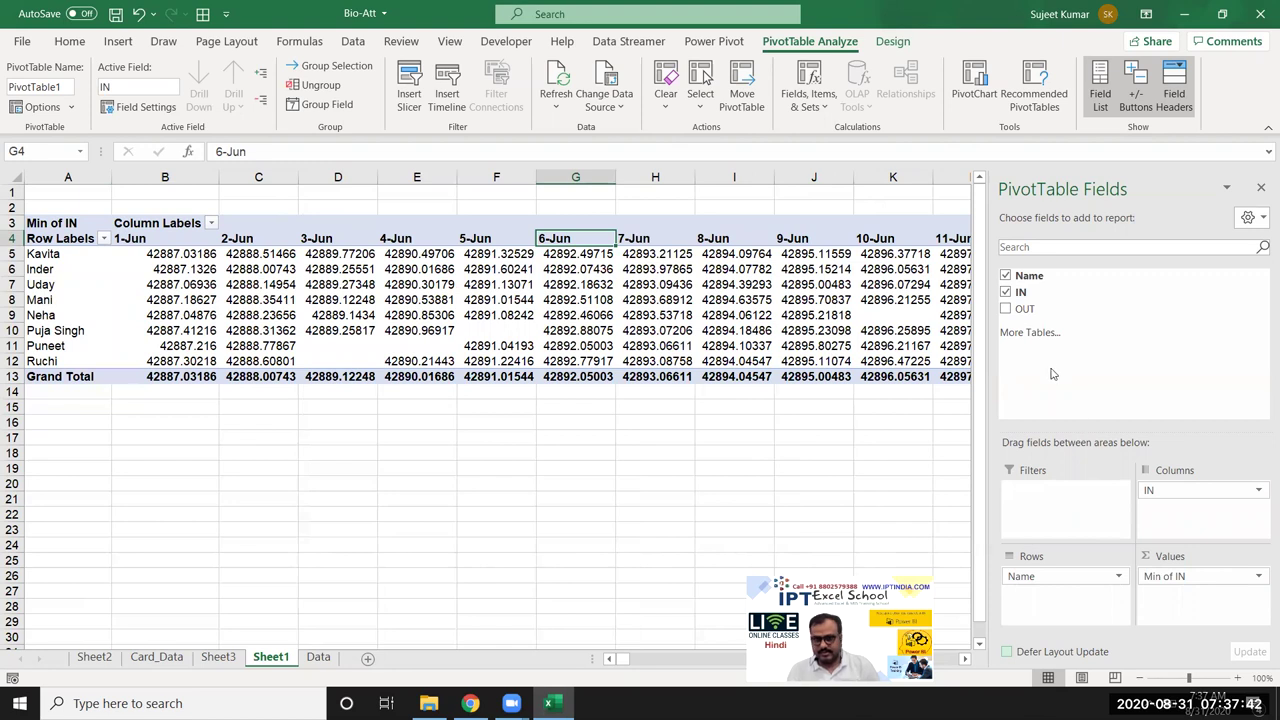
drag(1025, 309, 1230, 598)
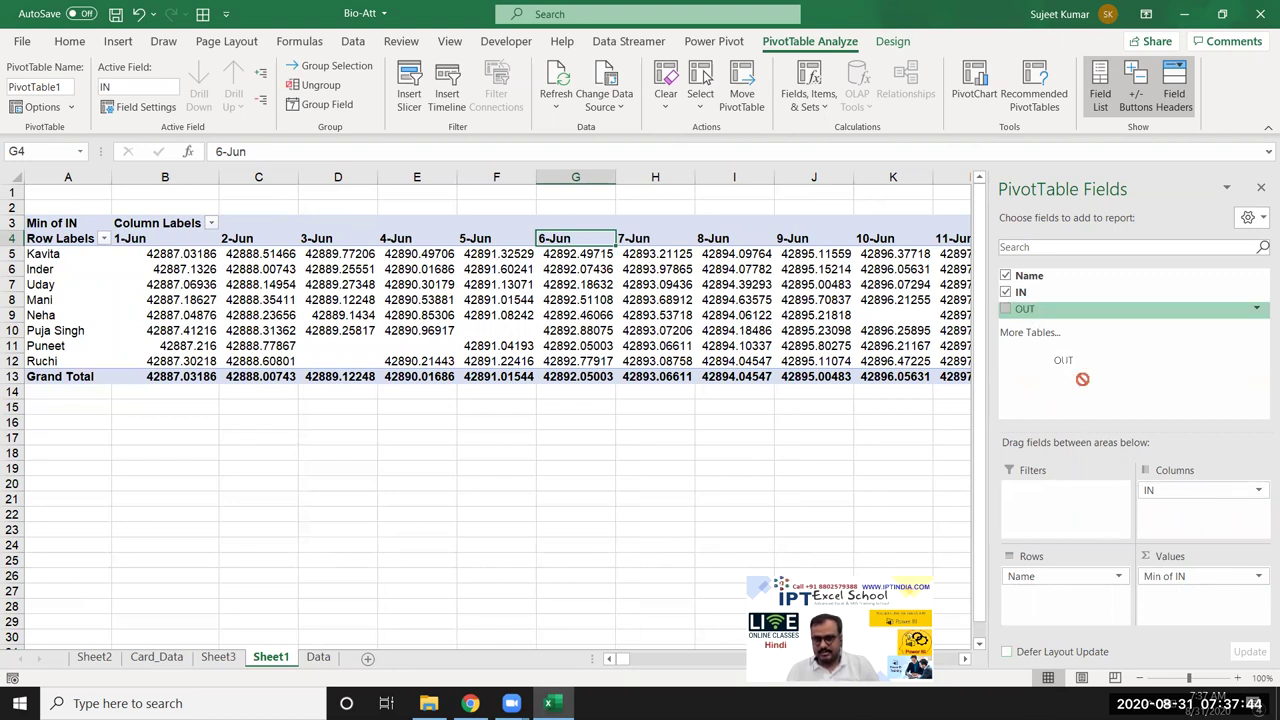
click(1258, 597)
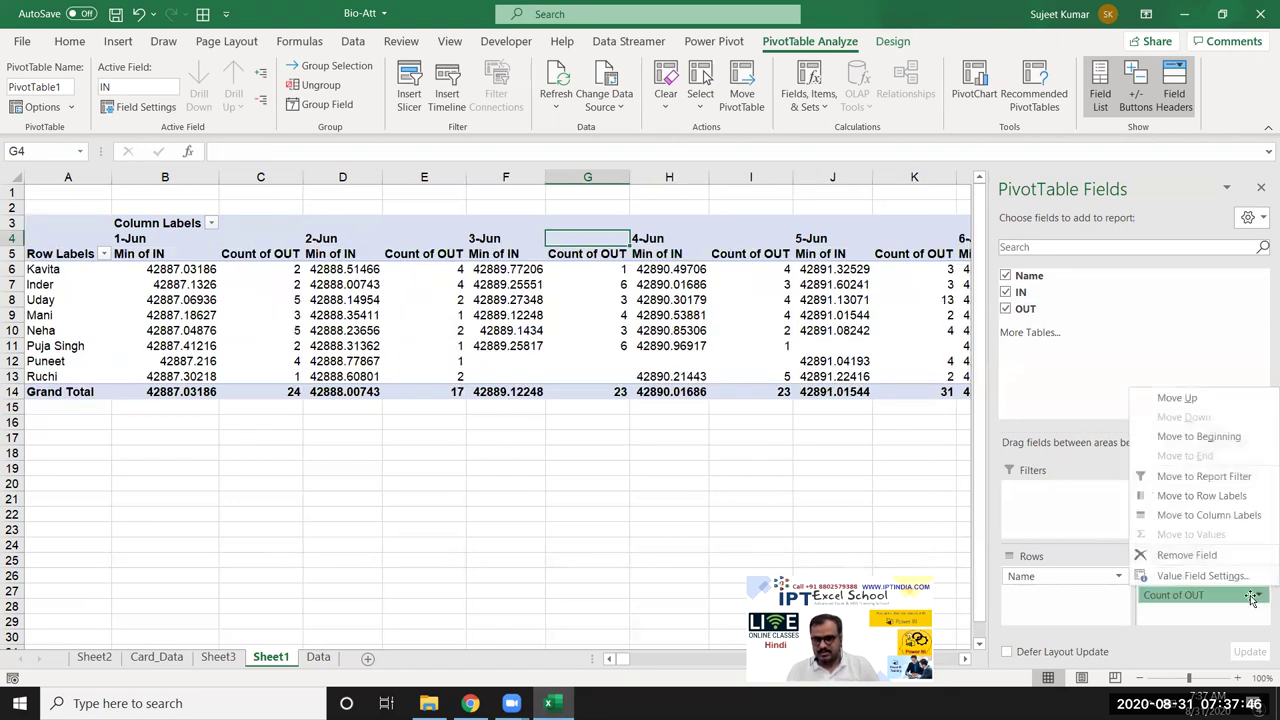
click(1228, 582)
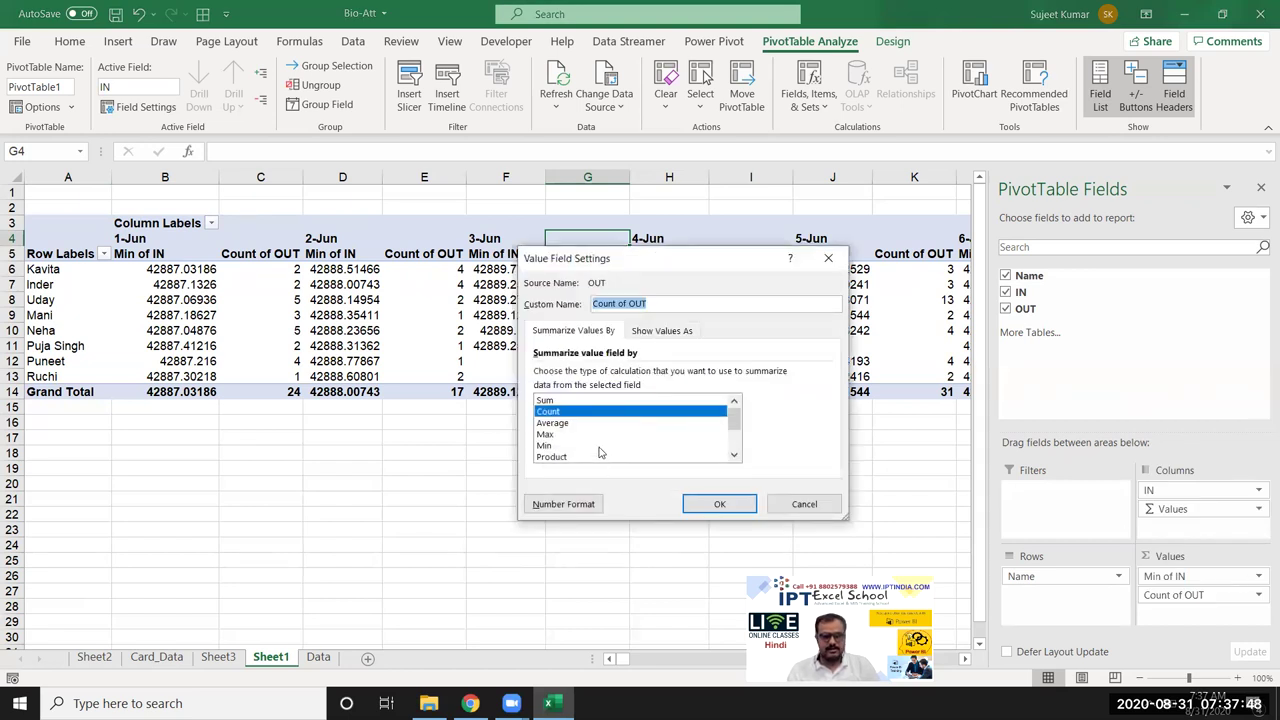
click(561, 435)
click(717, 503)
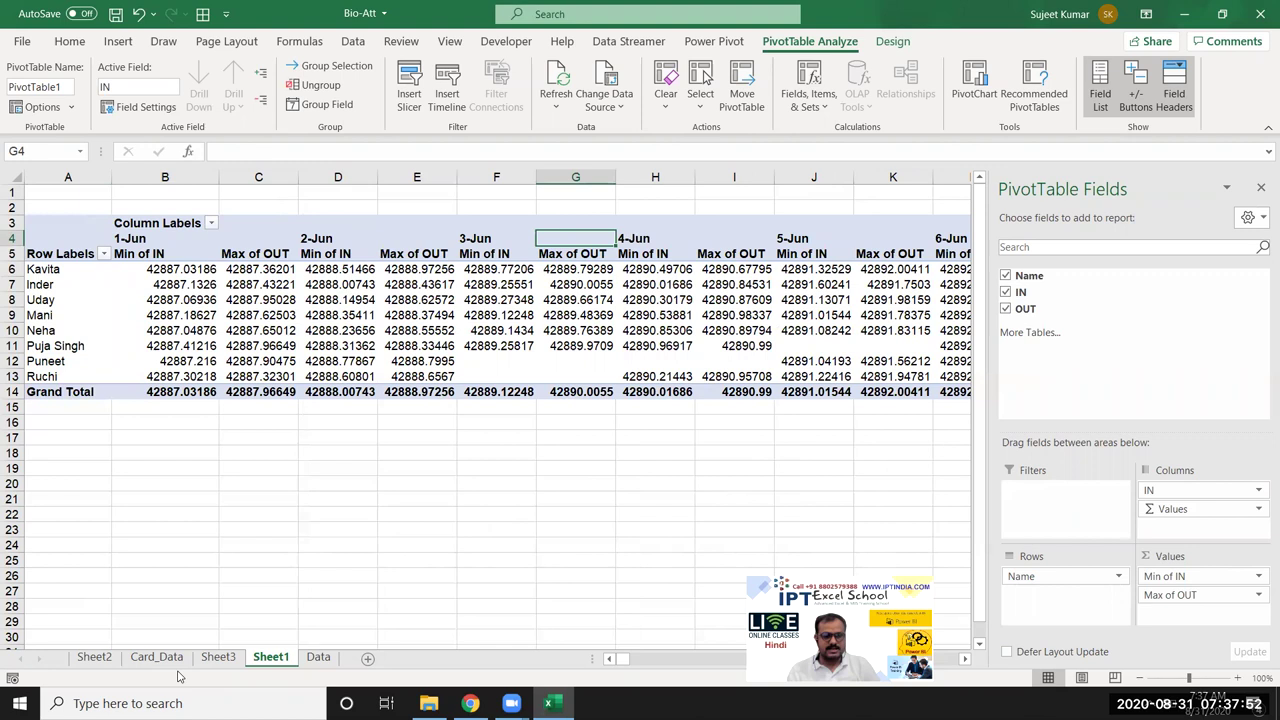
click(218, 657)
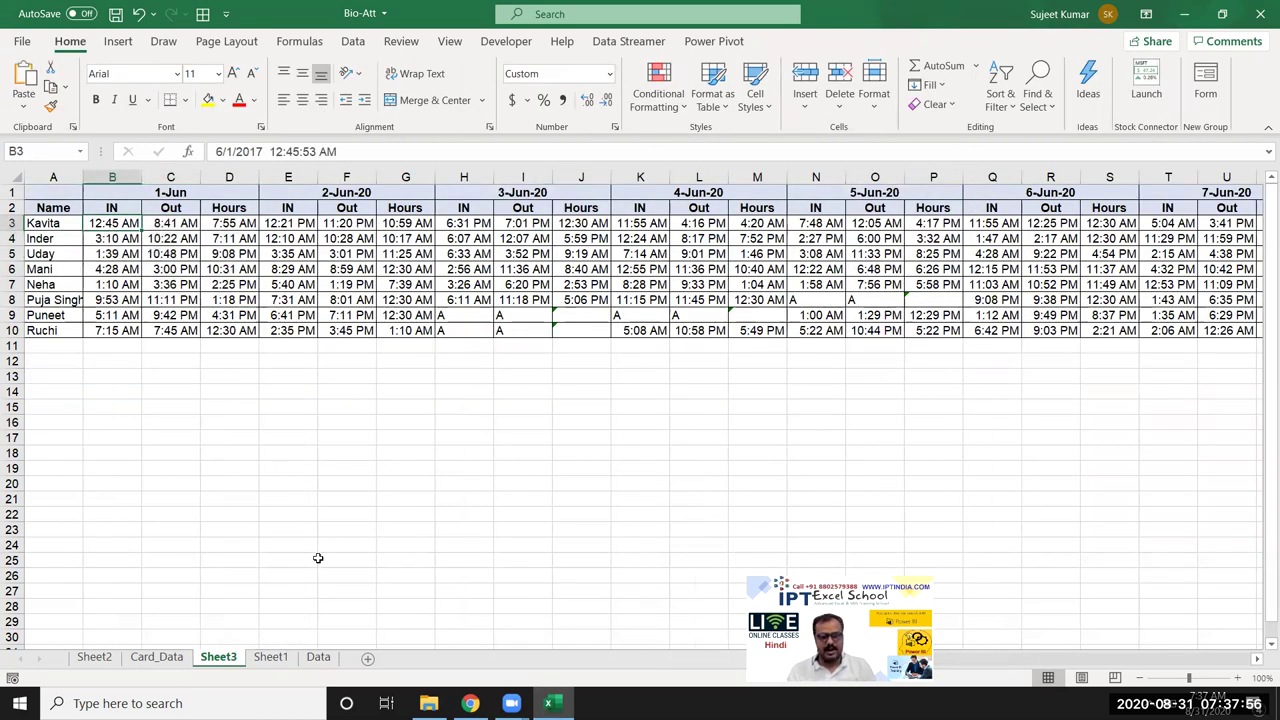
Step: Show B3 in General format as 42887.03, note 24h=1 in C20, and return to Sheet1
key(ctrl+shift+asciitilde)
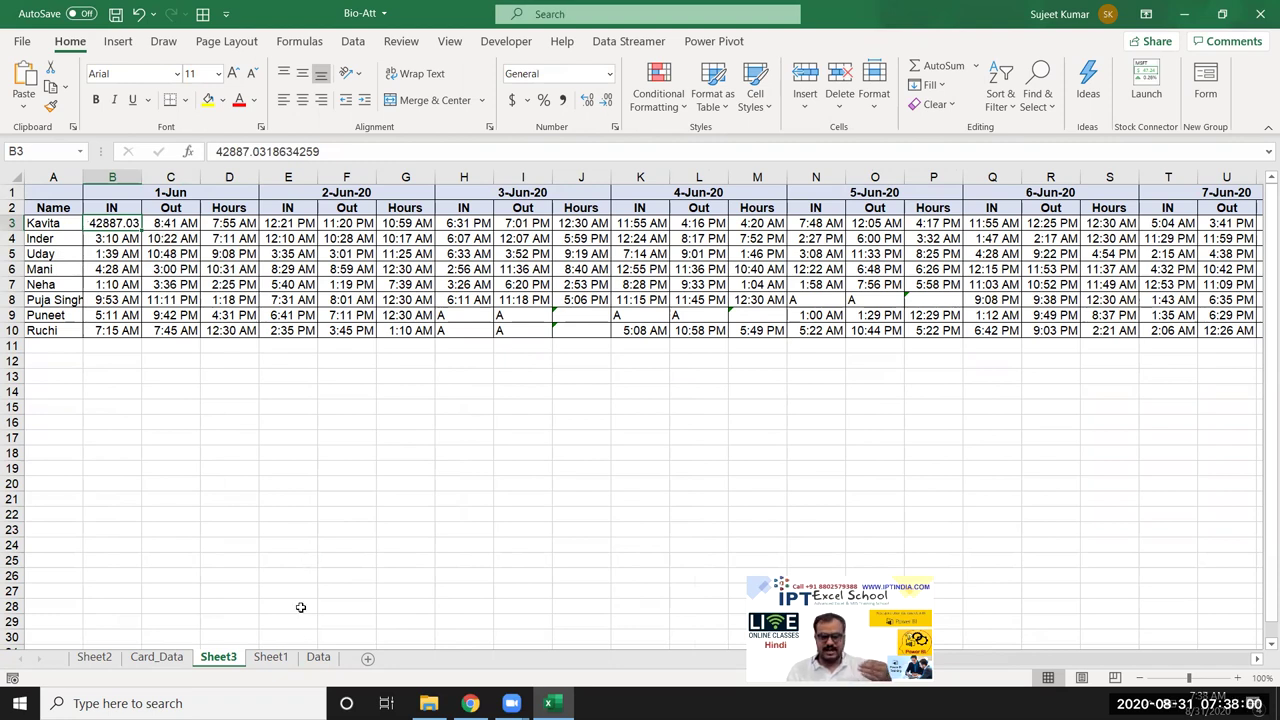
click(189, 487)
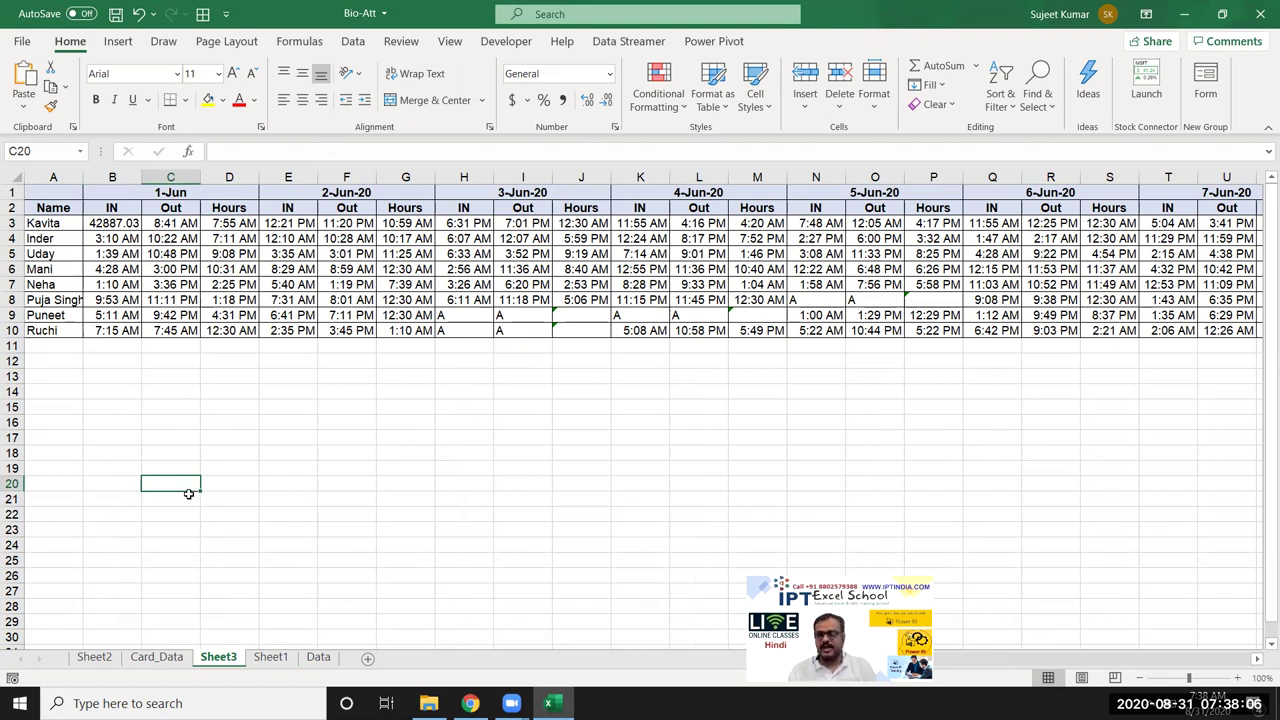
text(24-)
text(=1)
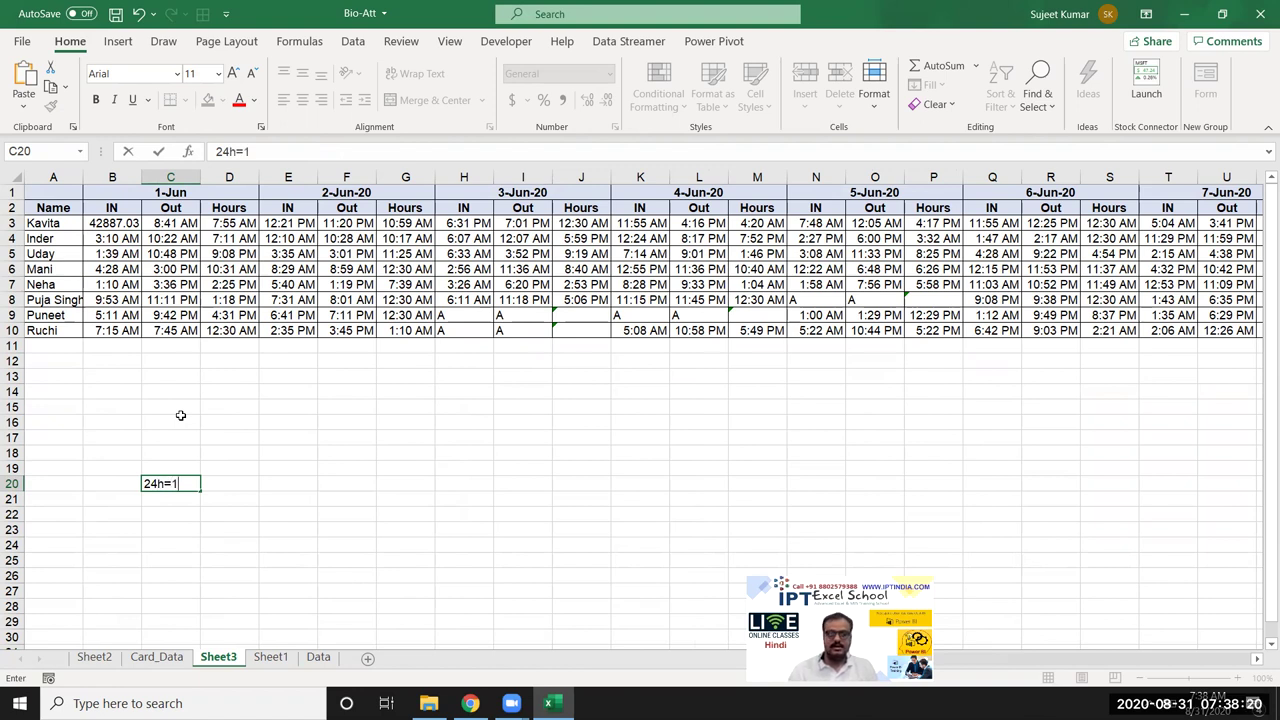
key(Return)
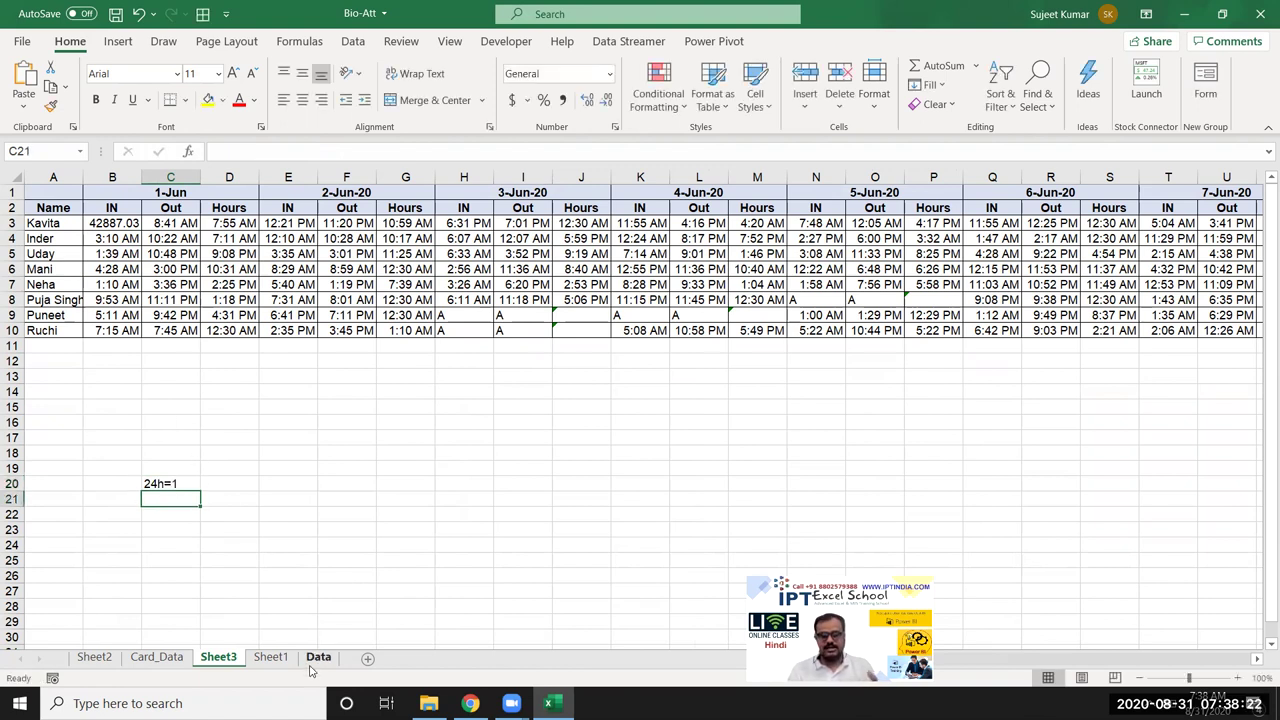
click(286, 659)
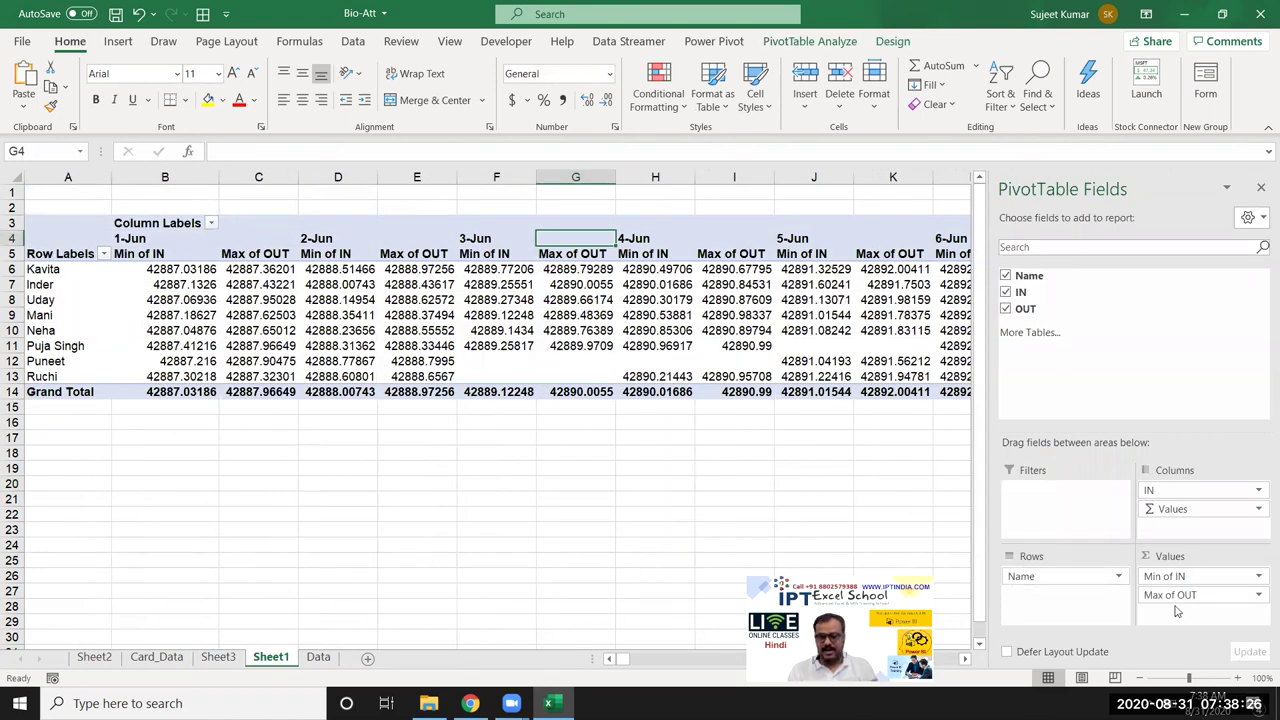
Step: Set the pivot's 'For empty cells show' option to A in PivotTable Options
click(160, 255)
click(165, 270)
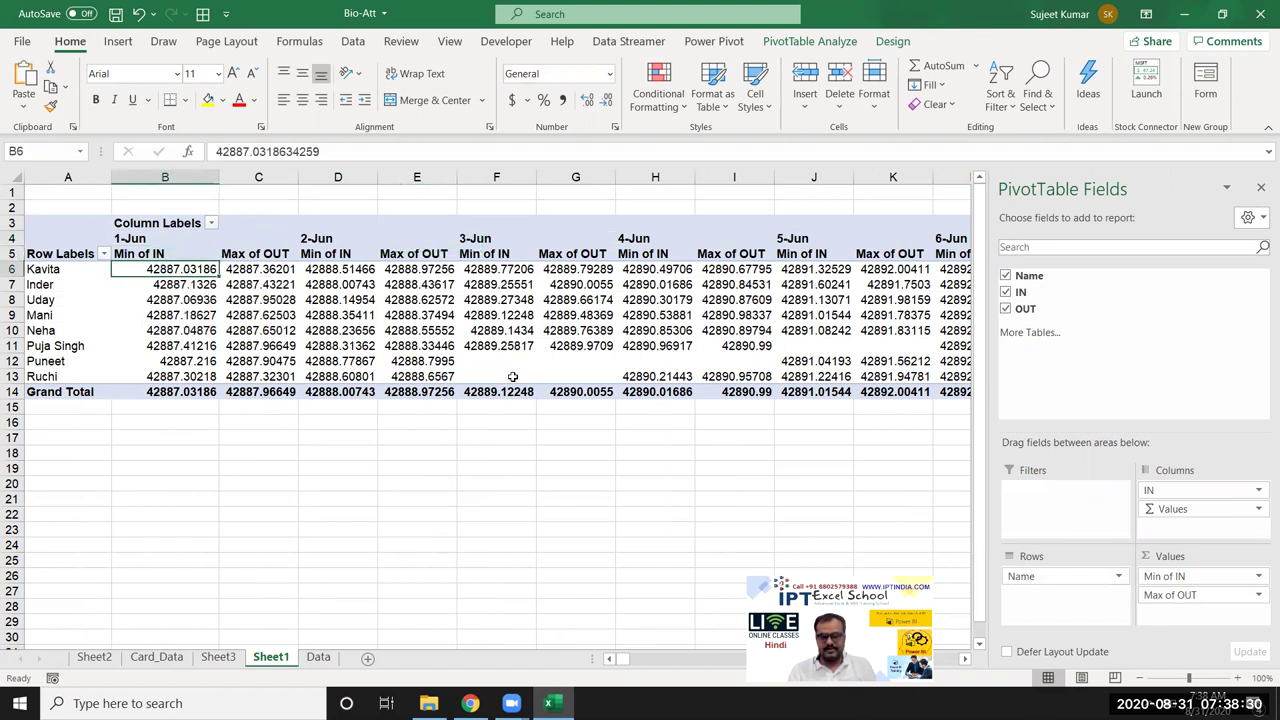
right_click(423, 335)
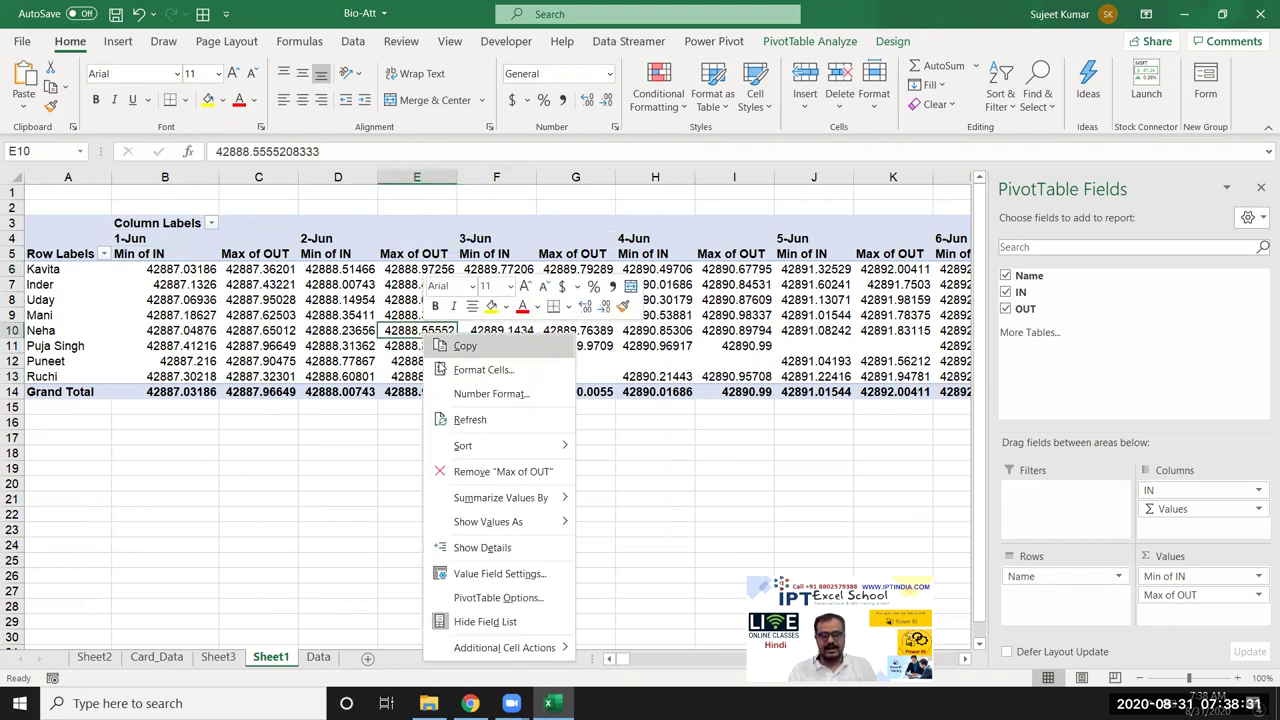
click(500, 598)
click(477, 506)
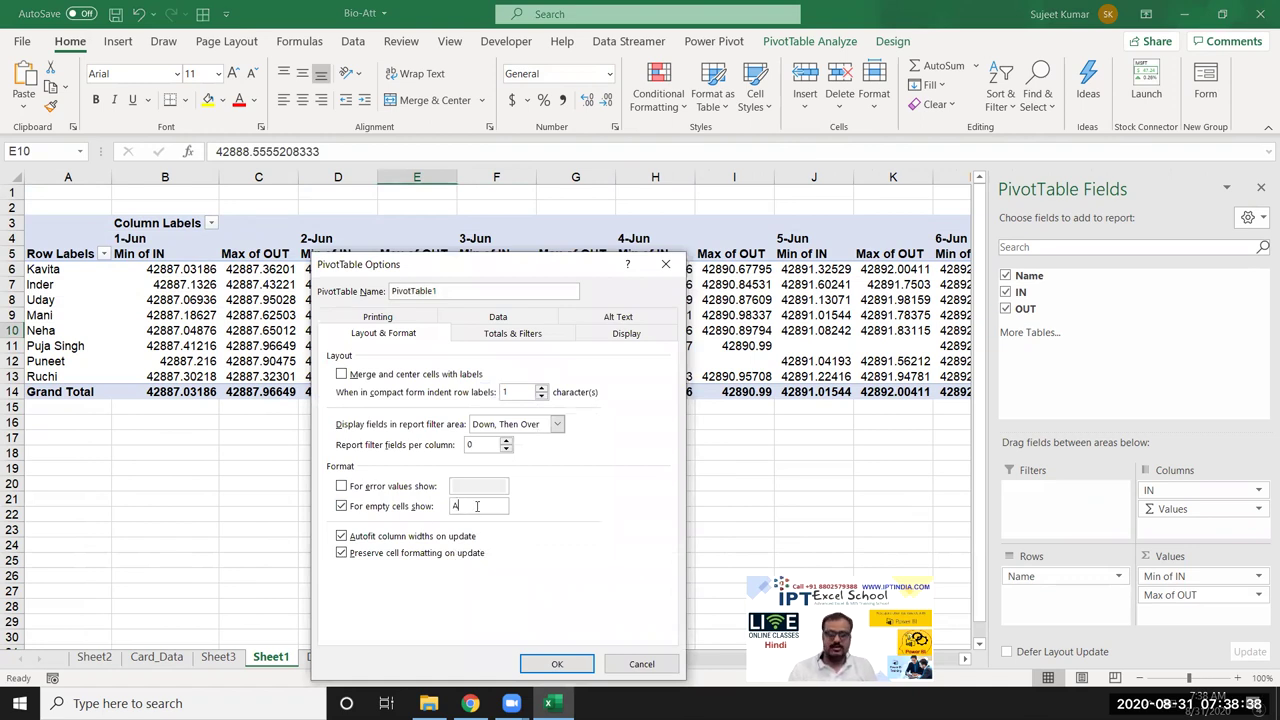
click(555, 664)
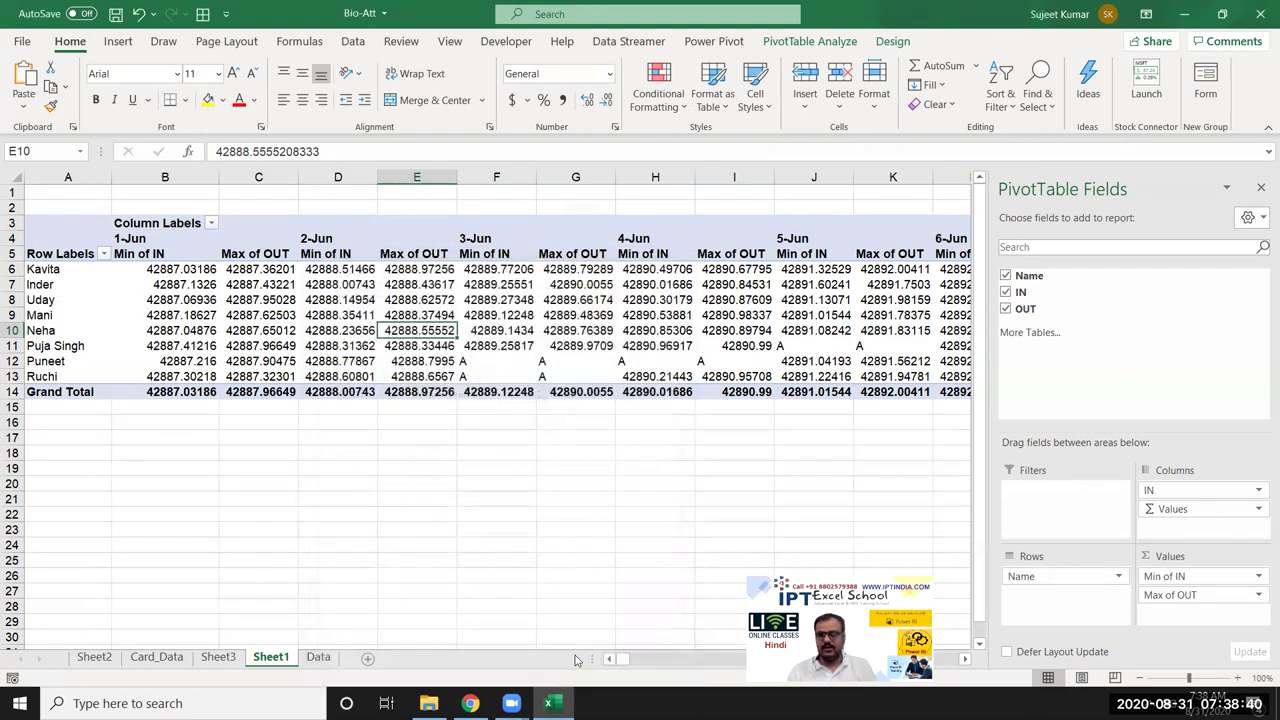
Step: Hide the PivotTable Fields pane and retitle the B5 header as 'in' and C5 as 'Out'
click(1261, 187)
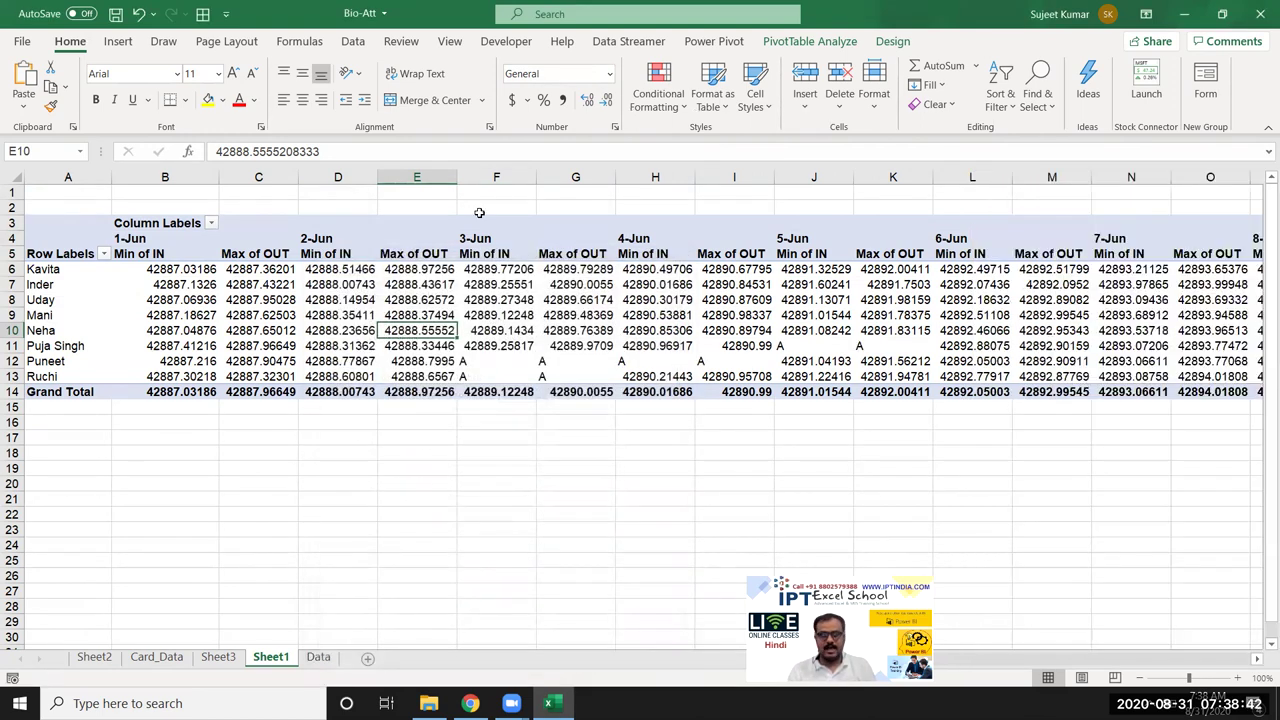
click(164, 285)
key(Up)
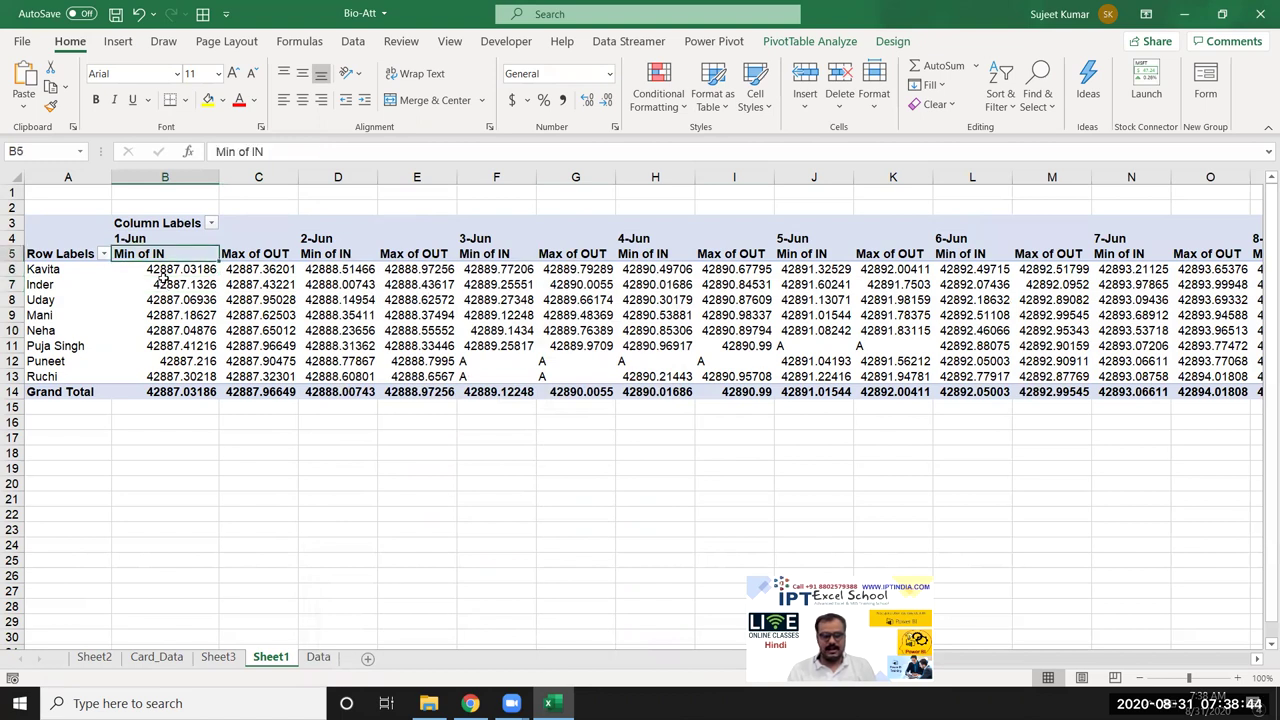
text(in)
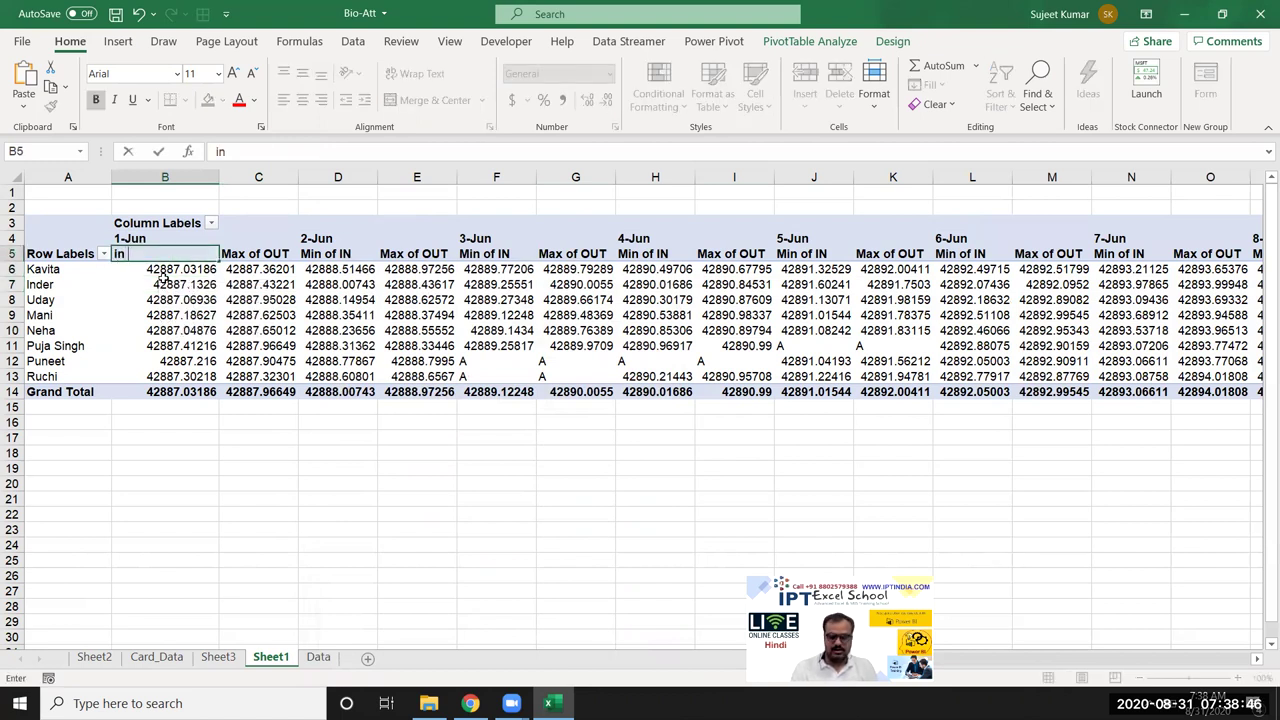
key(Return)
click(257, 252)
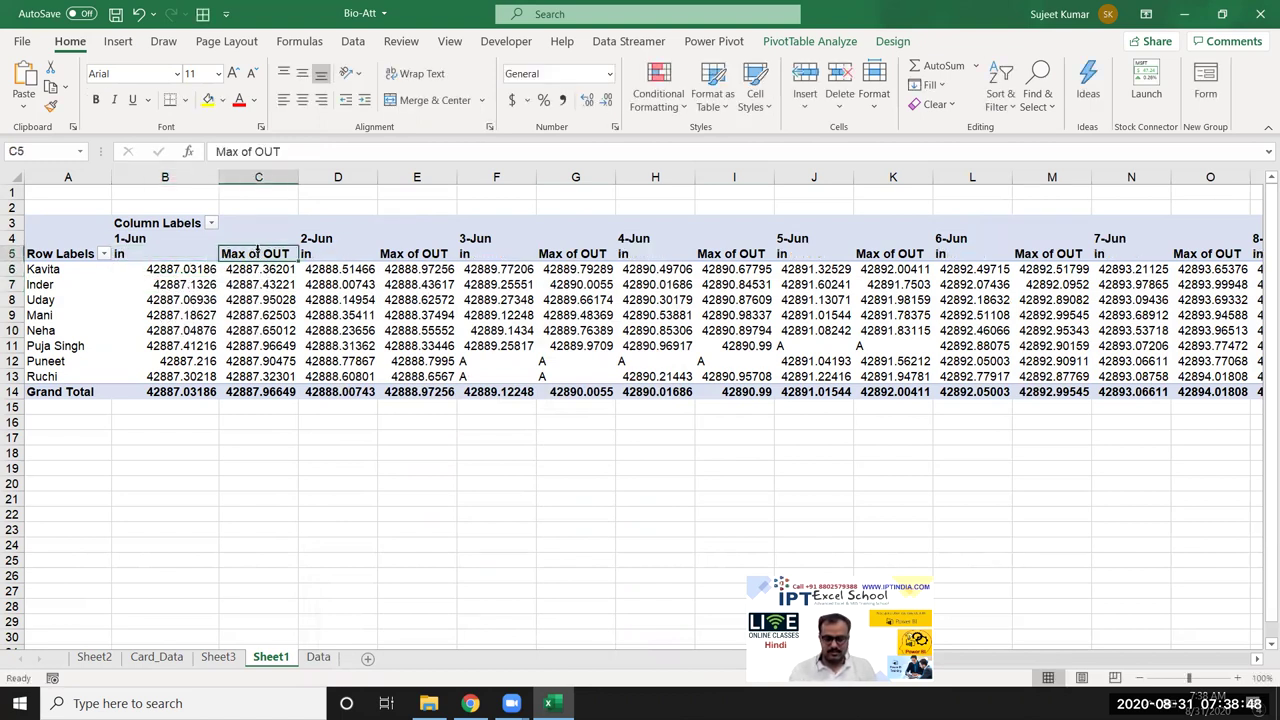
text(oY)
text(UT)
key(Return)
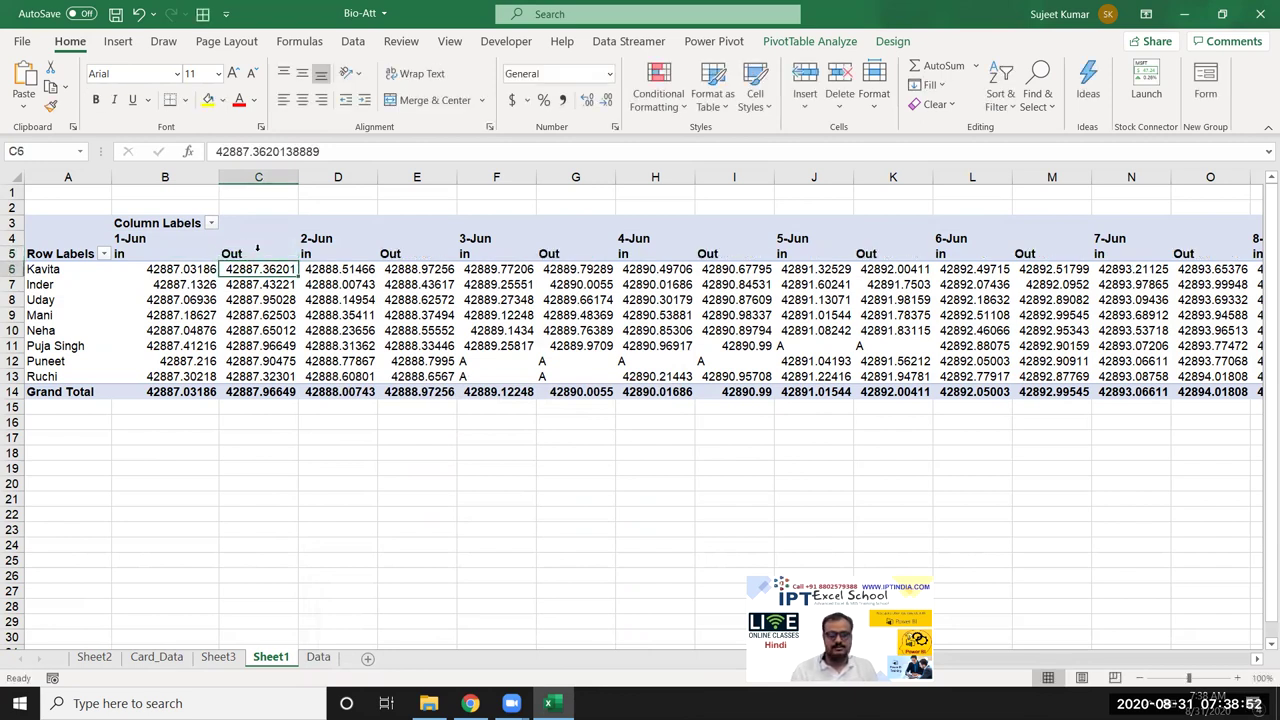
Step: Select all the names' in and Out values across every date in the pivot
click(334, 318)
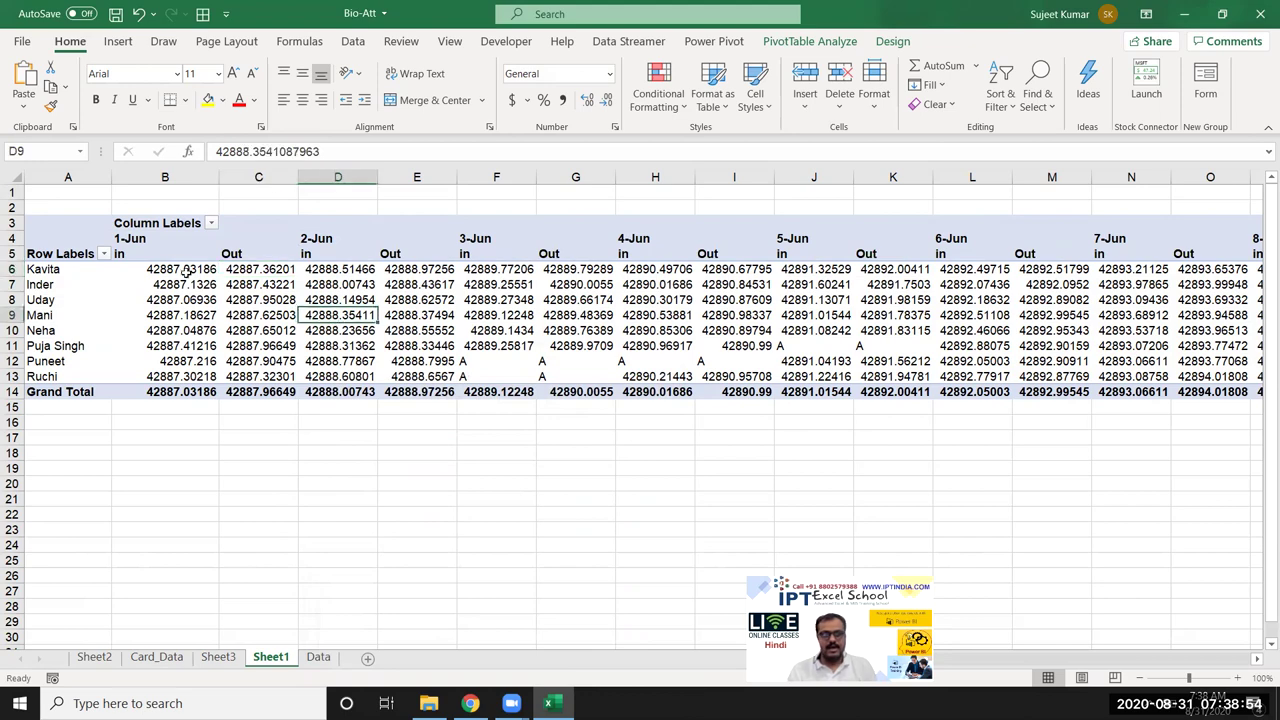
click(180, 270)
key(ctrl+shift+Right)
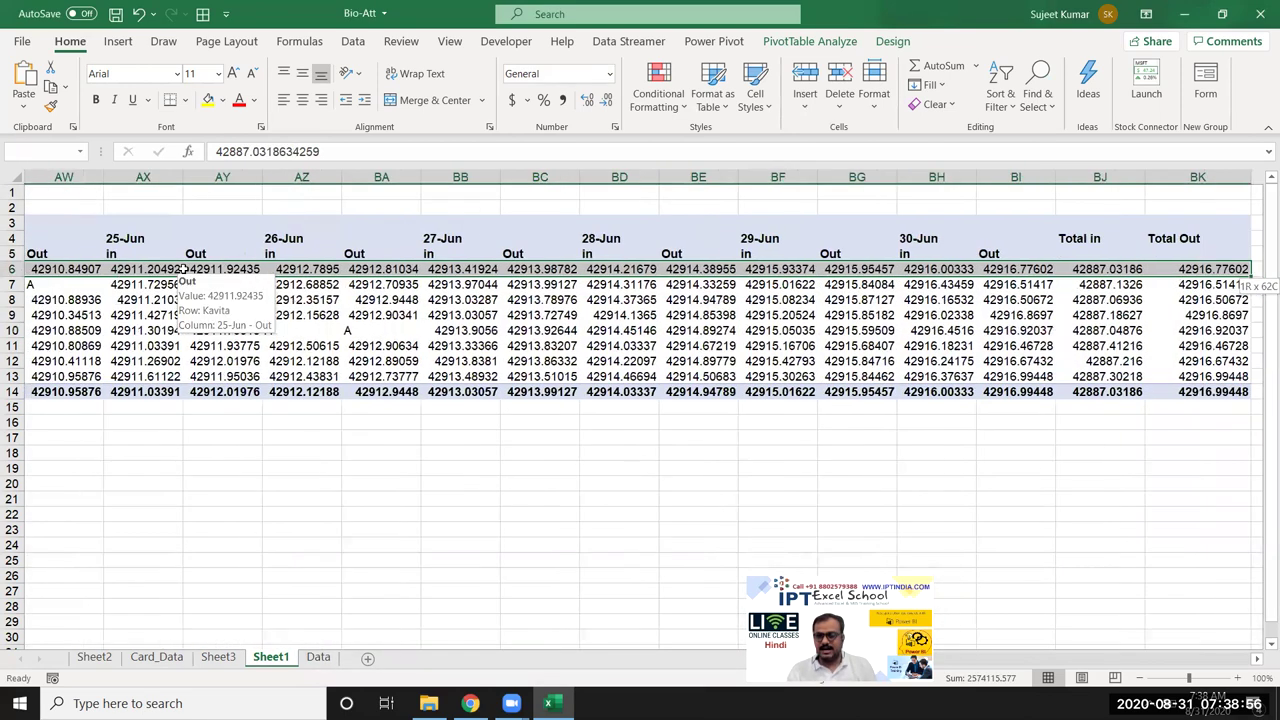
key(Down)
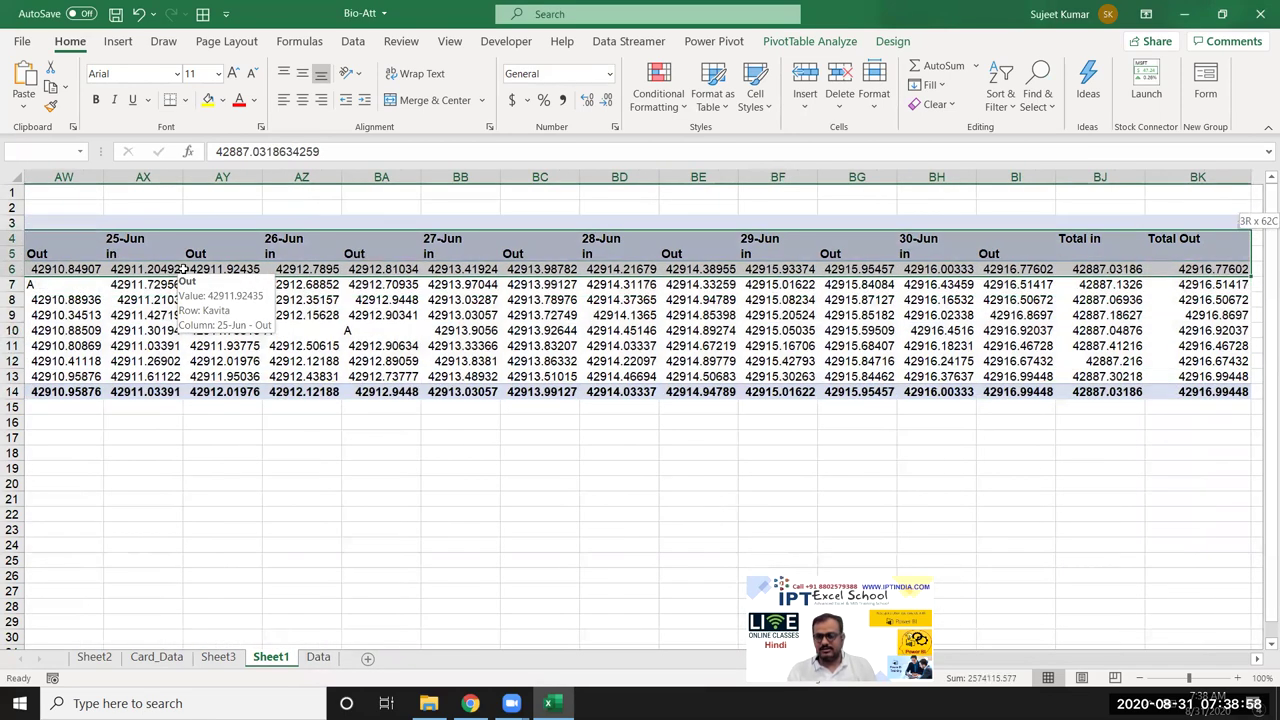
key(Up)
key(Left)
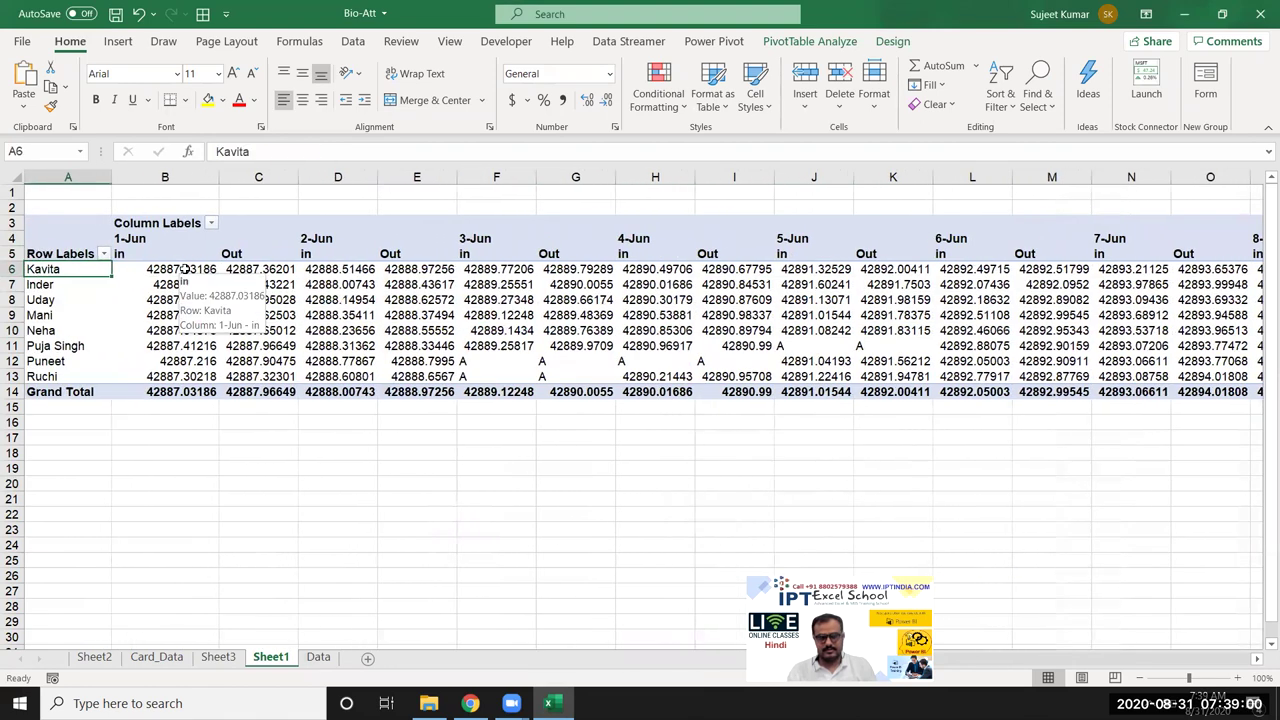
key(Right)
key(ctrl+shift+Right)
key(shift+Down)
key(shift+Down)
key(shift+Down)
key(shift+Down)
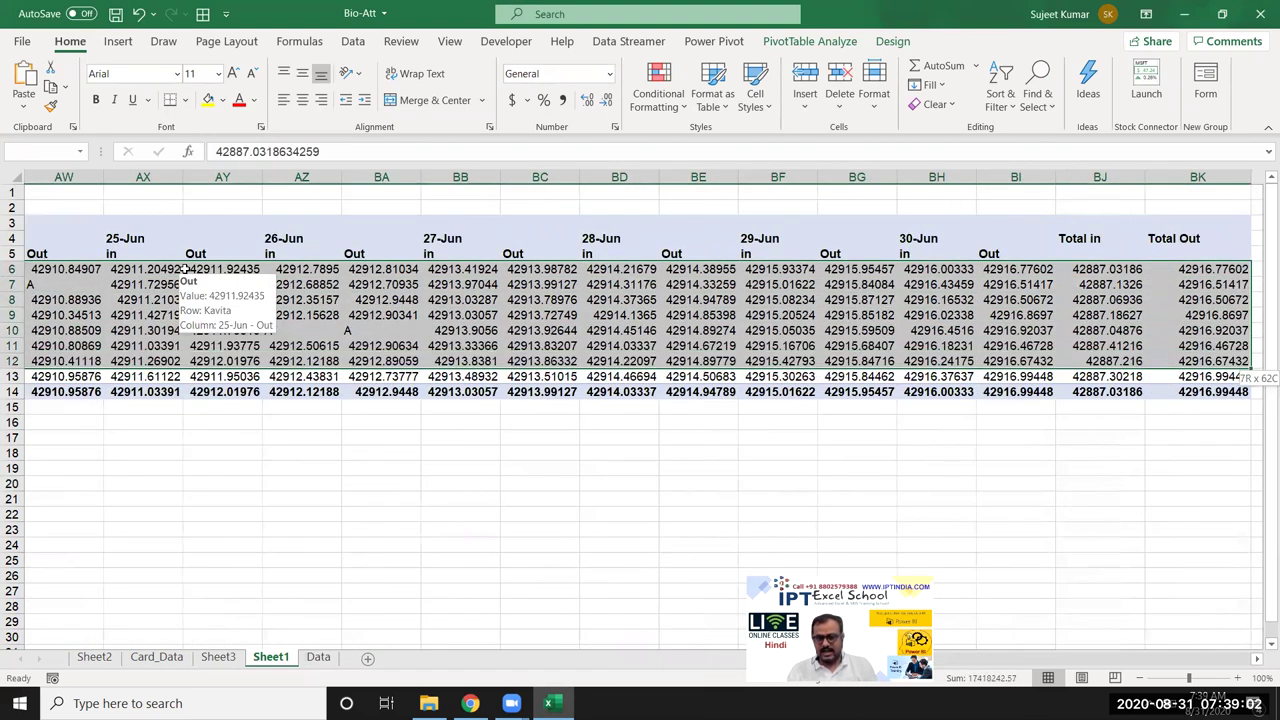
key(shift+Down)
key(shift+Down)
key(shift+Down)
Step: Format the selected values with the Time category's 1:30 PM style
right_click(531, 336)
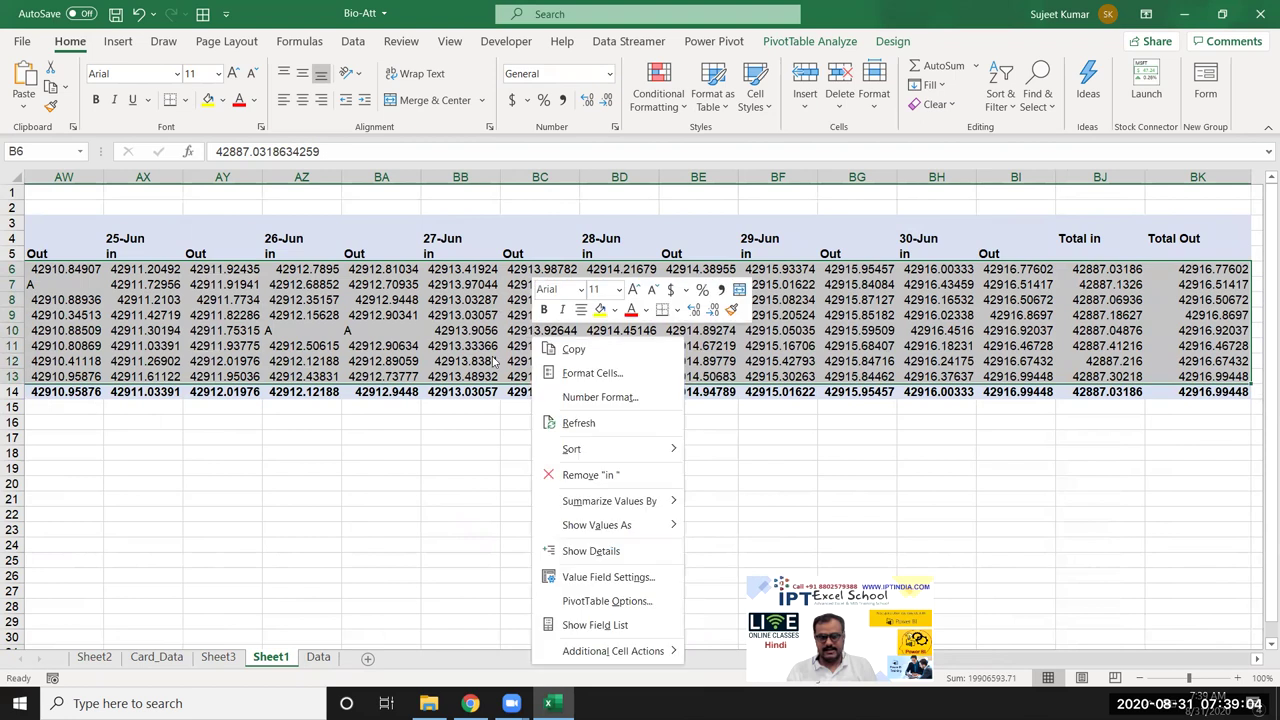
click(579, 374)
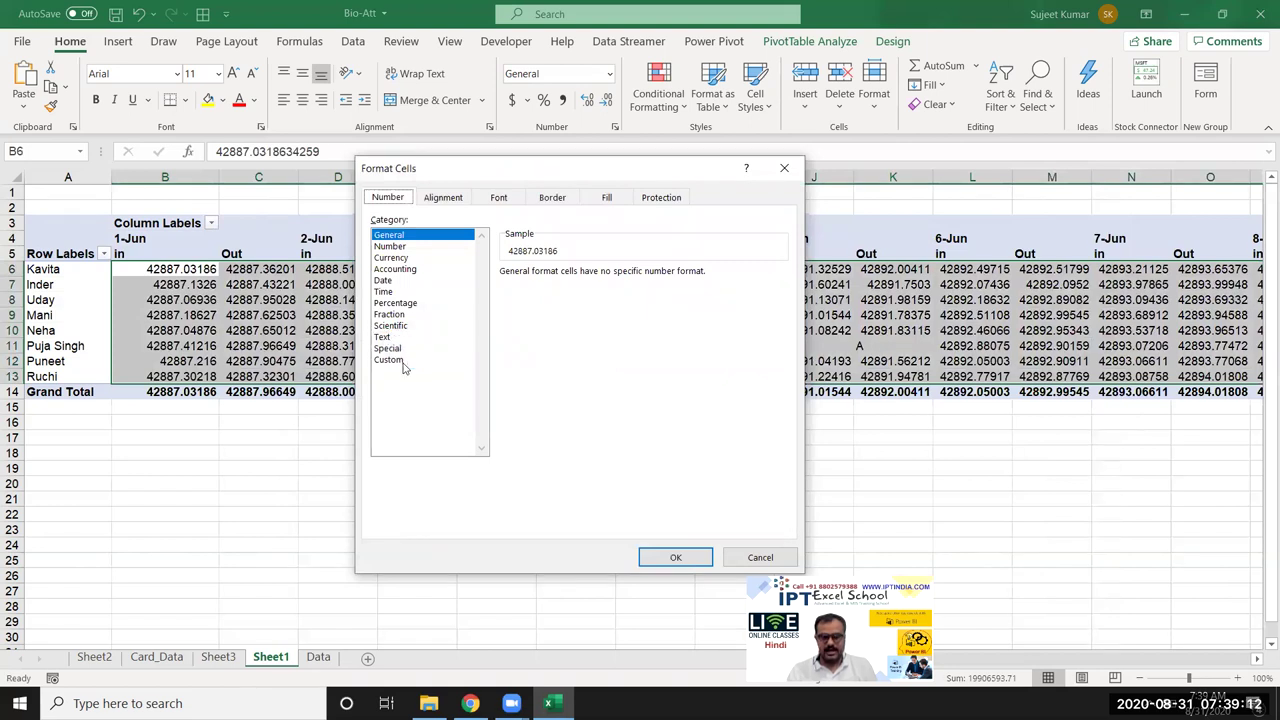
click(388, 294)
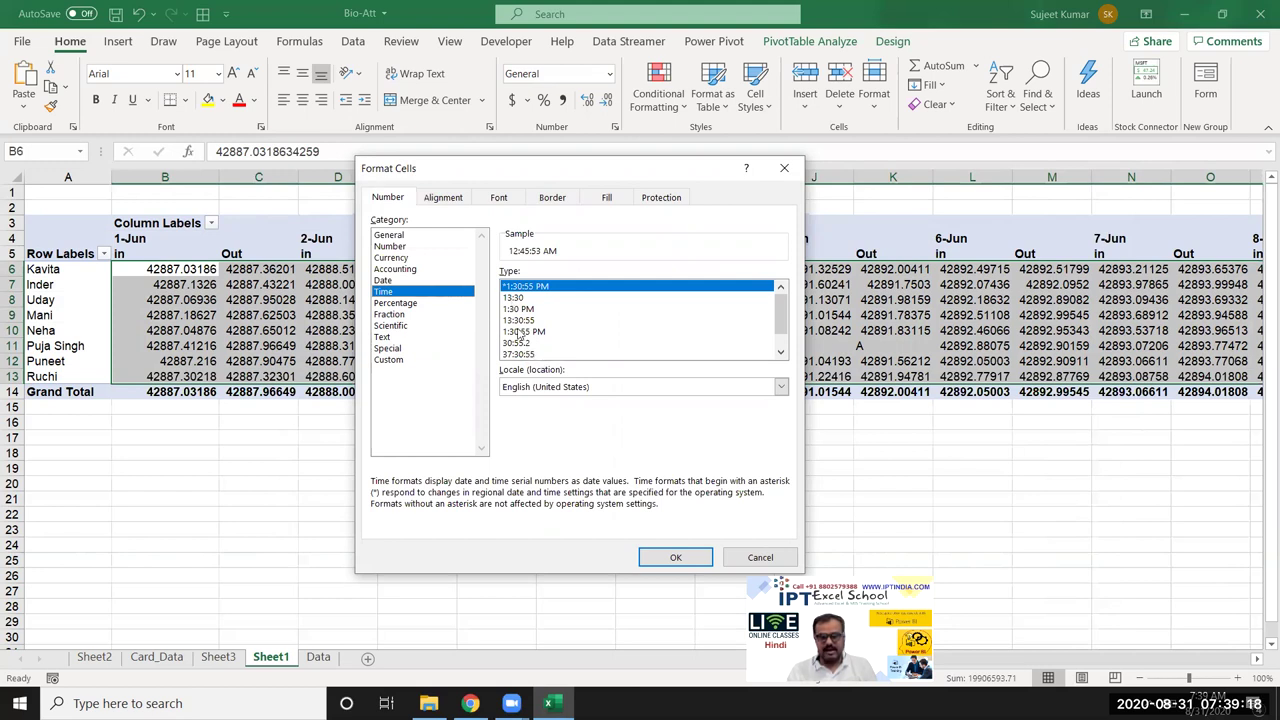
click(520, 310)
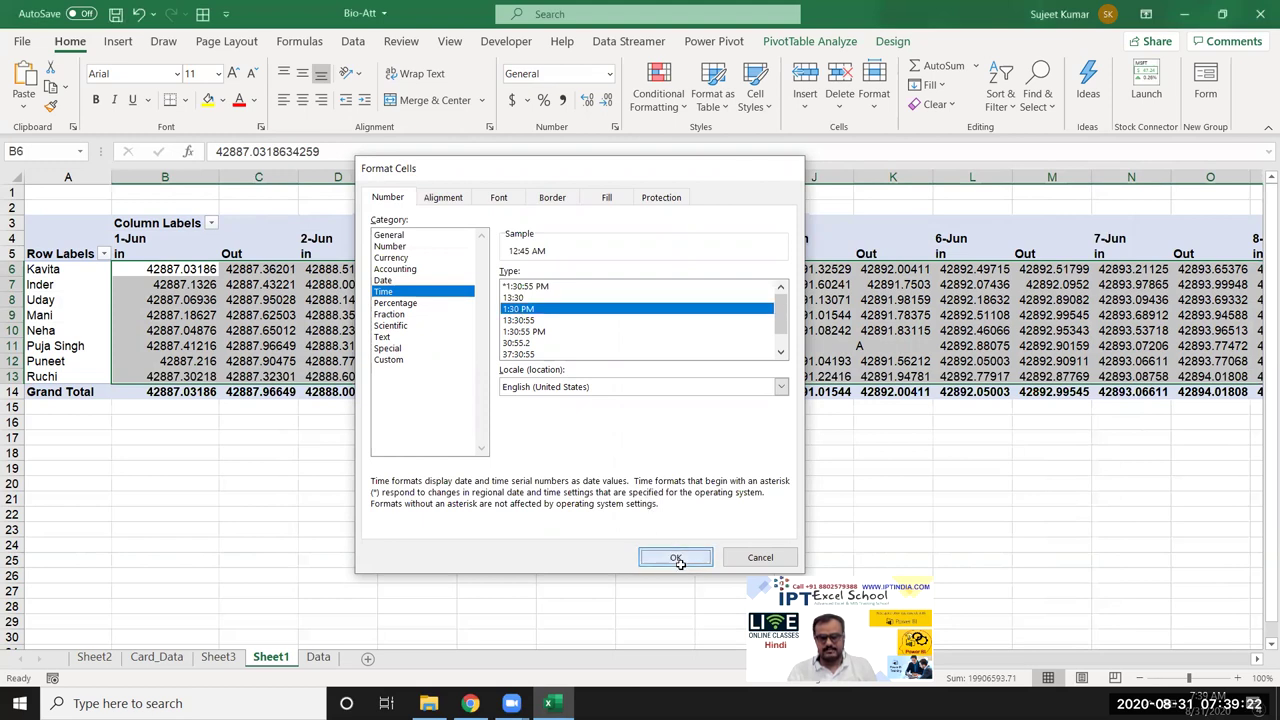
click(677, 557)
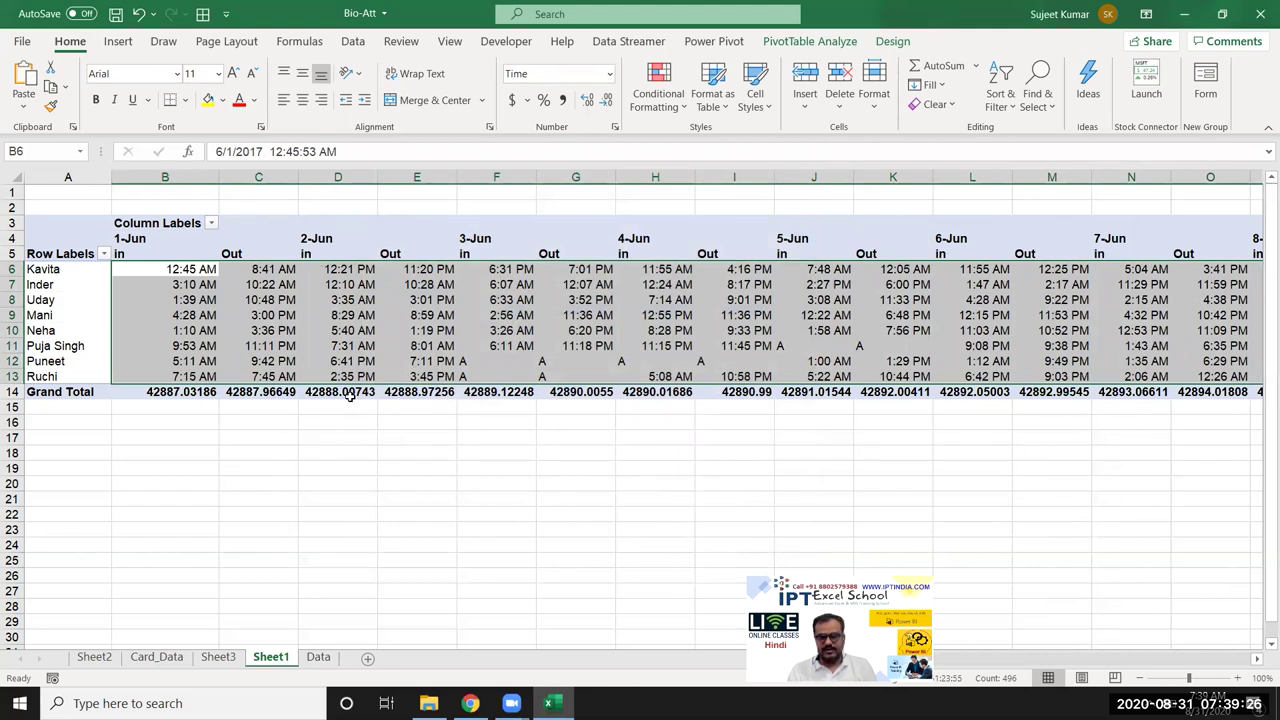
click(349, 392)
Step: Untick both row and column grand totals on PivotTable Options' Totals & Filters tab
right_click(370, 350)
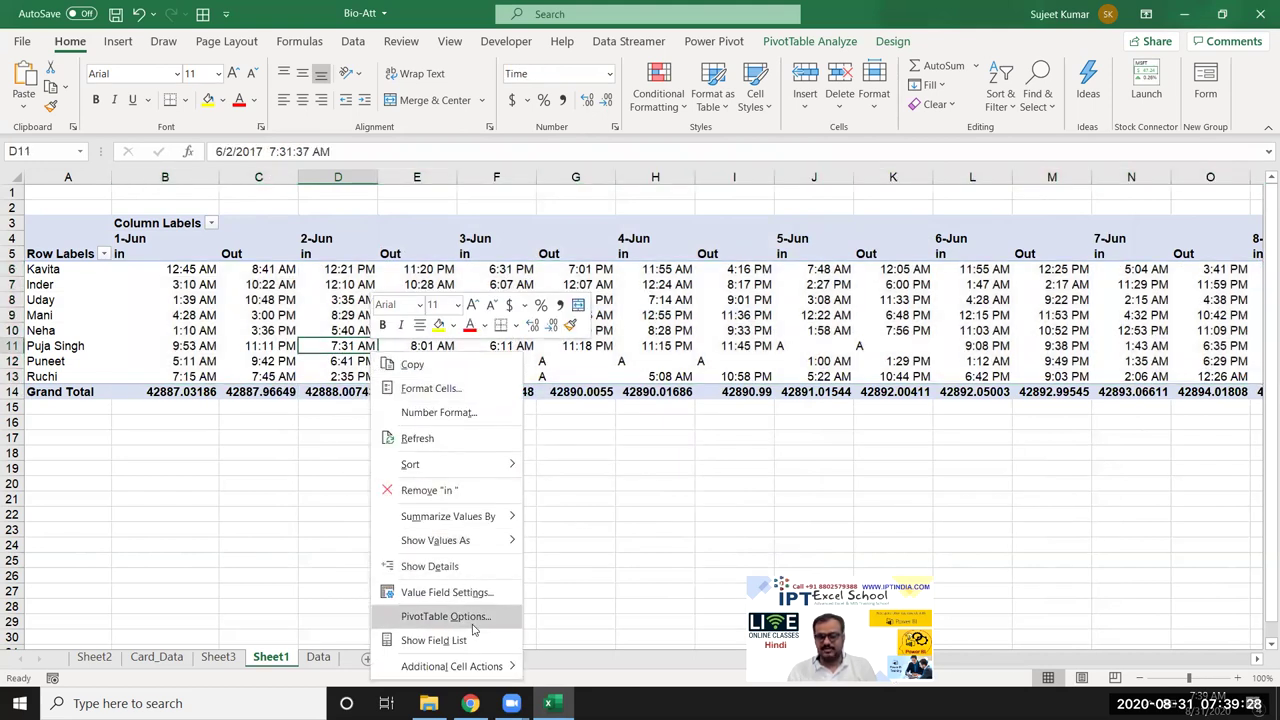
click(474, 618)
click(466, 336)
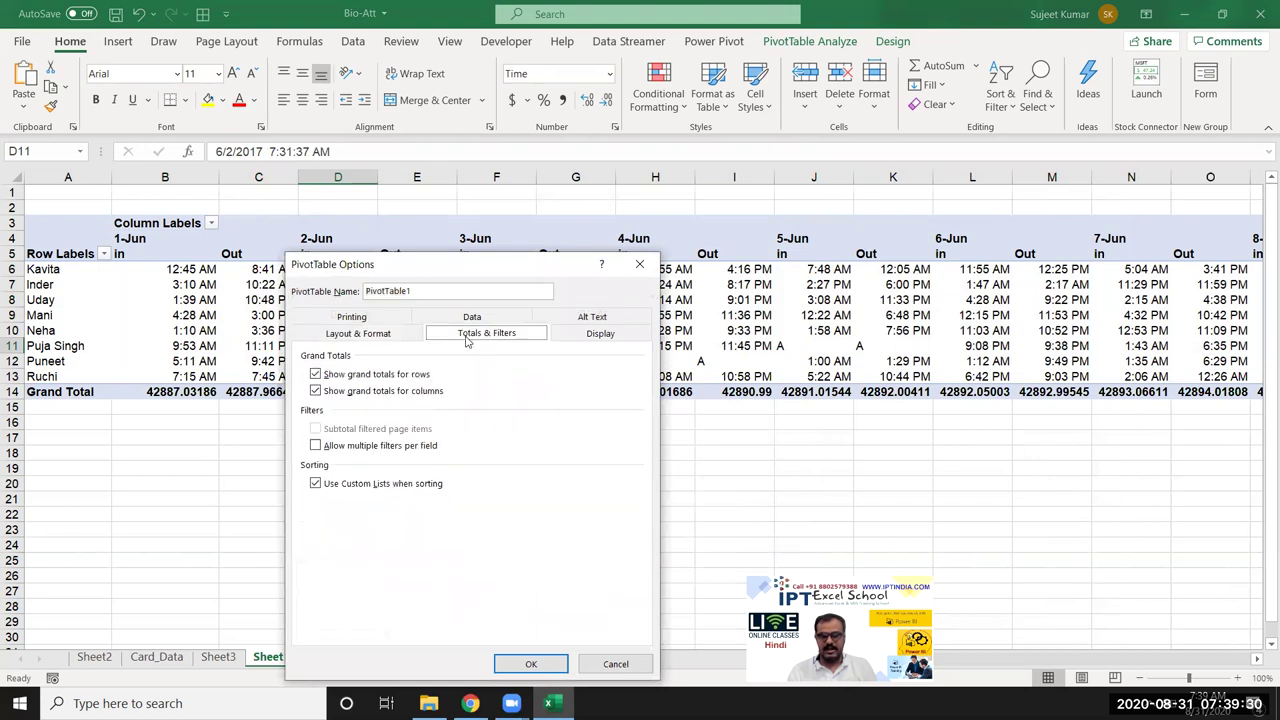
click(315, 391)
click(315, 374)
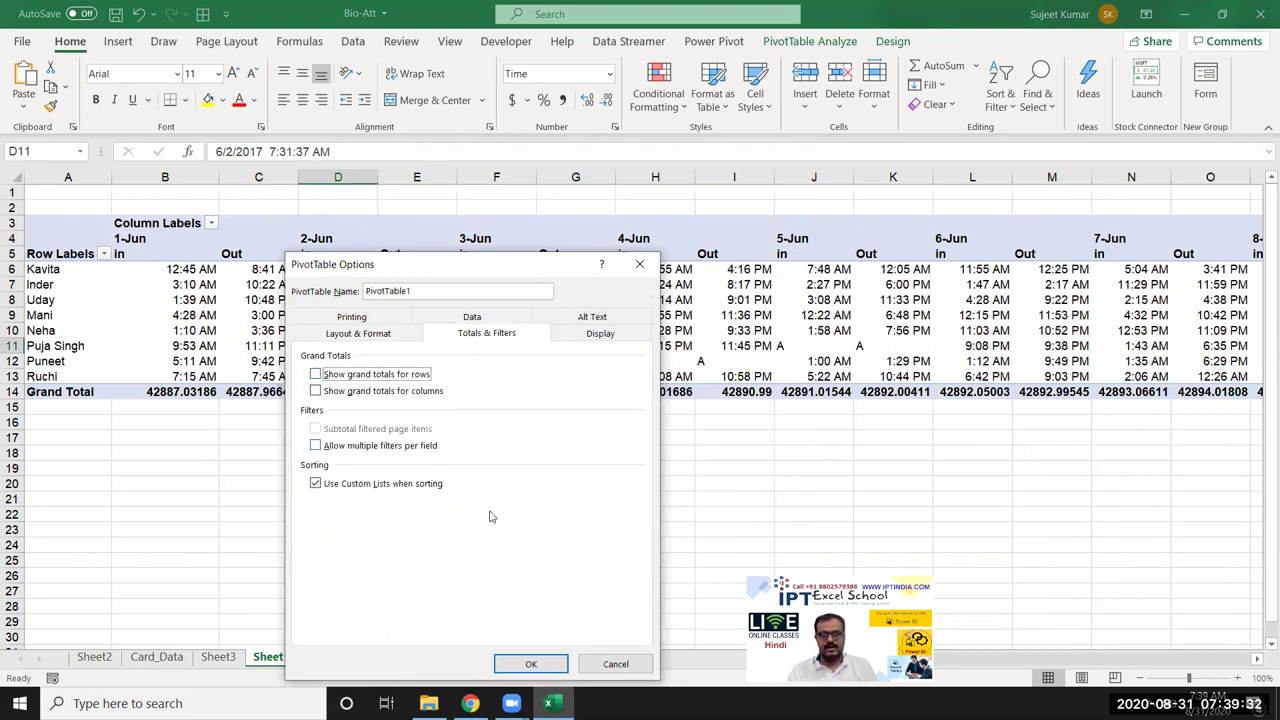
click(551, 664)
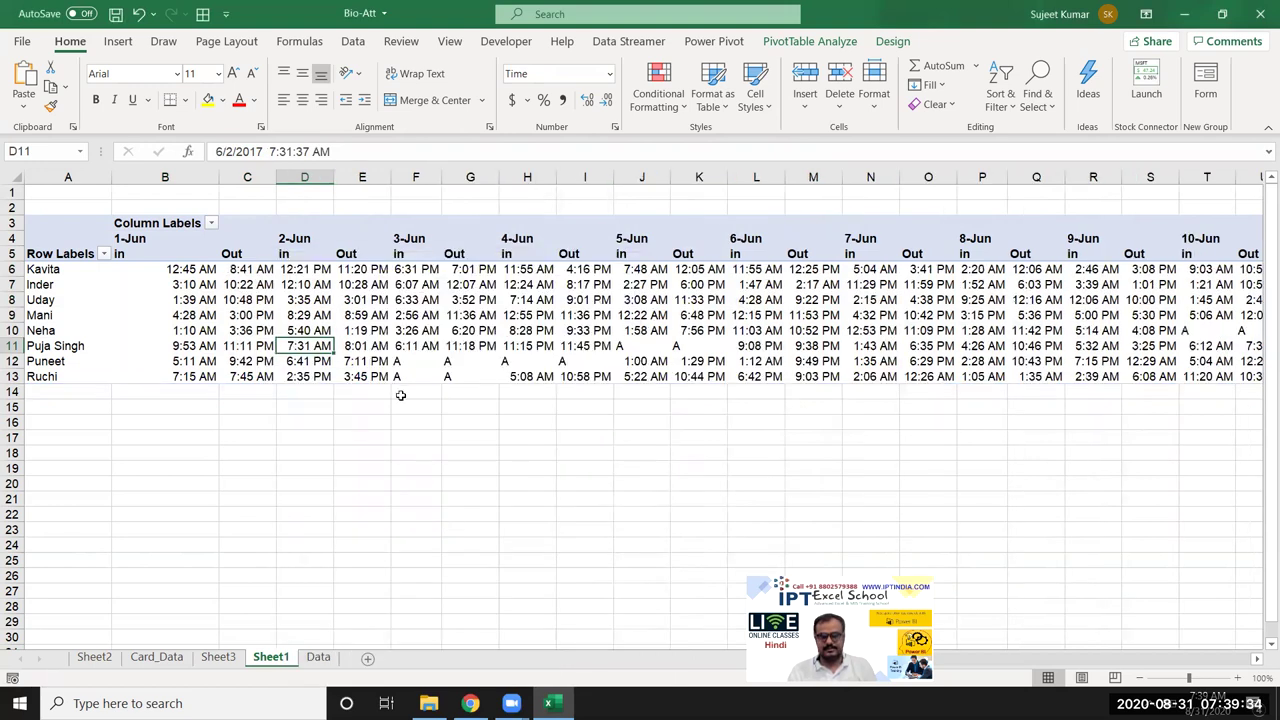
click(356, 342)
Step: Turn on 'Merge and center cells with labels' in PivotTable Options' Layout & Format
right_click(279, 301)
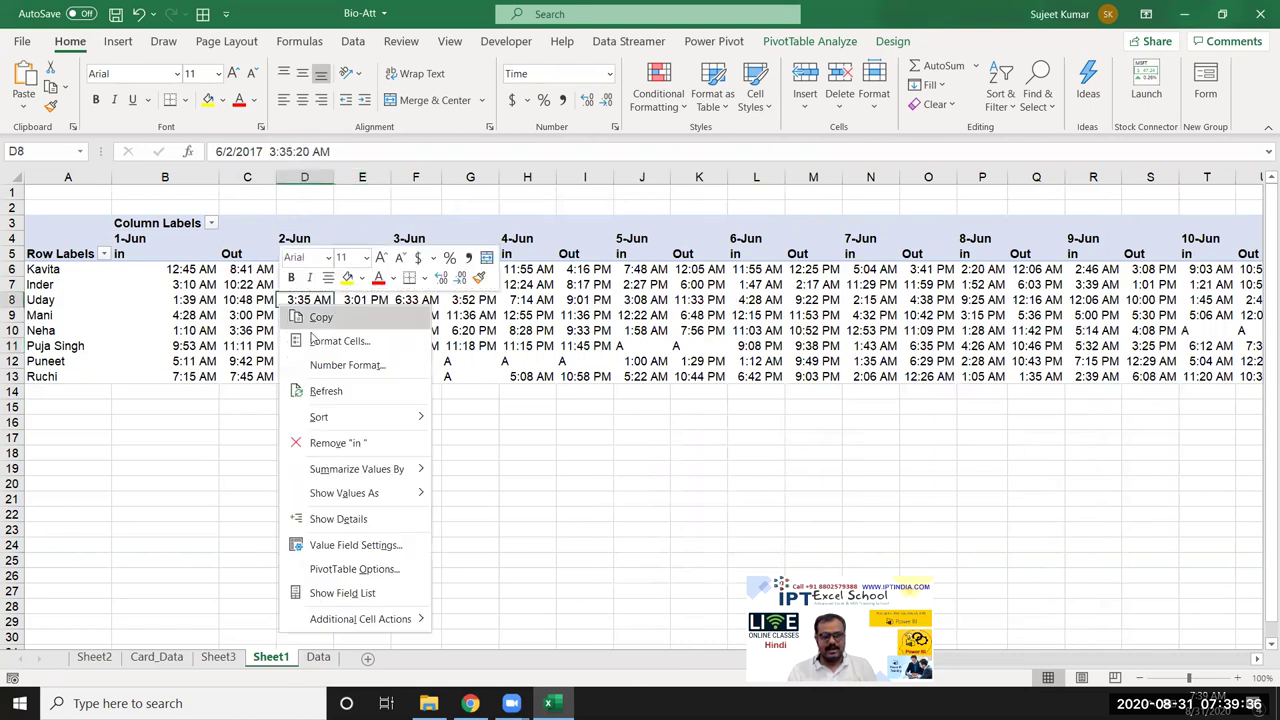
mouse_move(422, 622)
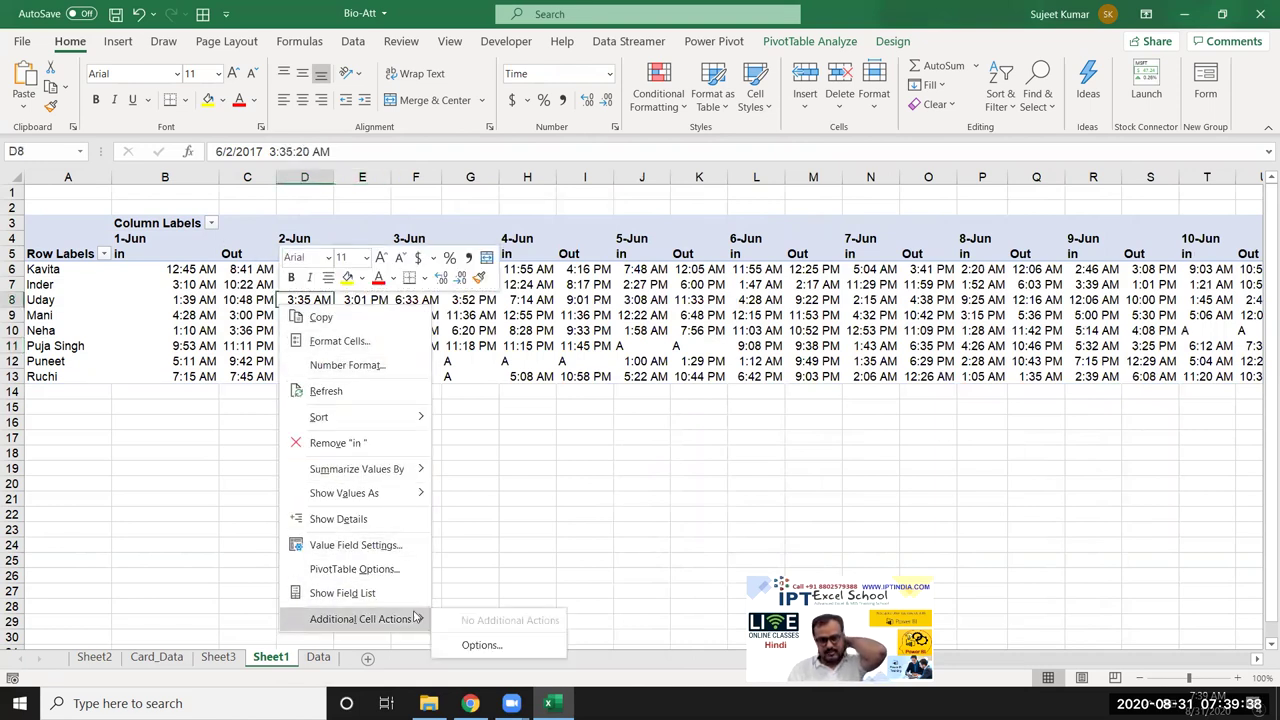
click(369, 568)
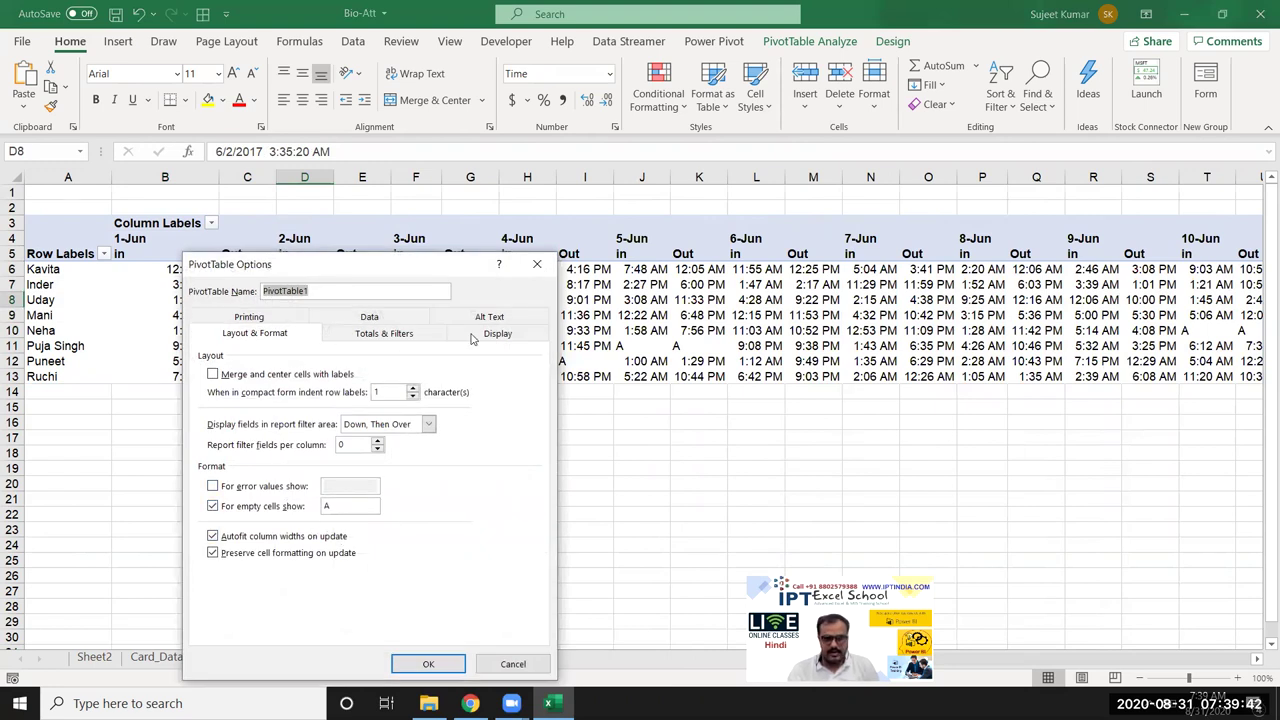
click(340, 373)
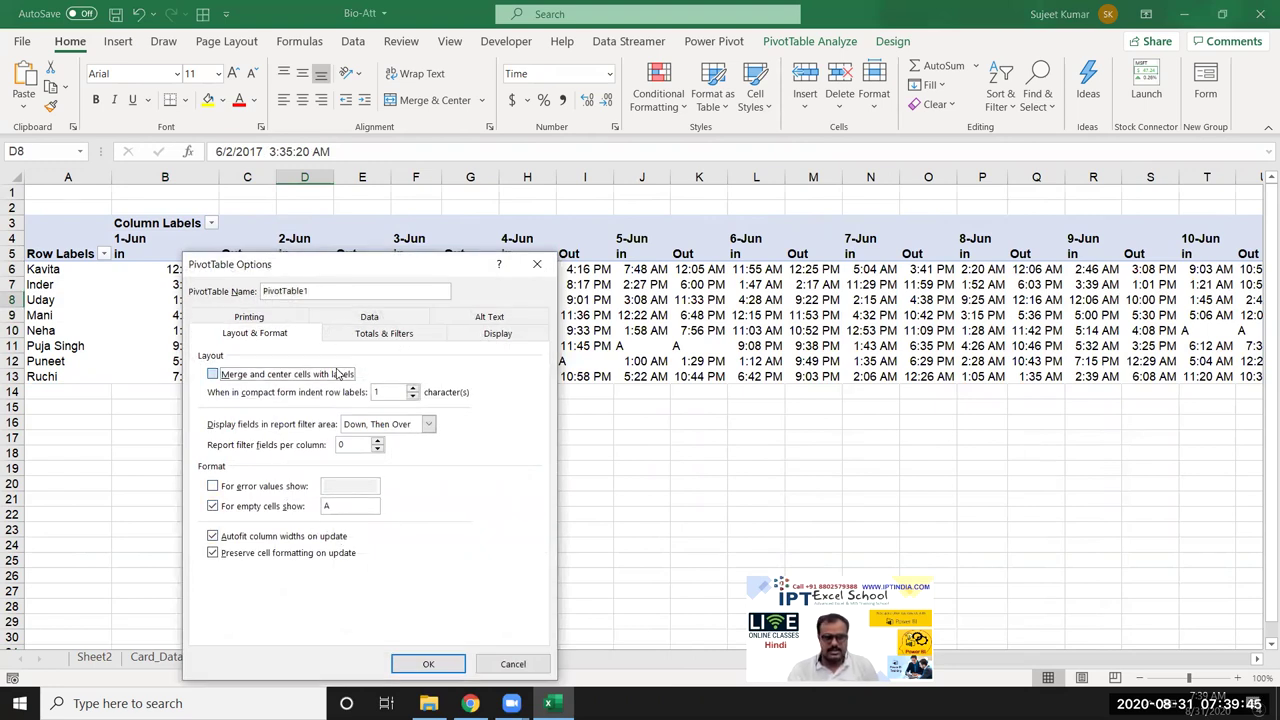
click(443, 665)
click(240, 284)
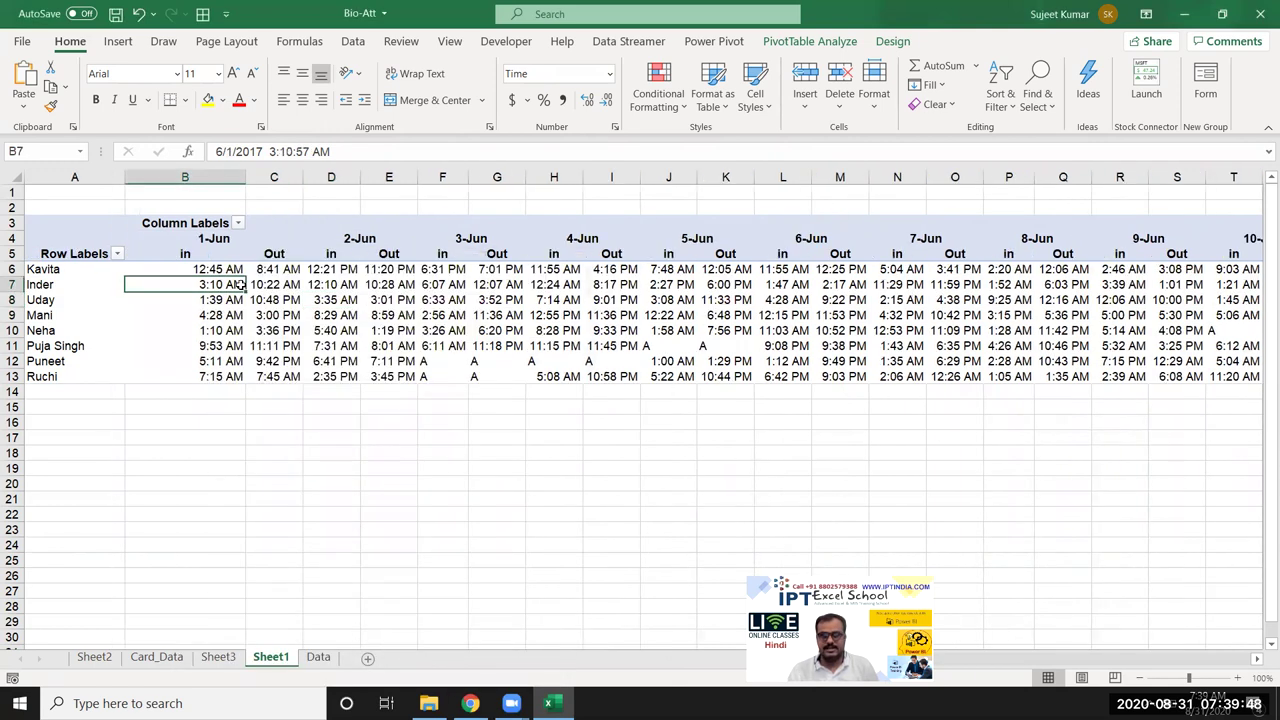
Step: Go to Sheet3 and highlight the 1-Jun and 2-Jun IN, Out and Hours entries
click(331, 248)
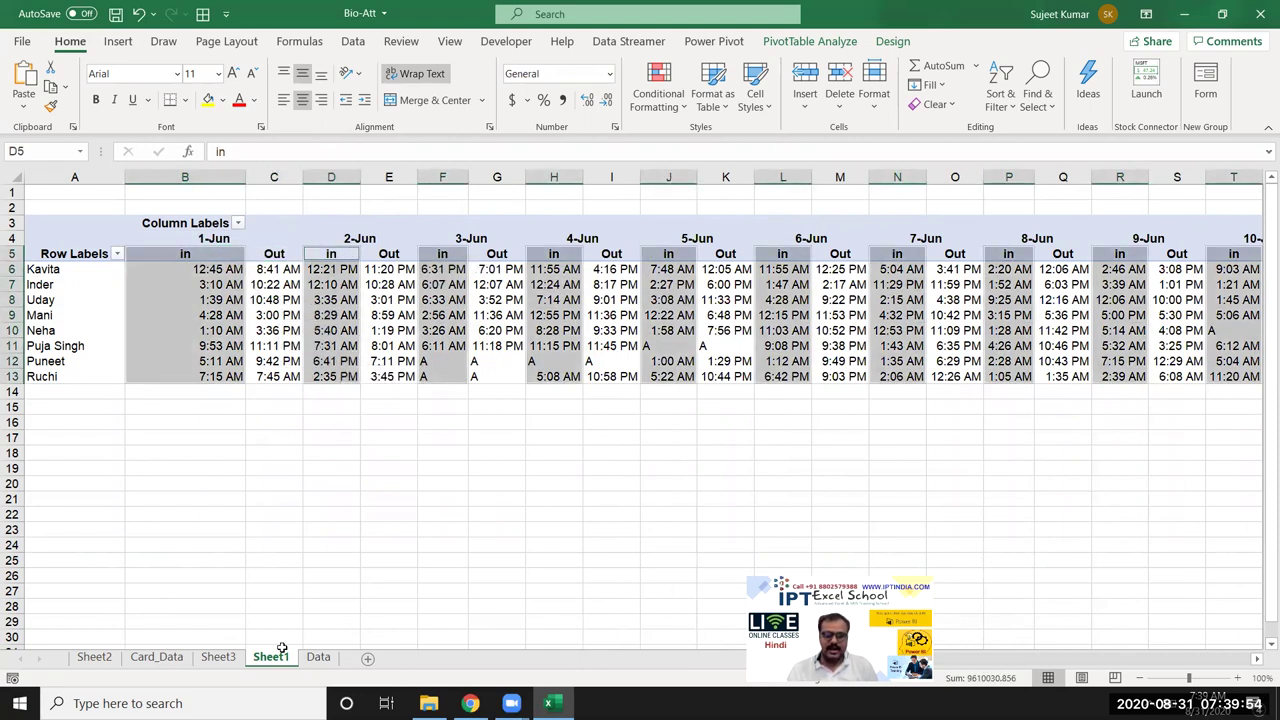
click(218, 657)
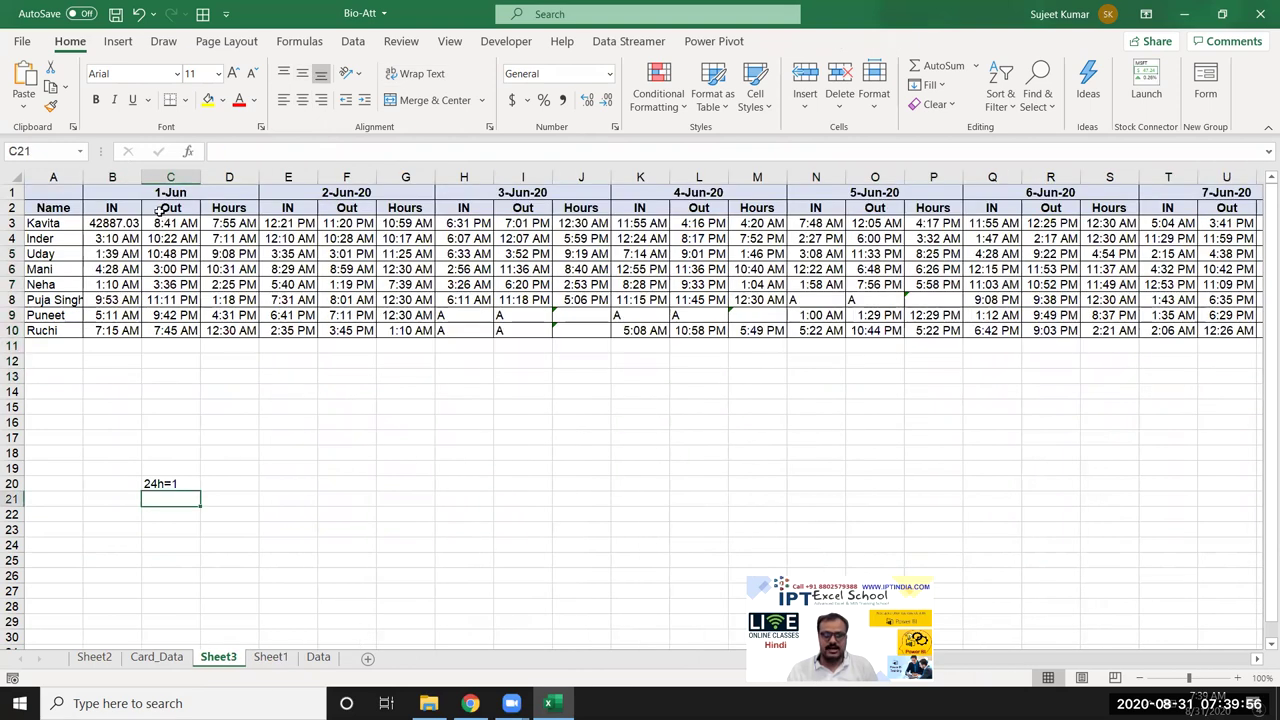
drag(158, 210, 405, 269)
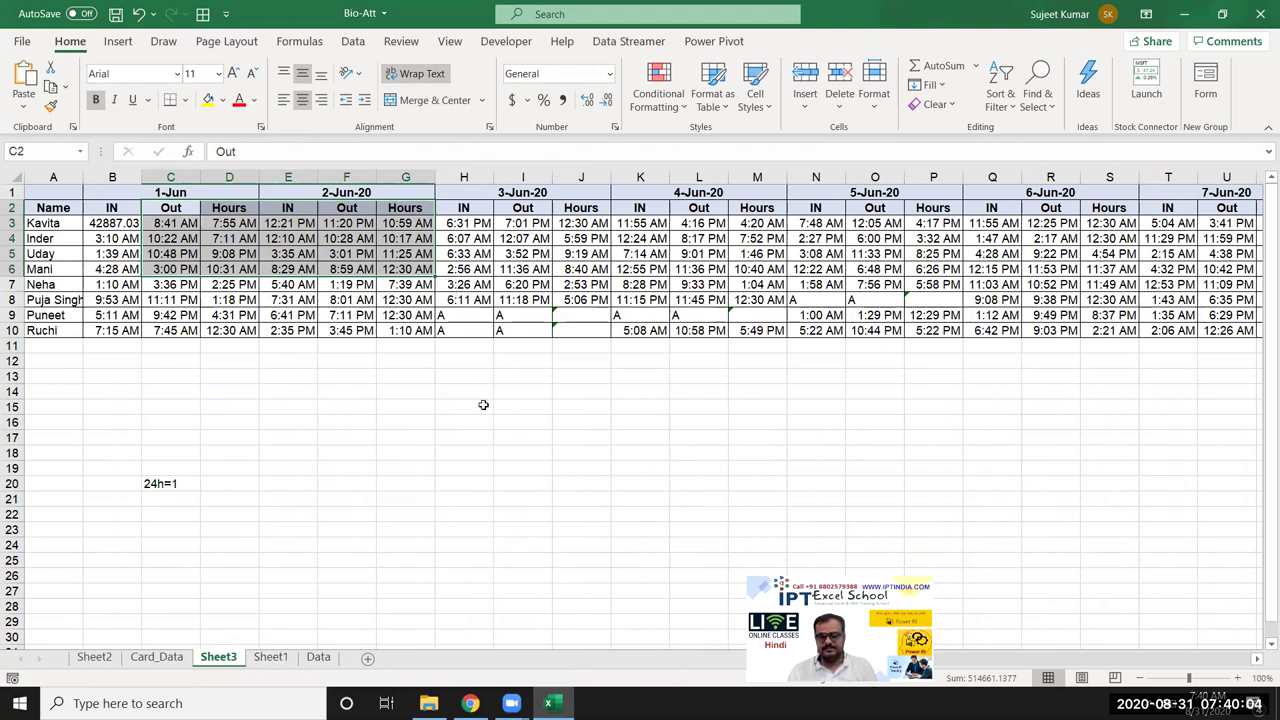
click(530, 344)
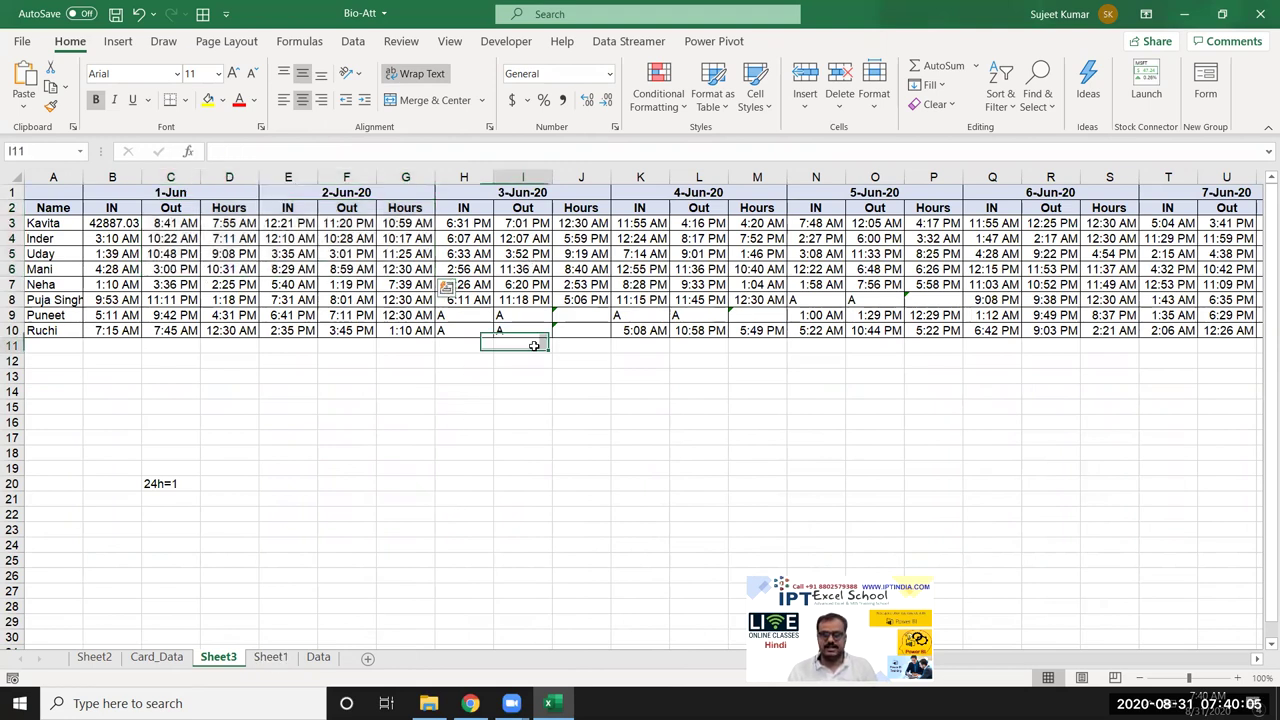
Step: Close Bio-Att without saving and reopen the recent PFile workbook via Windows search 'exc'
click(1260, 13)
click(650, 370)
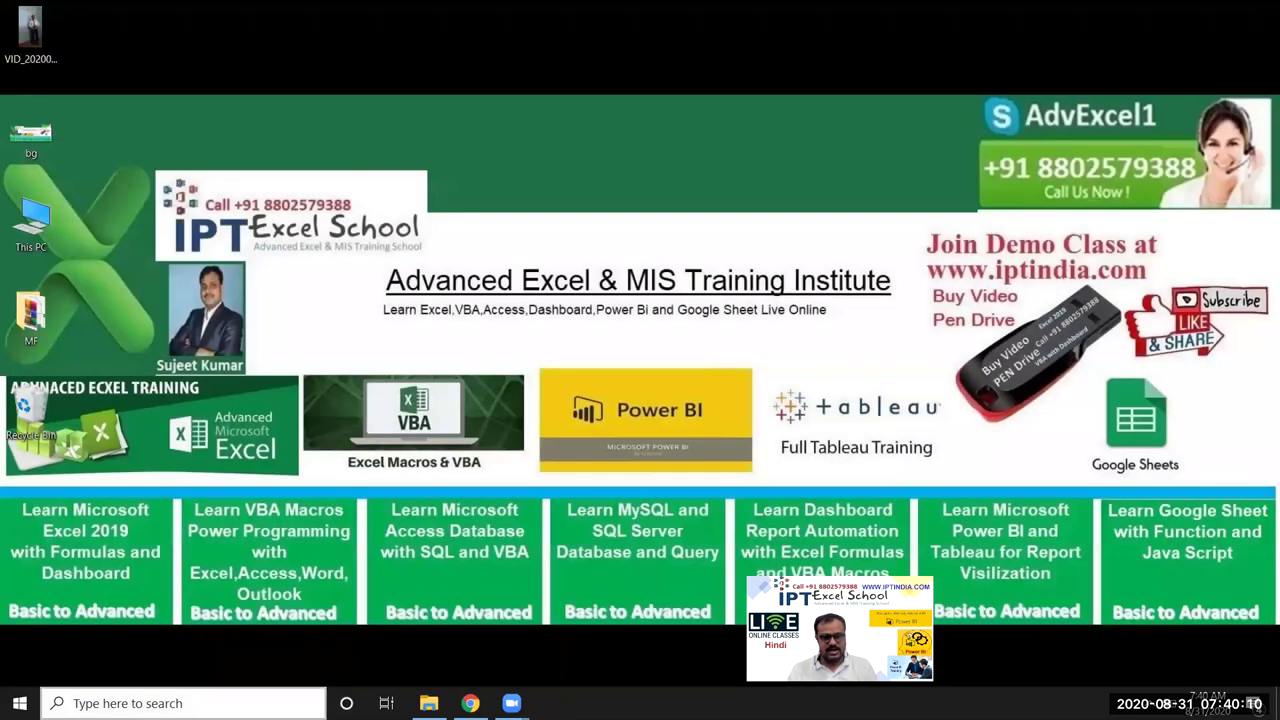
click(220, 700)
text(exc)
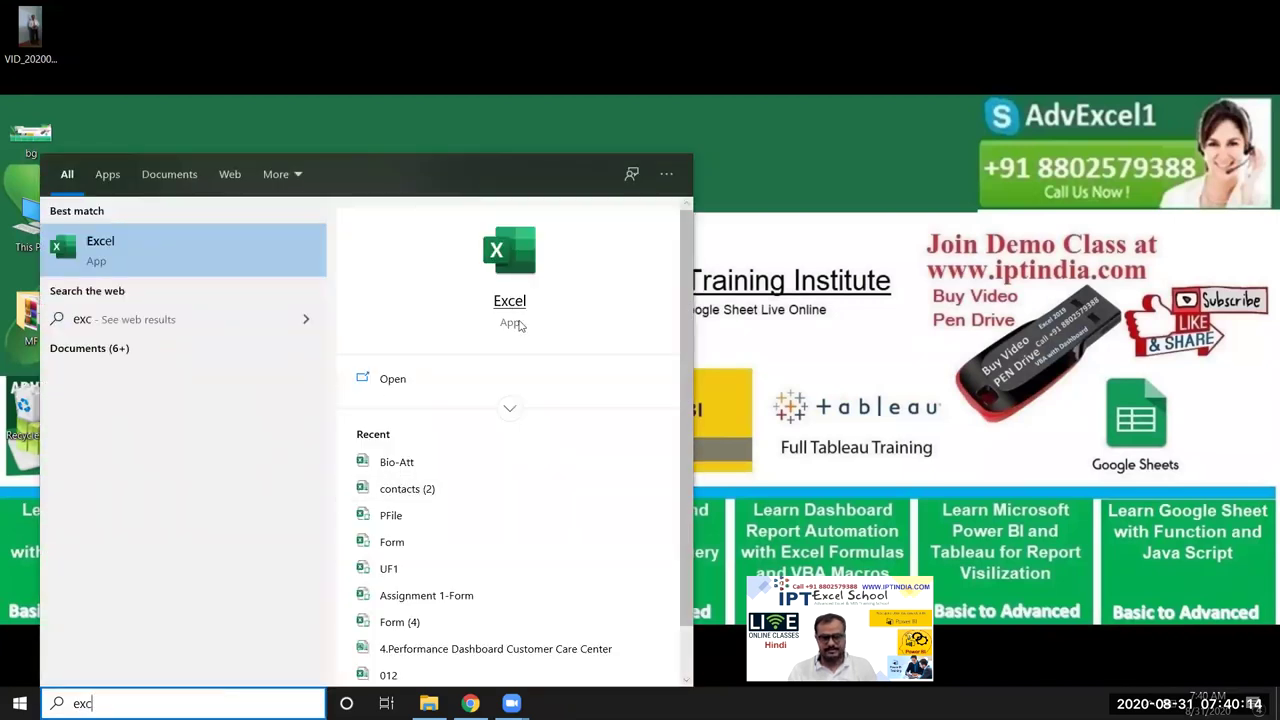
click(487, 526)
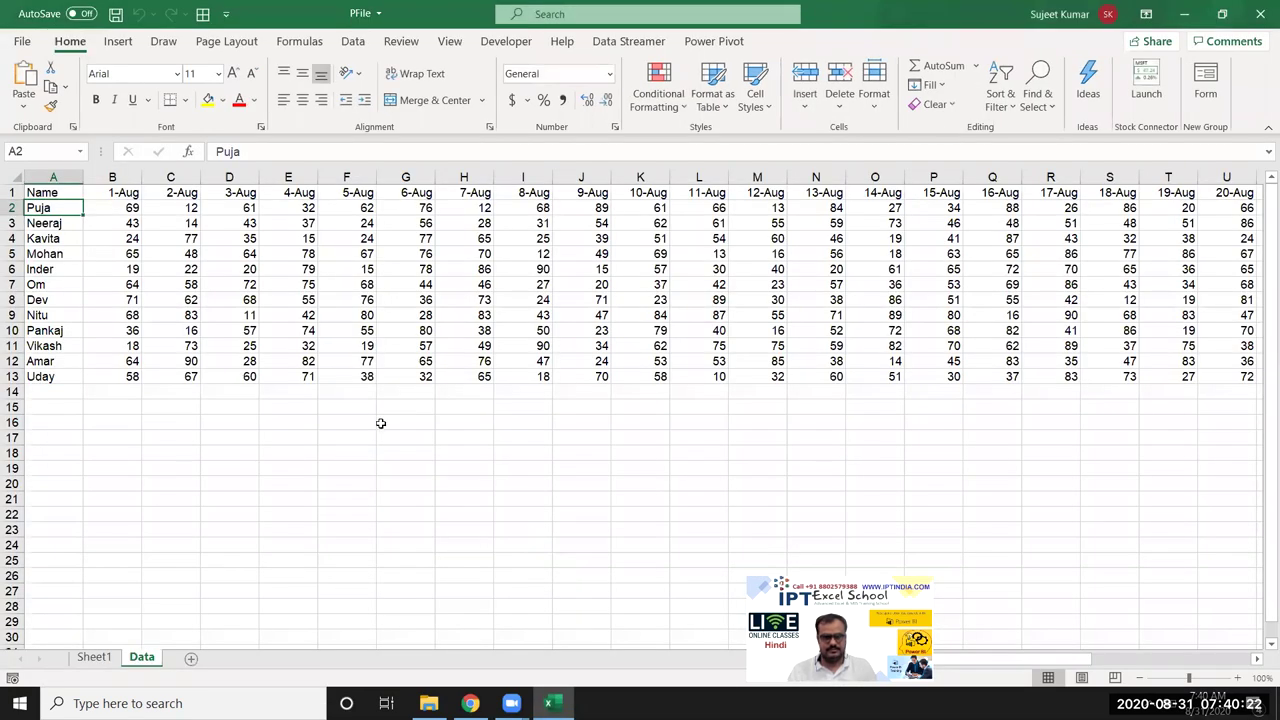
Step: Autofit Sheet1's column A, then insert a pivot table from A1:L504 on a new worksheet
click(64, 195)
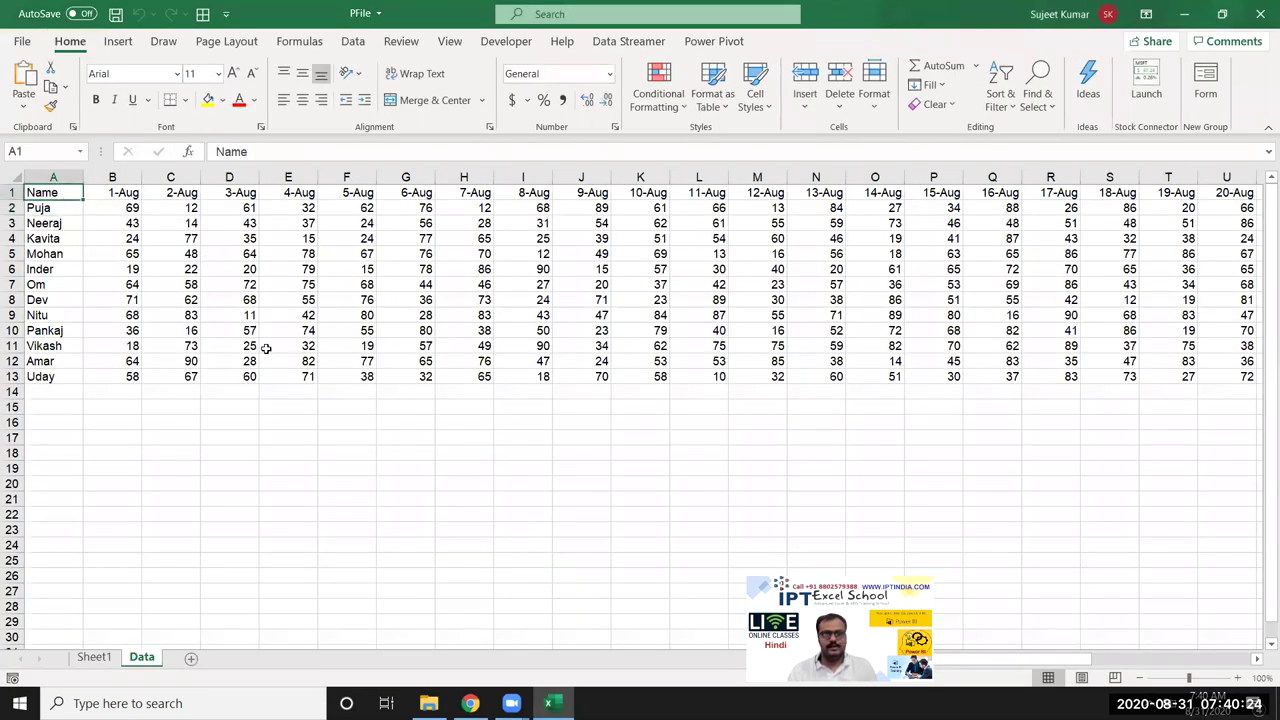
click(118, 41)
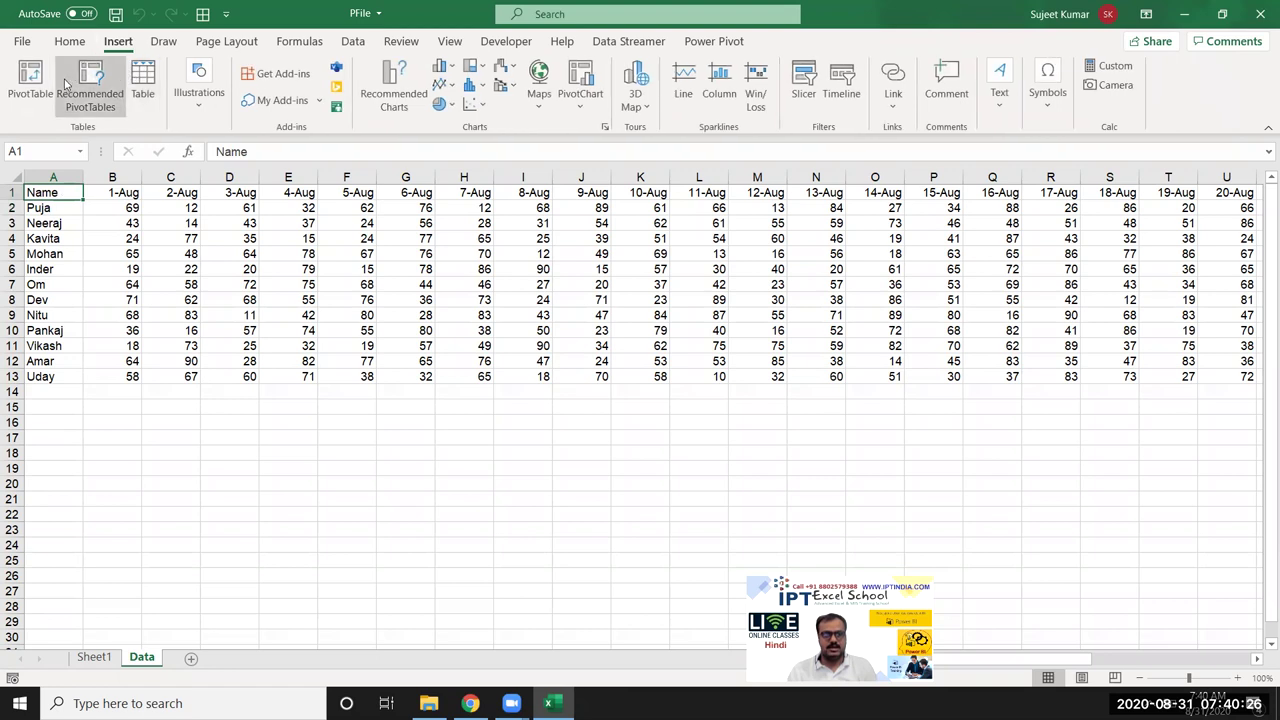
click(94, 657)
click(56, 278)
click(55, 196)
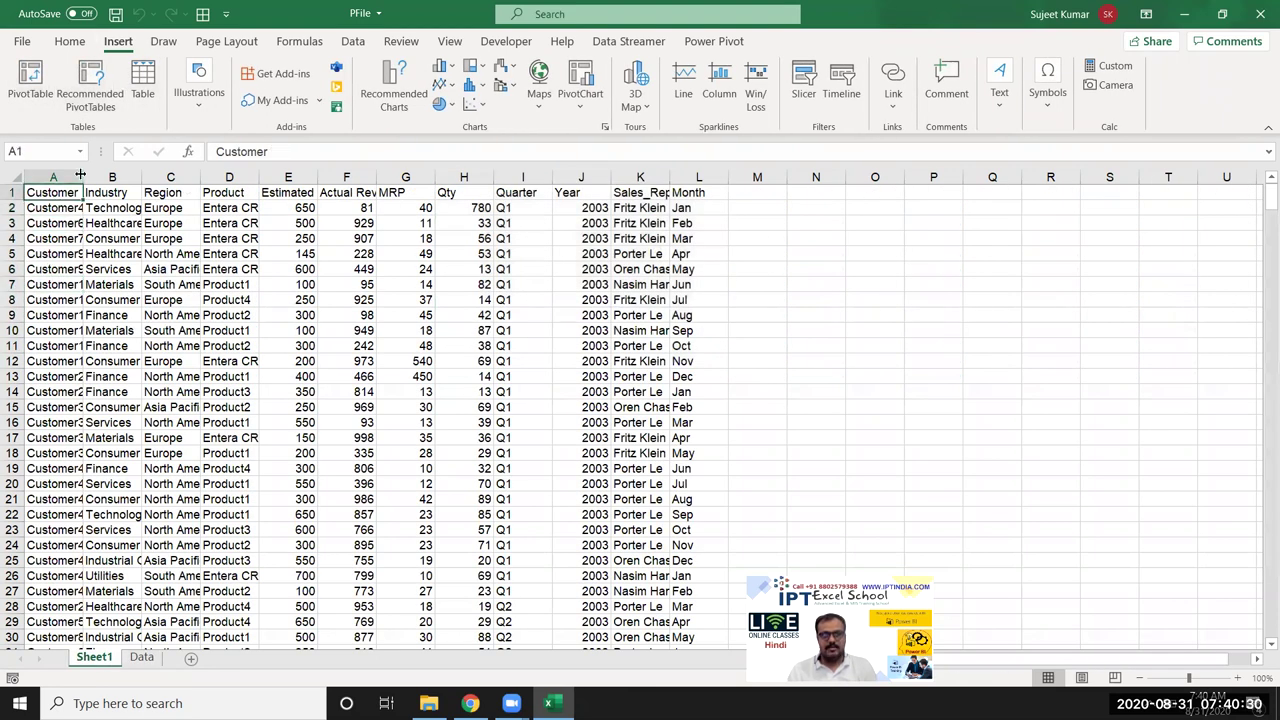
double_click(80, 175)
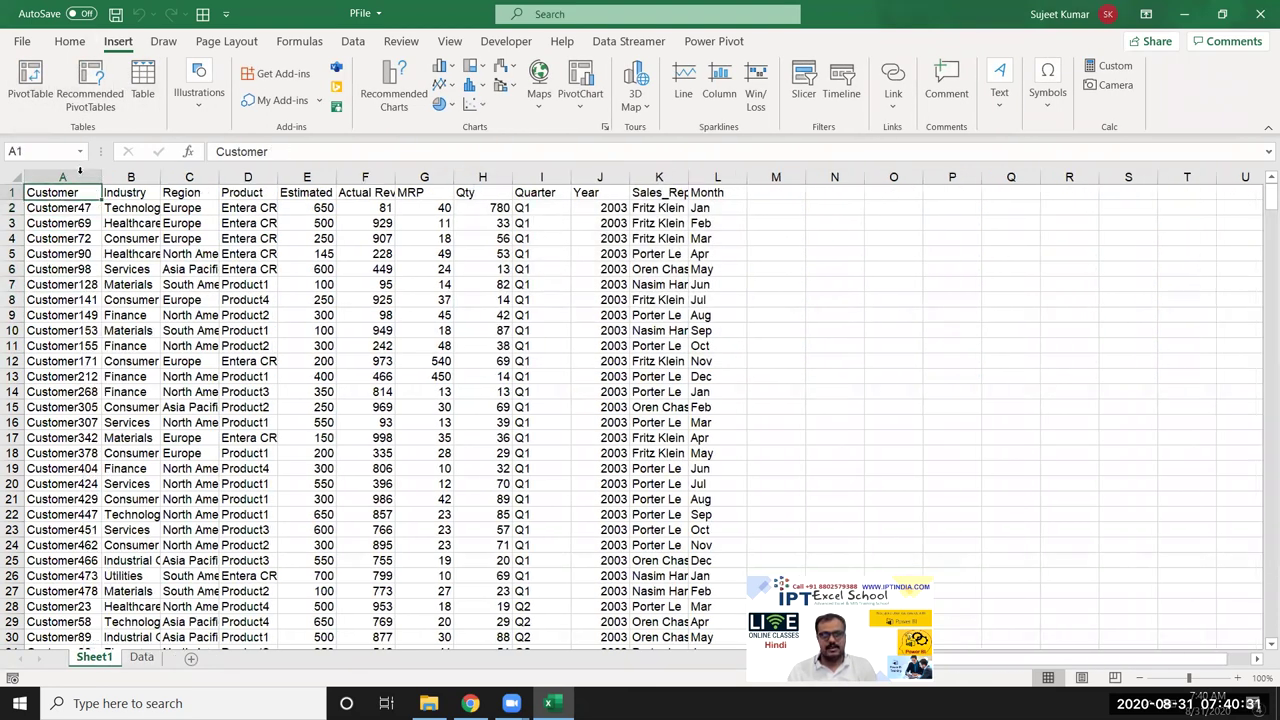
click(47, 96)
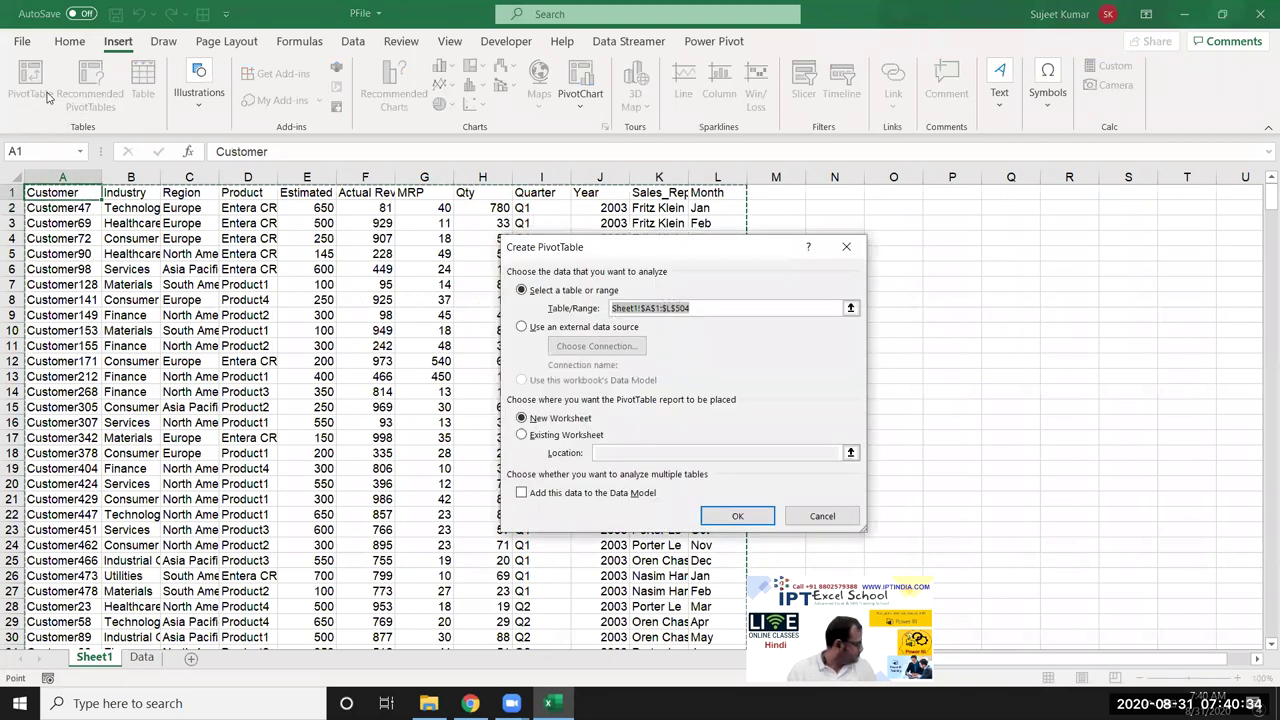
click(722, 518)
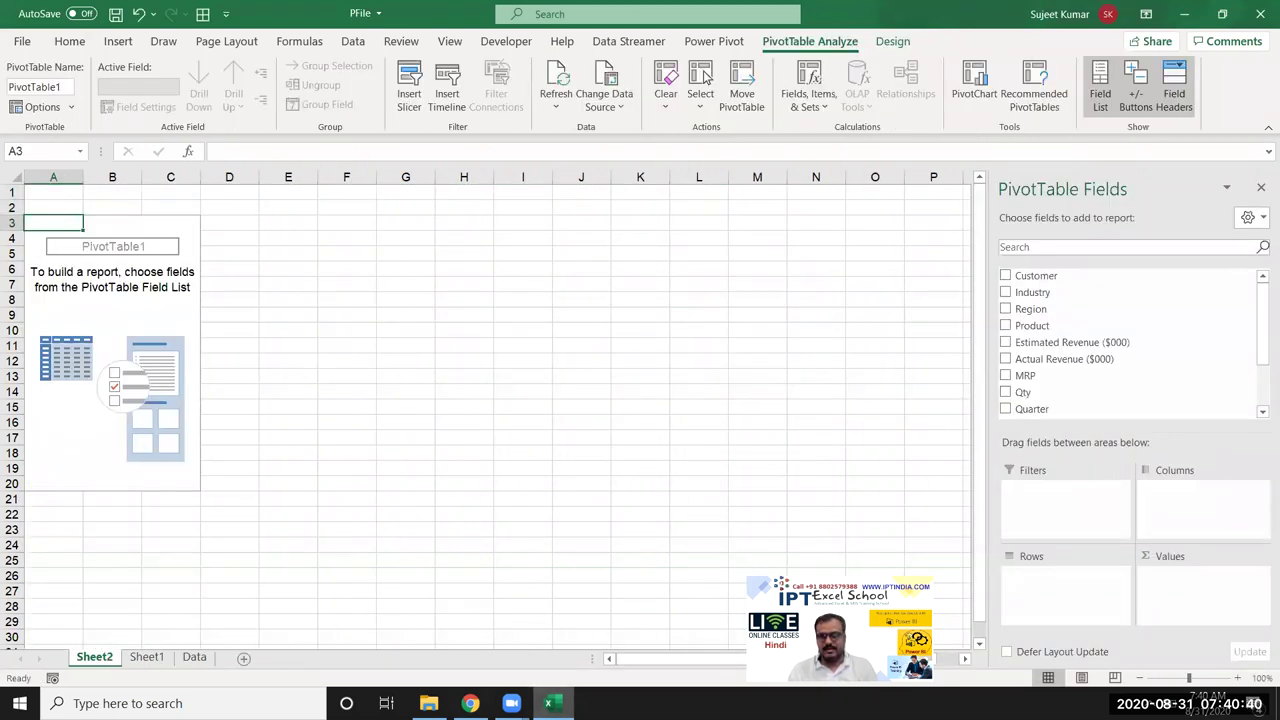
Step: Place Qty in Values and Sales_Rep in Rows, giving a 25904 grand total
drag(1022, 392, 1168, 590)
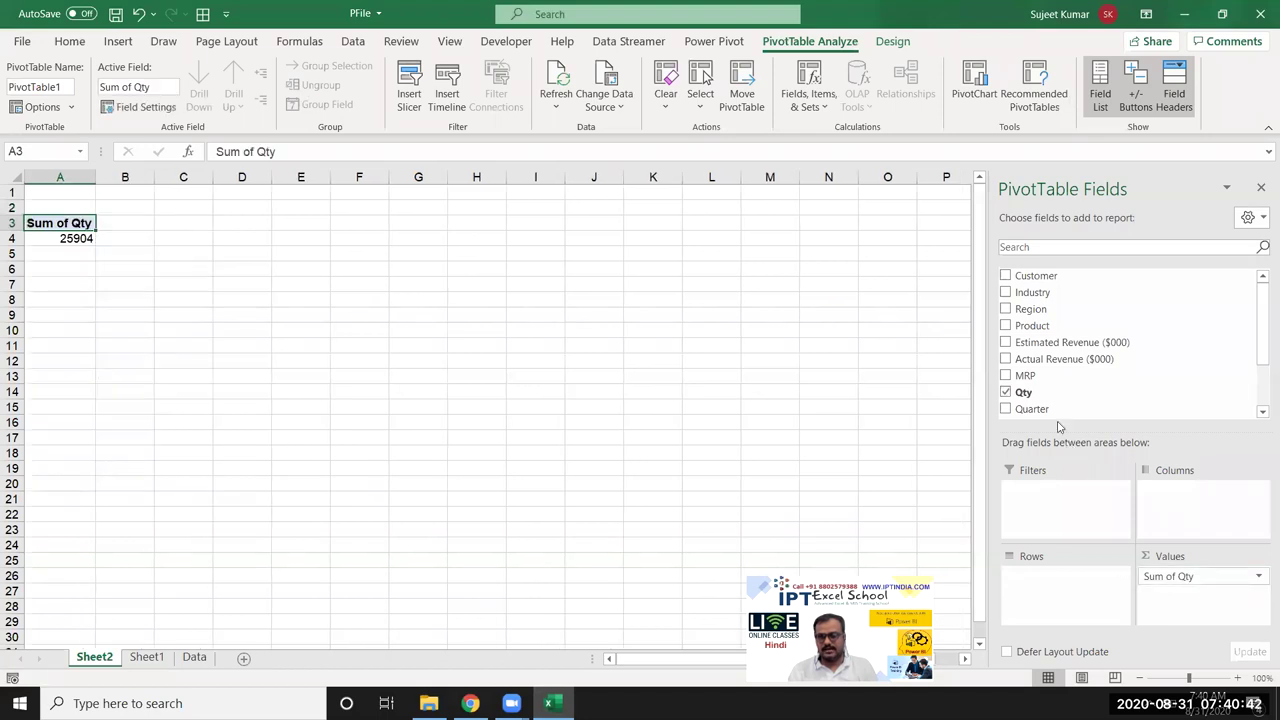
drag(1036, 328, 1088, 592)
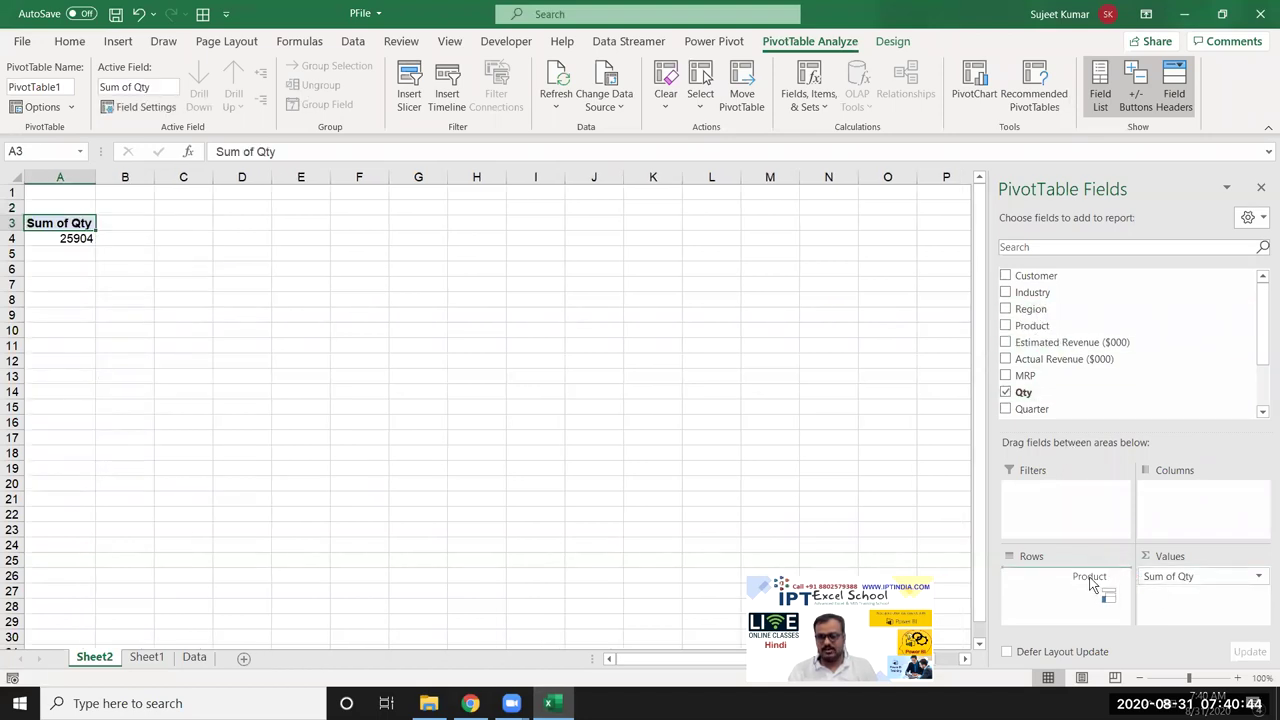
drag(1088, 592, 1067, 442)
drag(1040, 370, 1069, 583)
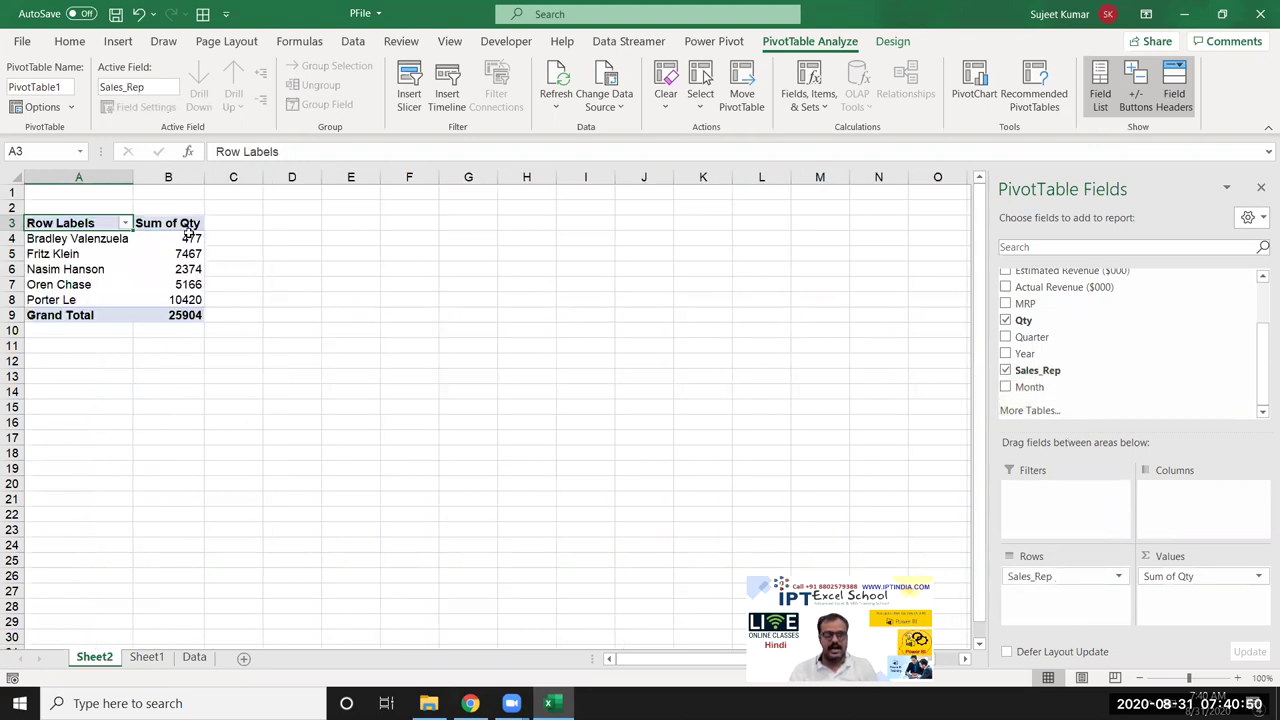
drag(186, 240, 189, 302)
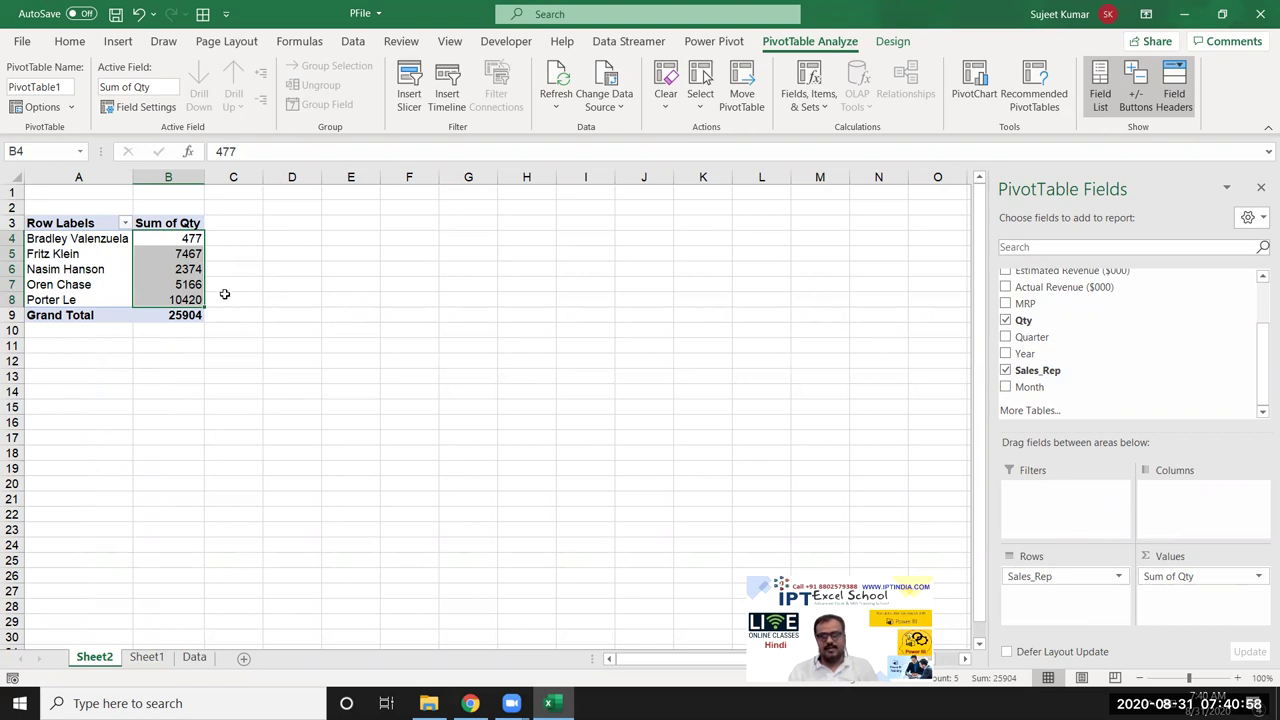
click(193, 297)
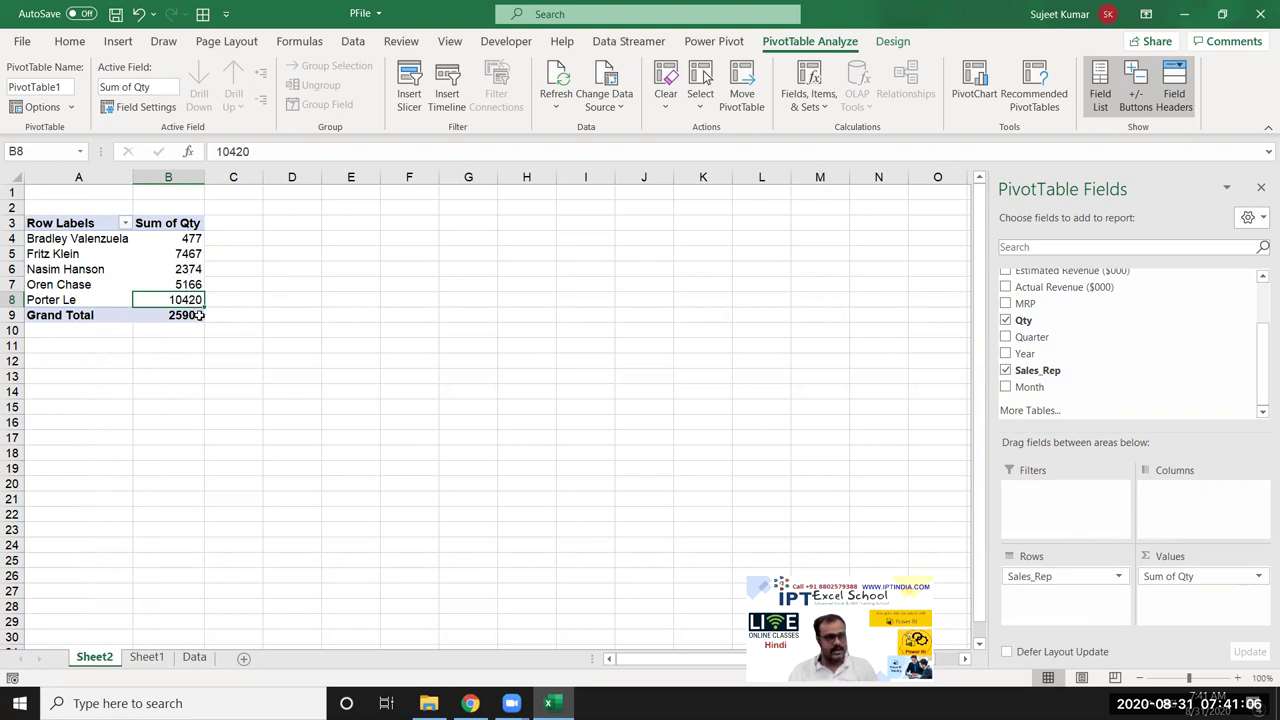
mouse_move(200, 315)
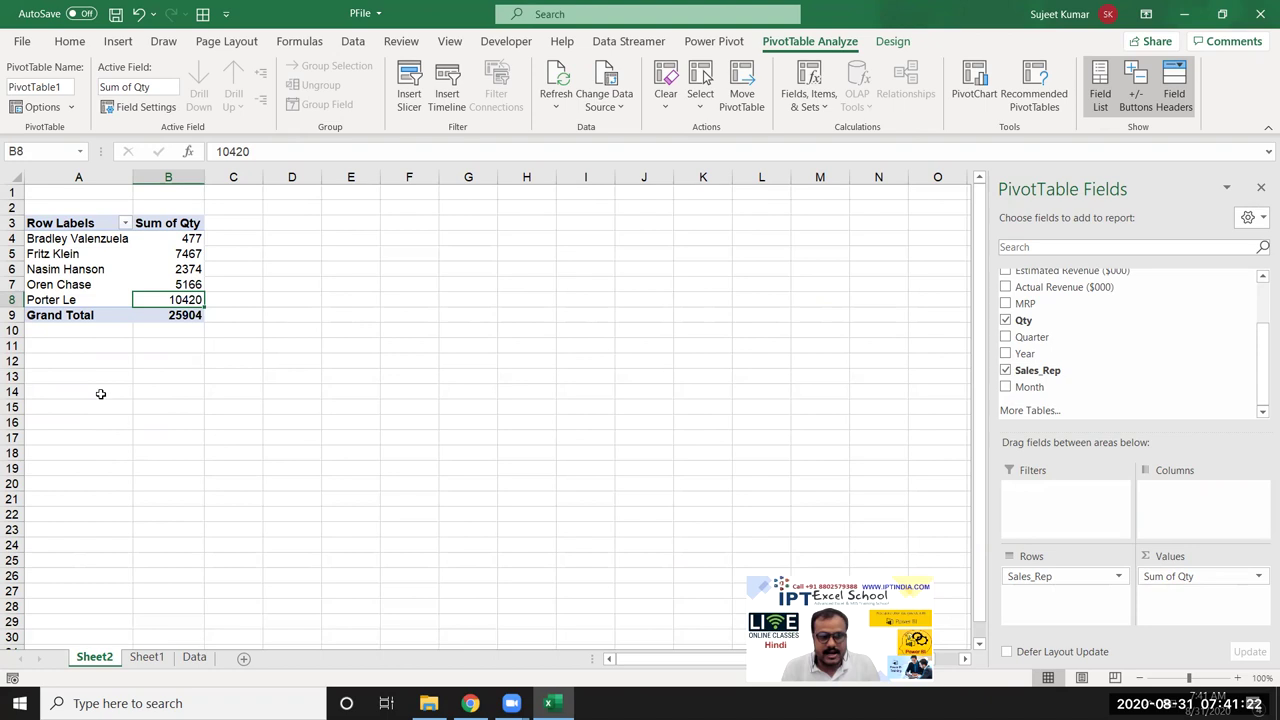
click(194, 658)
Step: Enter TARGET in A505 below the last data row and fill it across to D505
click(146, 657)
click(50, 519)
key(ctrl+Down)
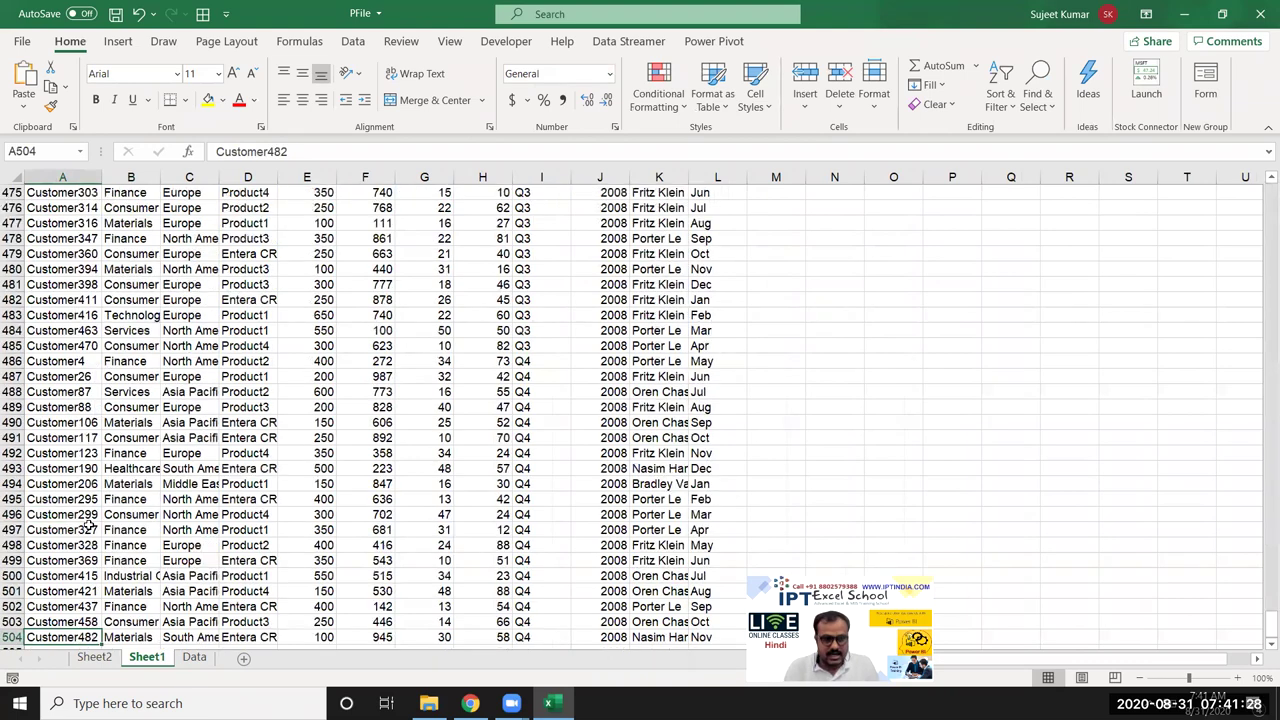
scroll(88, 527, down, 1)
key(Down)
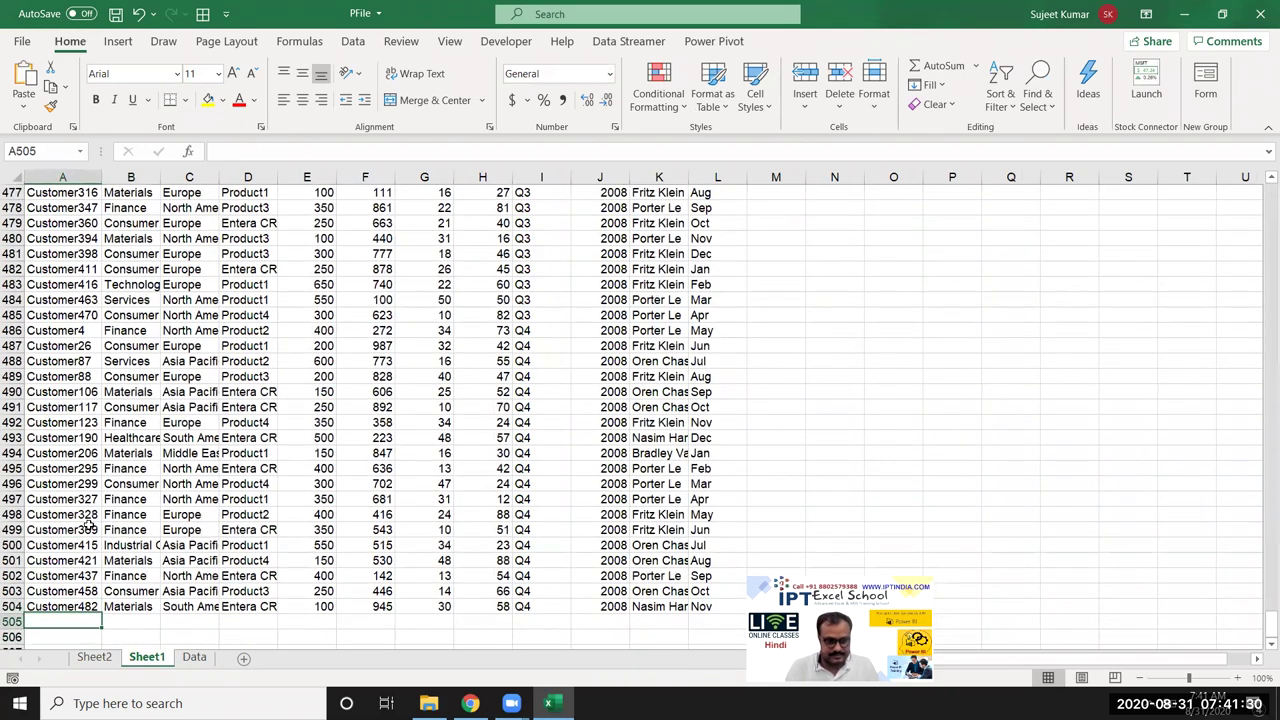
text(TARGET)
key(ctrl+Return)
key(shift+Right)
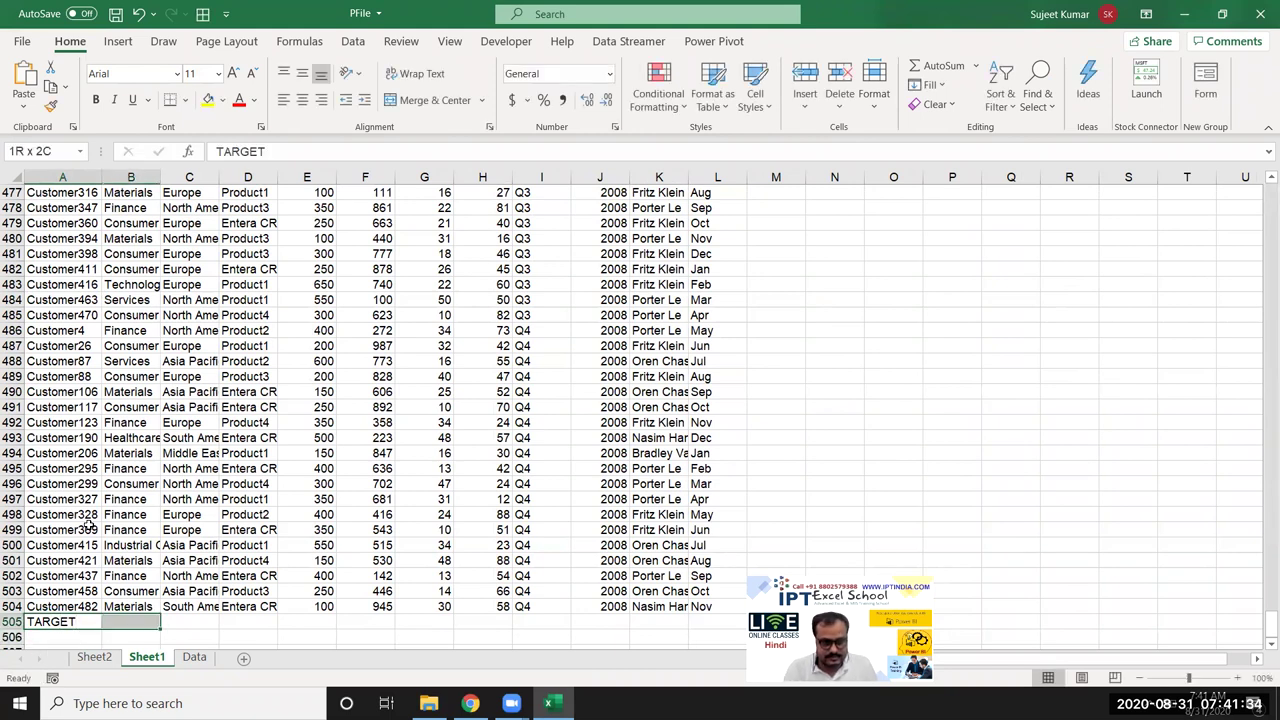
key(shift+Right)
key(shift+Right)
key(shift+Right)
key(shift+Left)
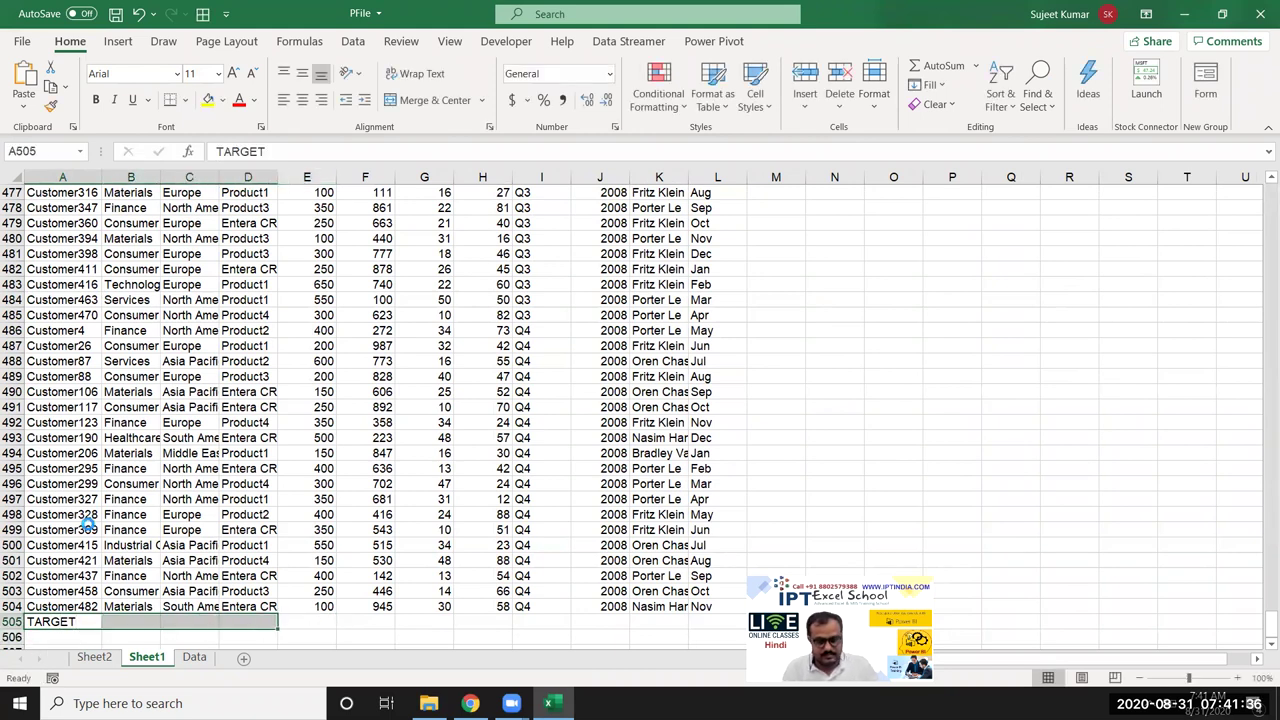
key(ctrl+r)
Step: Copy TARGET from D505 into K505:L505
key(Right)
key(Right)
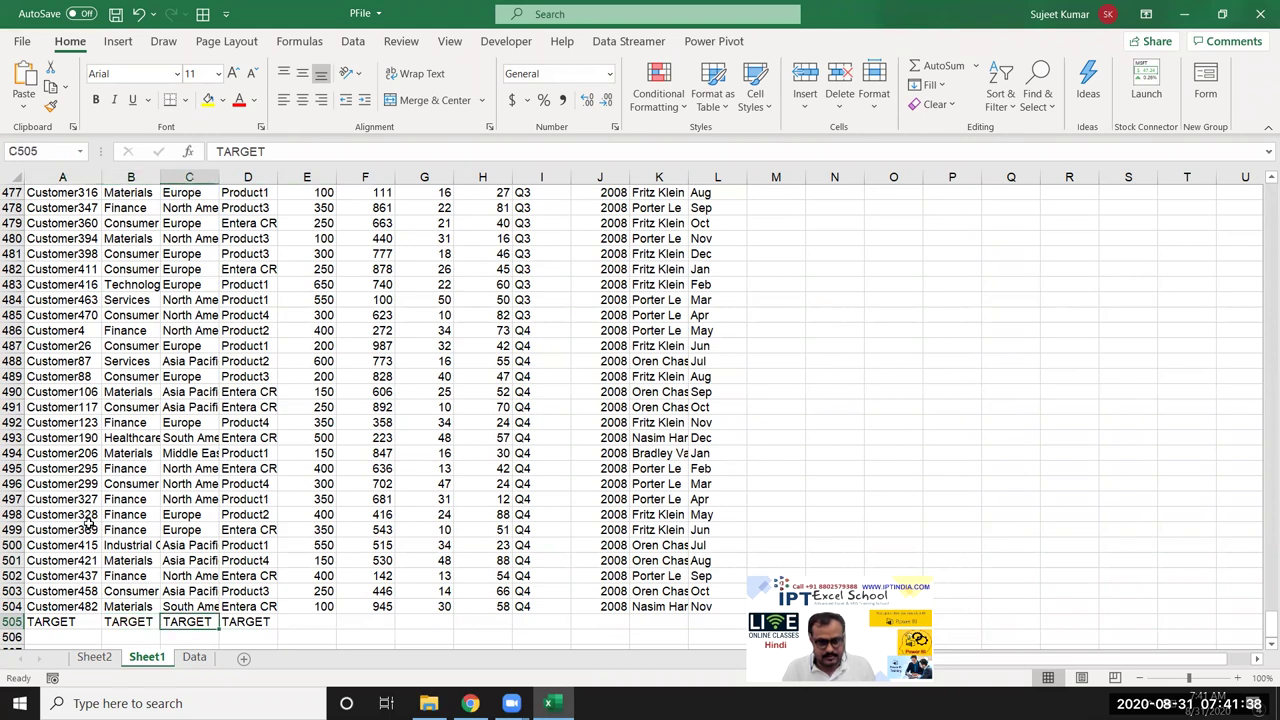
key(Right)
key(ctrl+c)
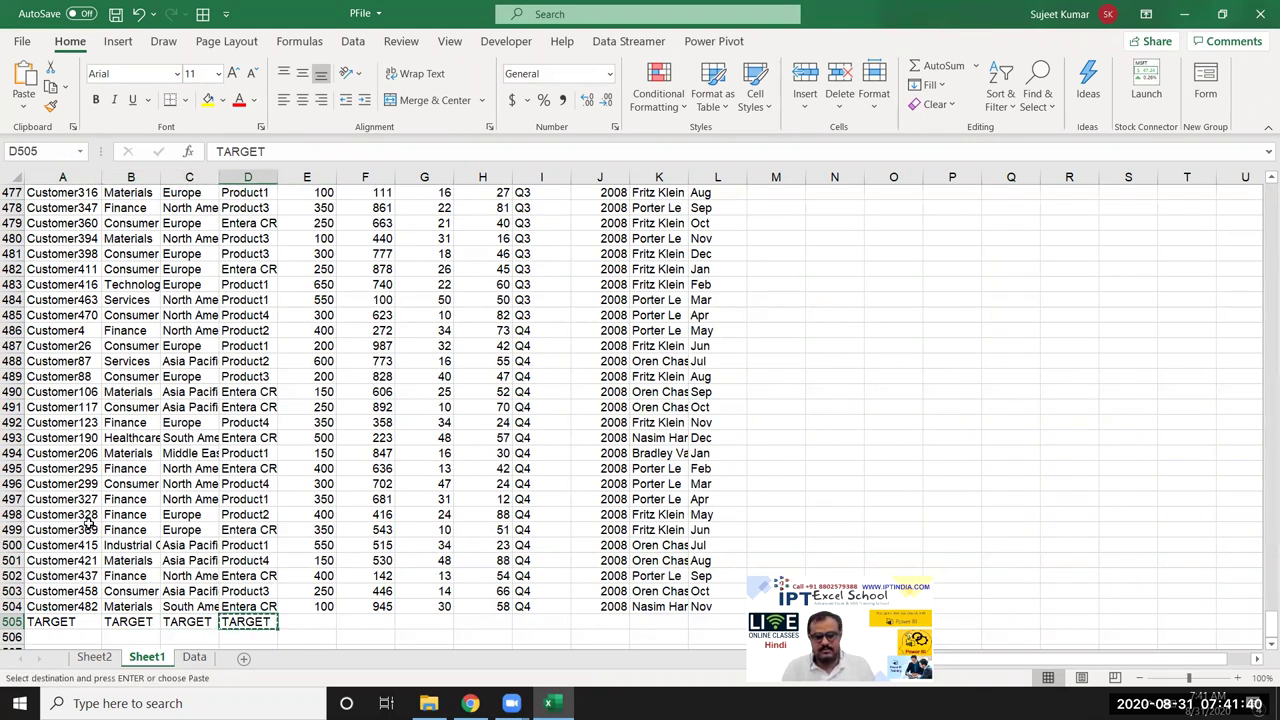
key(Right)
key(Right)
key(Right)
key(Right)
key(Right)
key(Right)
key(Right)
key(Left)
key(Left)
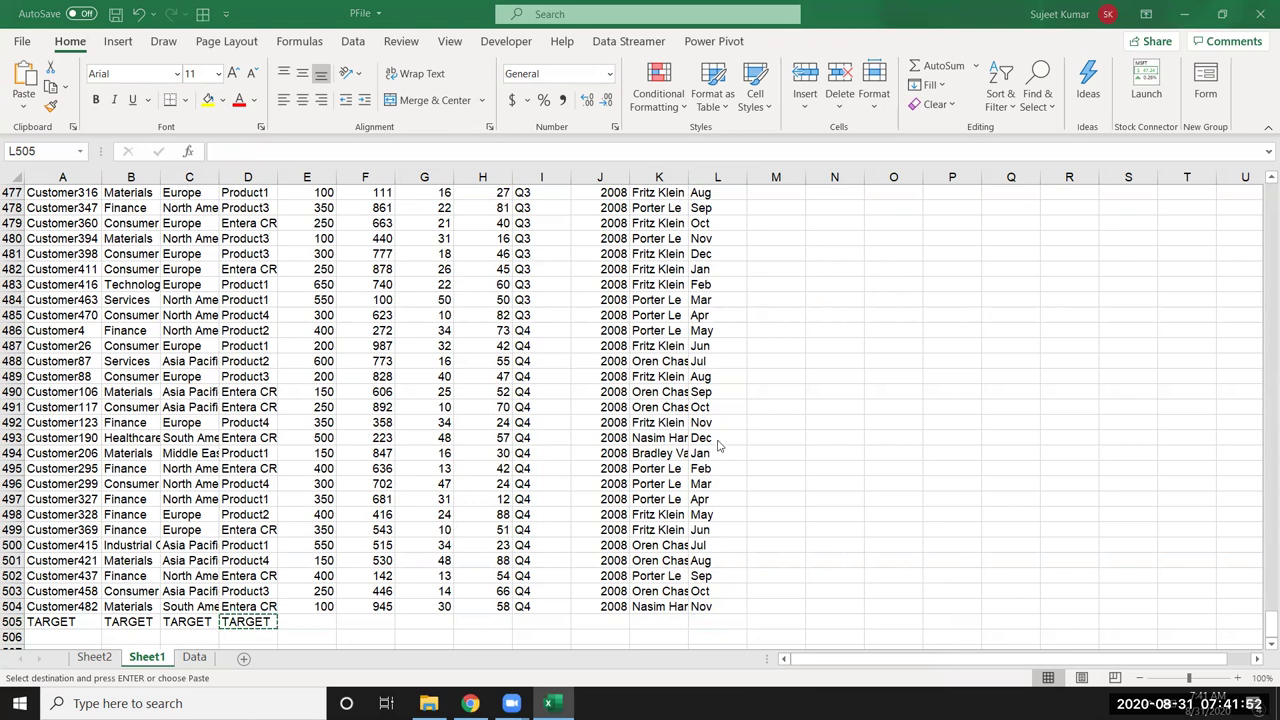
drag(660, 620, 694, 620)
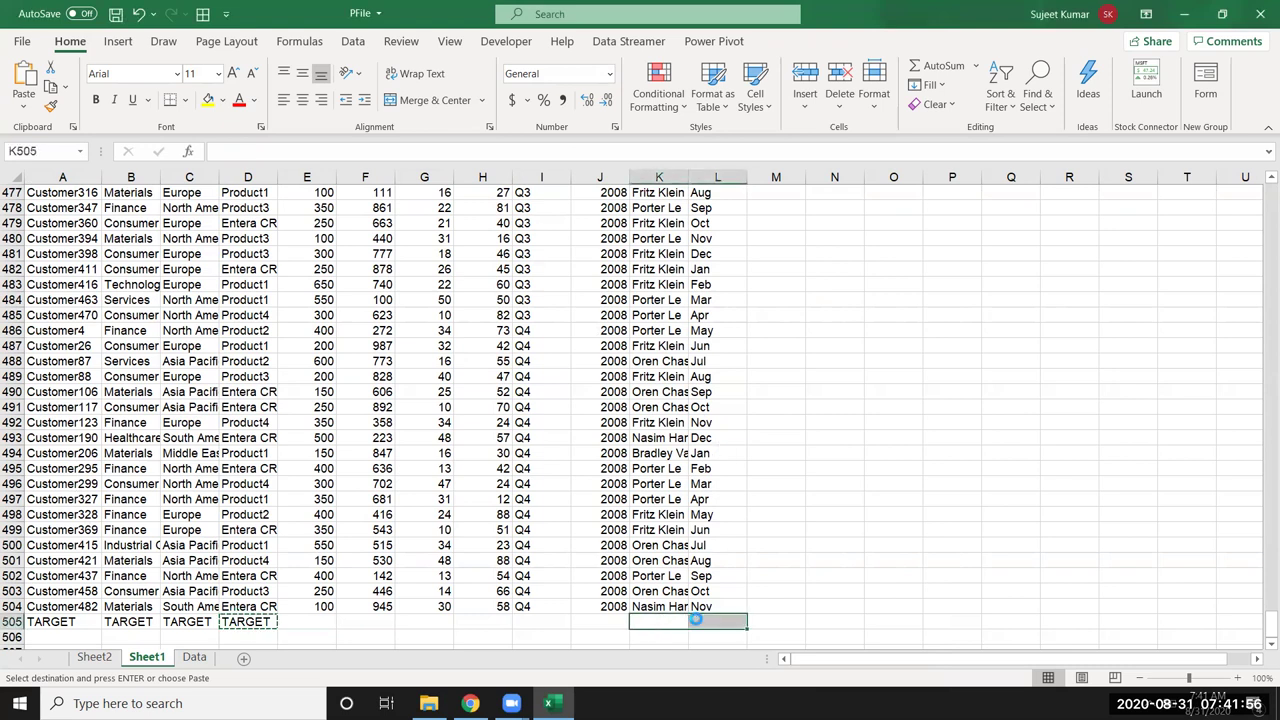
key(ctrl+v)
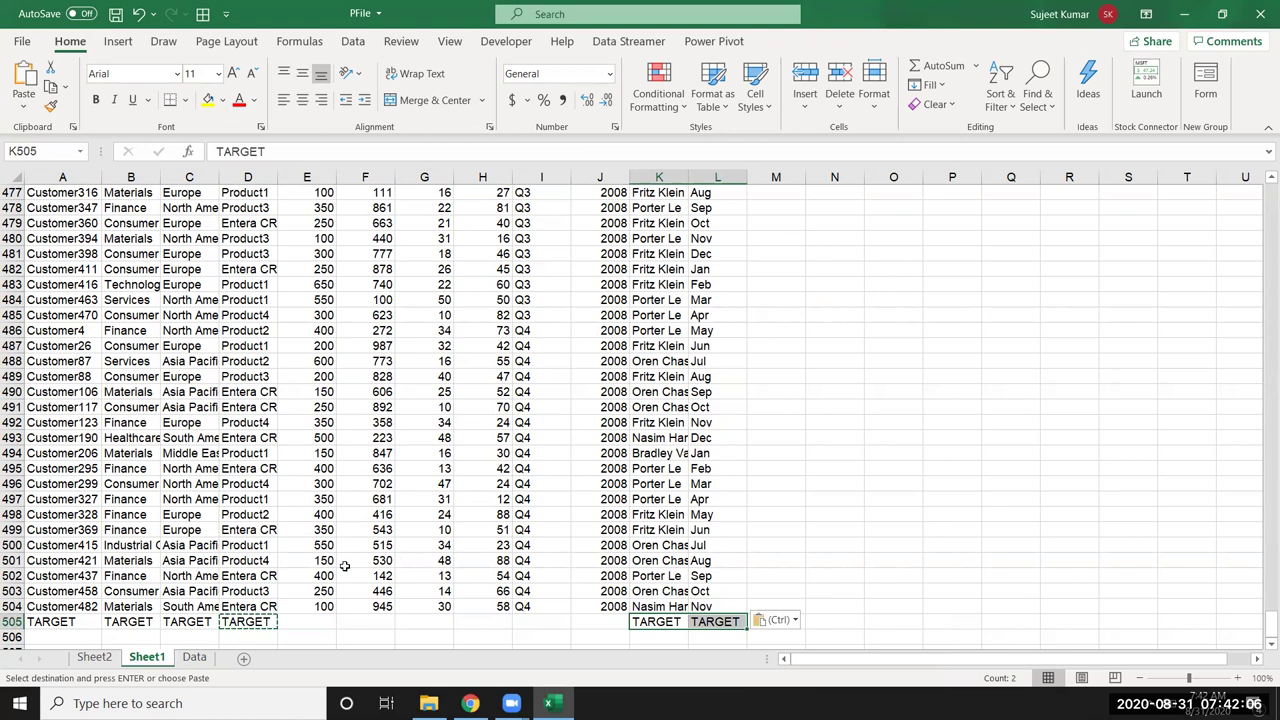
Step: Check rows 504 and 505 on Sheet1, then return to the Sheet2 Sales_Rep pivot
click(104, 658)
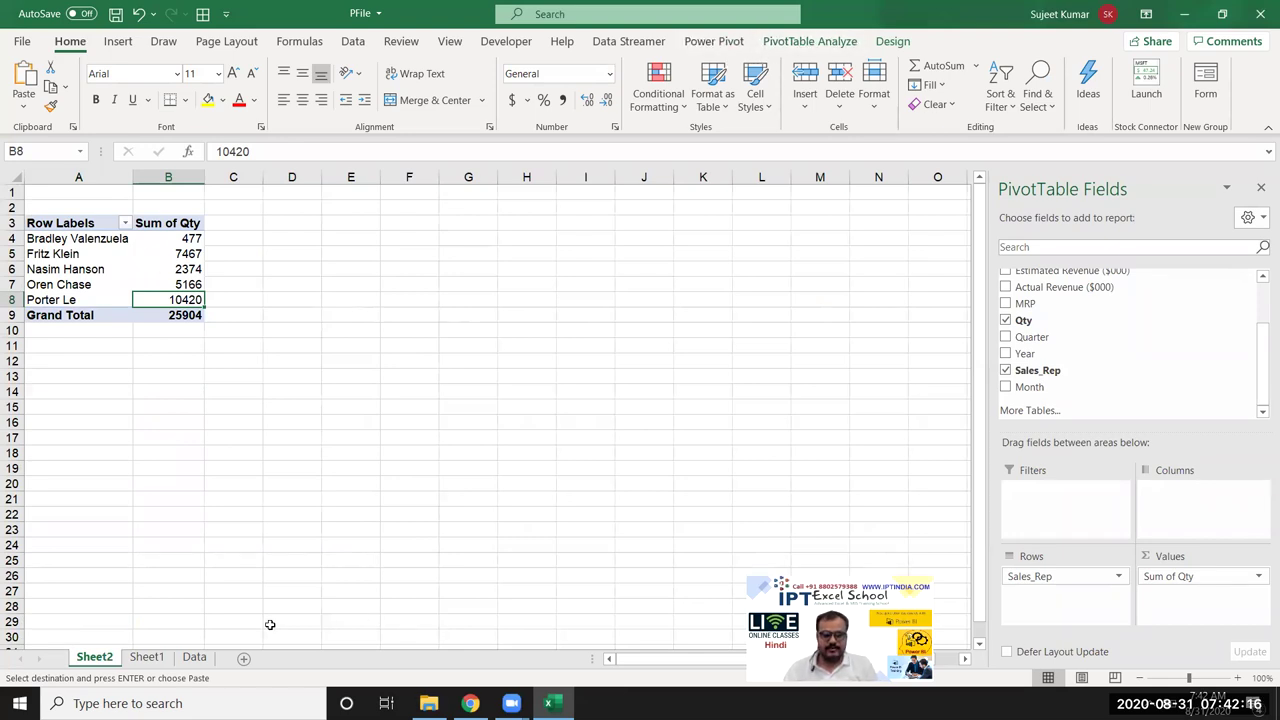
click(154, 661)
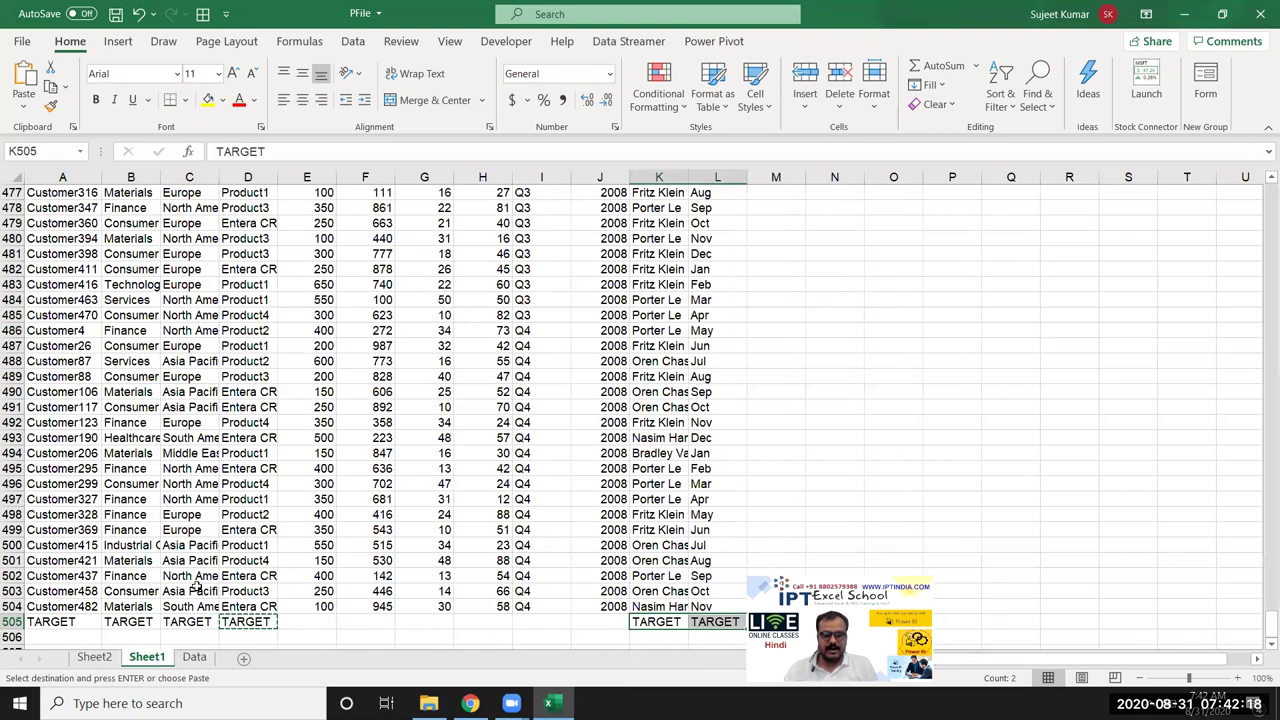
drag(523, 560, 280, 342)
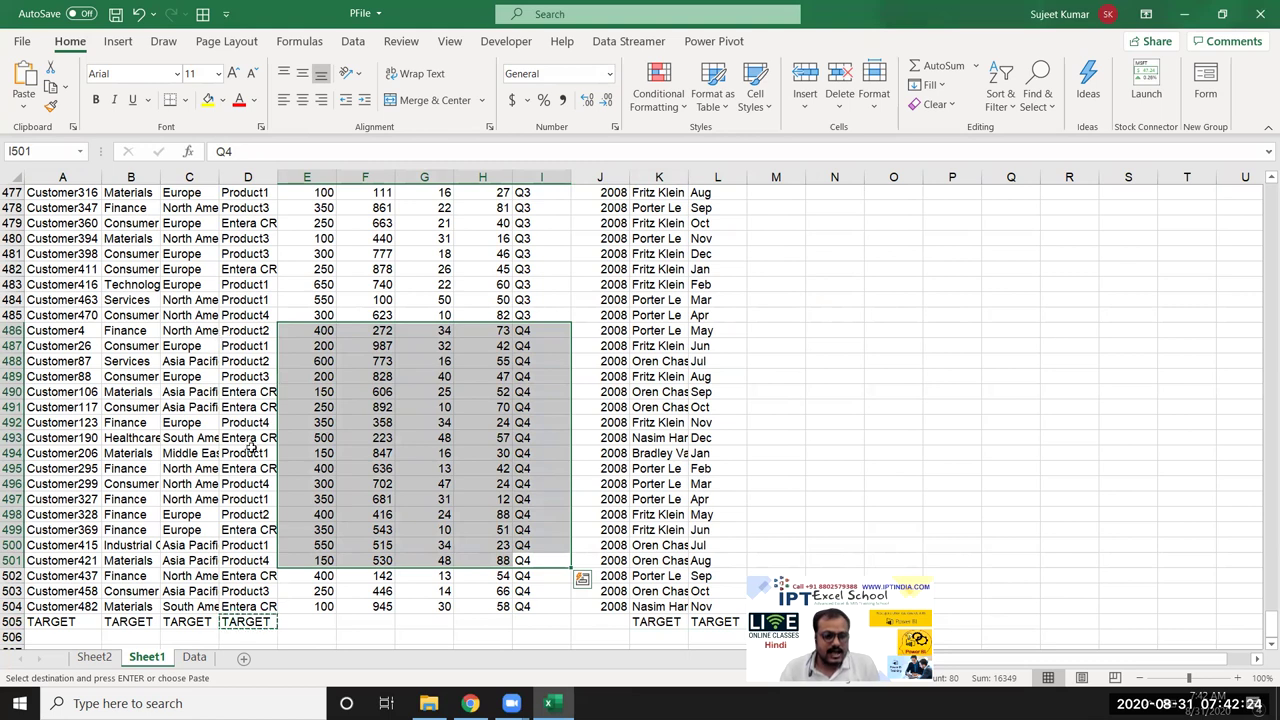
click(12, 606)
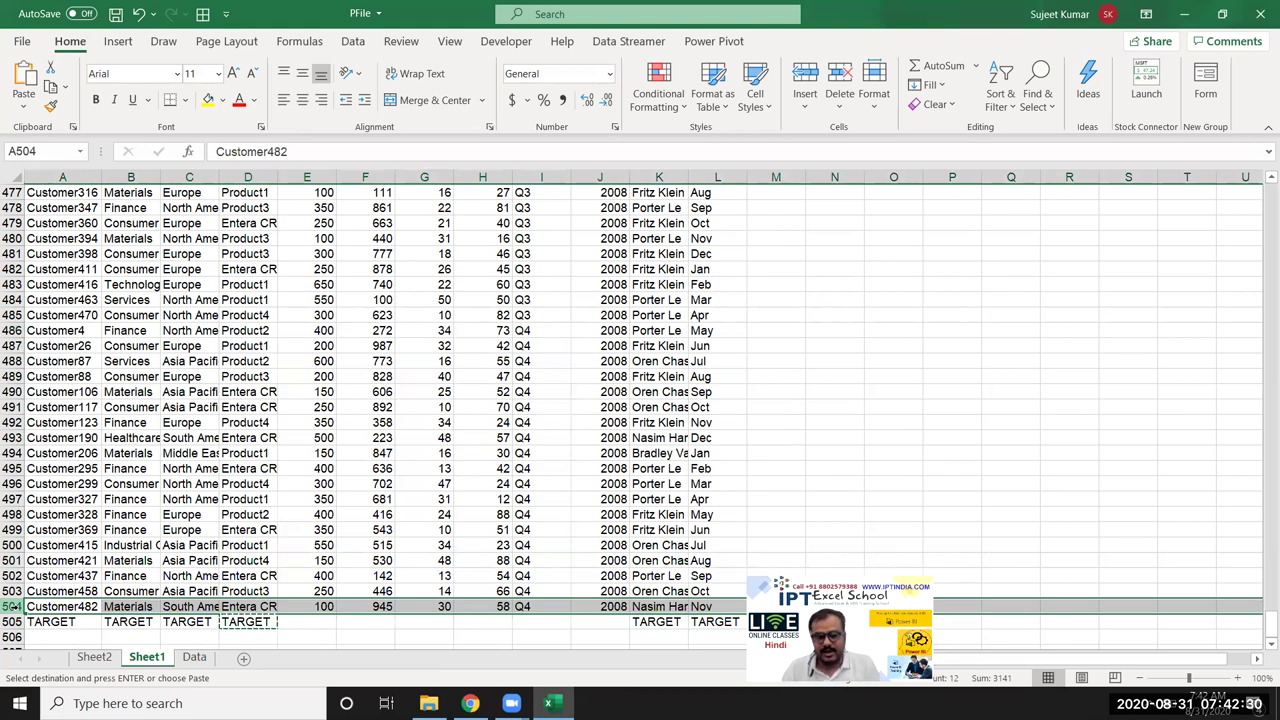
click(10, 621)
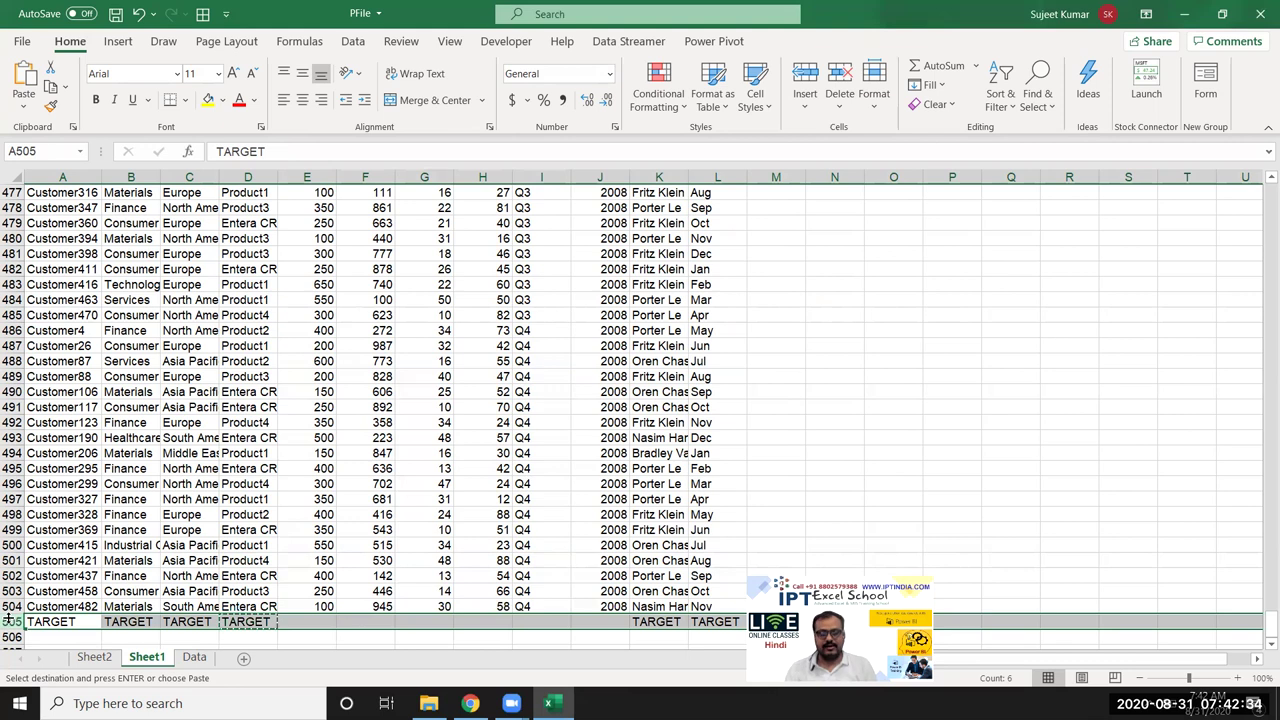
click(94, 657)
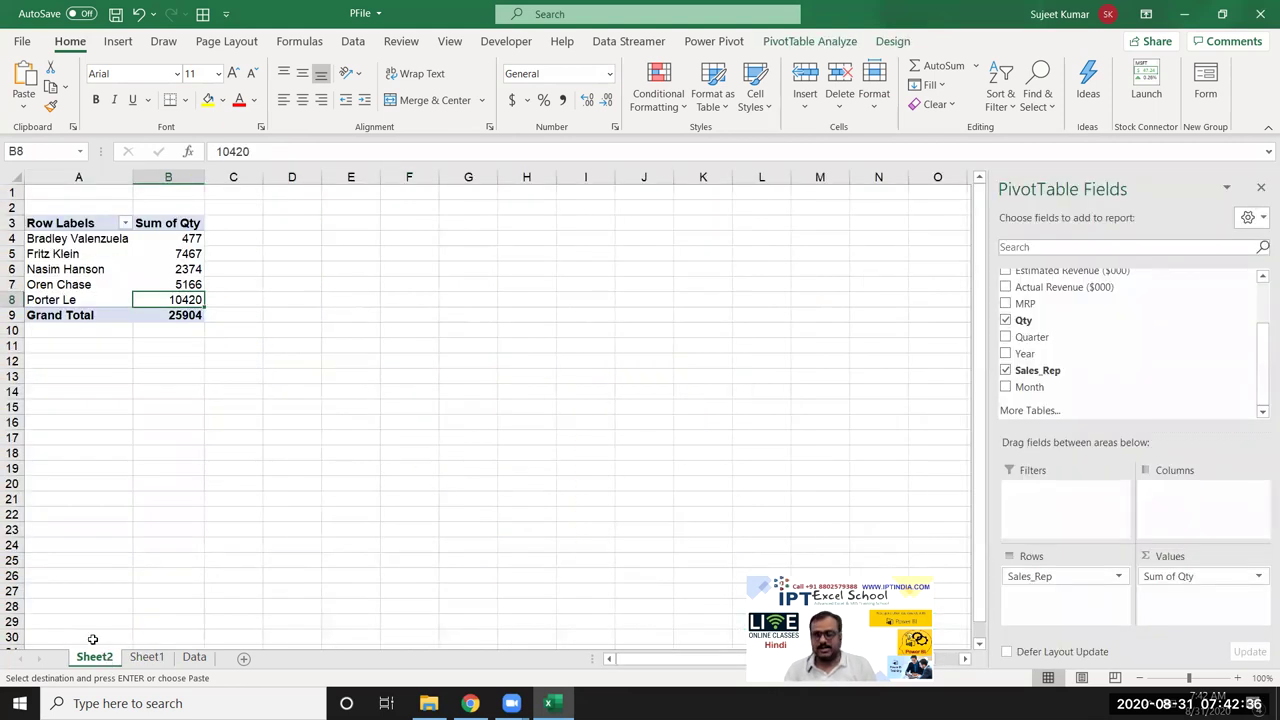
Step: Change the pivot's data source to Sheet1!$A$1:$L$505 to include the TARGET row
click(845, 43)
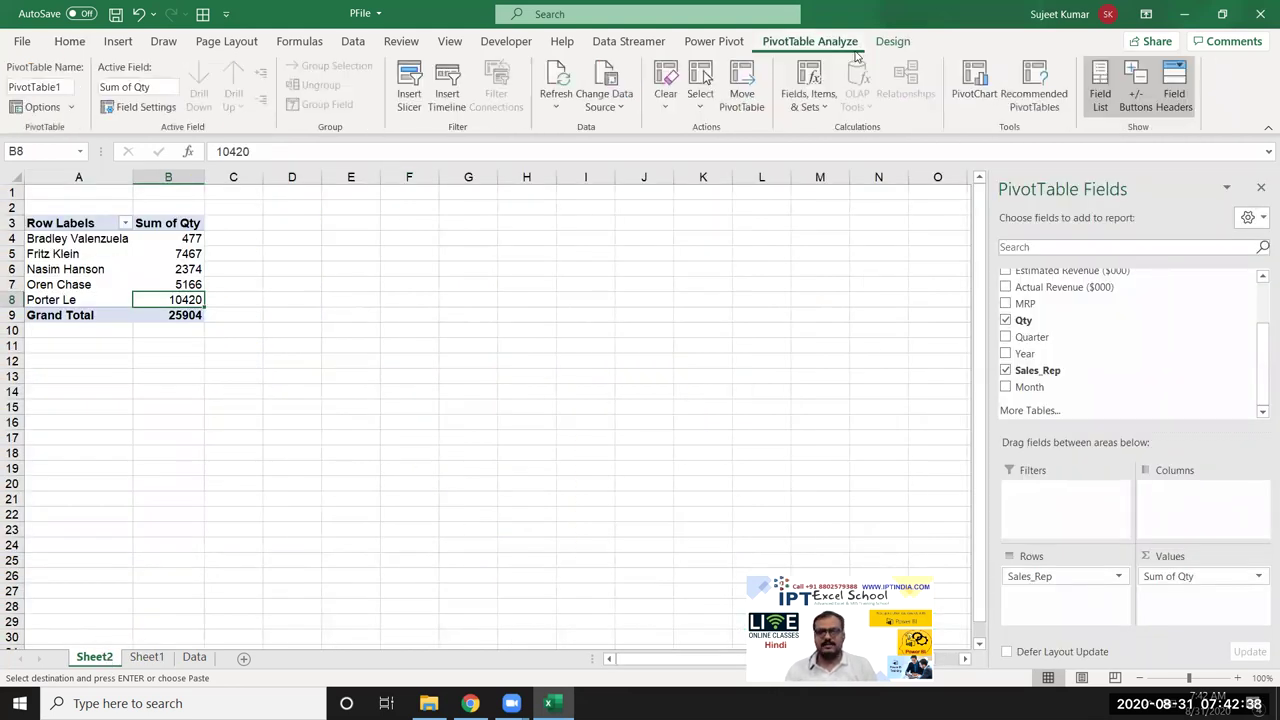
click(614, 104)
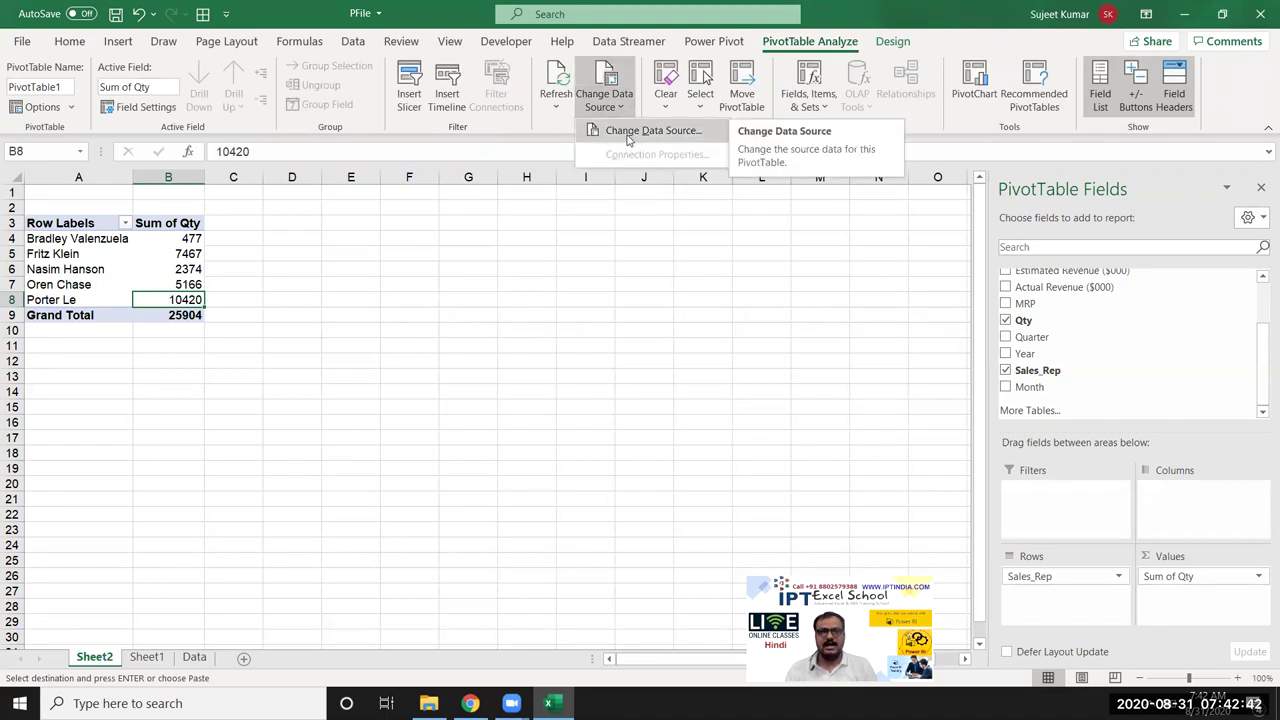
click(640, 137)
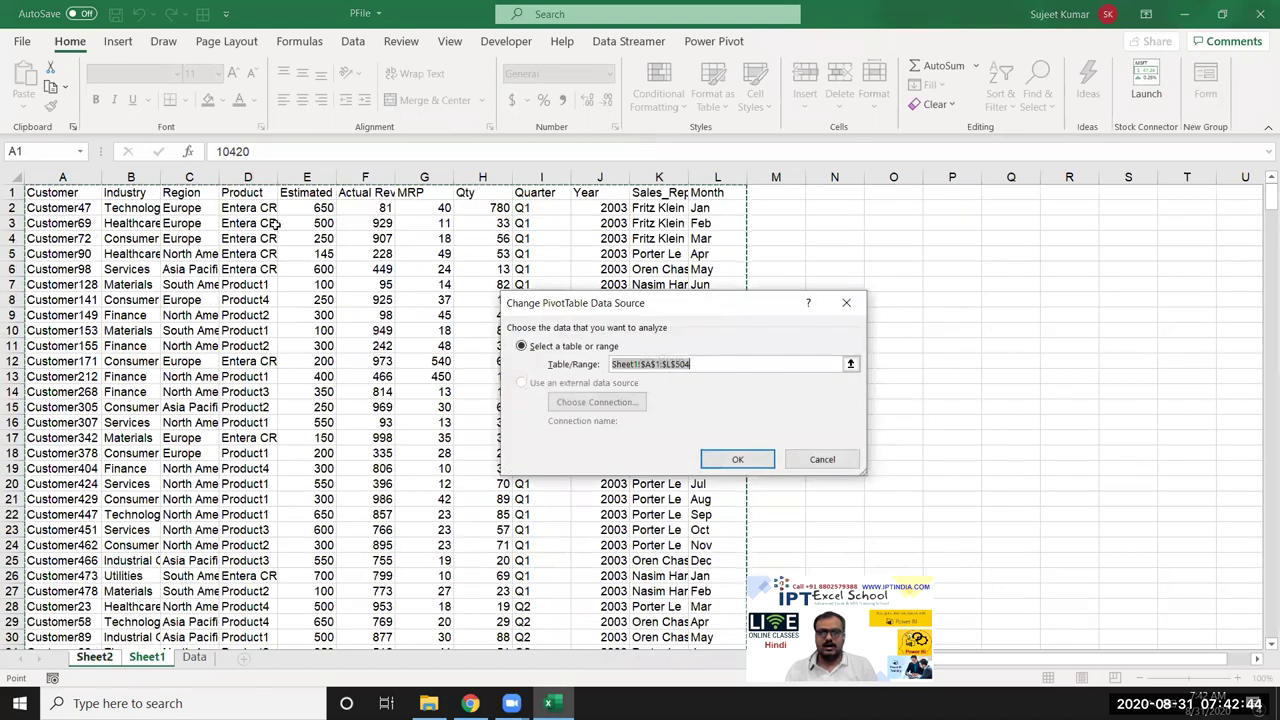
click(60, 195)
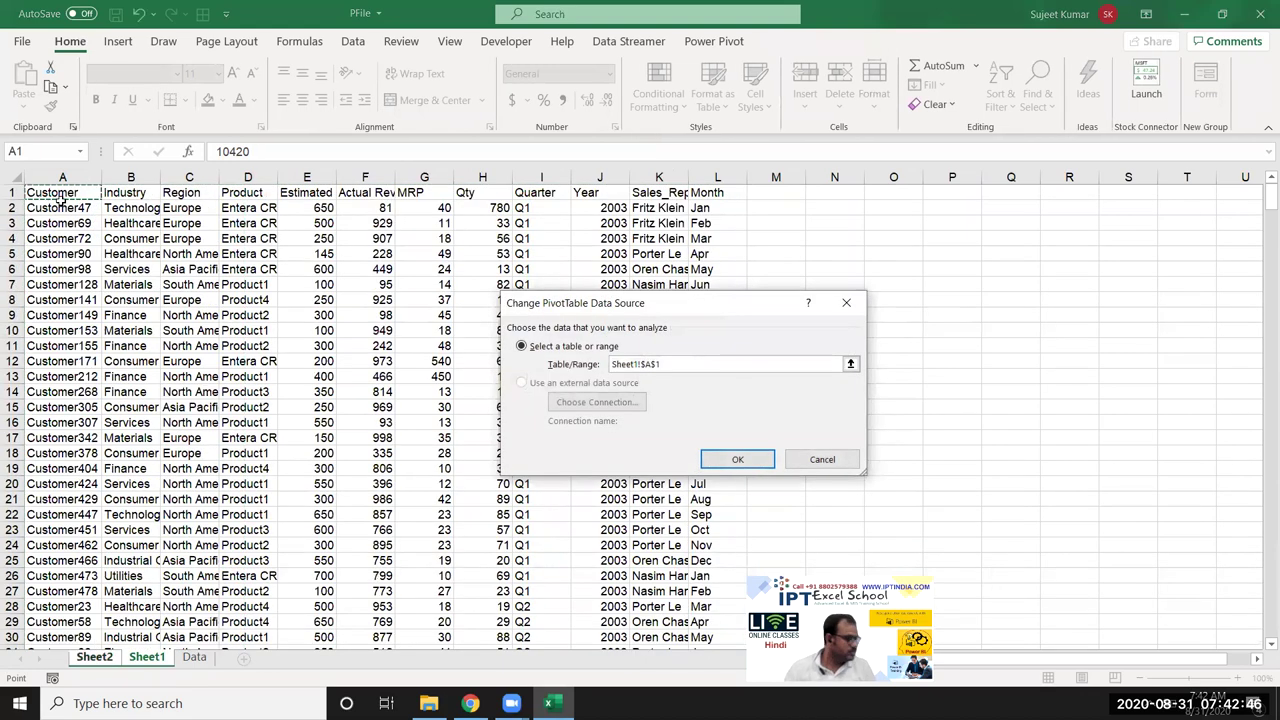
key(ctrl+shift+Right)
key(ctrl+shift+Down)
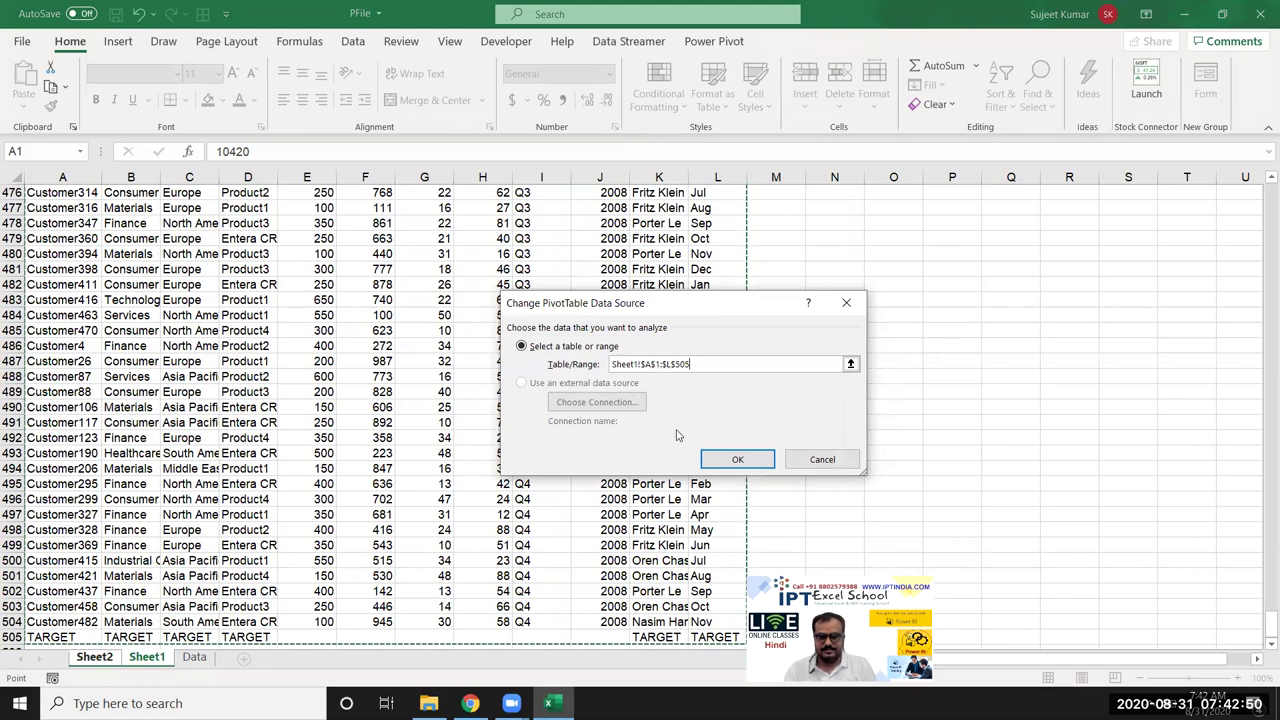
click(737, 458)
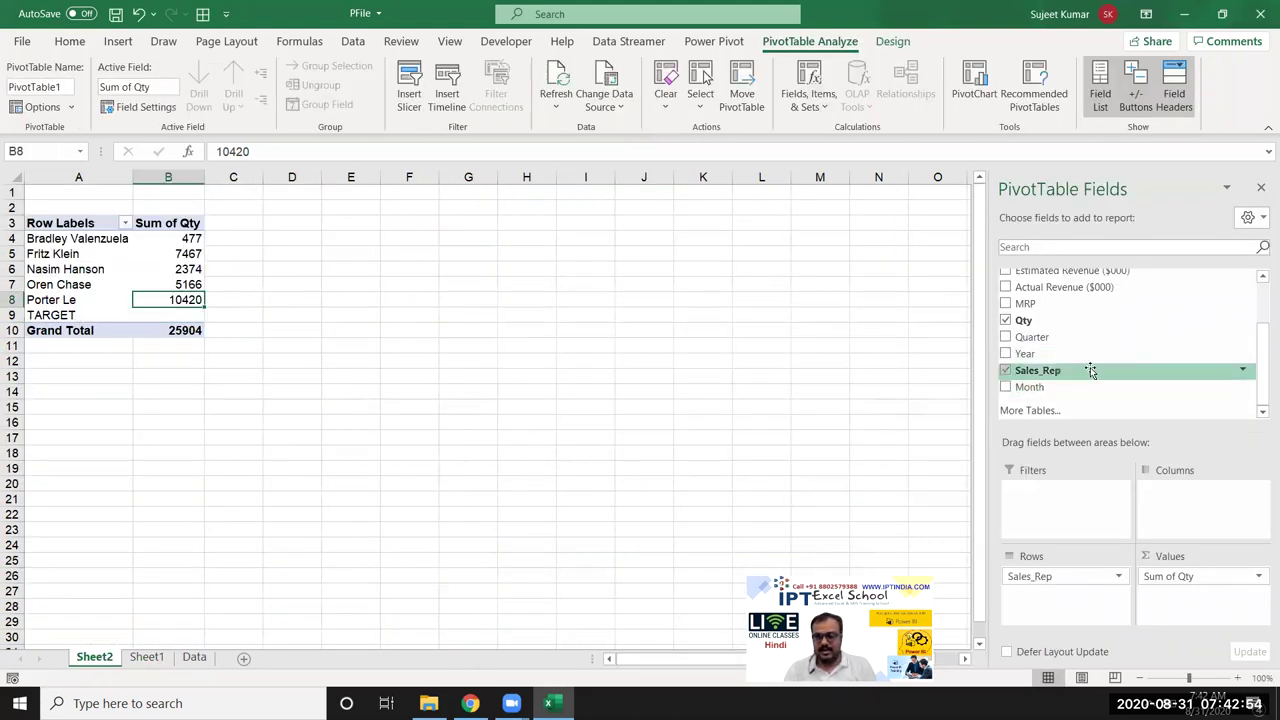
click(146, 658)
Step: Enter 12000 in G505, then move it into H505 under the Qty column
click(326, 498)
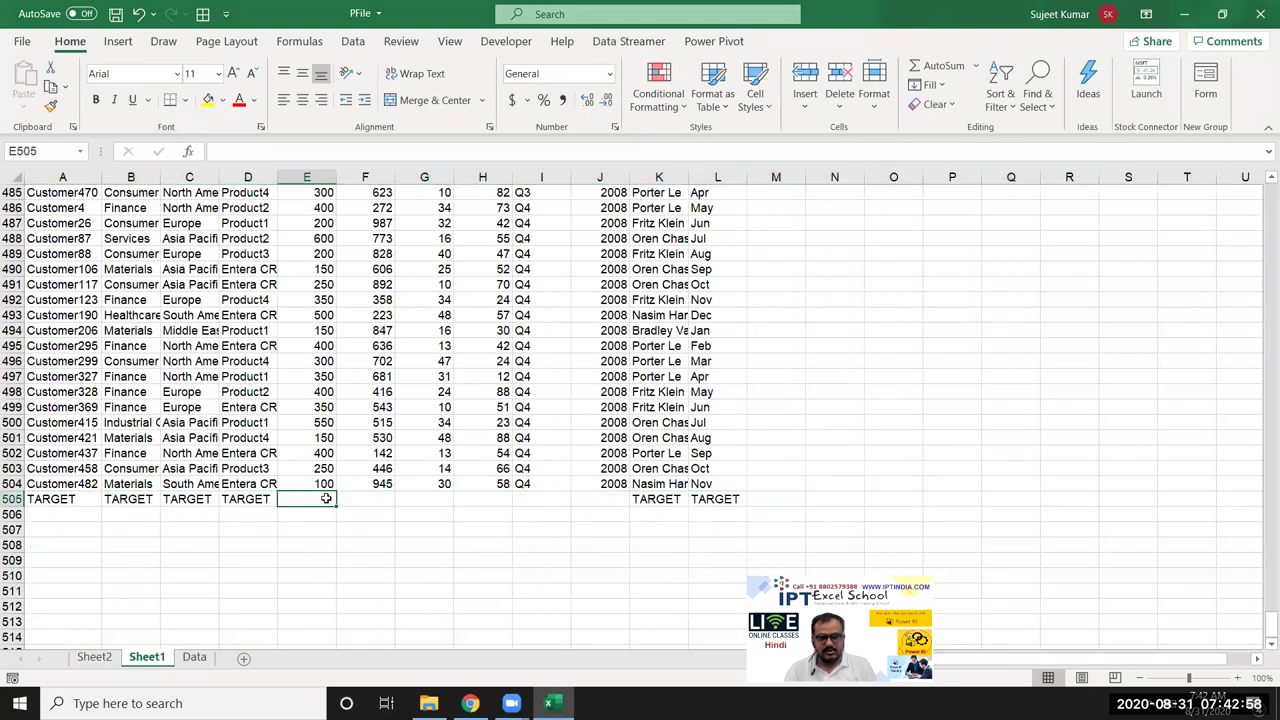
click(435, 500)
text(15)
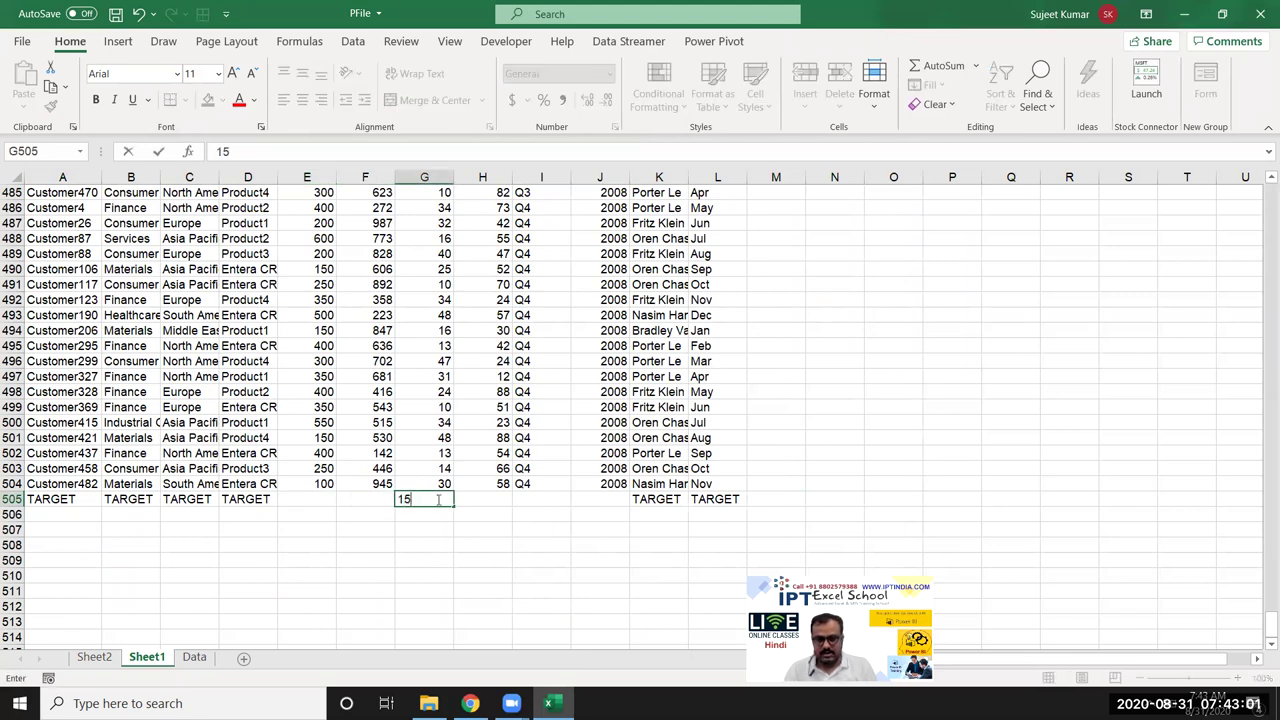
key(Escape)
text(12000)
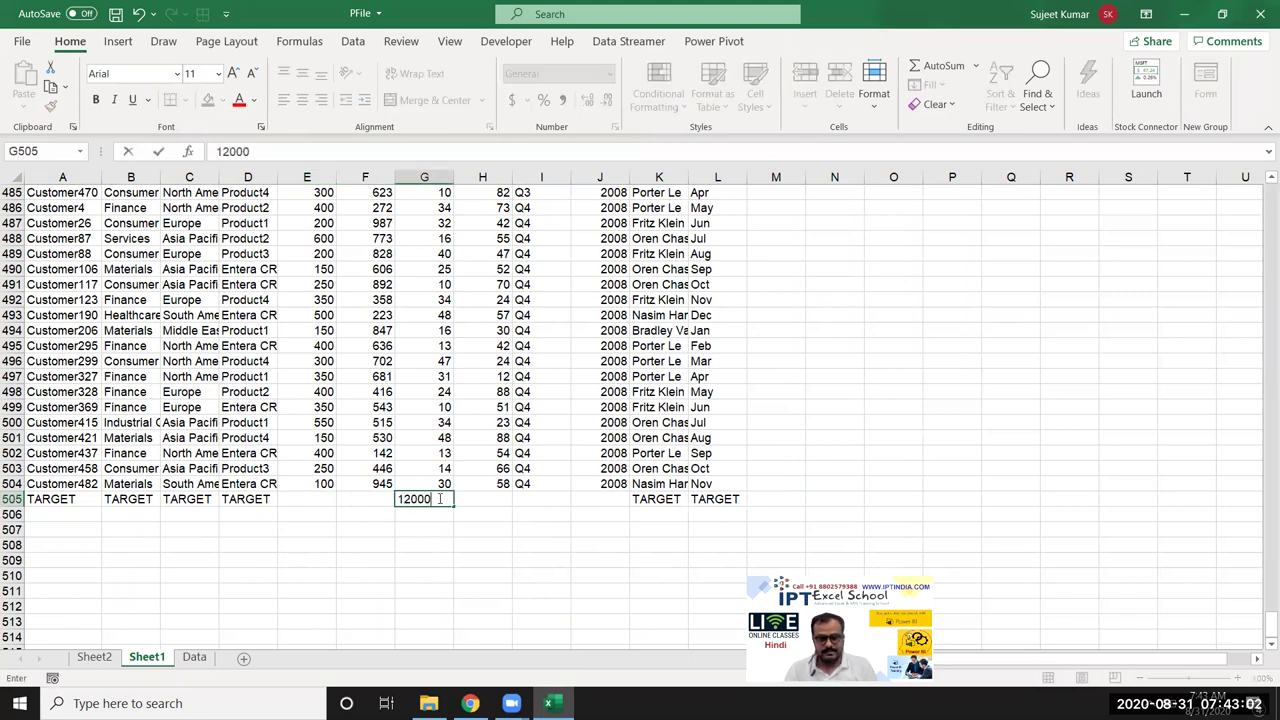
key(Return)
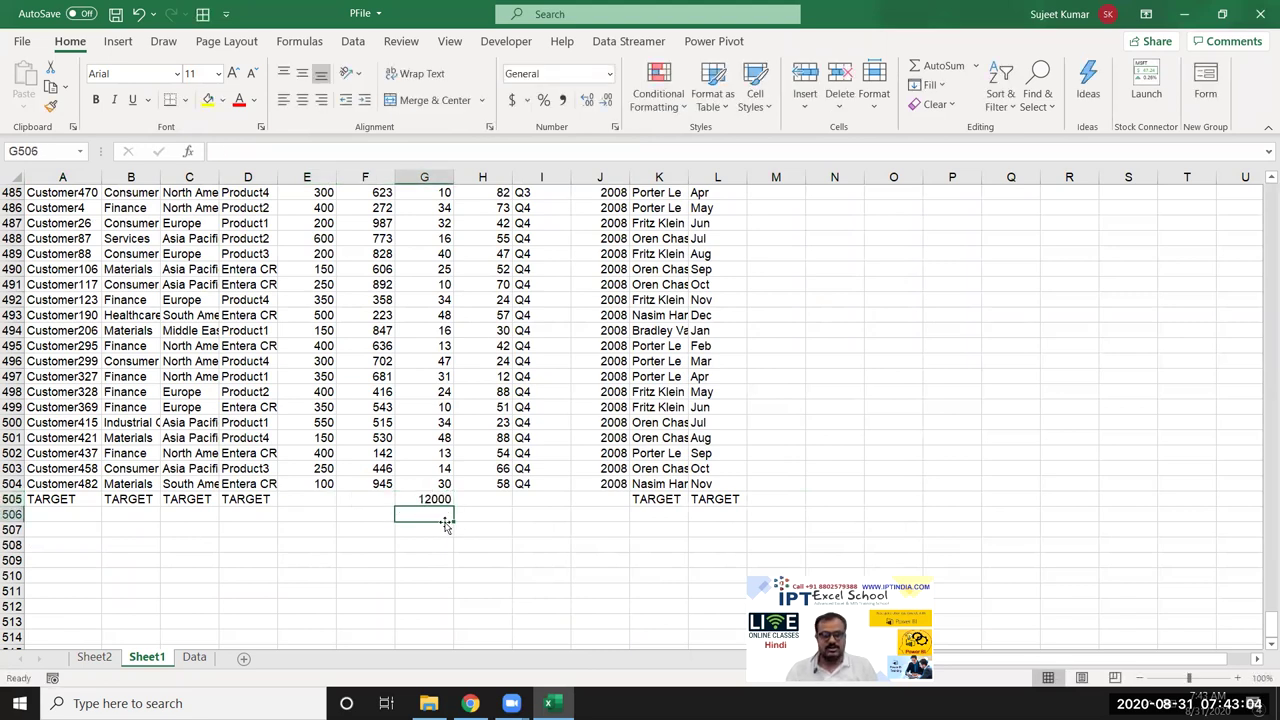
click(445, 505)
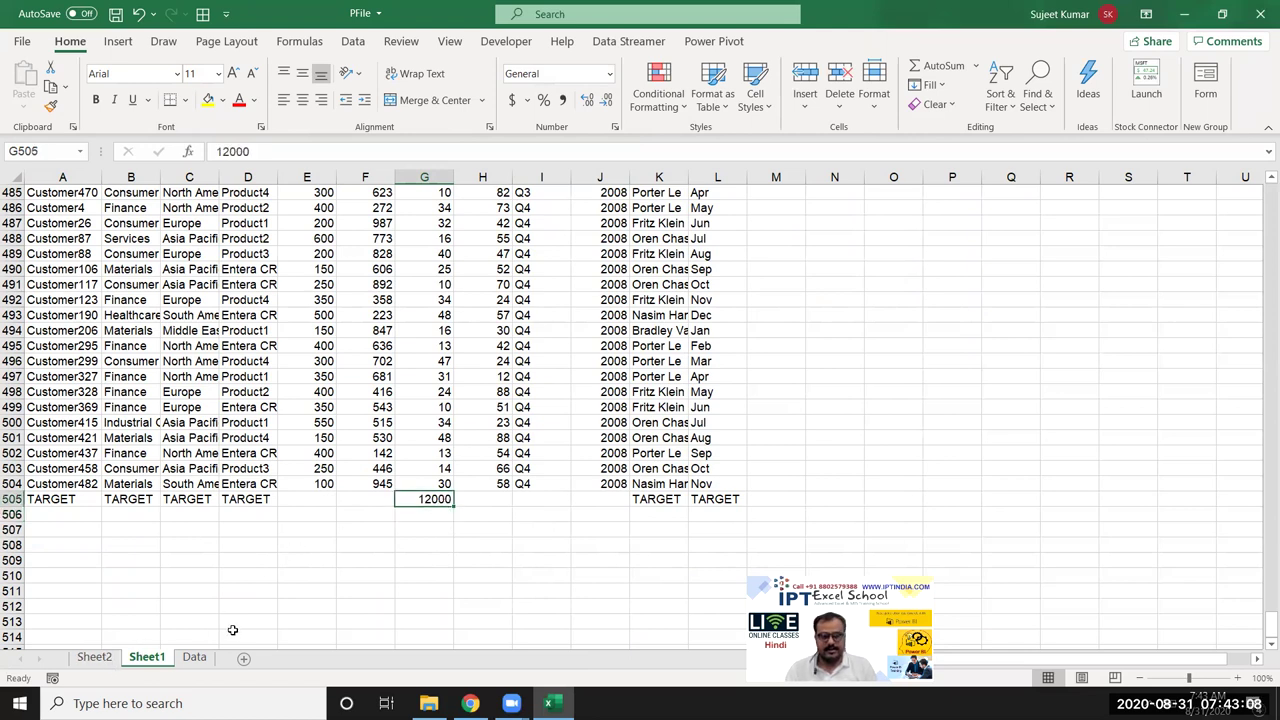
key(ctrl+Up)
key(ctrl+Down)
key(ctrl+x)
key(Right)
key(ctrl+v)
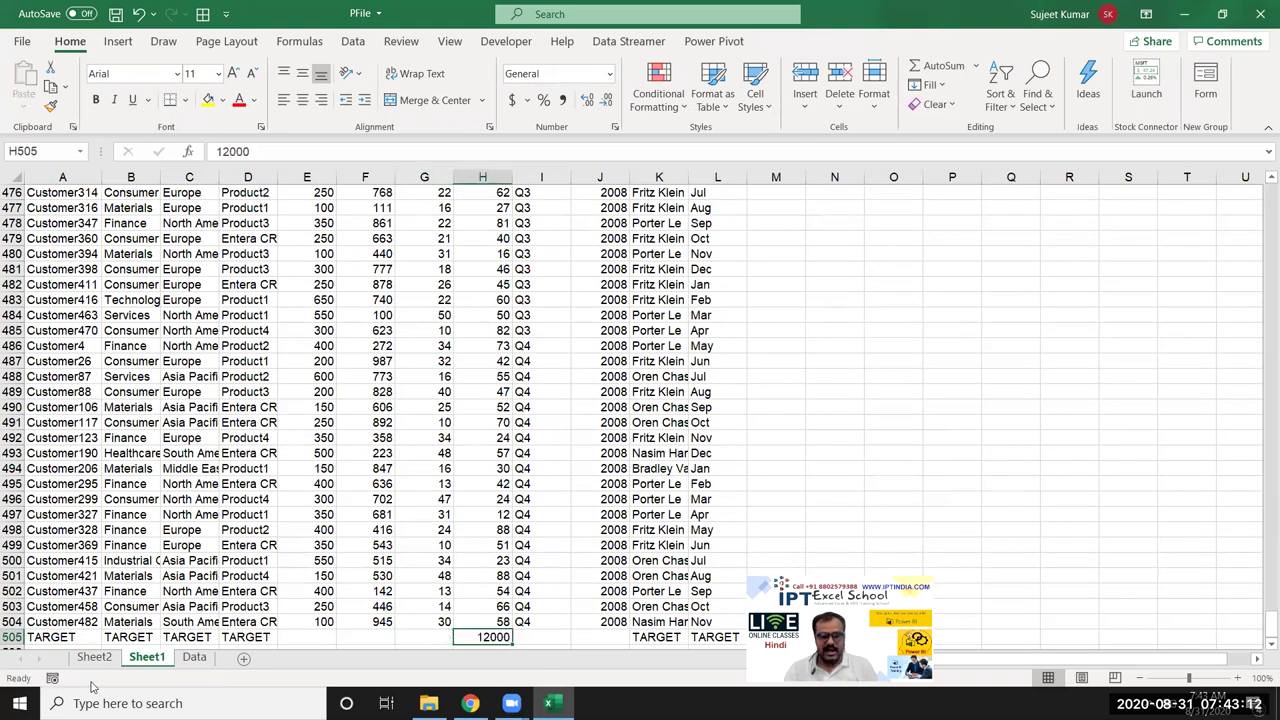
Step: Refresh the Sheet2 pivot so TARGET shows 12000 and the grand total becomes 37904
click(94, 657)
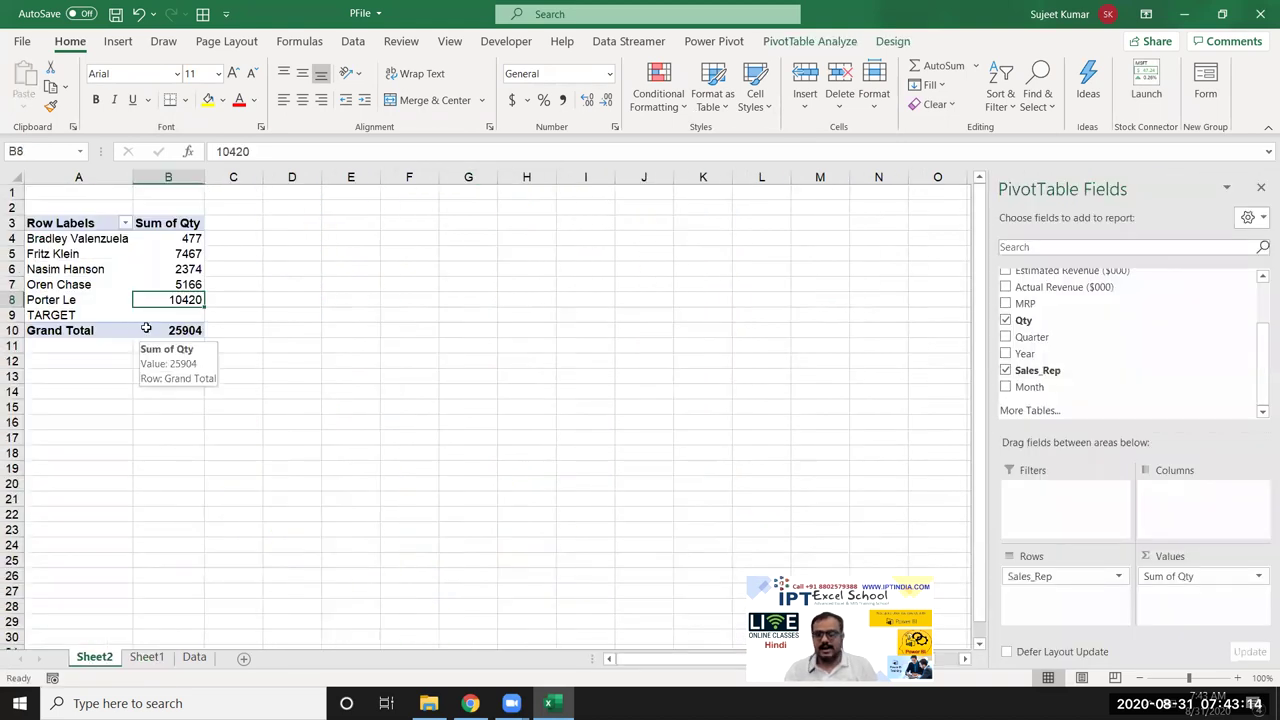
right_click(157, 300)
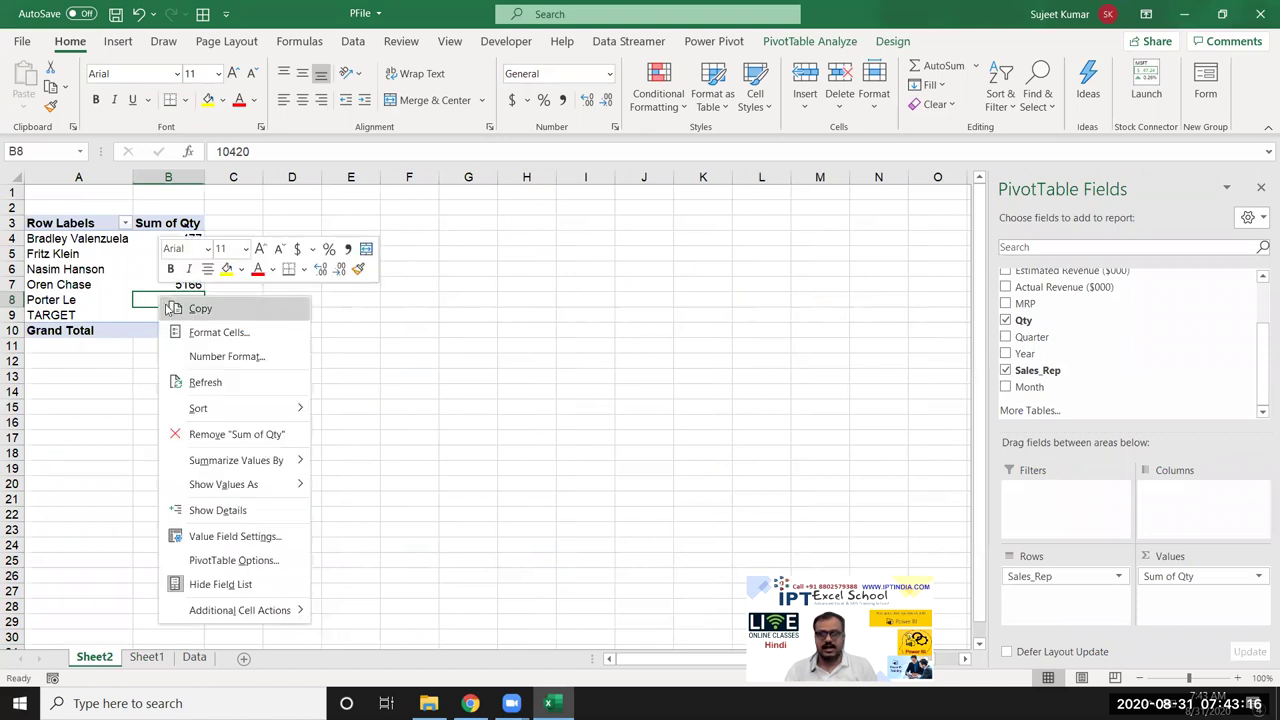
click(221, 379)
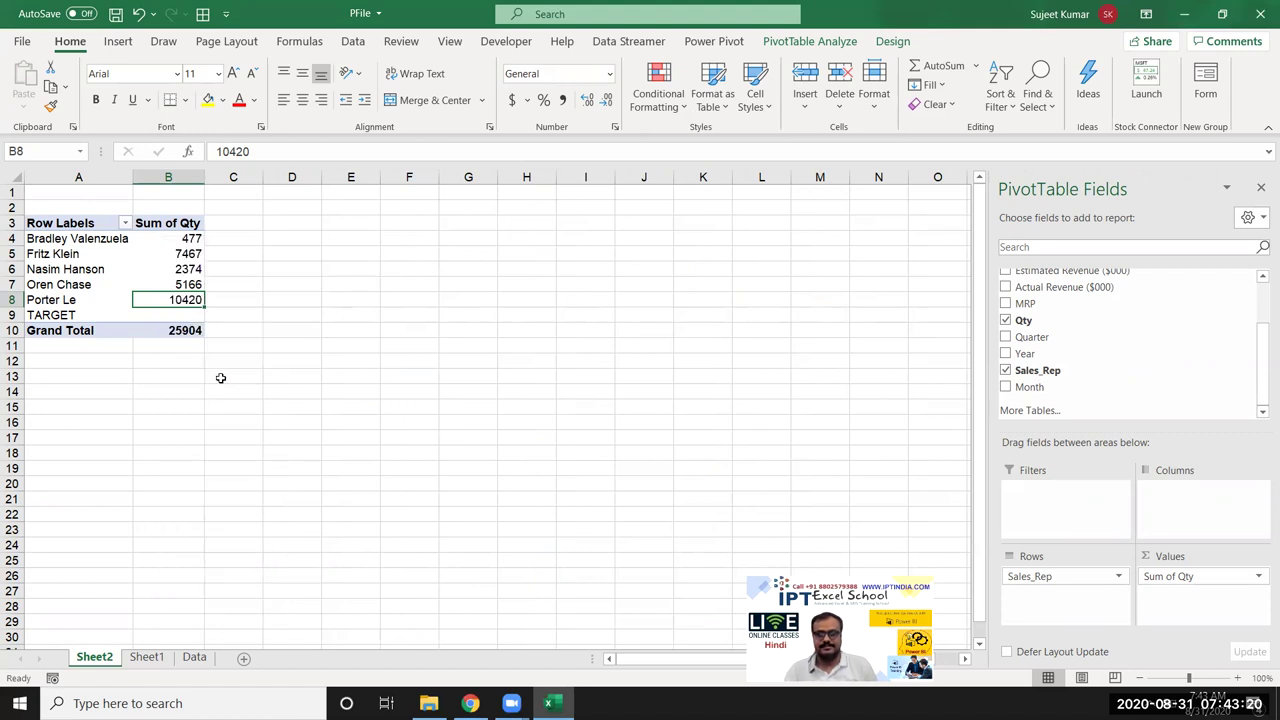
click(174, 316)
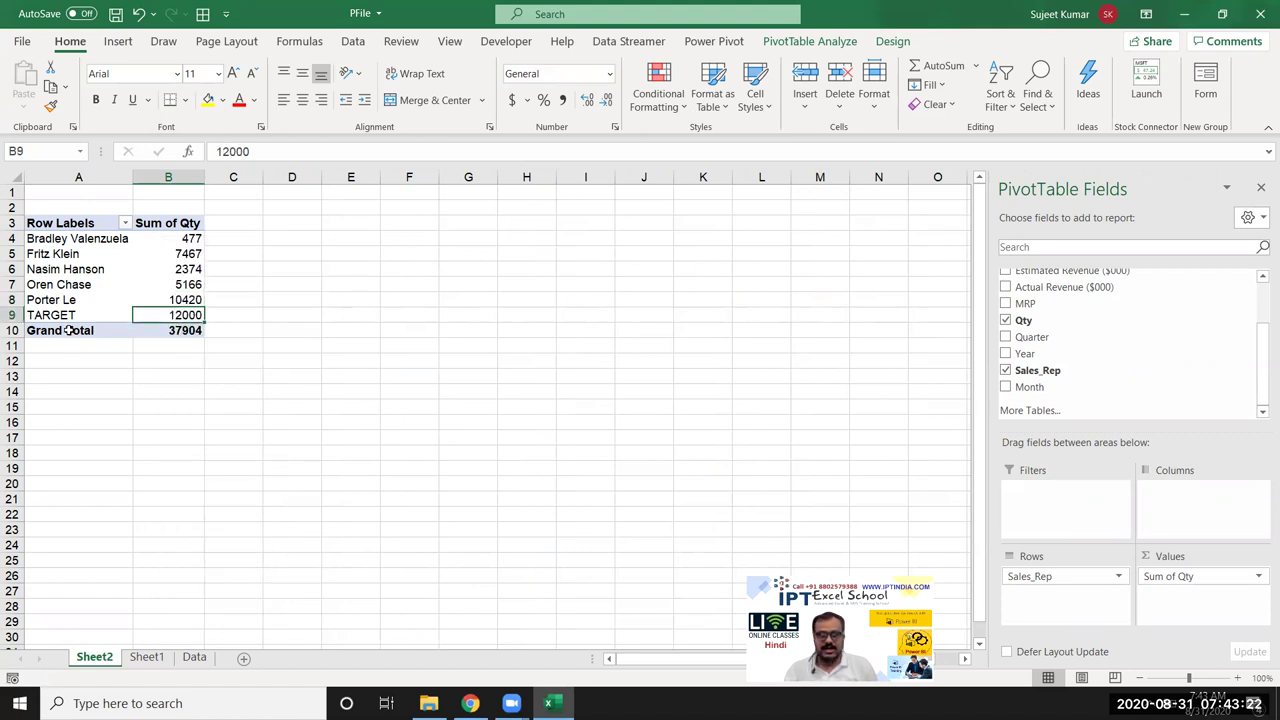
drag(190, 321, 180, 241)
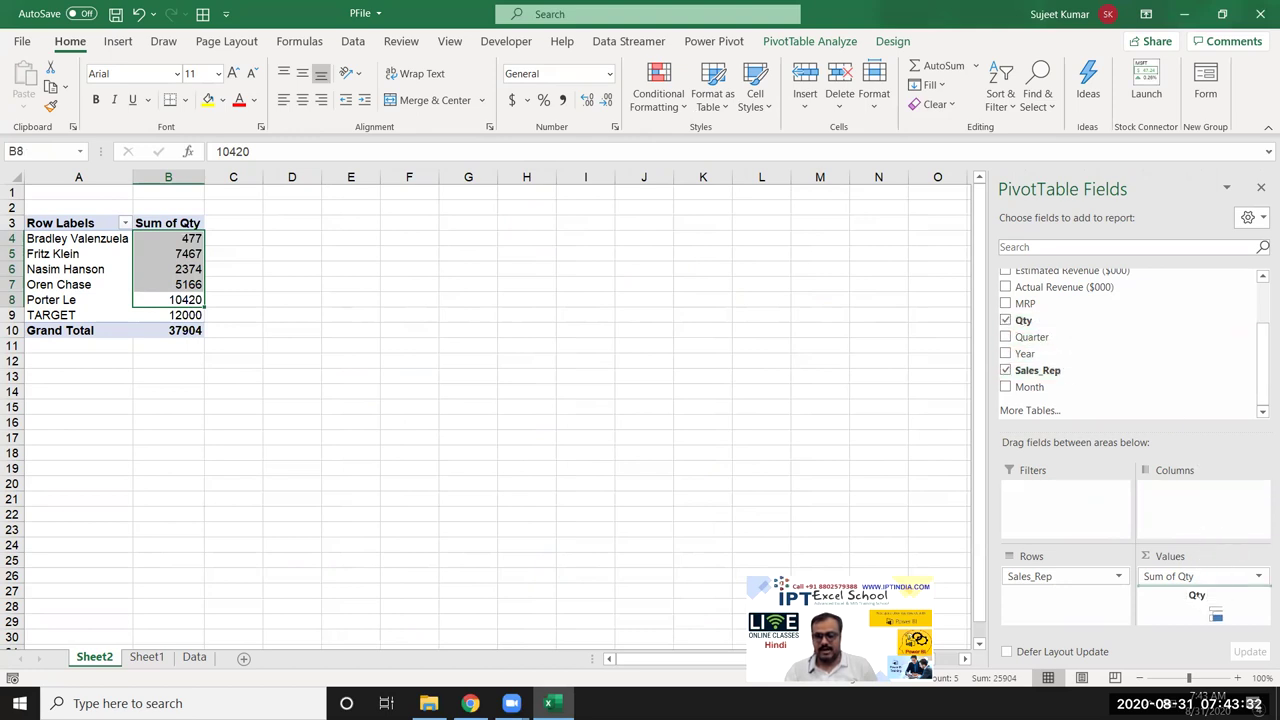
Step: Add Qty again and show Sum of Qty2 as % Of base field Sales_Rep, item TARGET
drag(1040, 325, 1180, 597)
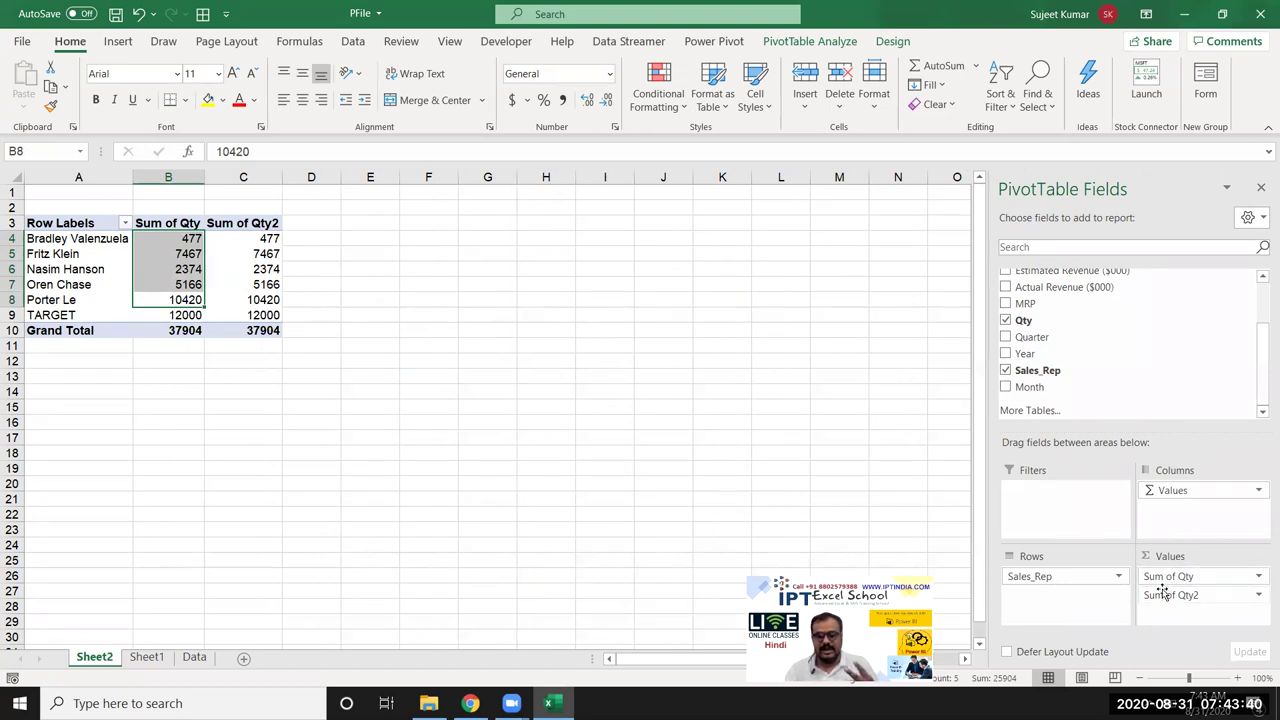
click(1258, 595)
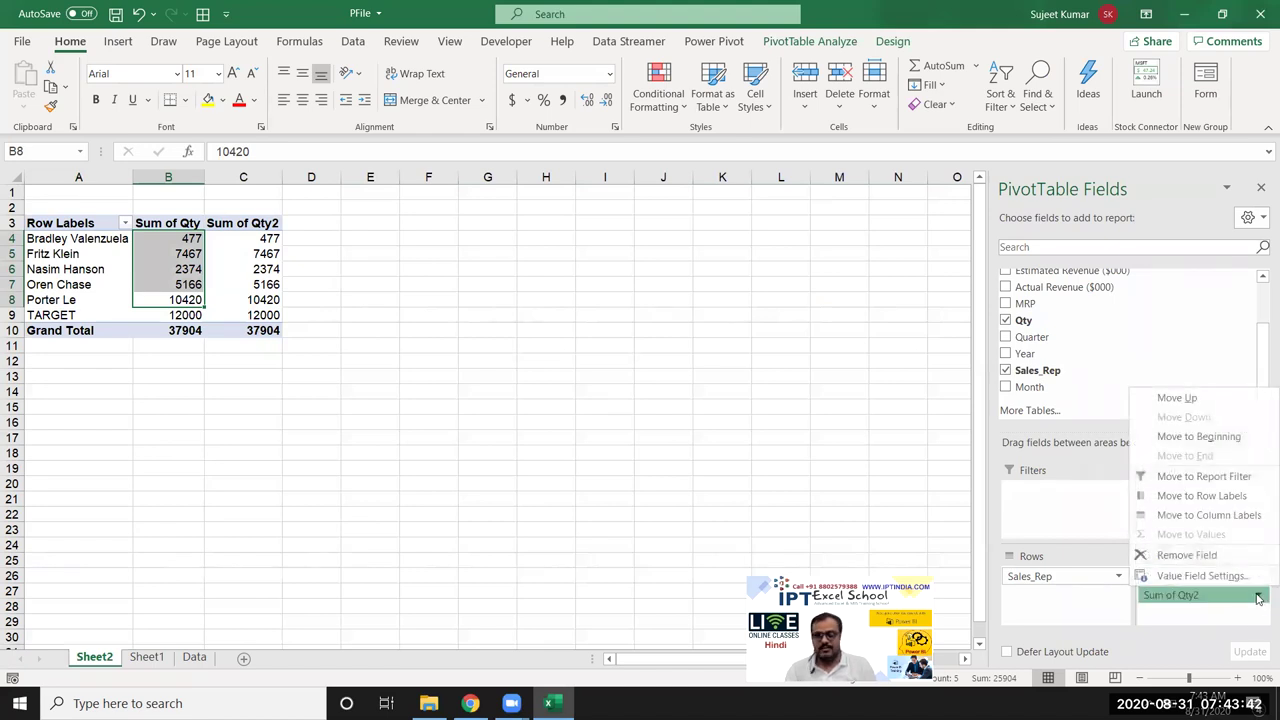
click(1225, 576)
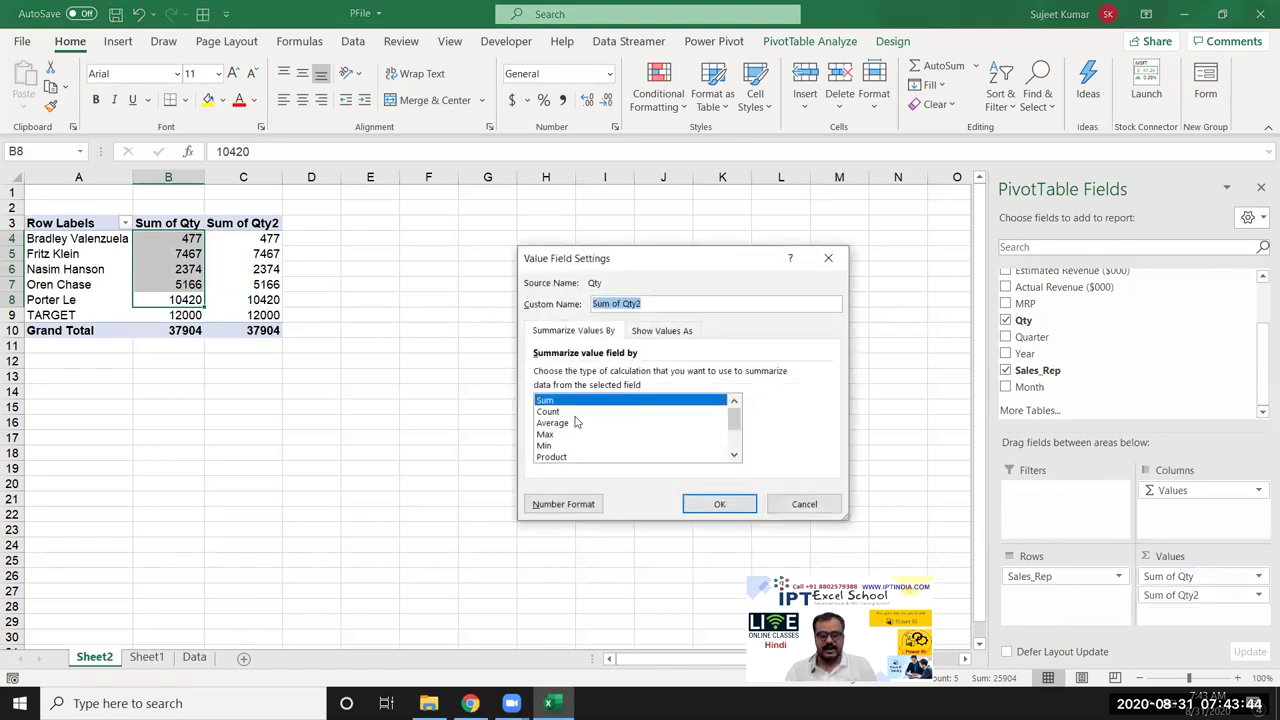
click(662, 332)
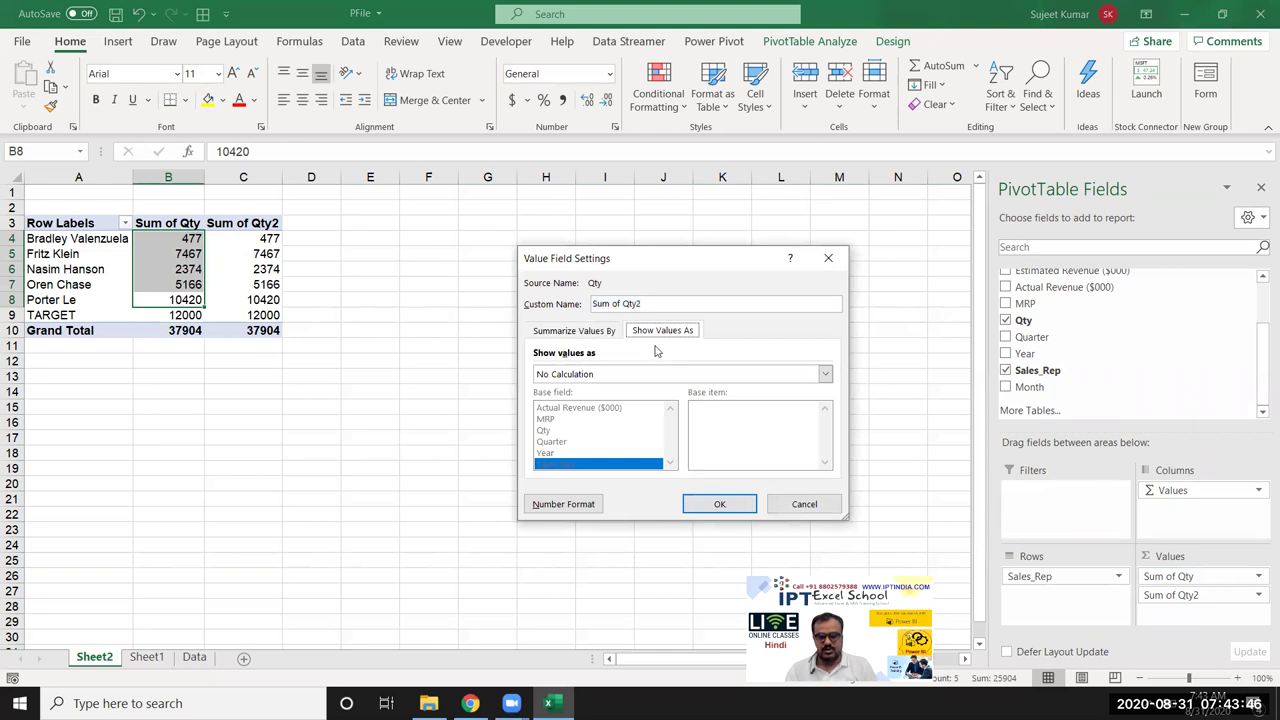
click(646, 376)
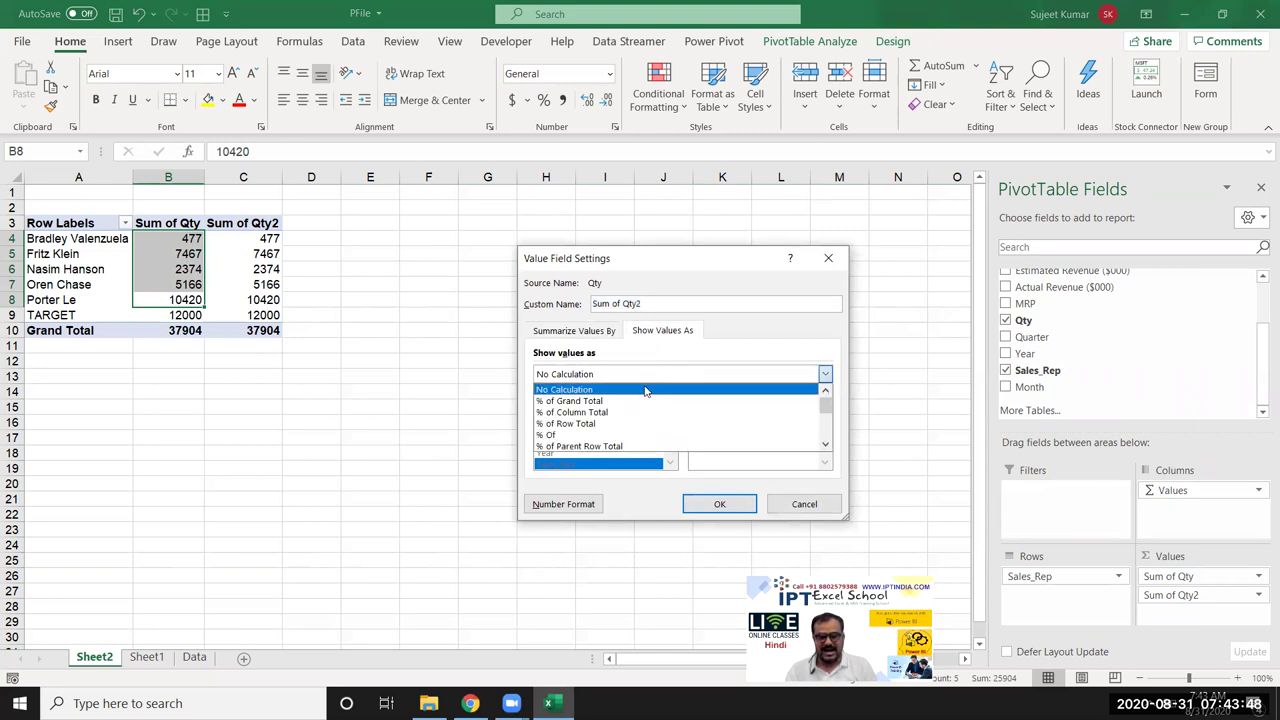
click(650, 437)
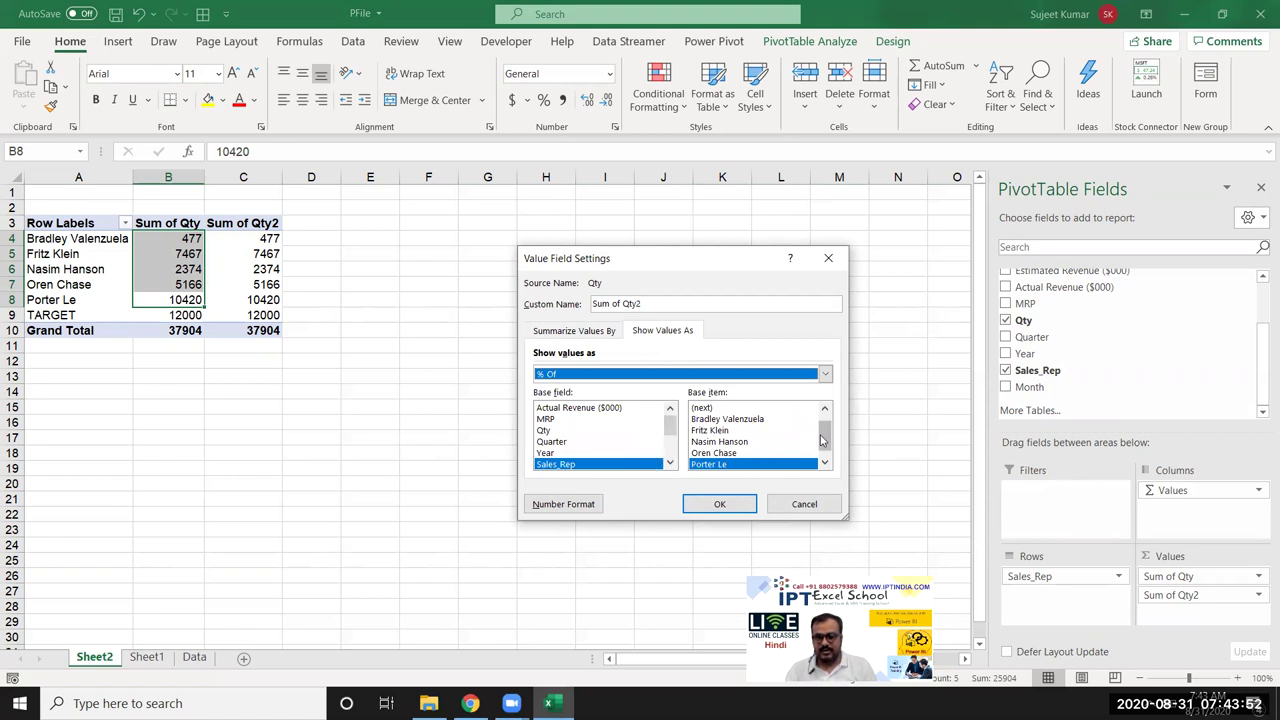
scroll(823, 428, up, 1)
scroll(823, 430, down, 2)
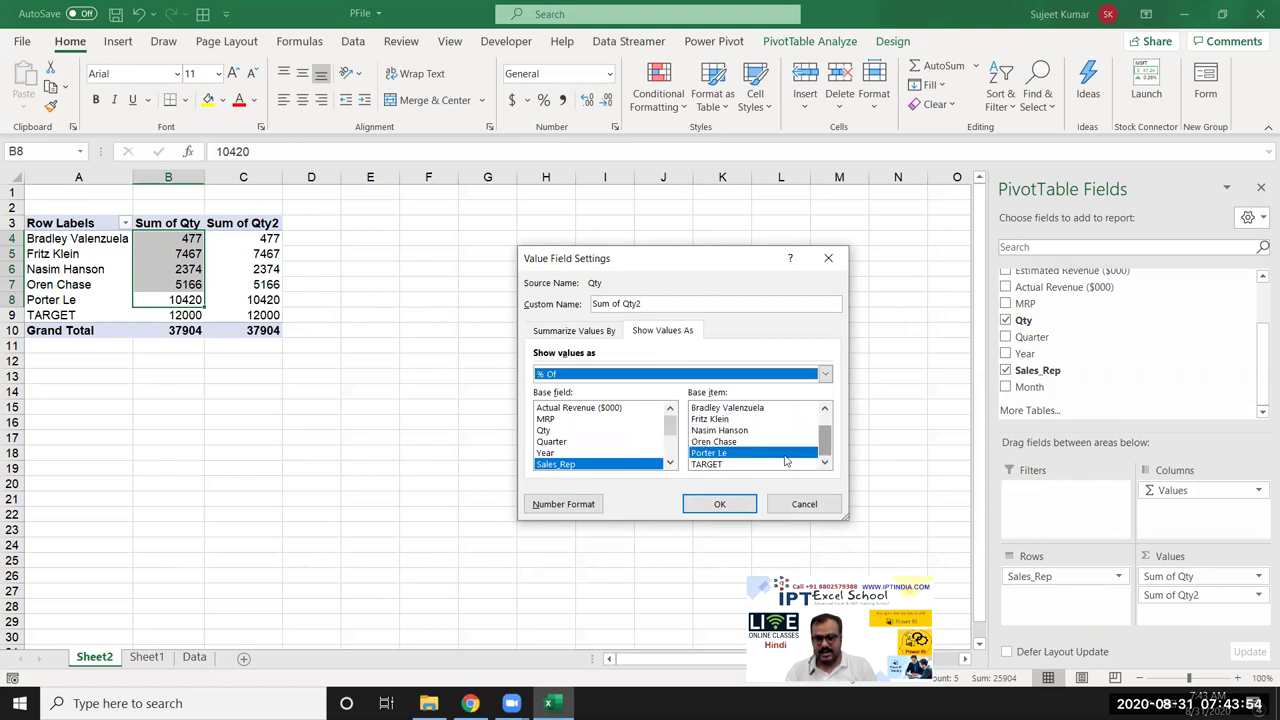
click(755, 464)
click(706, 504)
Step: Review the reps' percentages, then select Sheet1's data from the header row through all rows
click(249, 300)
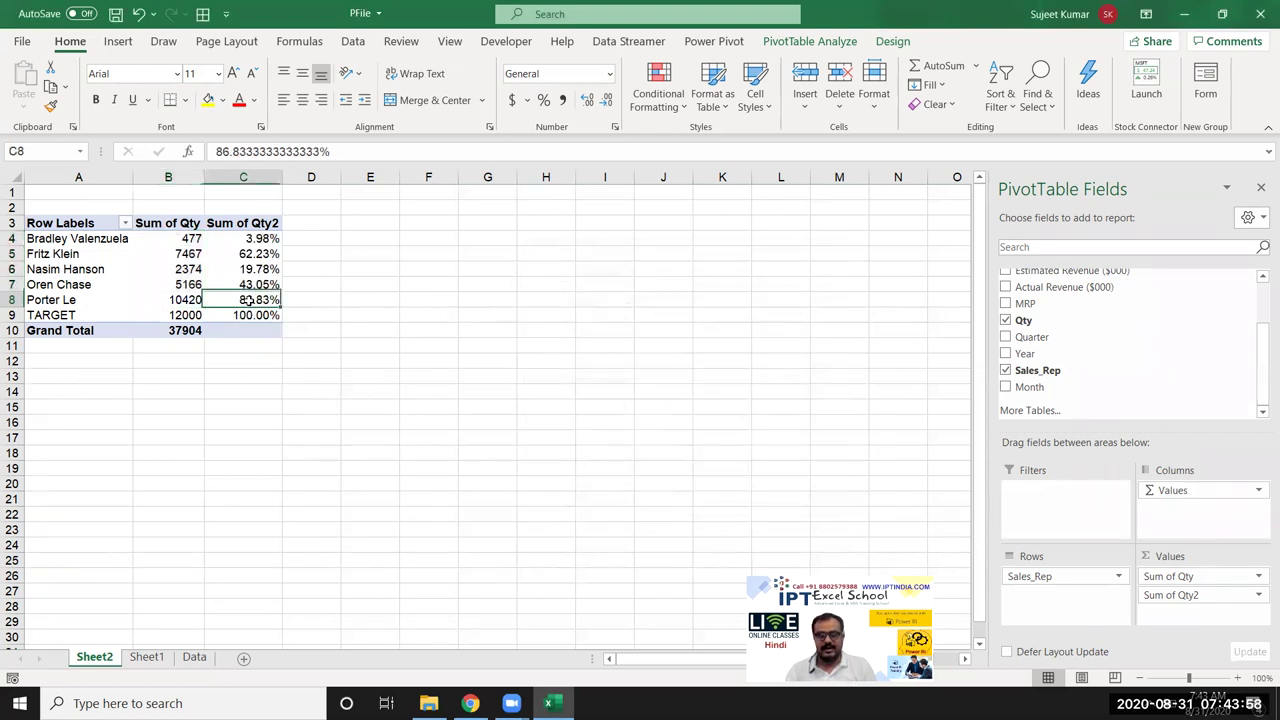
drag(249, 300, 249, 238)
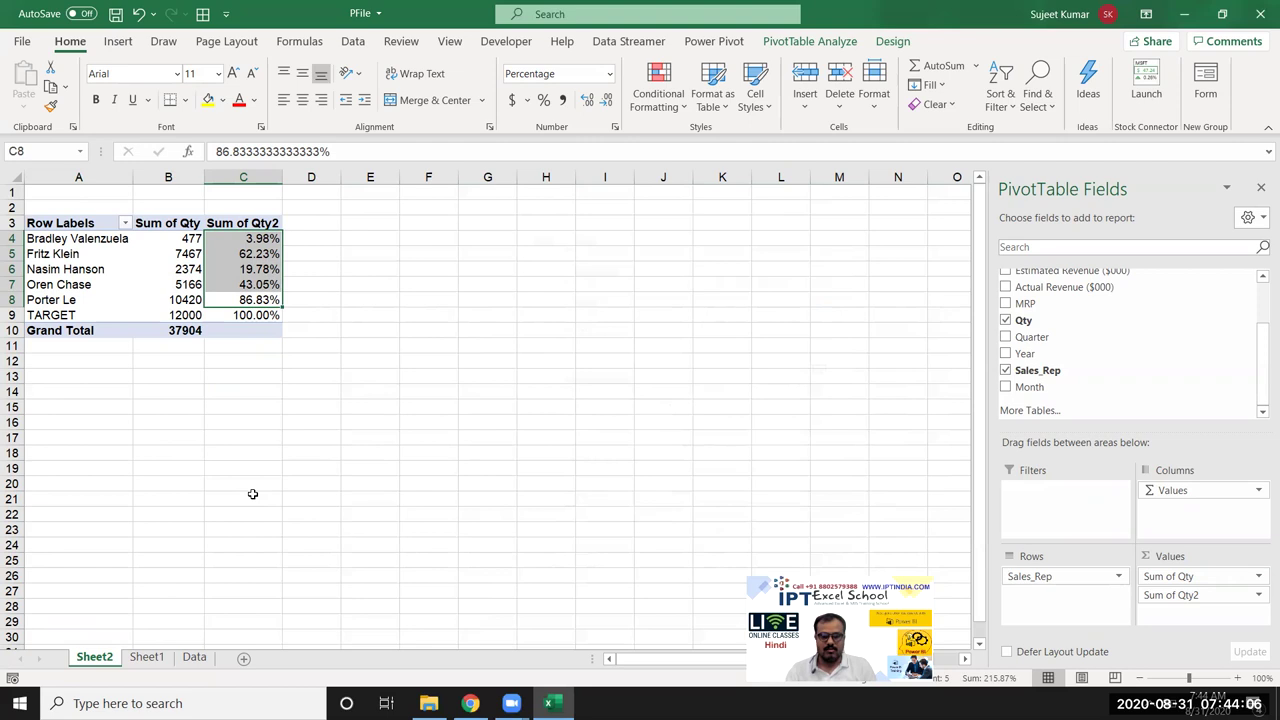
click(146, 657)
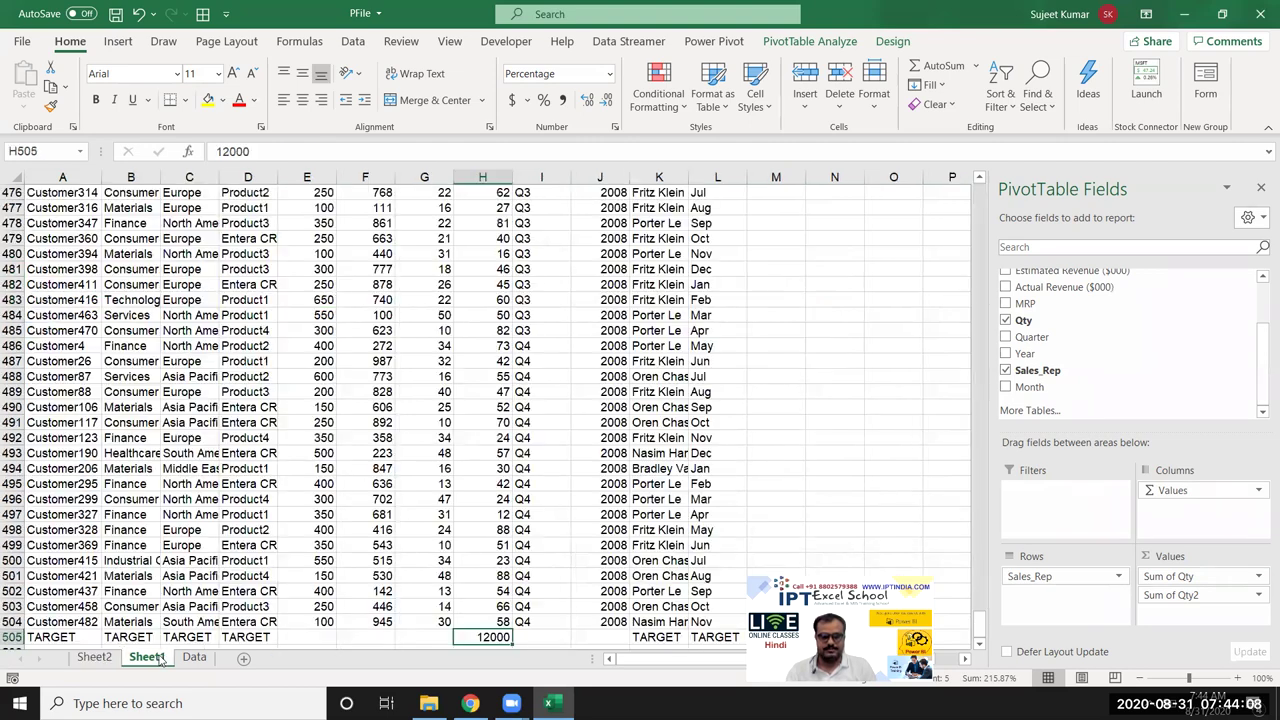
click(92, 510)
key(ctrl+Up)
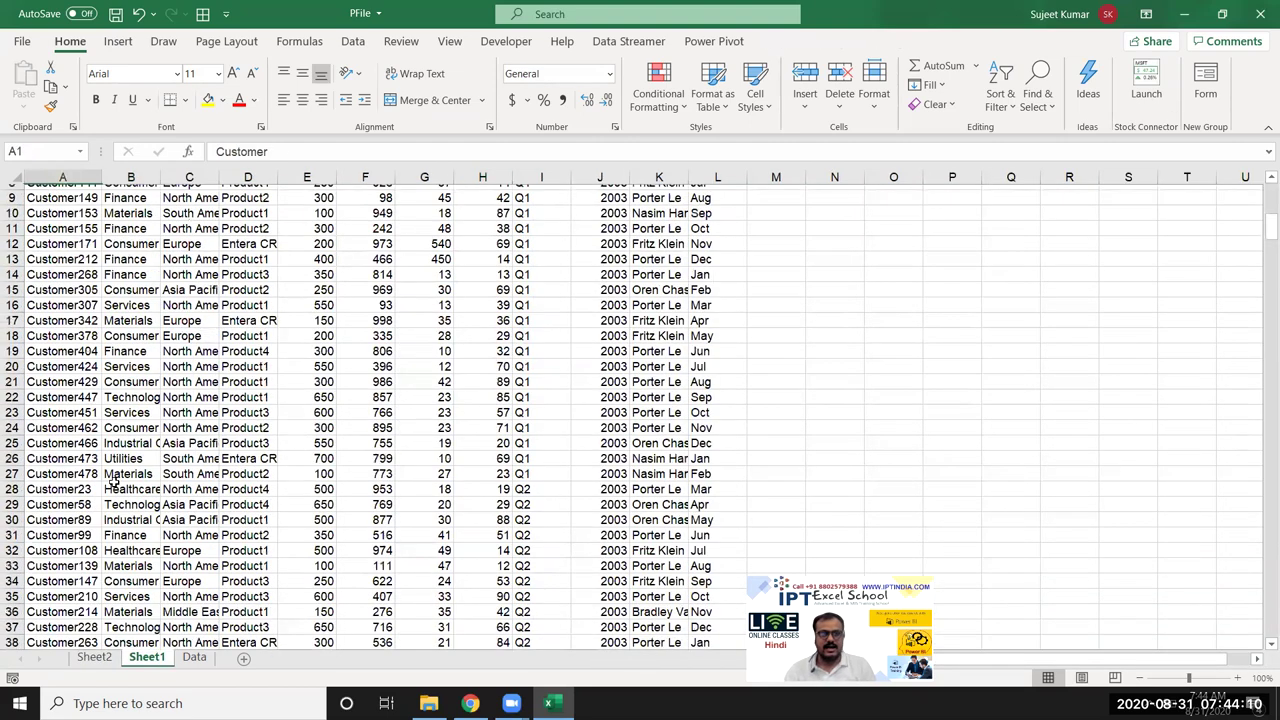
key(ctrl+shift+Right)
key(ctrl+shift+Down)
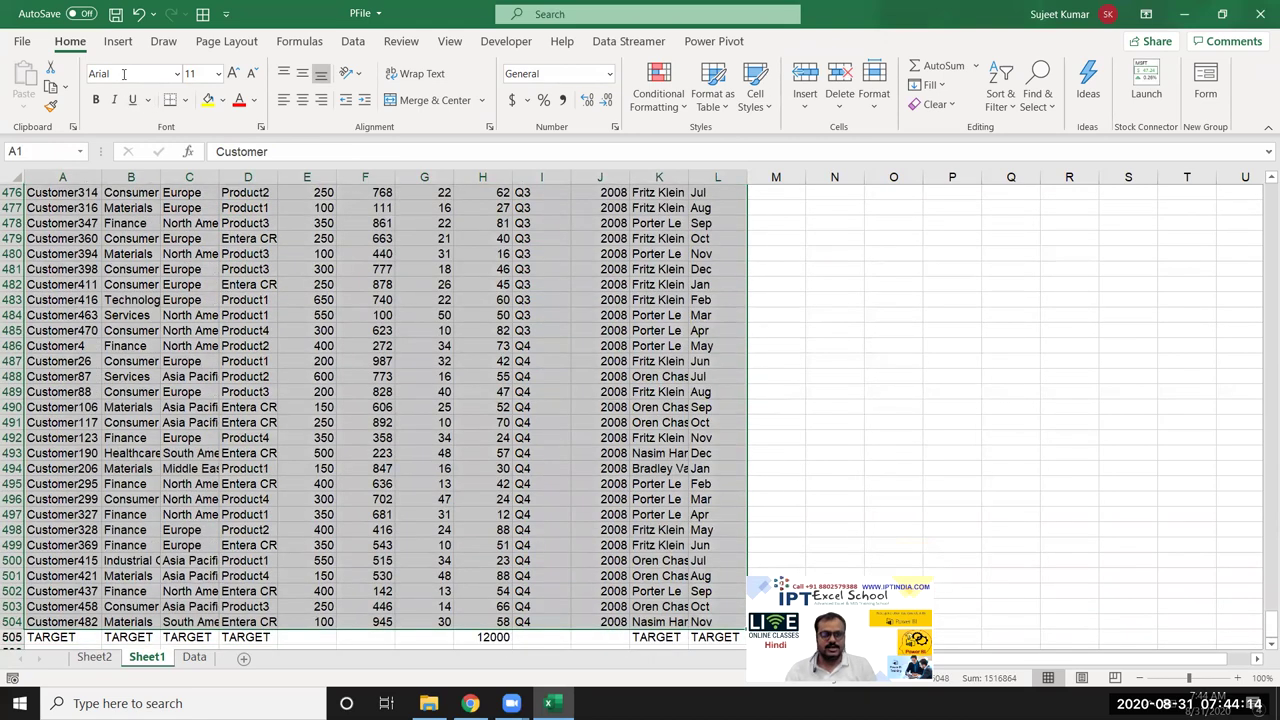
Step: Insert a pivot table on a new sheet with Month in Rows and Sum of Qty in Values
click(118, 41)
click(30, 80)
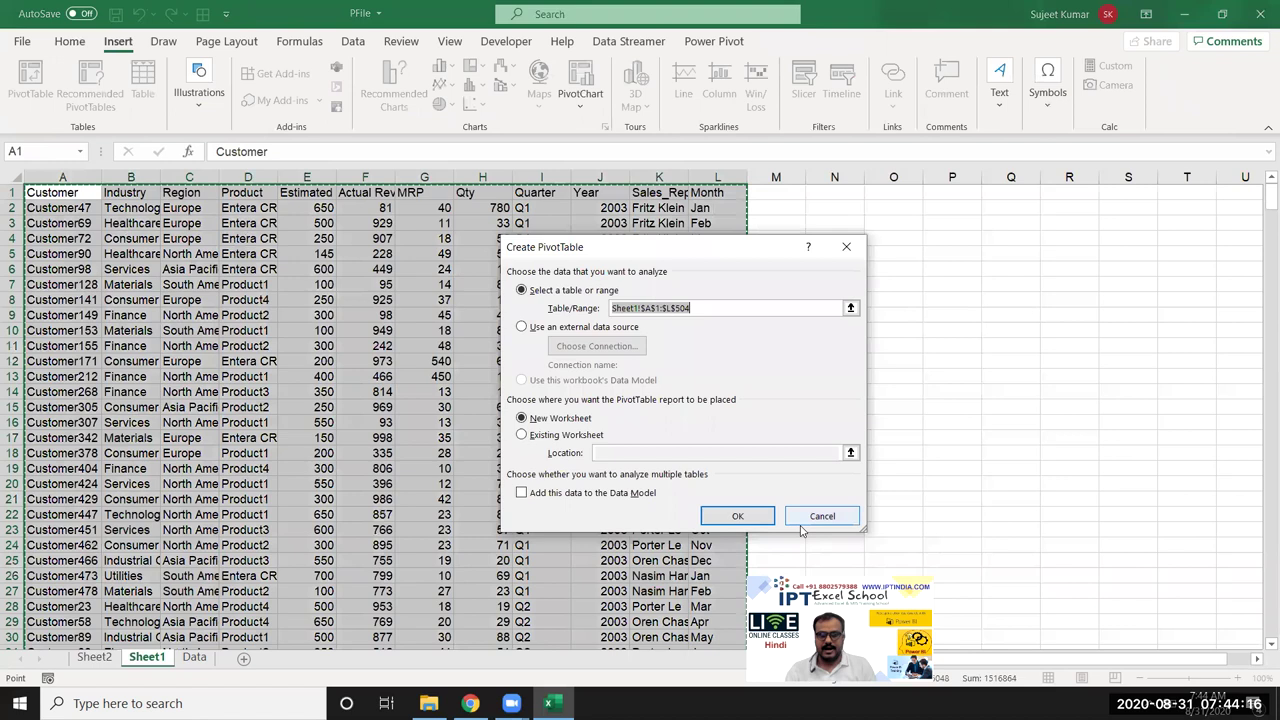
click(737, 516)
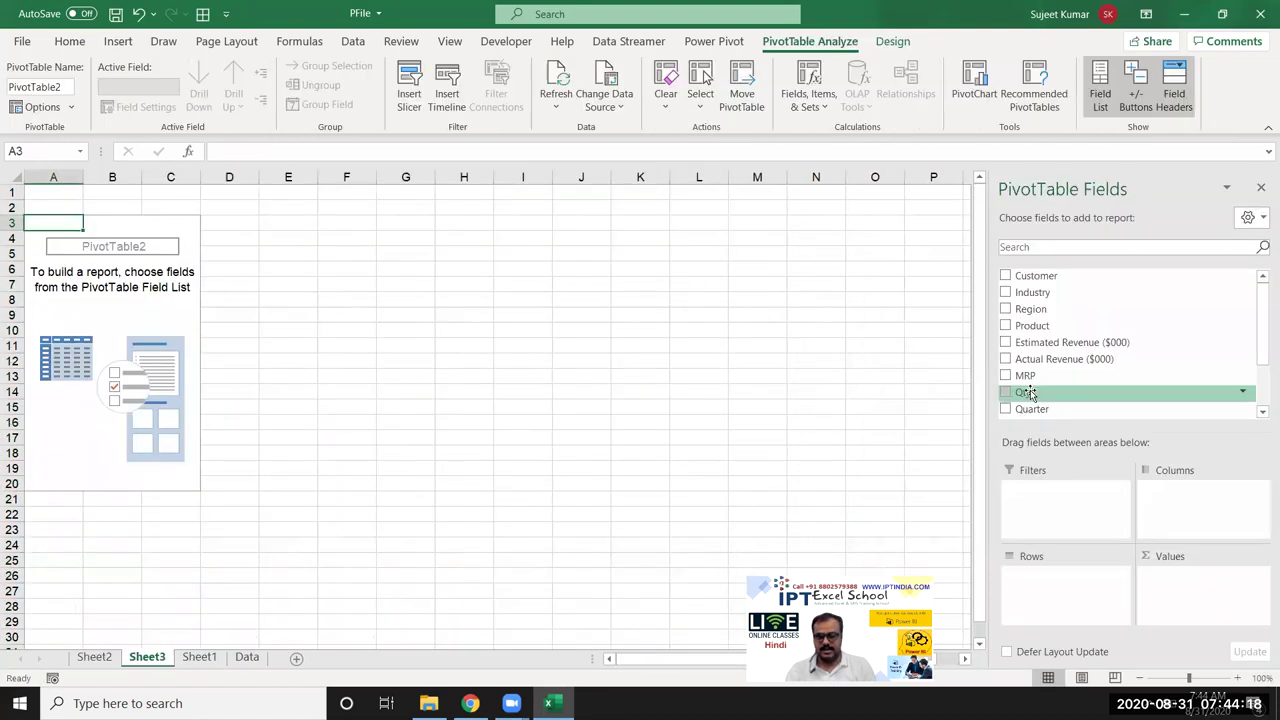
scroll(1040, 405, down, 2)
mouse_move(1035, 388)
mouse_down()
mouse_move(1072, 433)
mouse_move(1094, 580)
mouse_up()
drag(1038, 325, 1190, 578)
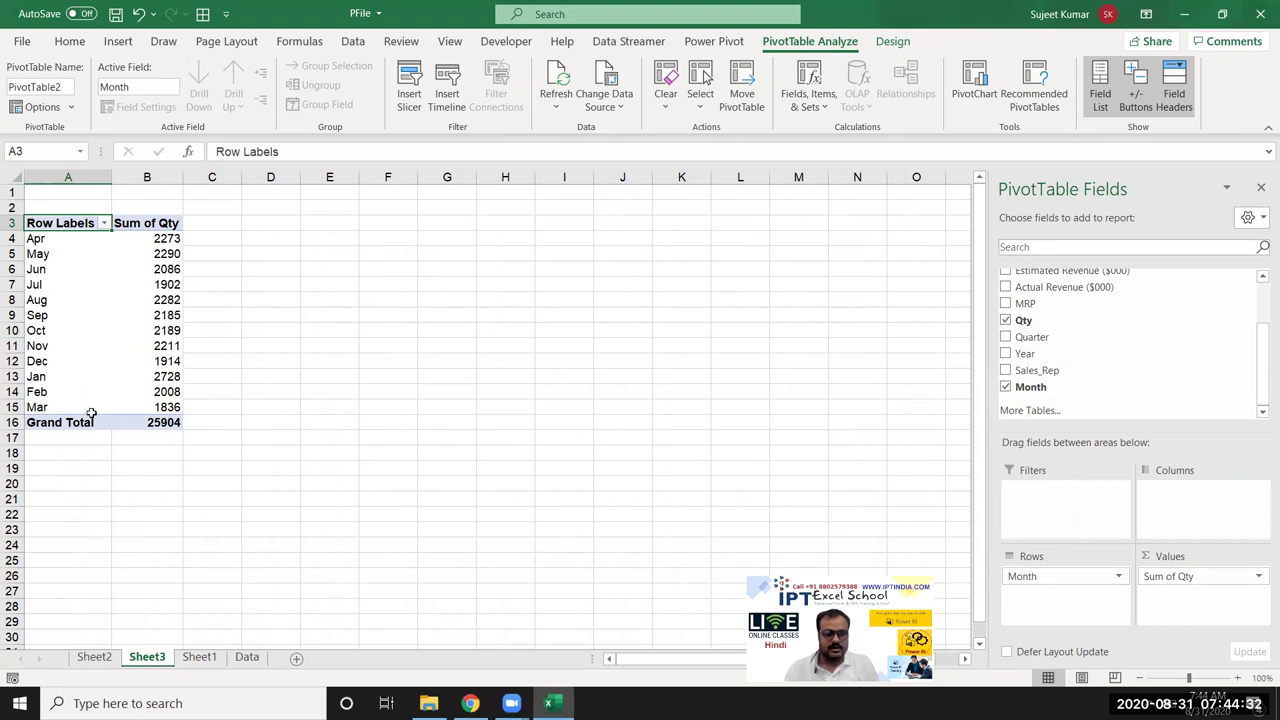
click(161, 238)
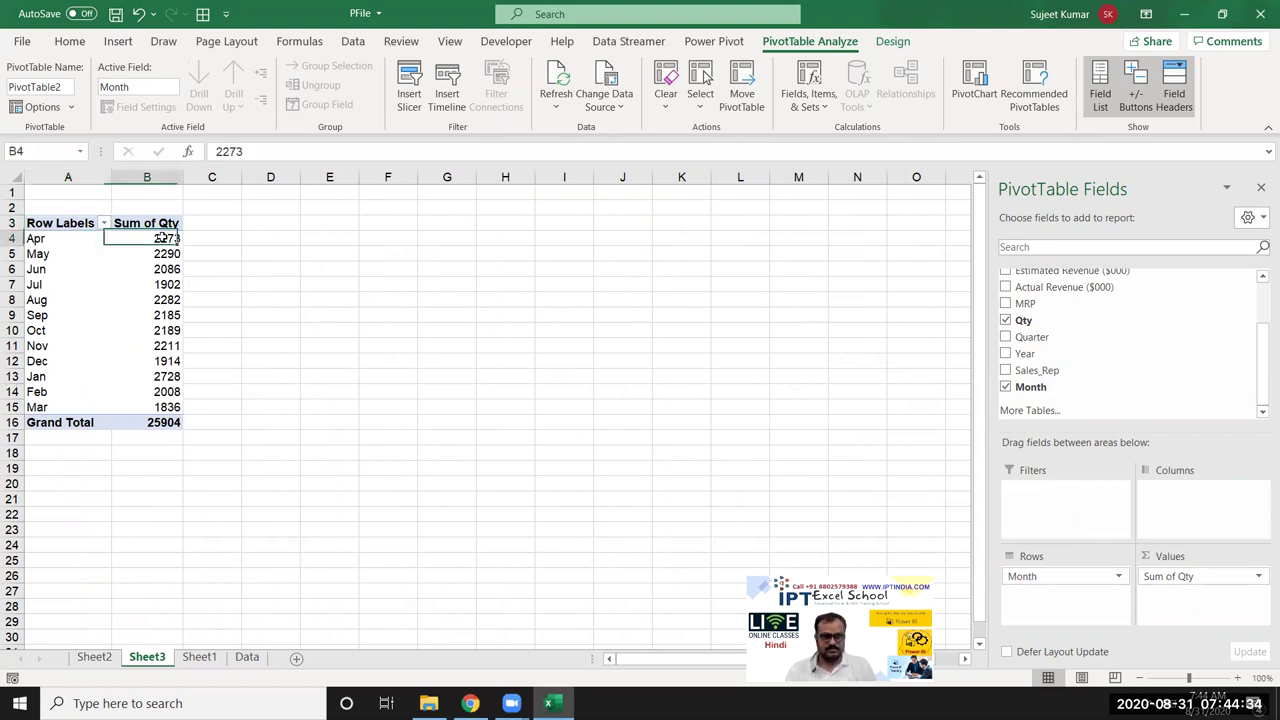
Step: Add Qty to Values again as Sum of Qty2 and show it as Running Total In by Month
drag(164, 243, 178, 272)
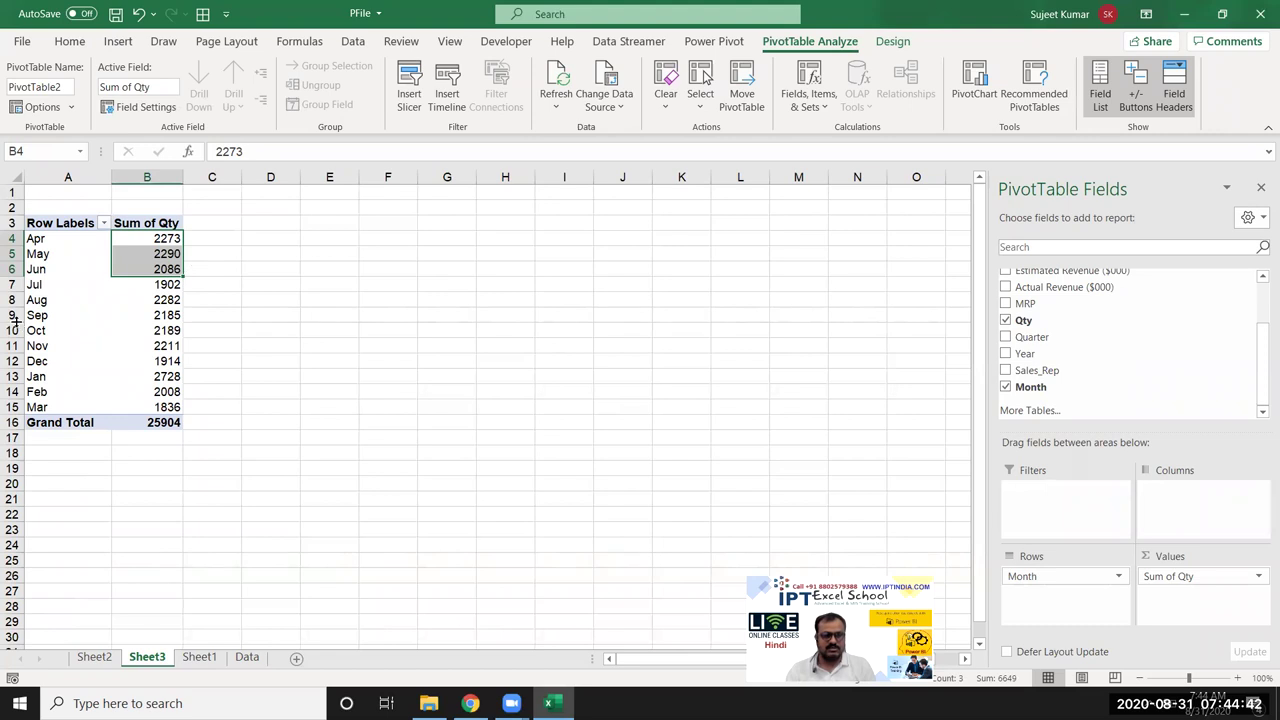
click(205, 311)
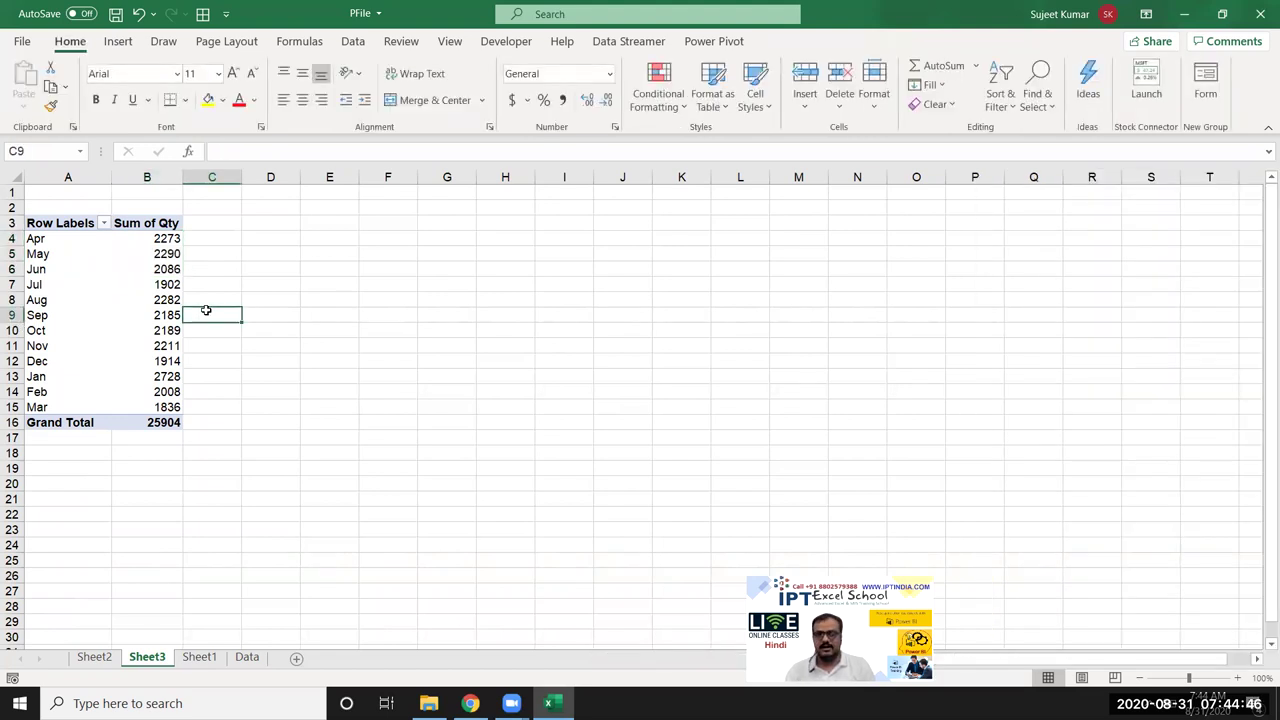
click(163, 298)
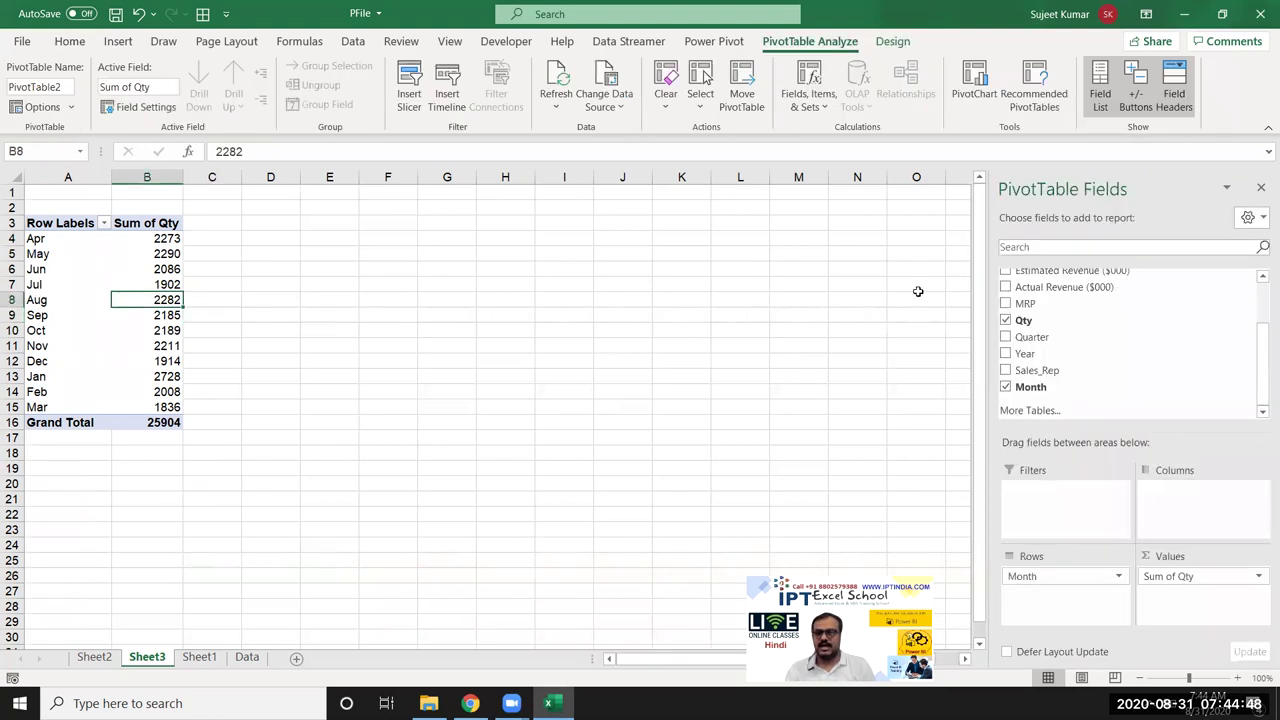
drag(1099, 318, 1225, 600)
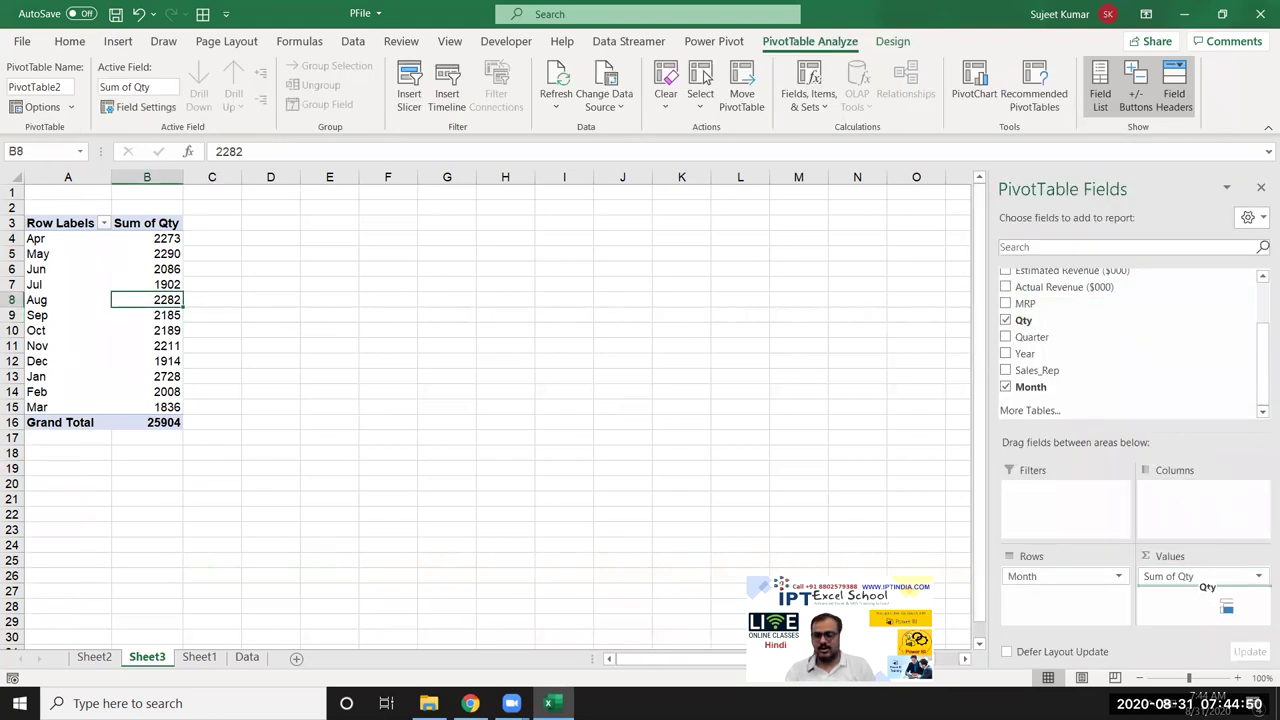
click(1257, 595)
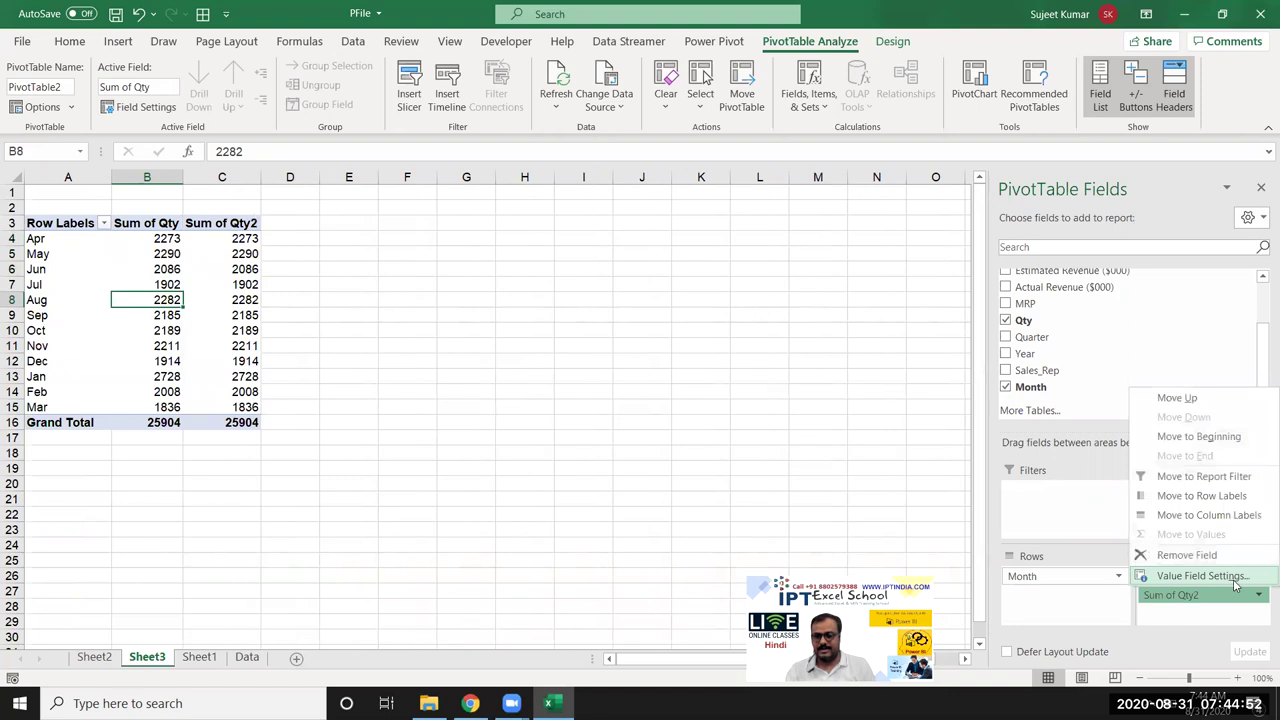
click(1200, 576)
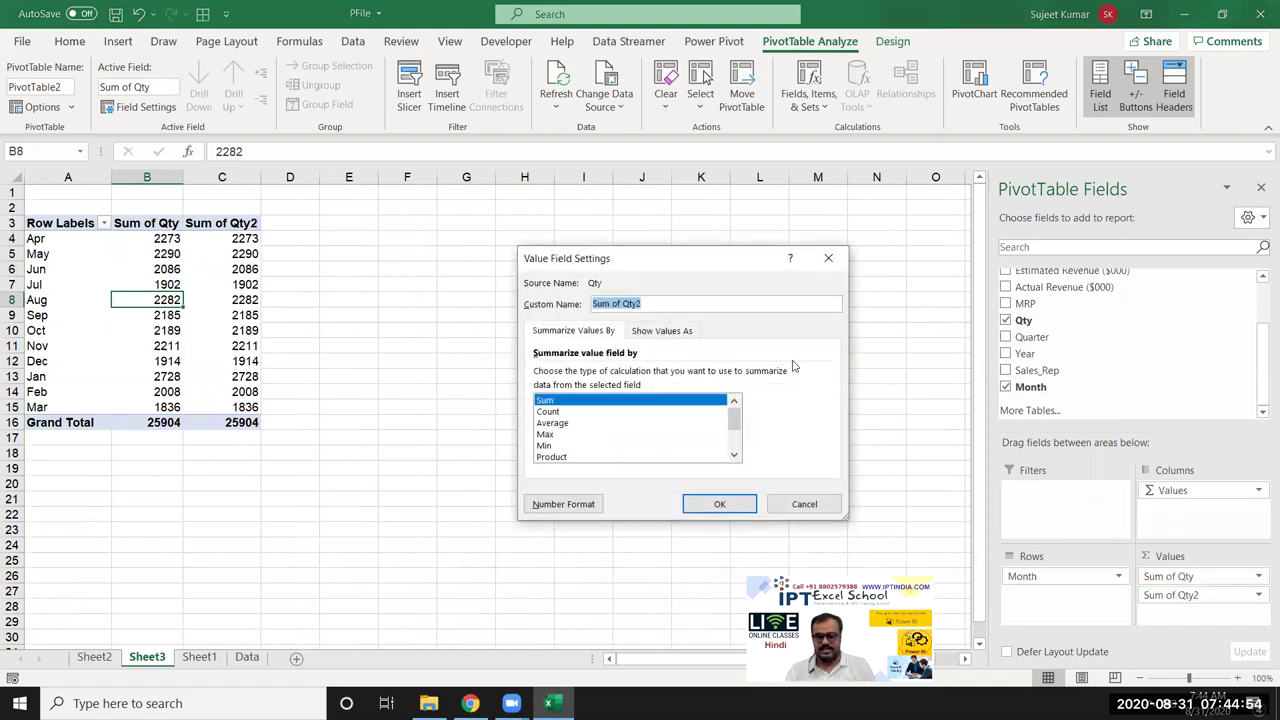
click(667, 332)
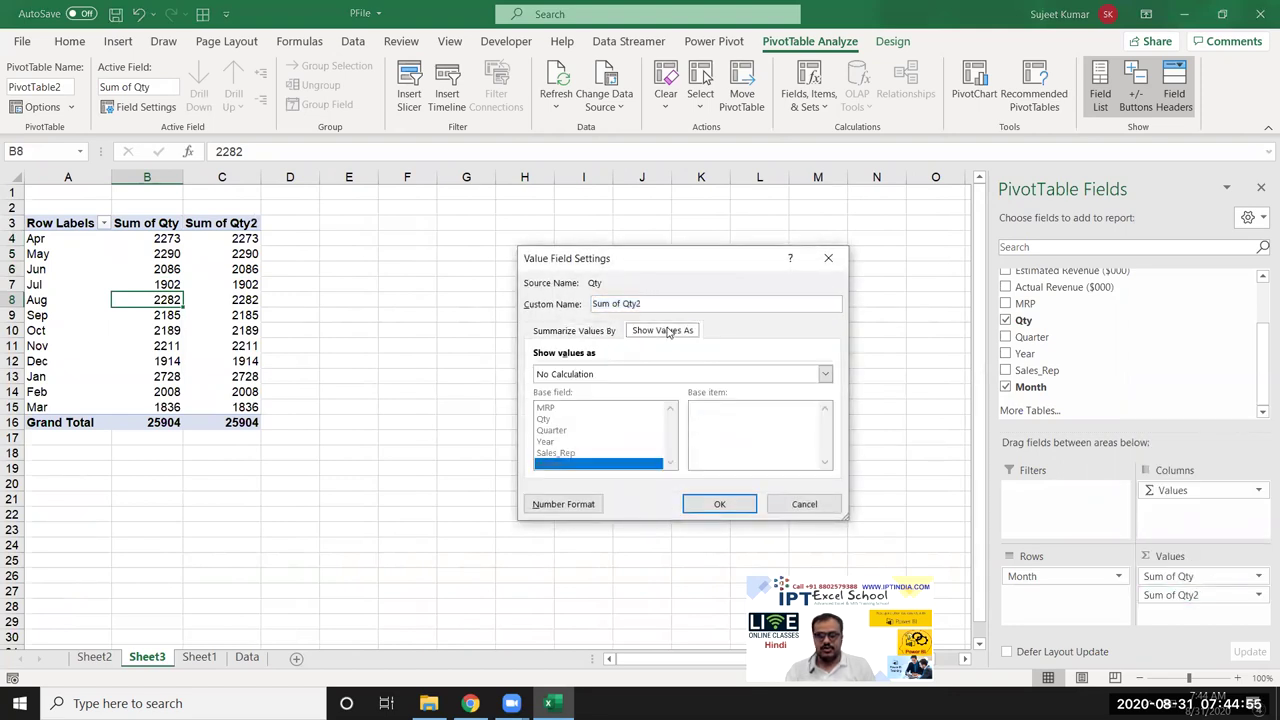
click(617, 378)
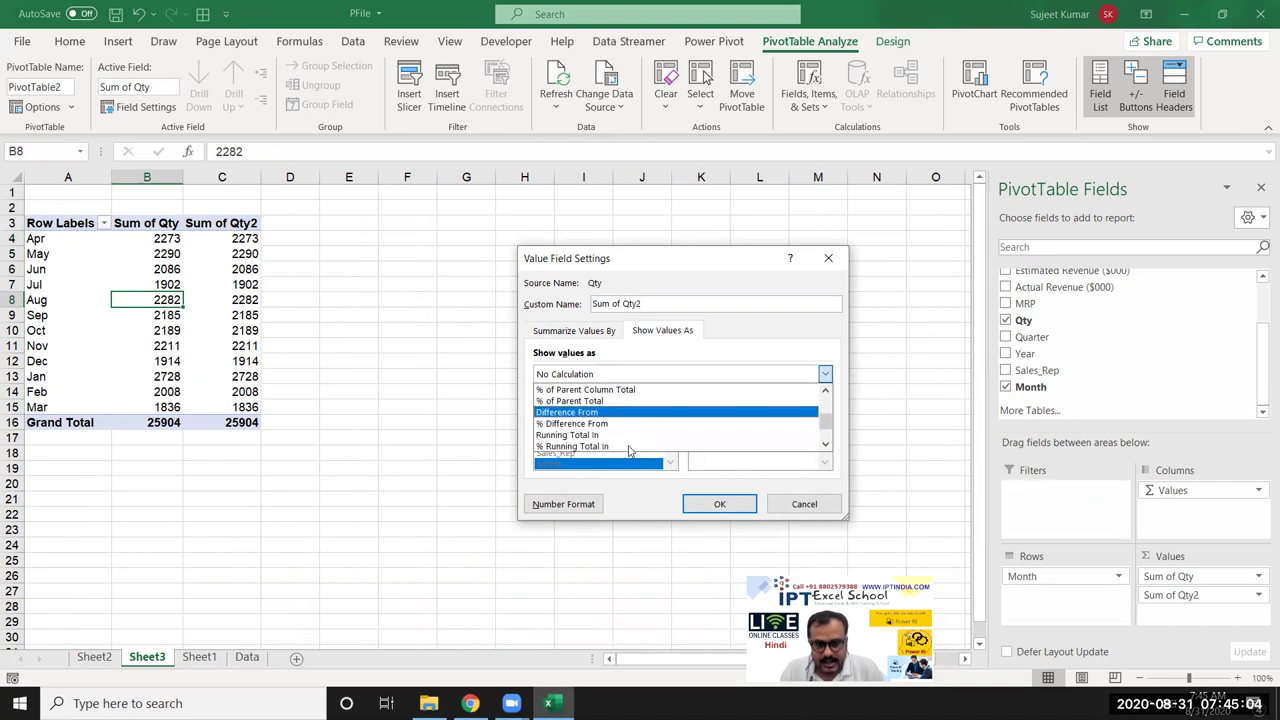
click(619, 435)
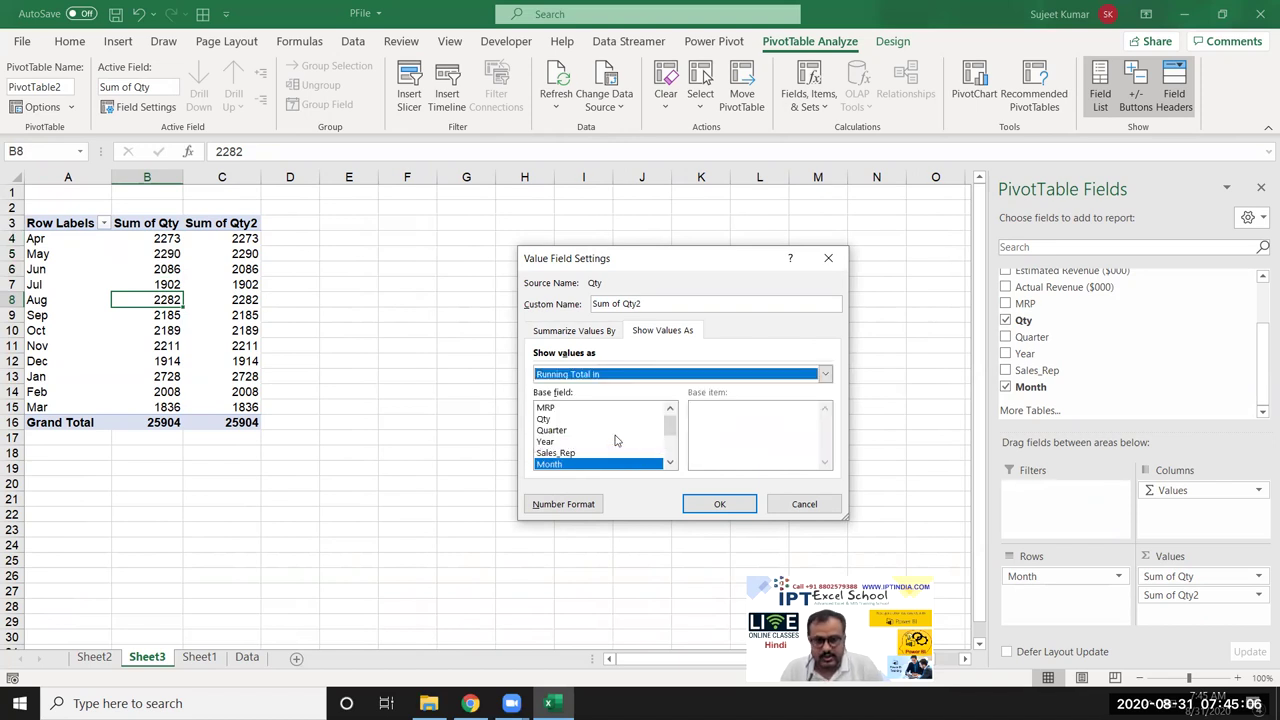
click(718, 504)
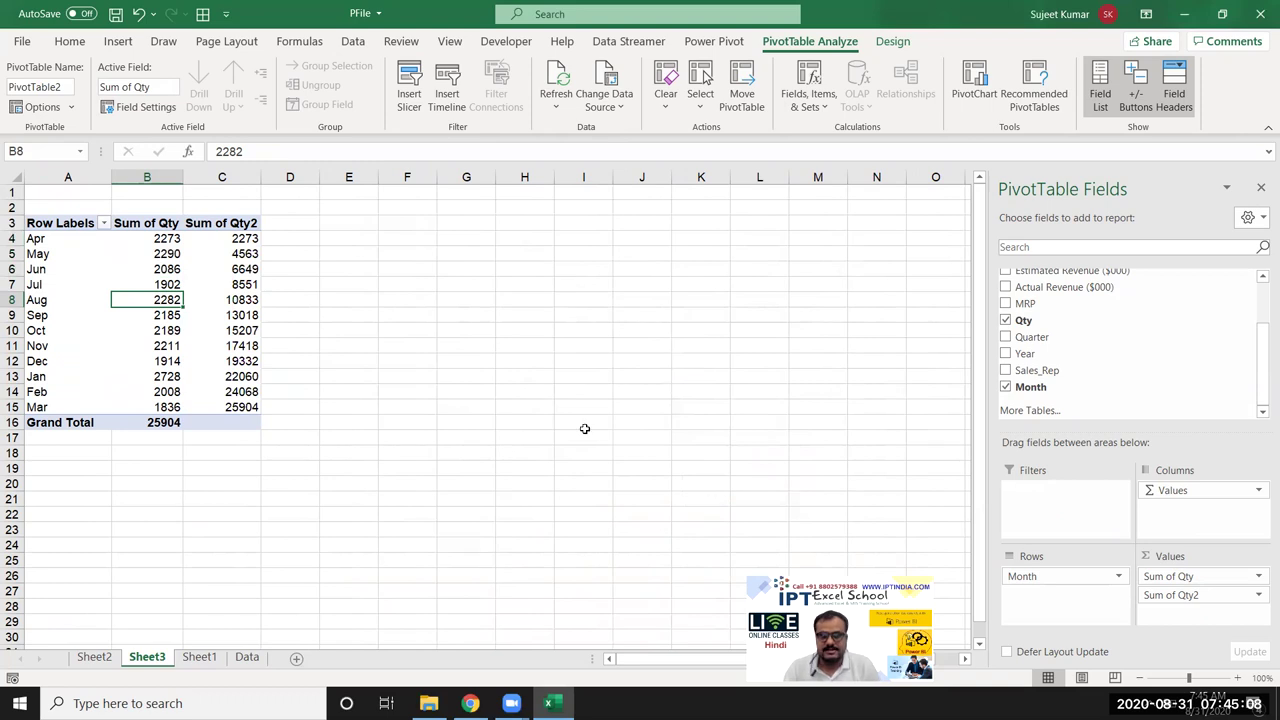
Step: Change Sum of Qty2 to % Running Total In, showing 8.77% for Apr
click(1208, 595)
click(1198, 576)
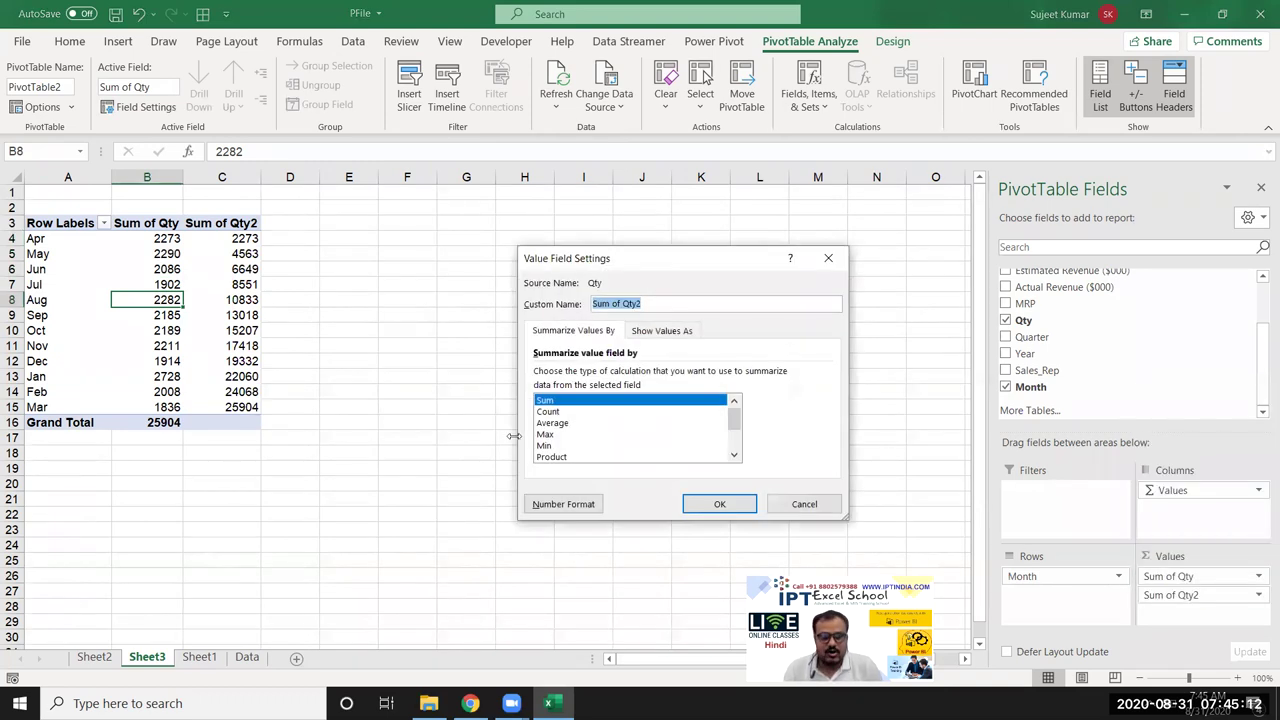
click(802, 504)
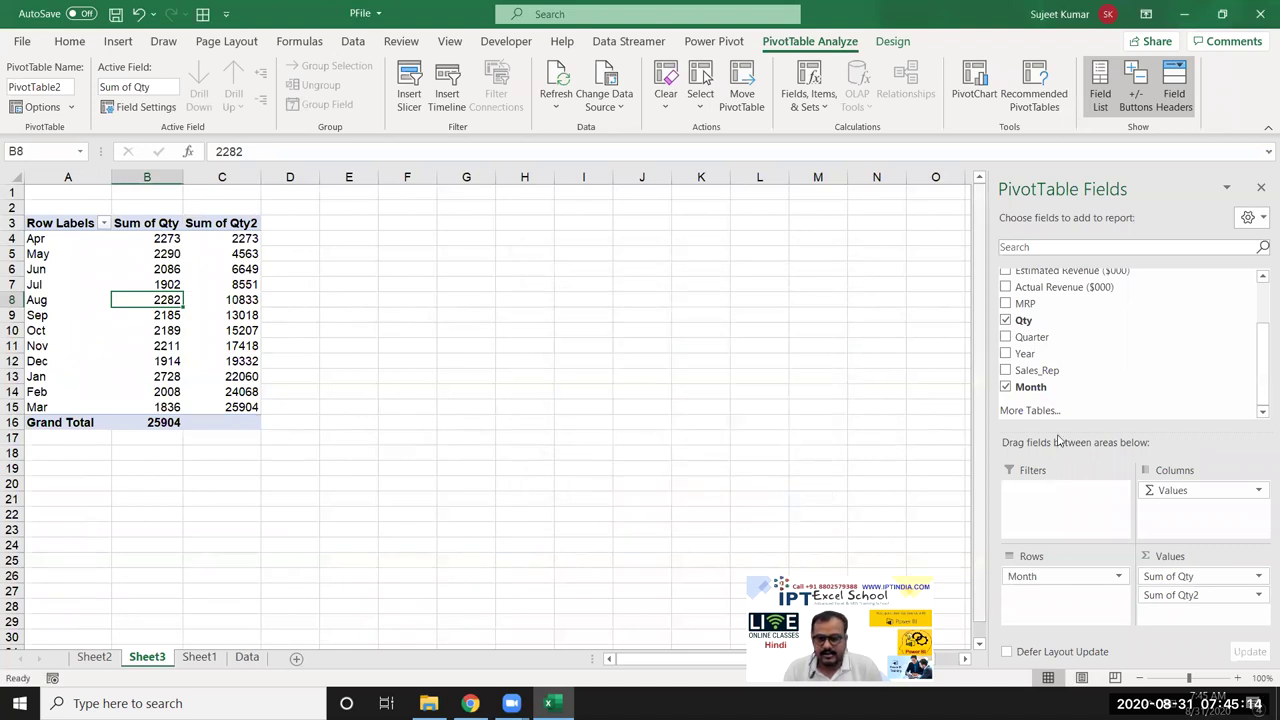
mouse_move(1055, 568)
mouse_down()
mouse_move(1115, 496)
mouse_move(1055, 572)
mouse_up()
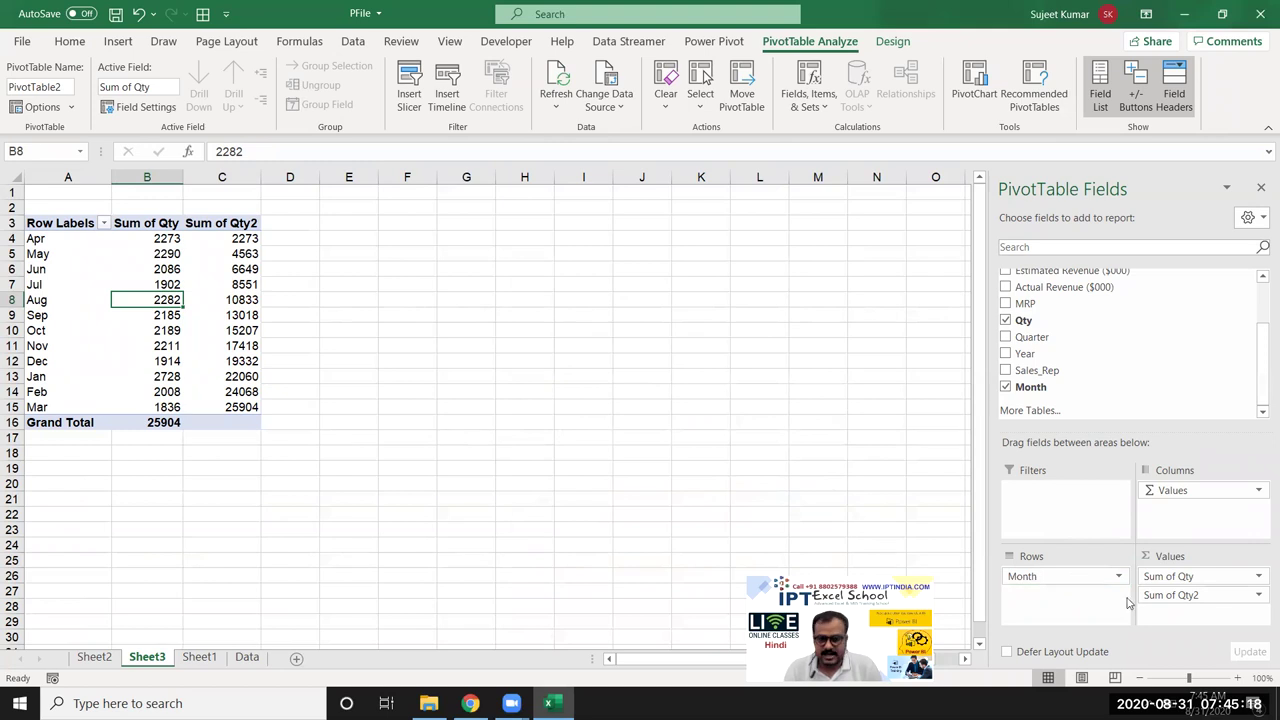
click(1166, 595)
click(1164, 578)
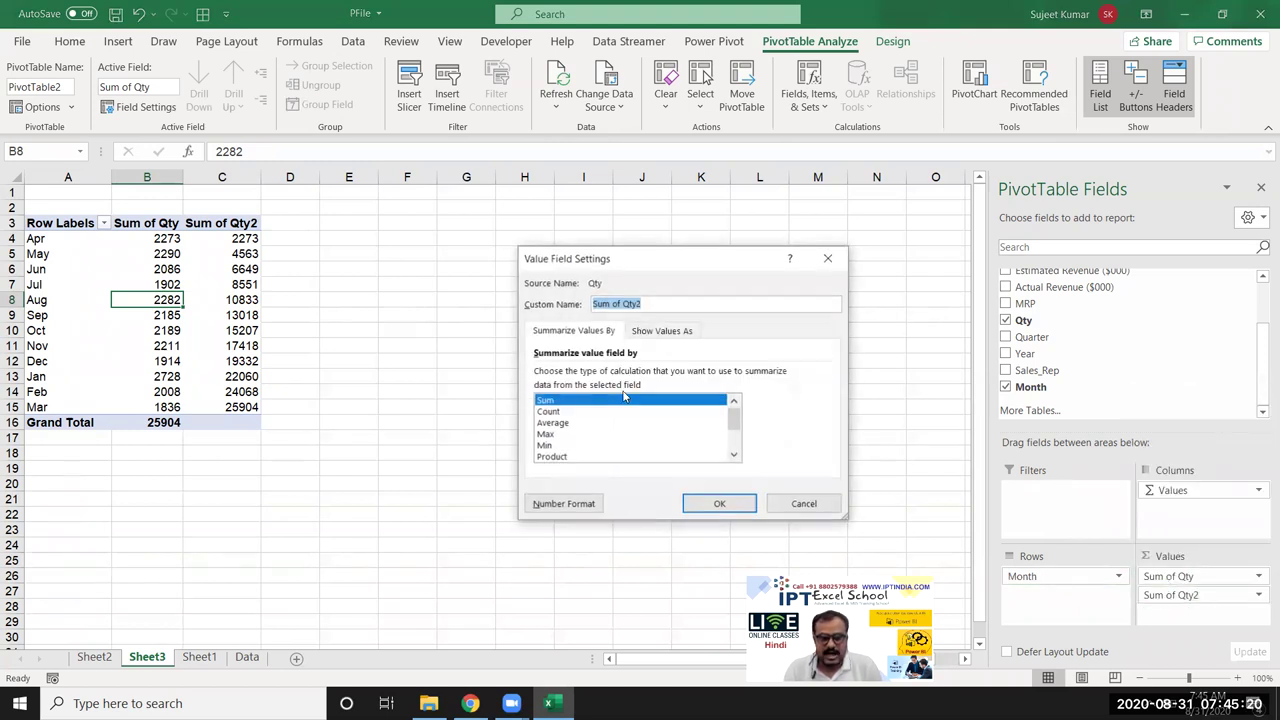
click(652, 331)
click(642, 375)
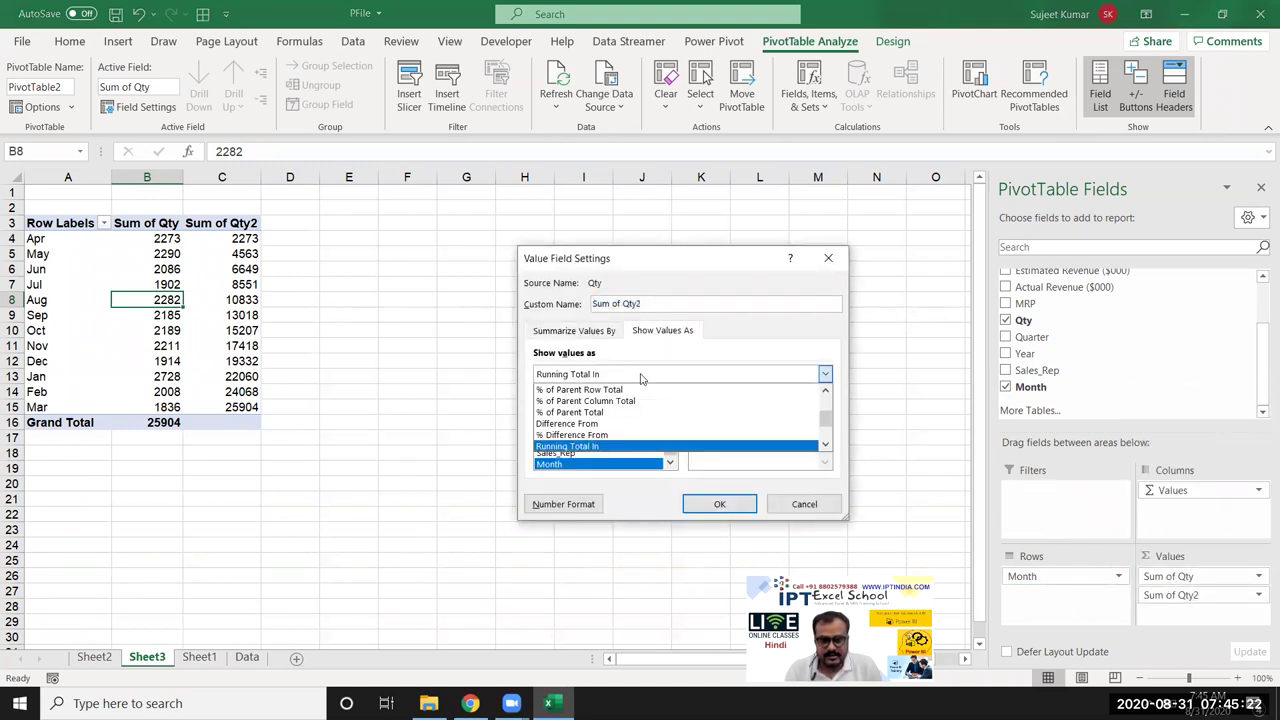
key(Down)
click(645, 377)
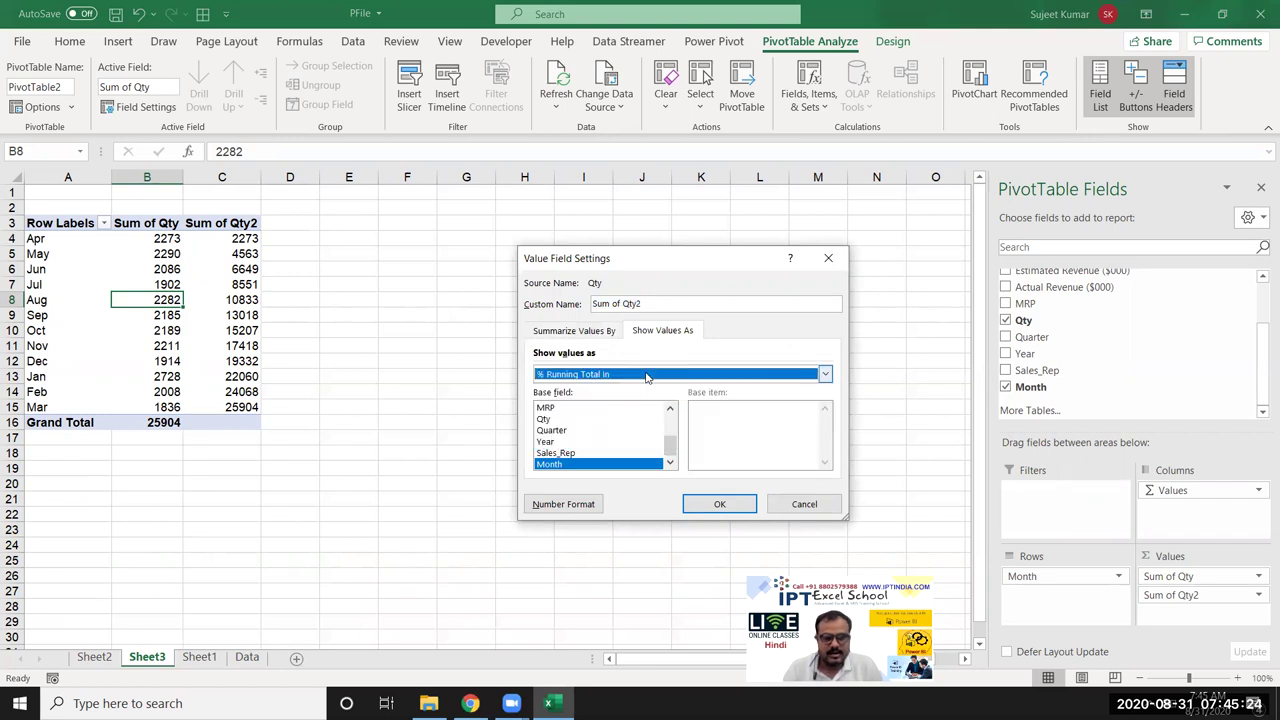
click(719, 504)
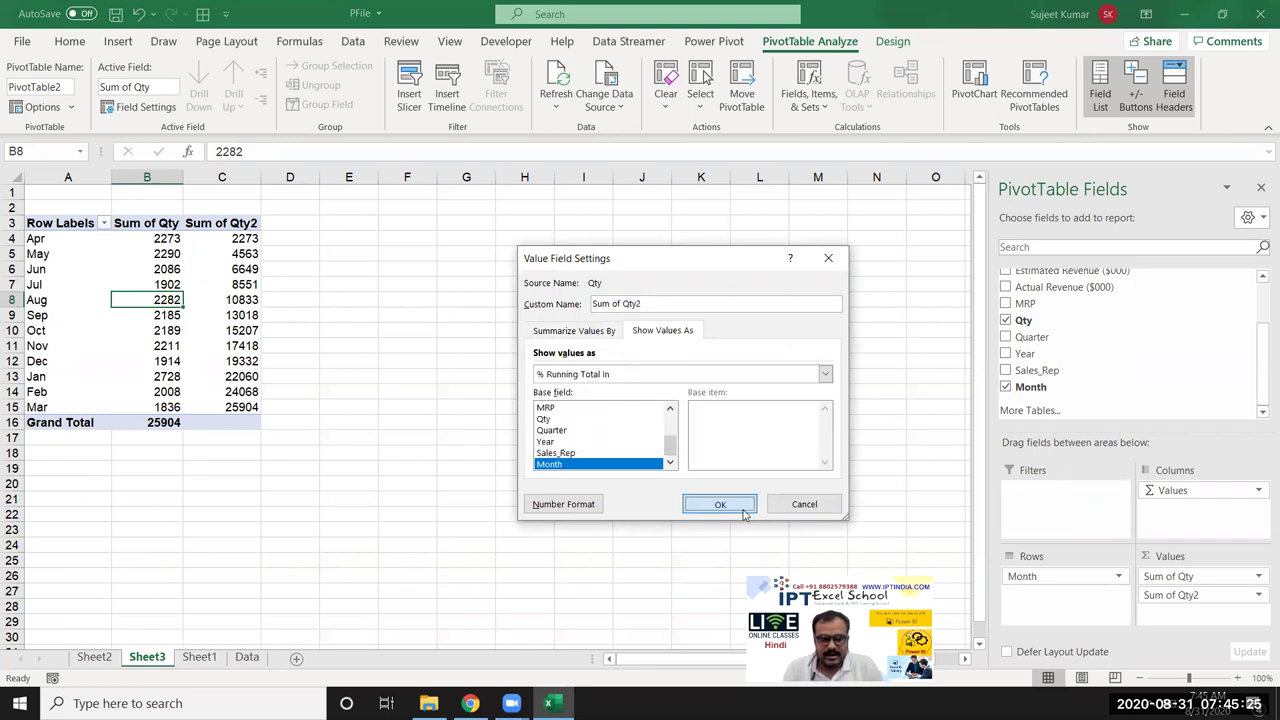
click(238, 240)
Step: Check the cumulative percentages from May onward, confirming Mar reaches 100%
click(233, 258)
click(230, 270)
click(230, 284)
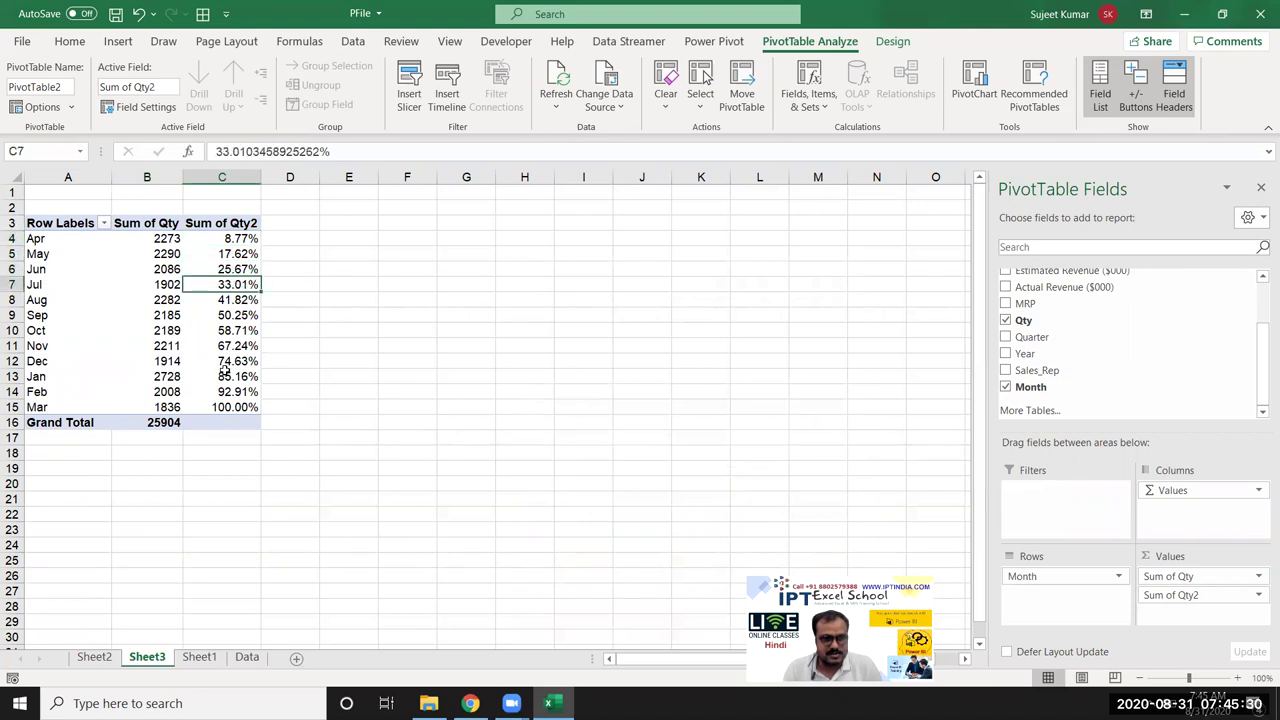
click(223, 404)
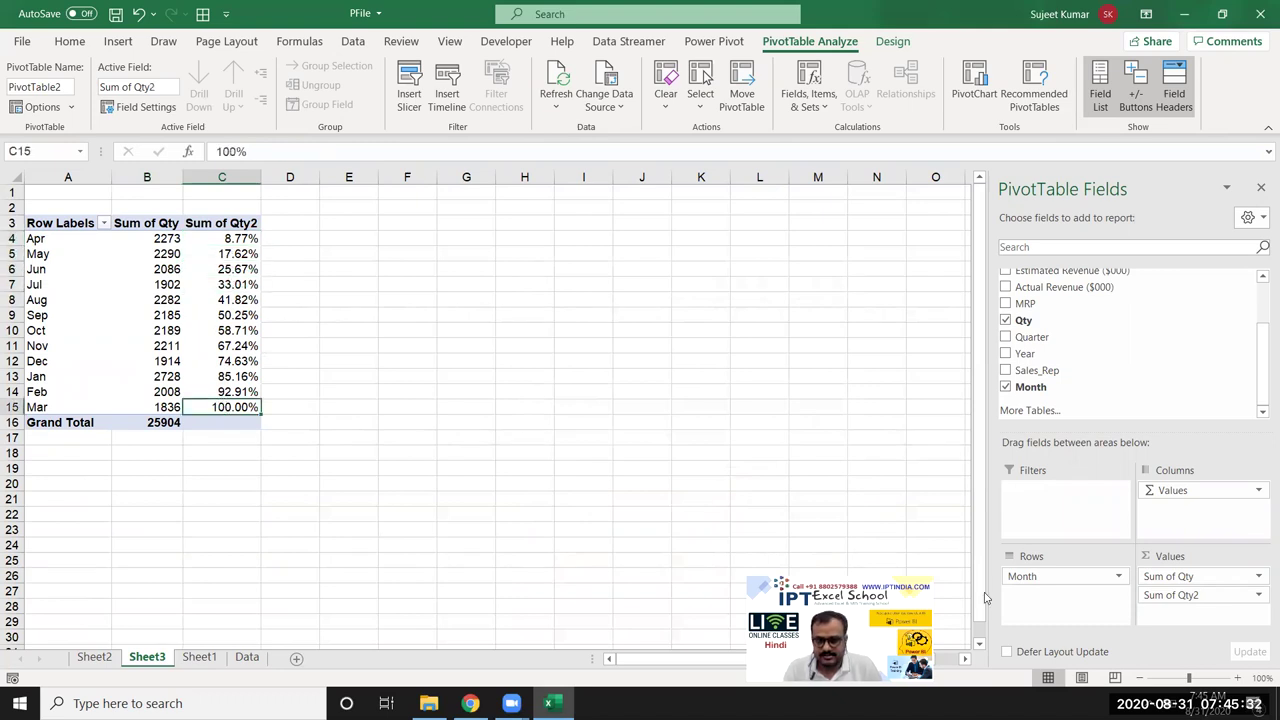
Step: Review Sum of Qty2's Show Values As options without changing them, then return to Sheet1
click(1180, 596)
click(1185, 571)
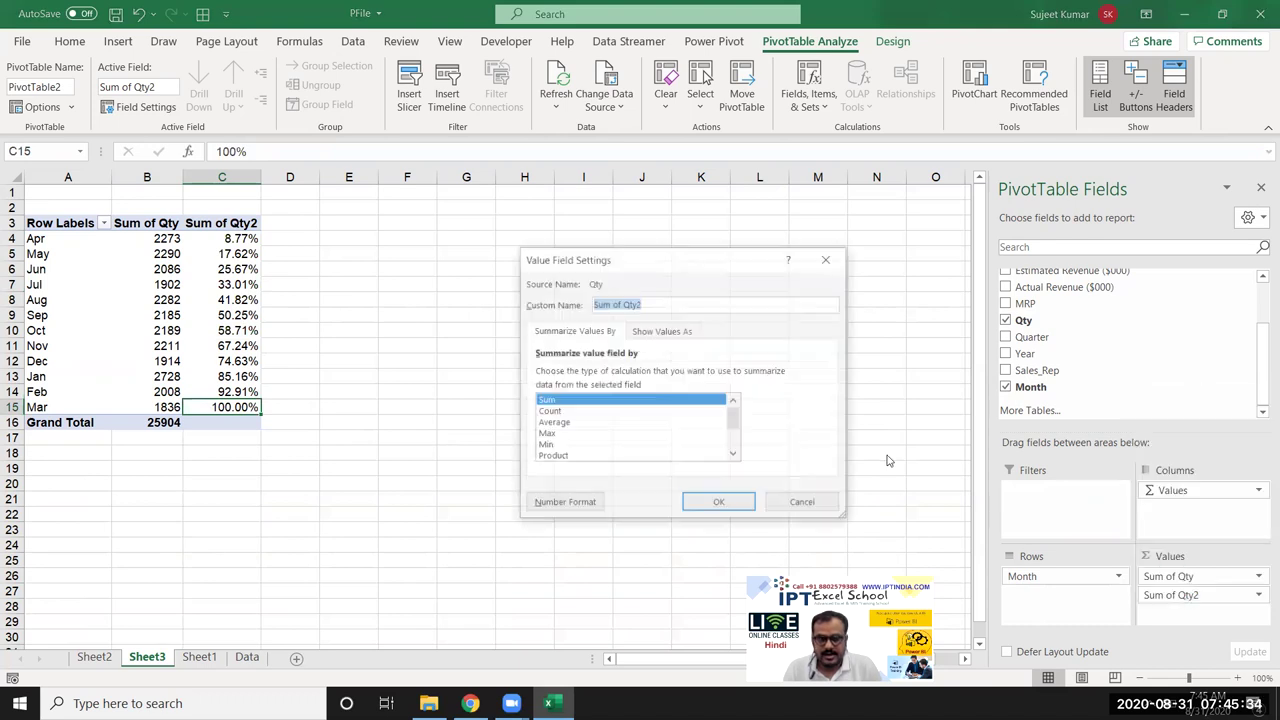
click(665, 332)
click(612, 376)
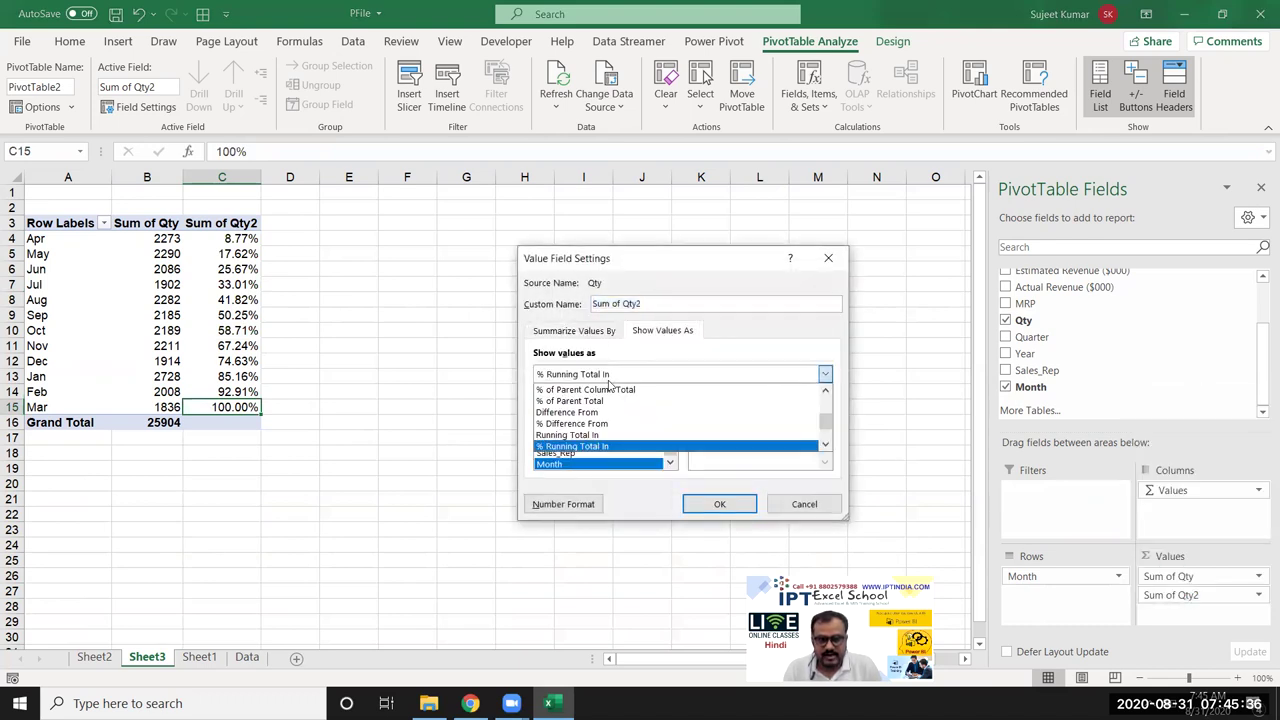
scroll(609, 438, up, 1)
scroll(600, 420, up, 2)
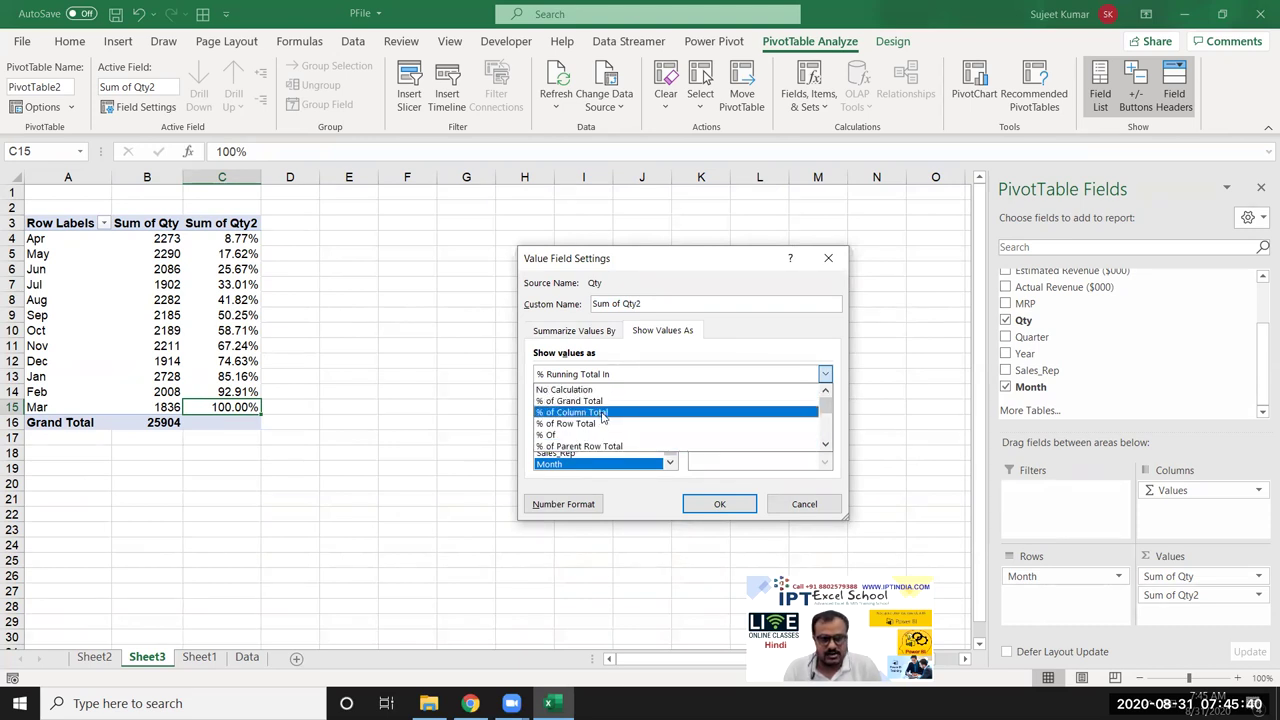
scroll(605, 420, down, 1)
scroll(612, 428, down, 1)
scroll(619, 434, down, 1)
scroll(619, 434, down, 1)
scroll(619, 434, down, 1)
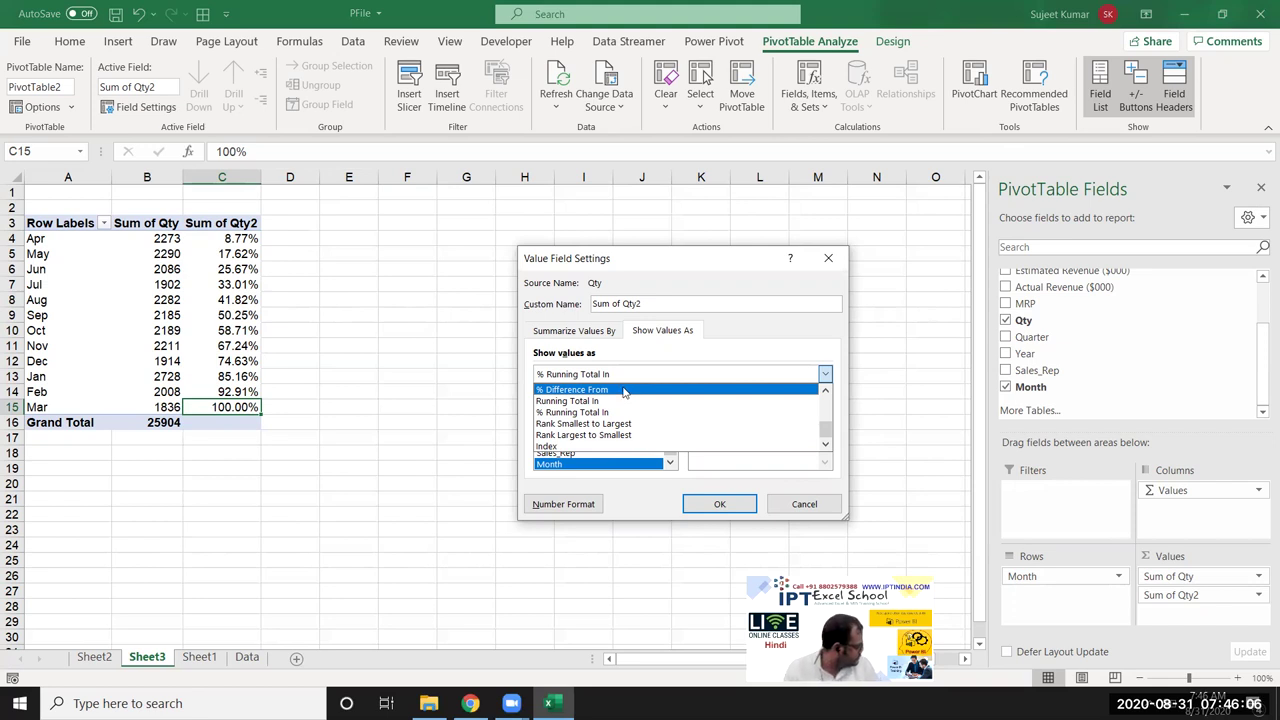
key(Escape)
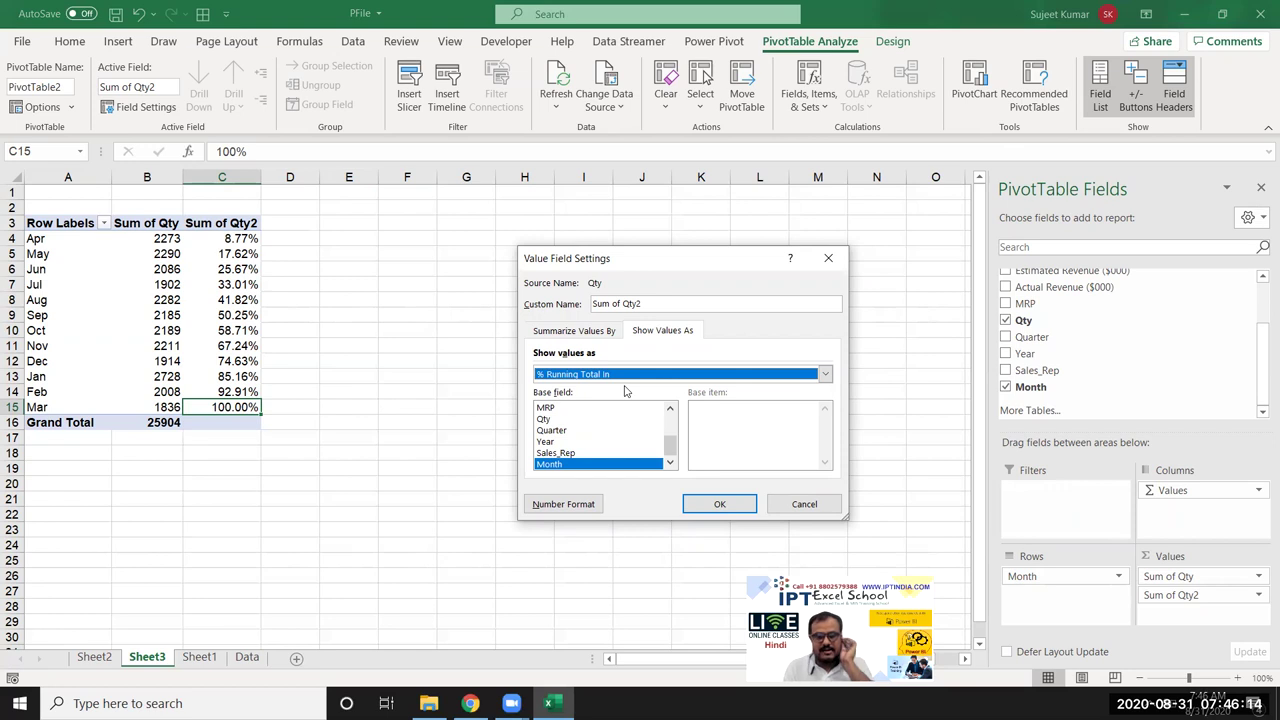
click(804, 504)
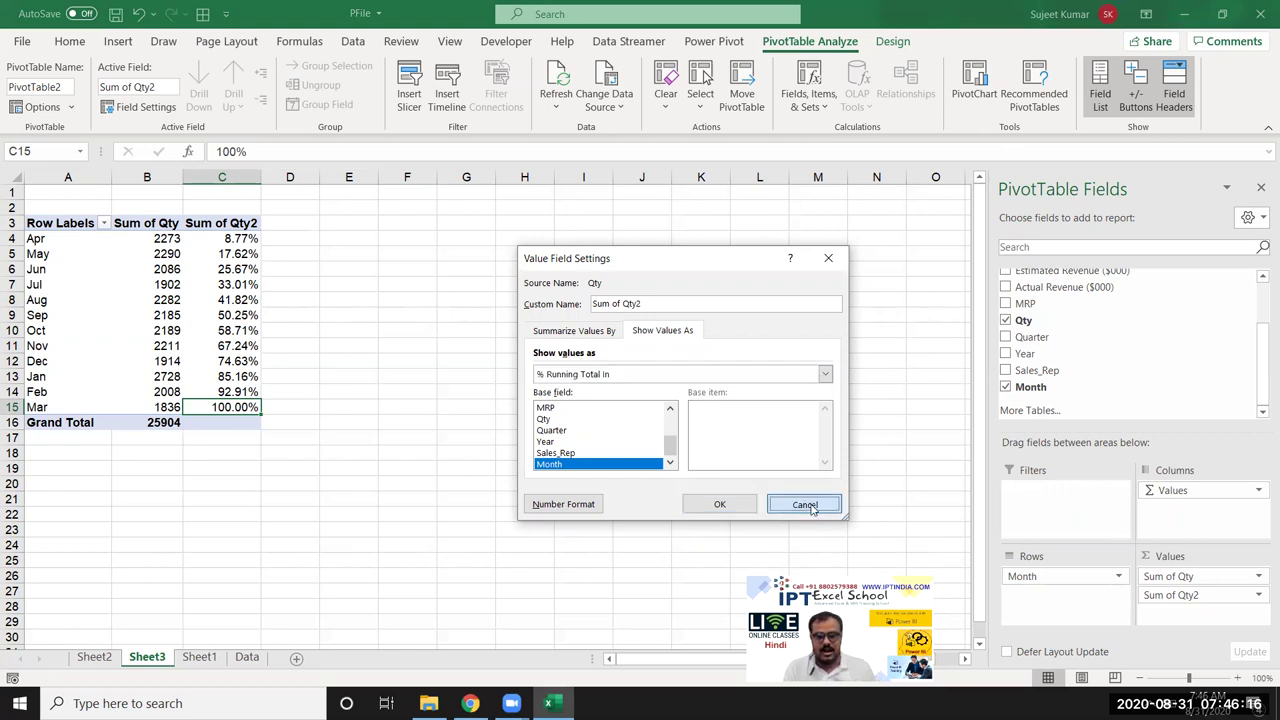
click(199, 657)
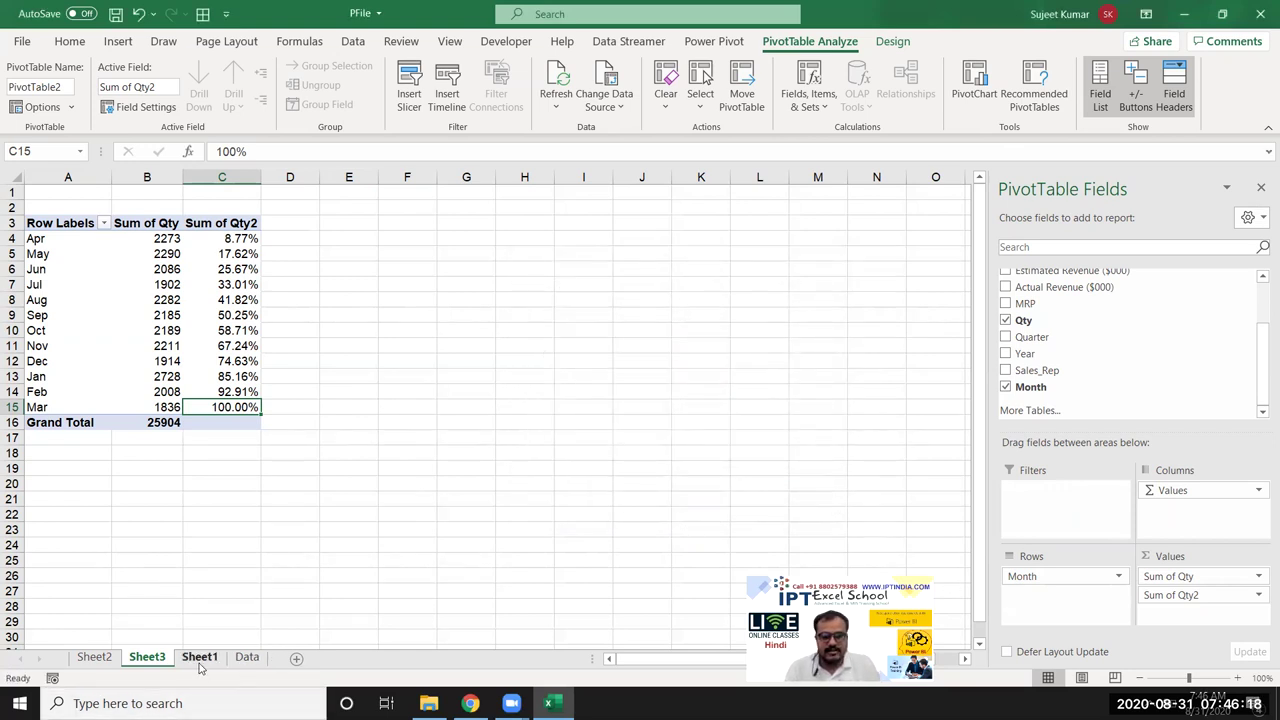
Step: Insert a new pivot table from the Sheet1 data on a new sheet
click(481, 298)
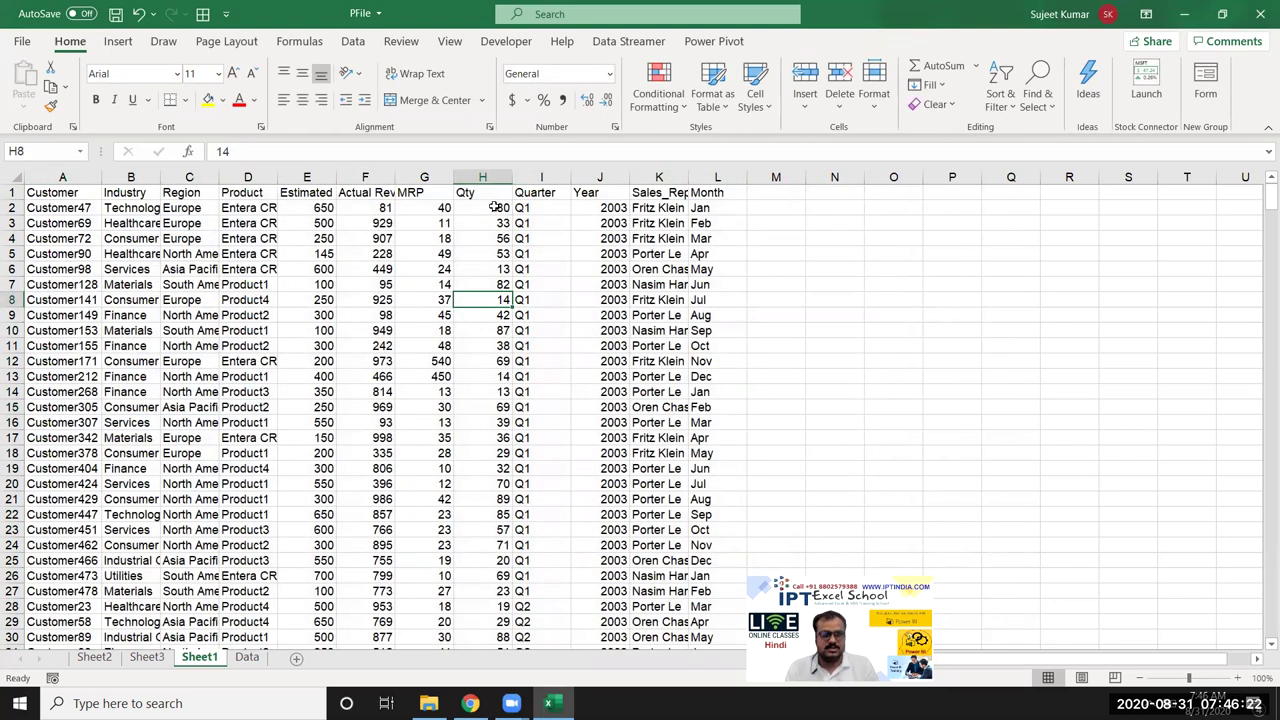
drag(428, 177, 468, 180)
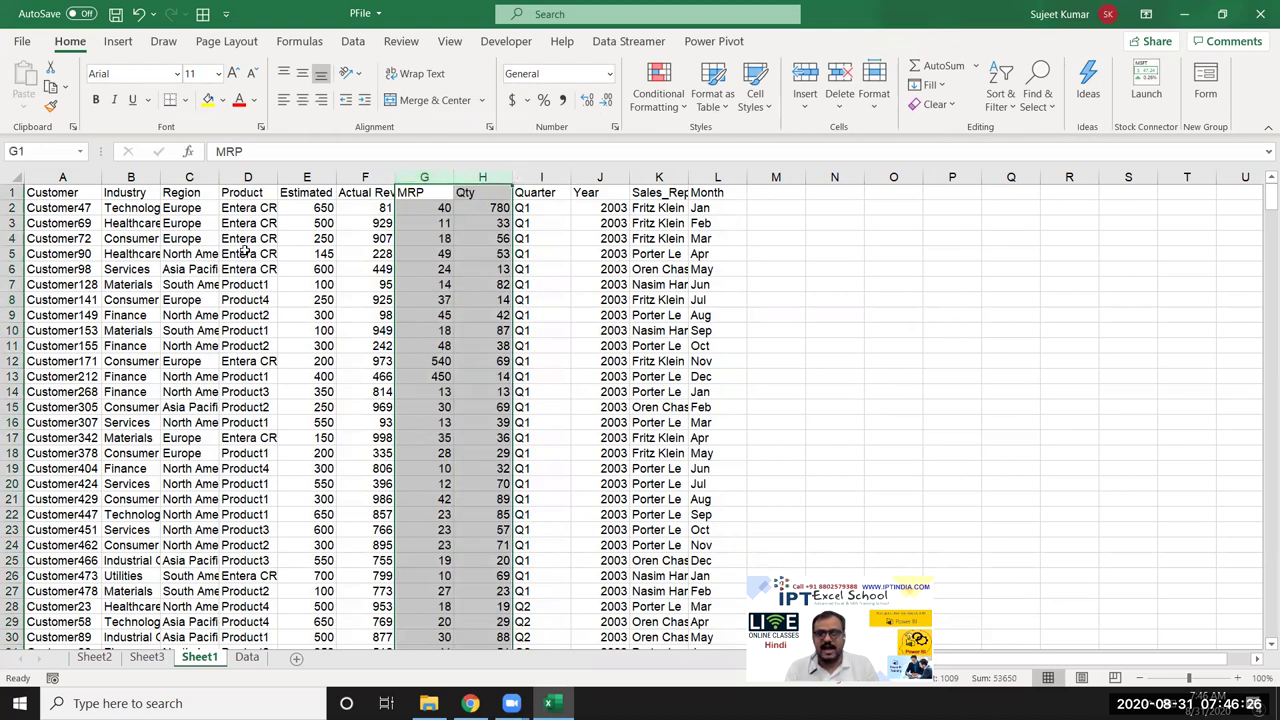
click(77, 204)
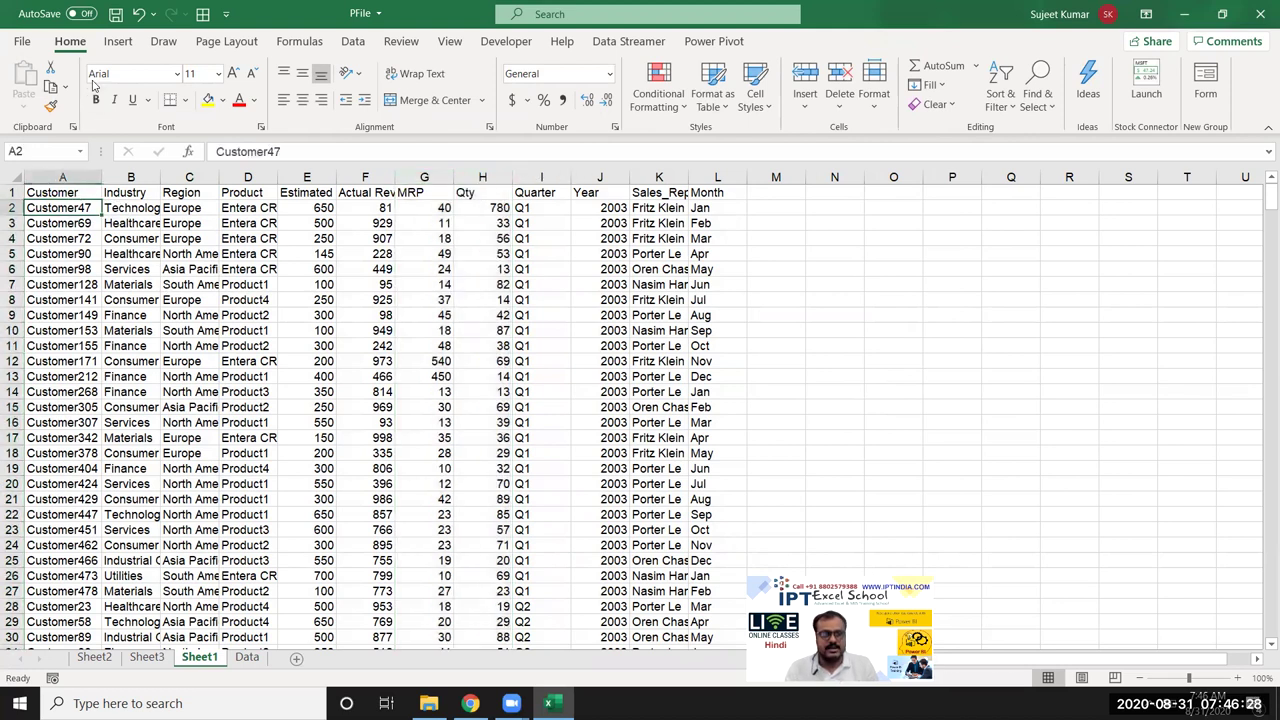
click(118, 41)
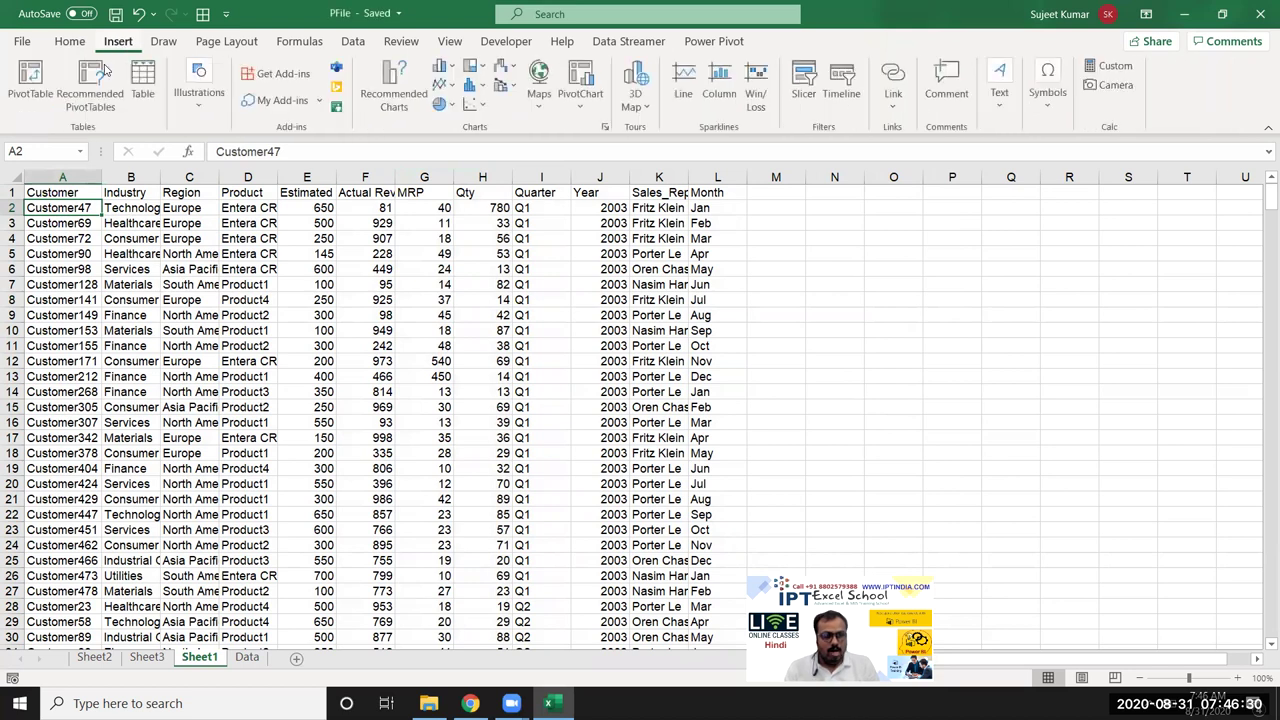
click(30, 85)
click(735, 512)
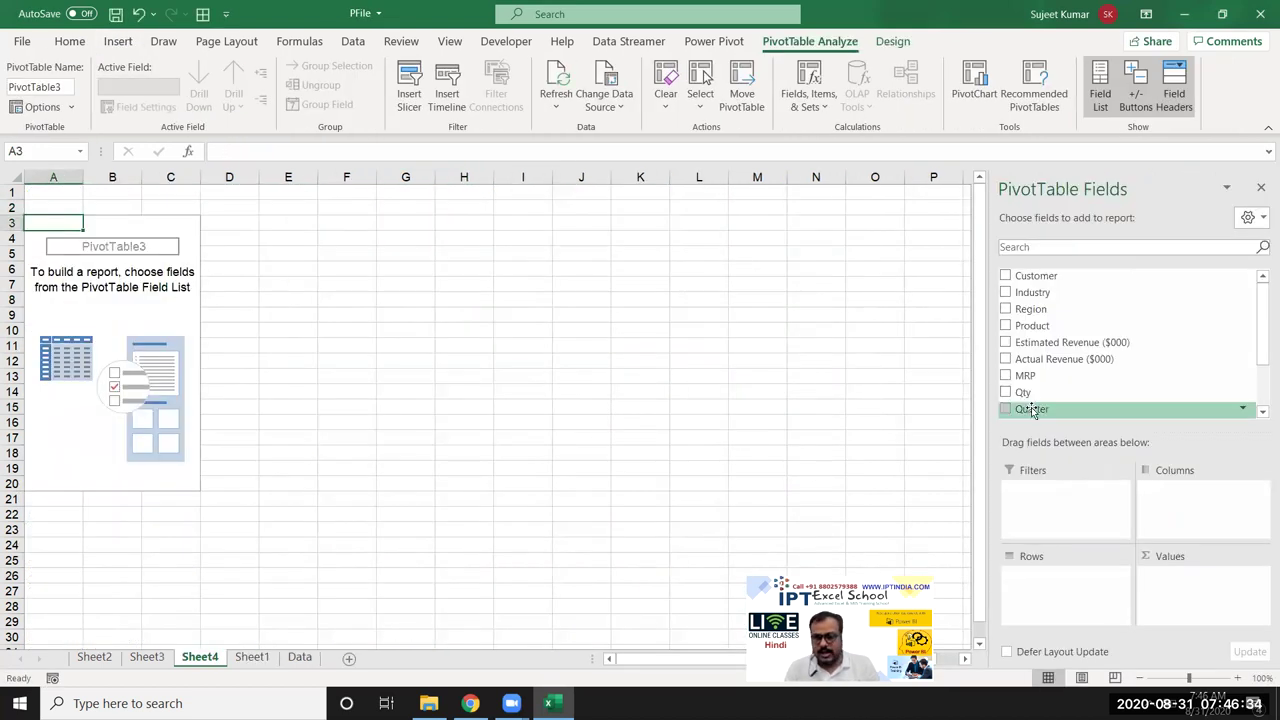
Step: Add MRP and Qty to Values and Region to Rows, totalling 15746 and 37904
drag(1038, 385, 1190, 582)
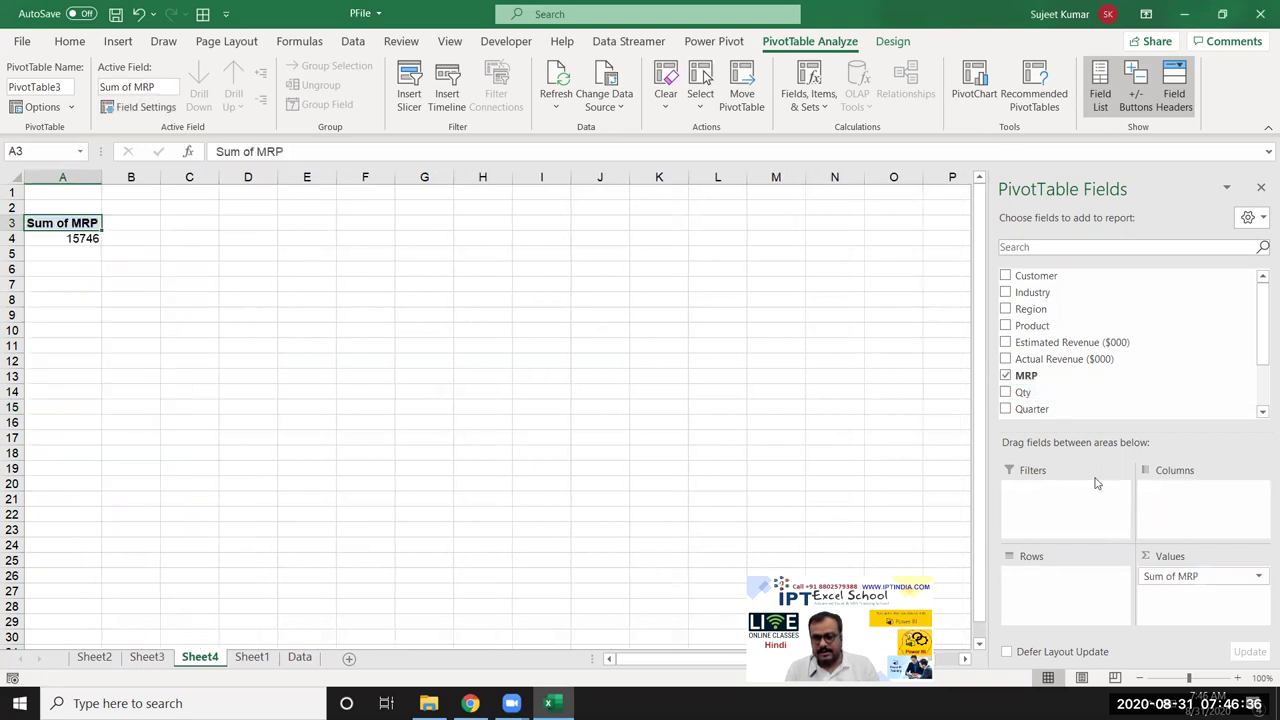
drag(1030, 393, 1190, 598)
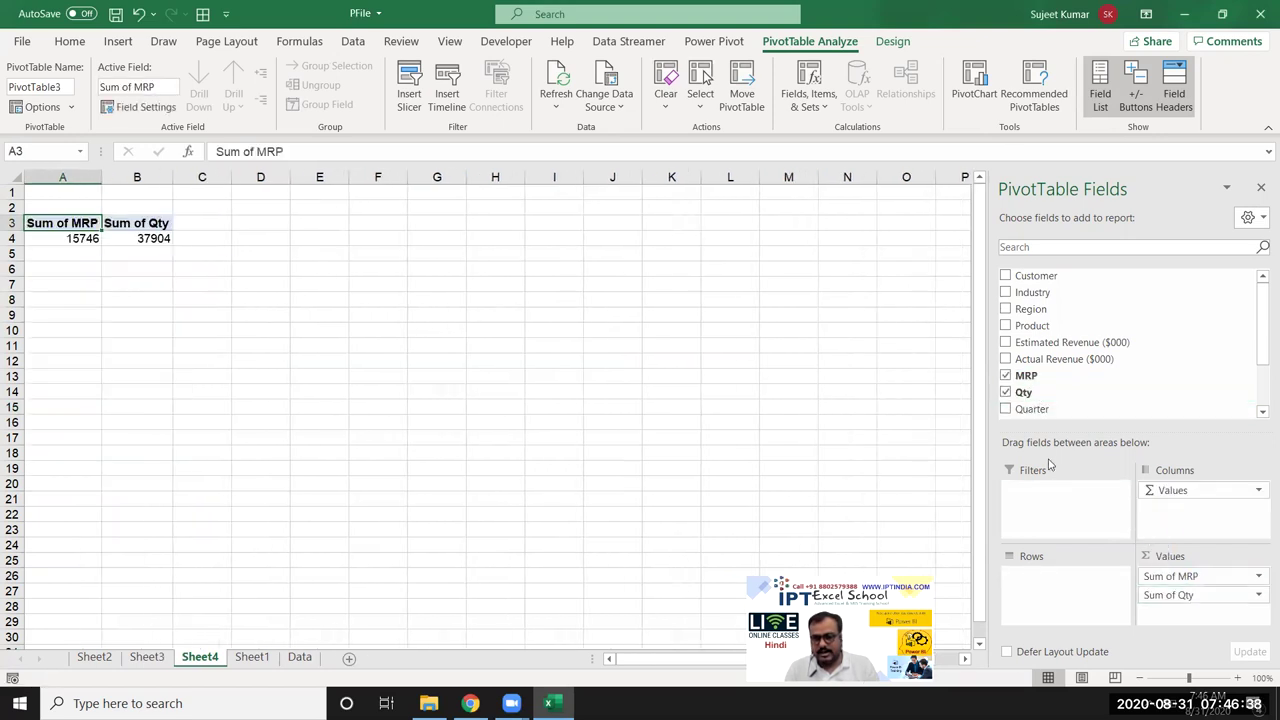
drag(1031, 309, 1080, 577)
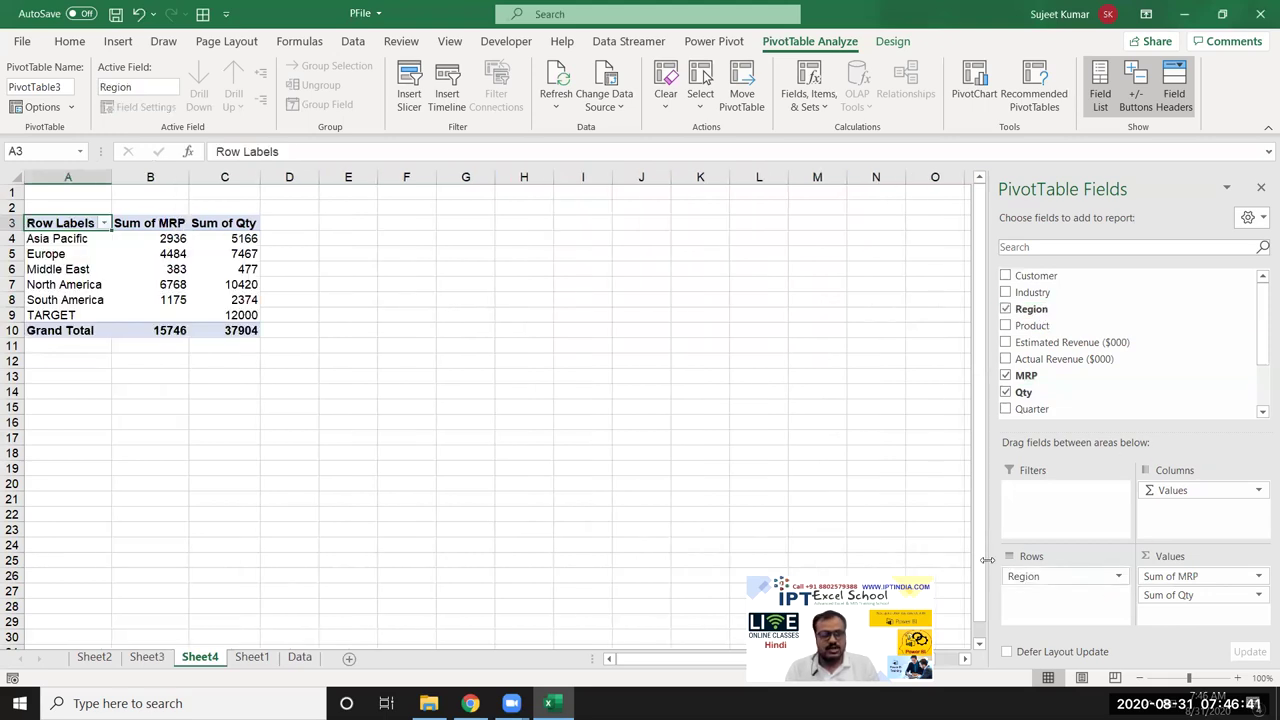
click(173, 238)
click(216, 238)
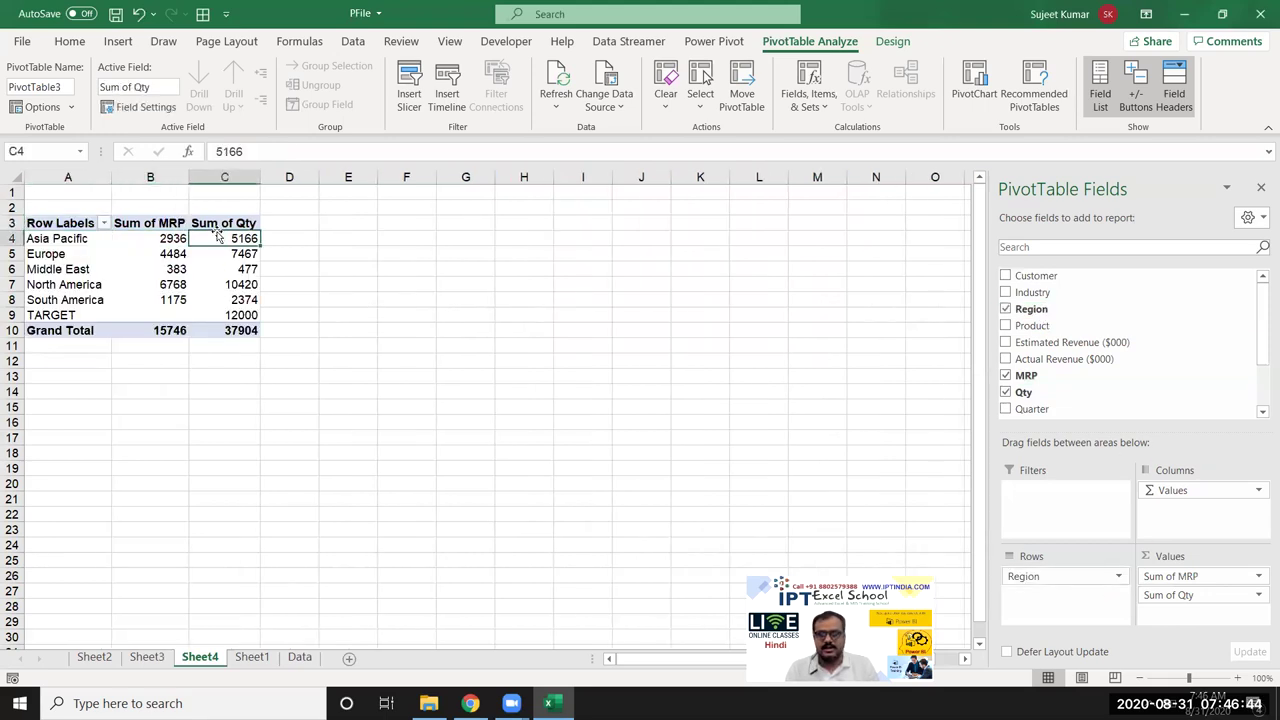
click(151, 239)
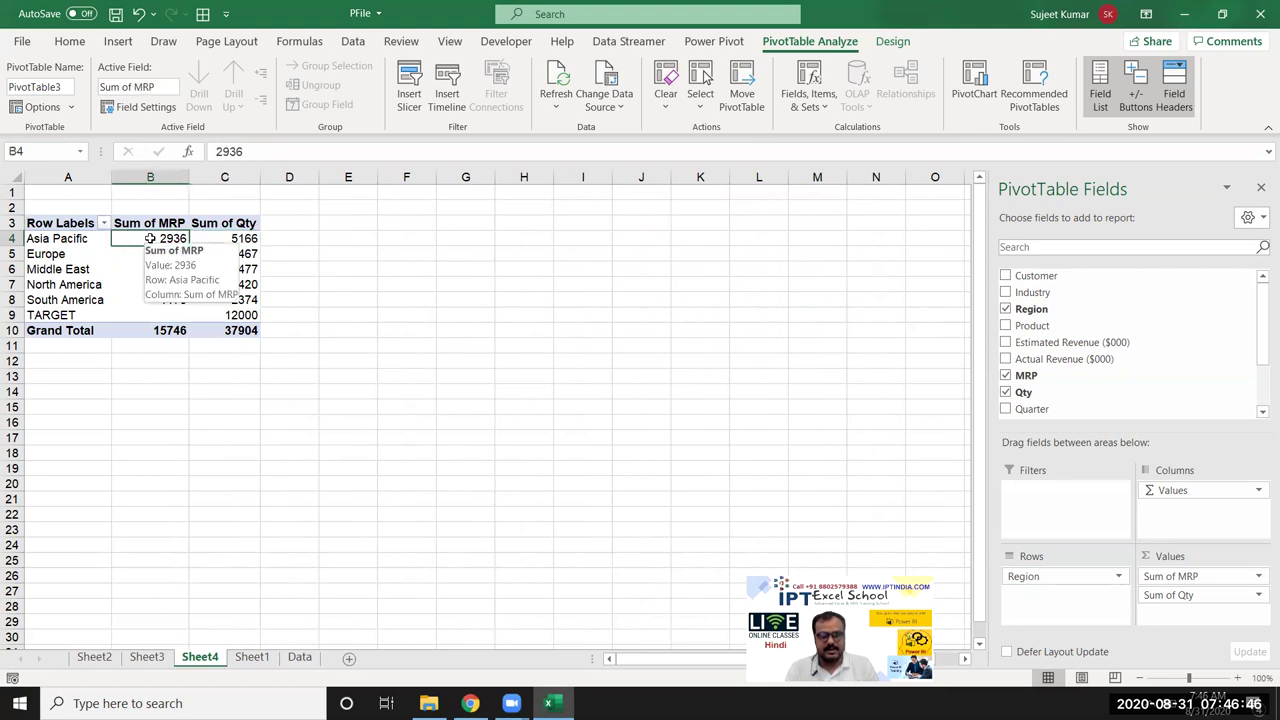
Step: Summarize MRP by Average instead of Sum, giving Asia Pacific 28.23 and Grand Total 31.30
click(1225, 576)
click(1205, 557)
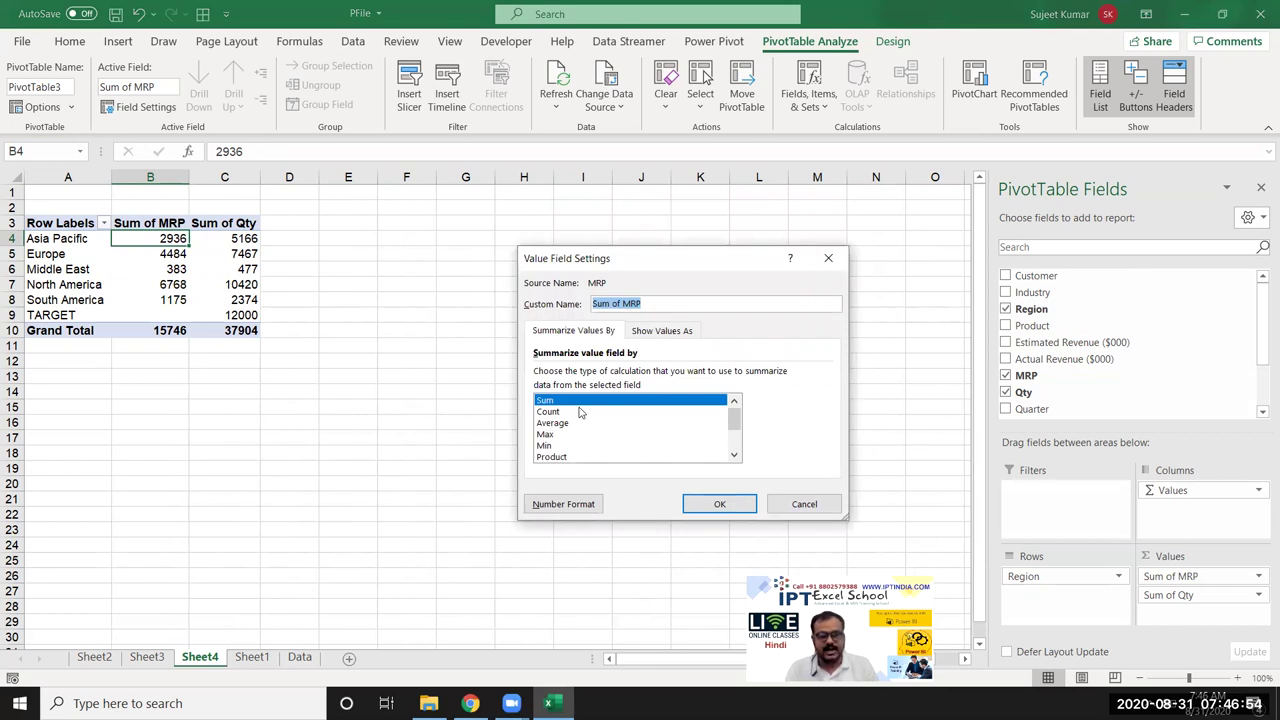
click(655, 331)
click(600, 332)
click(566, 423)
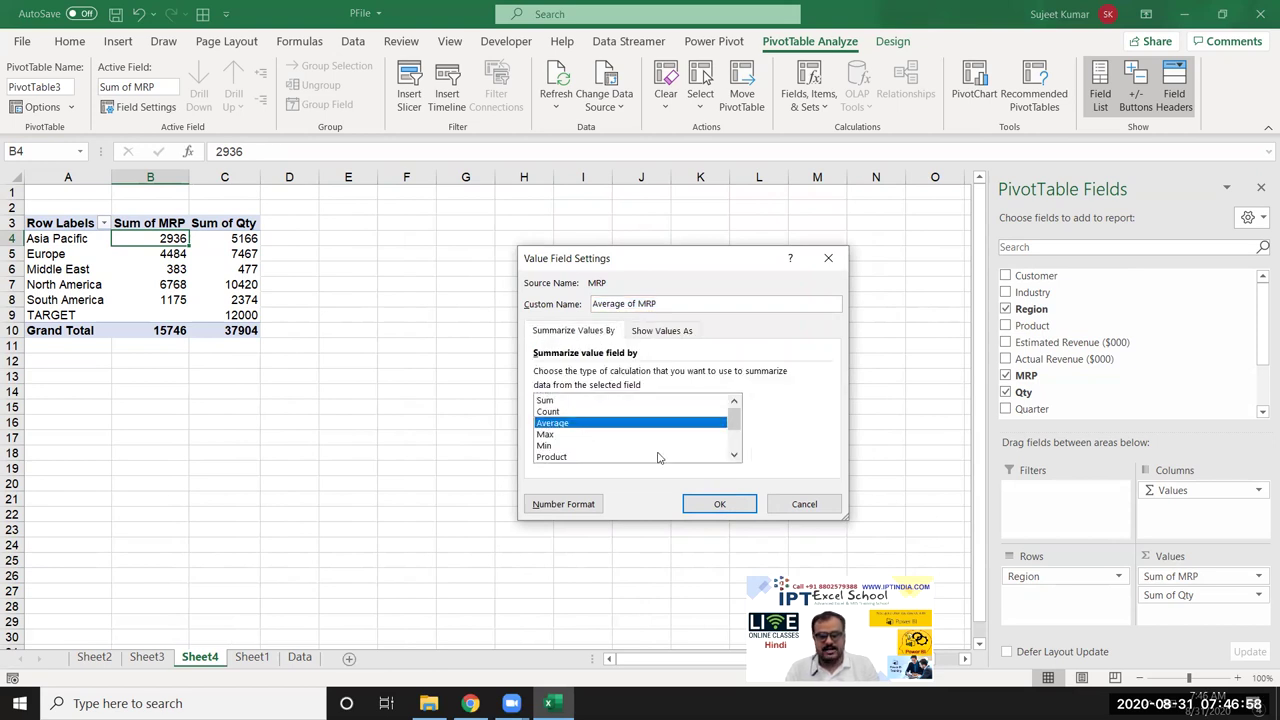
click(716, 504)
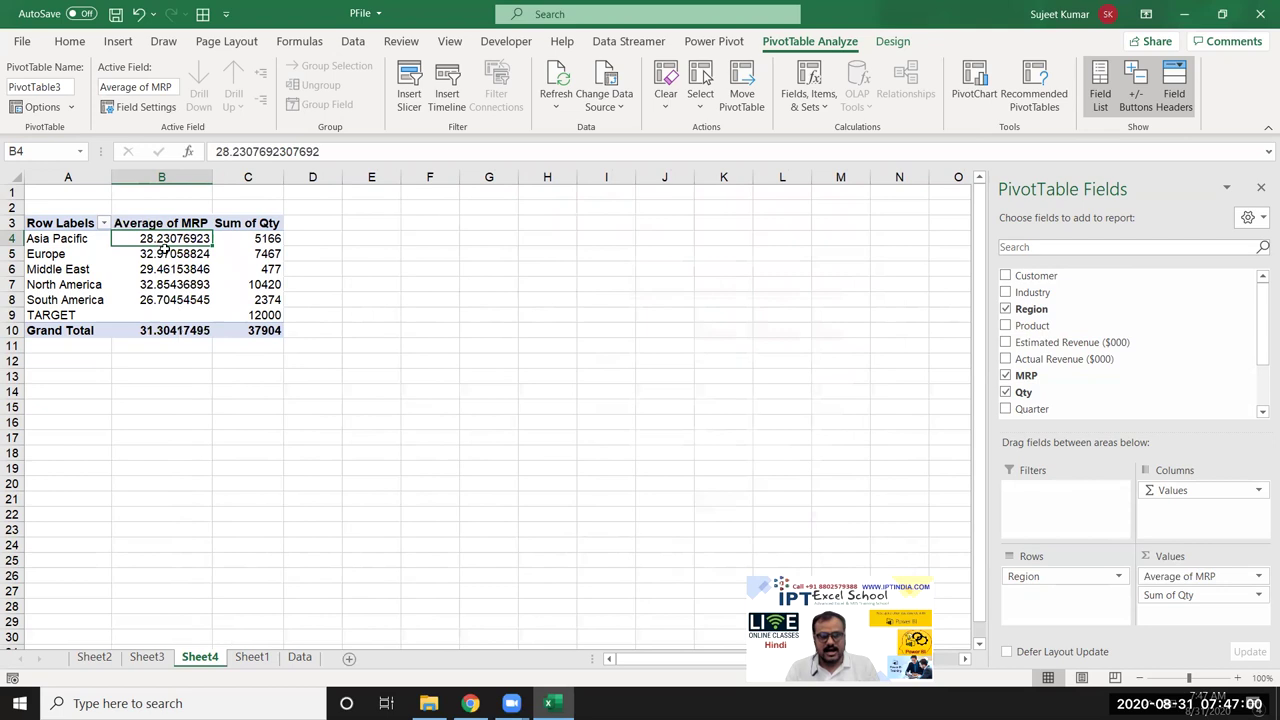
Step: Compare the pivot's regional Qty values against Sheet1's MRP and Qty columns, then return to Sheet4
click(253, 243)
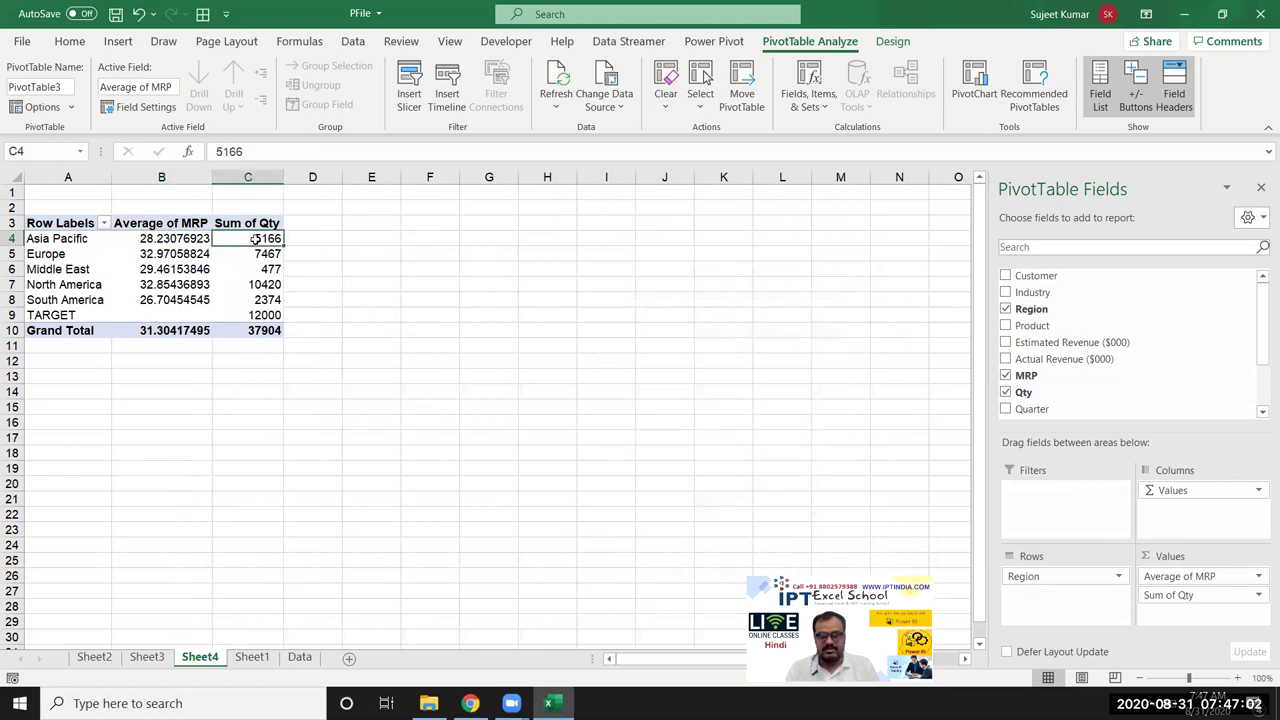
drag(300, 240, 318, 319)
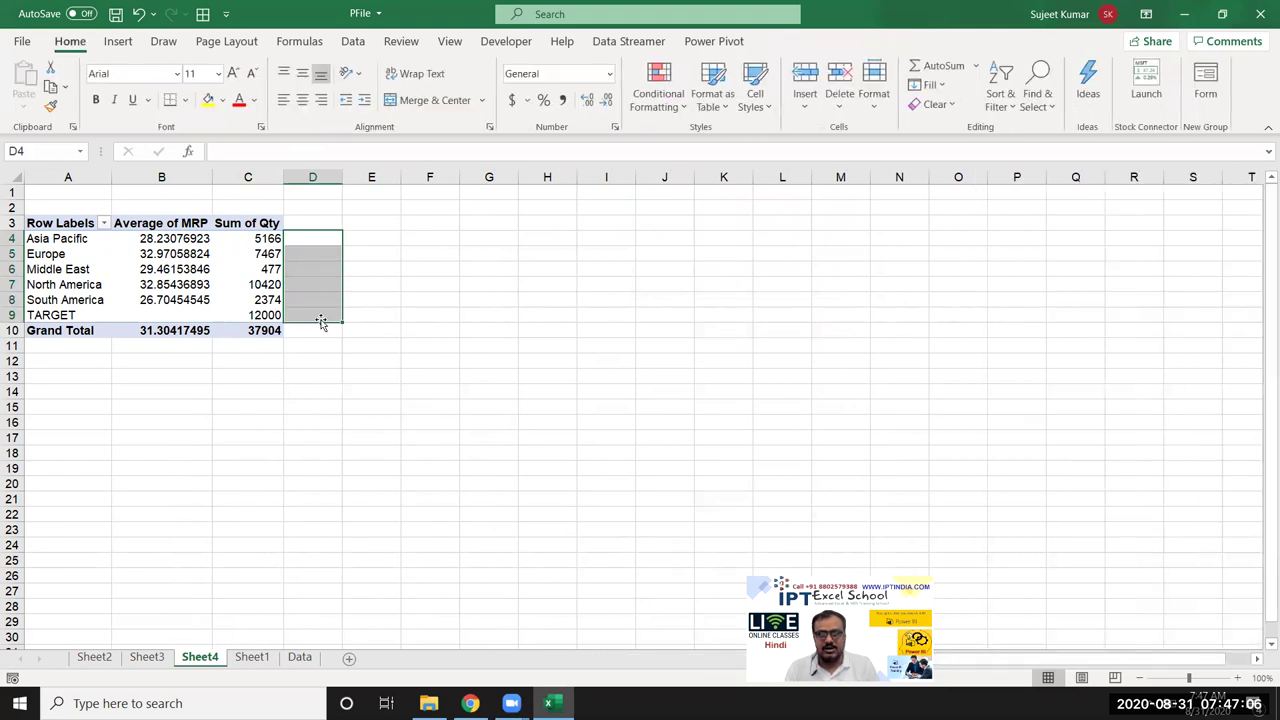
click(251, 272)
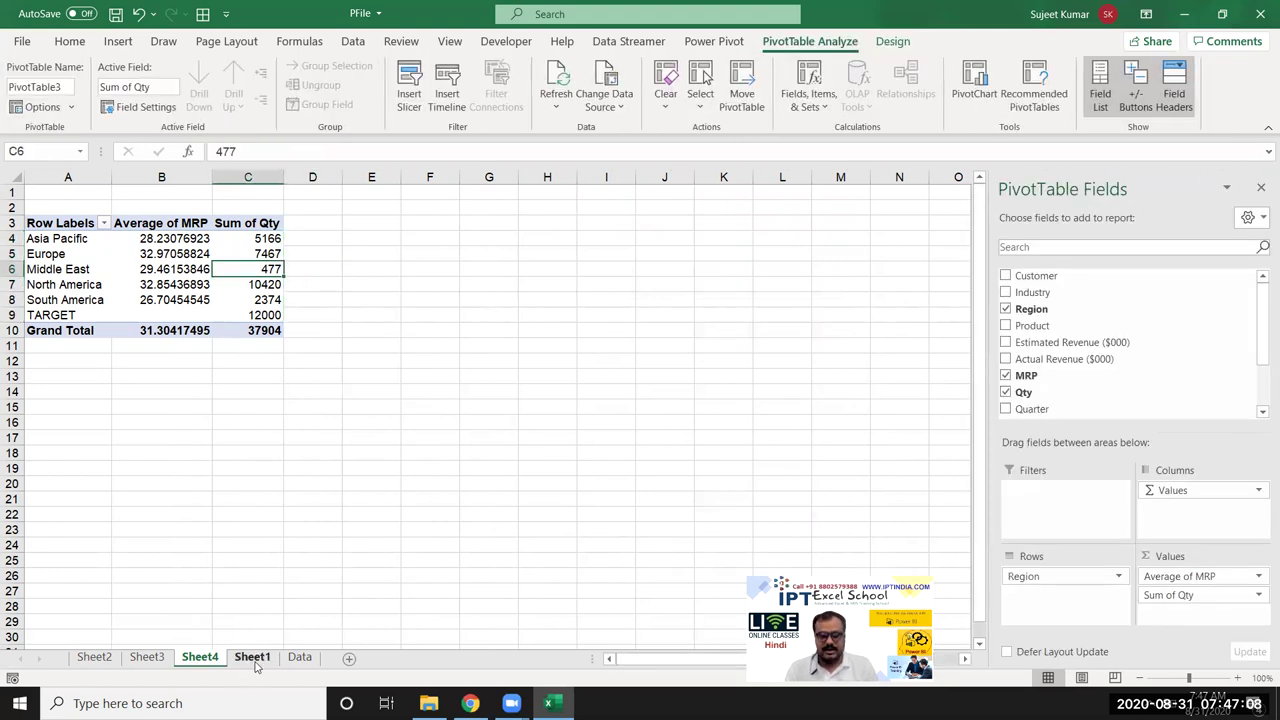
click(253, 660)
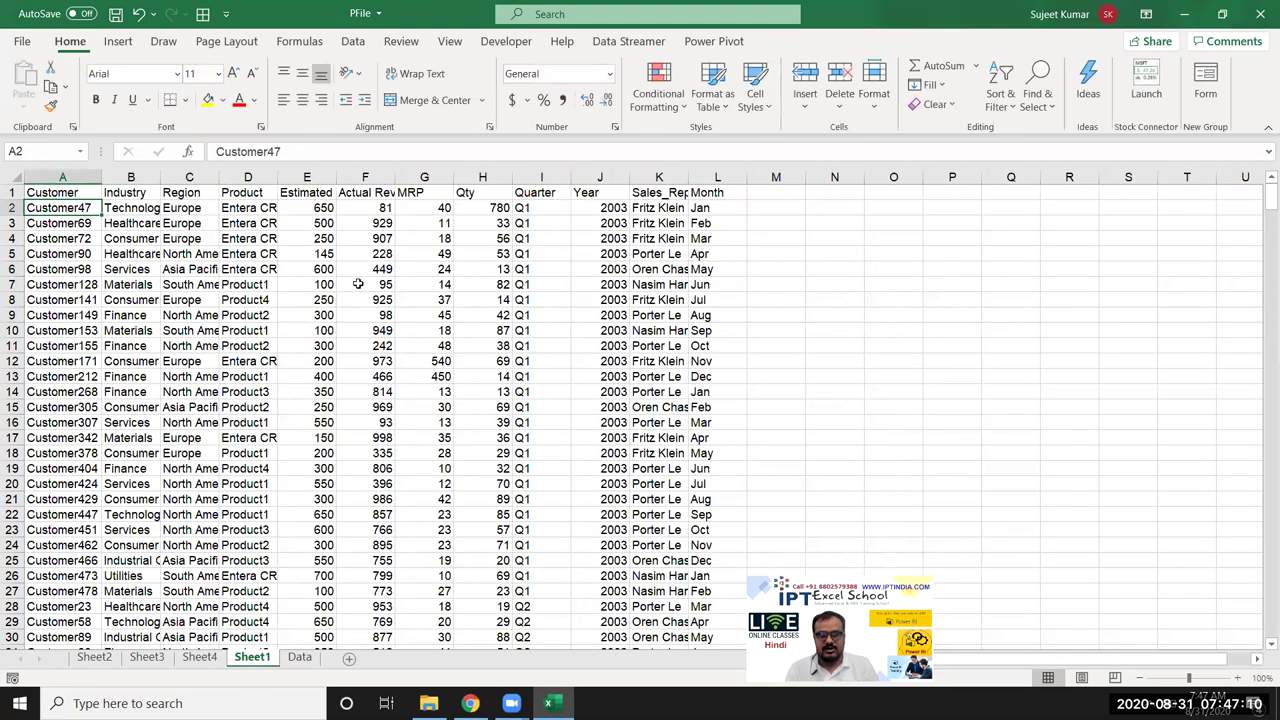
click(472, 177)
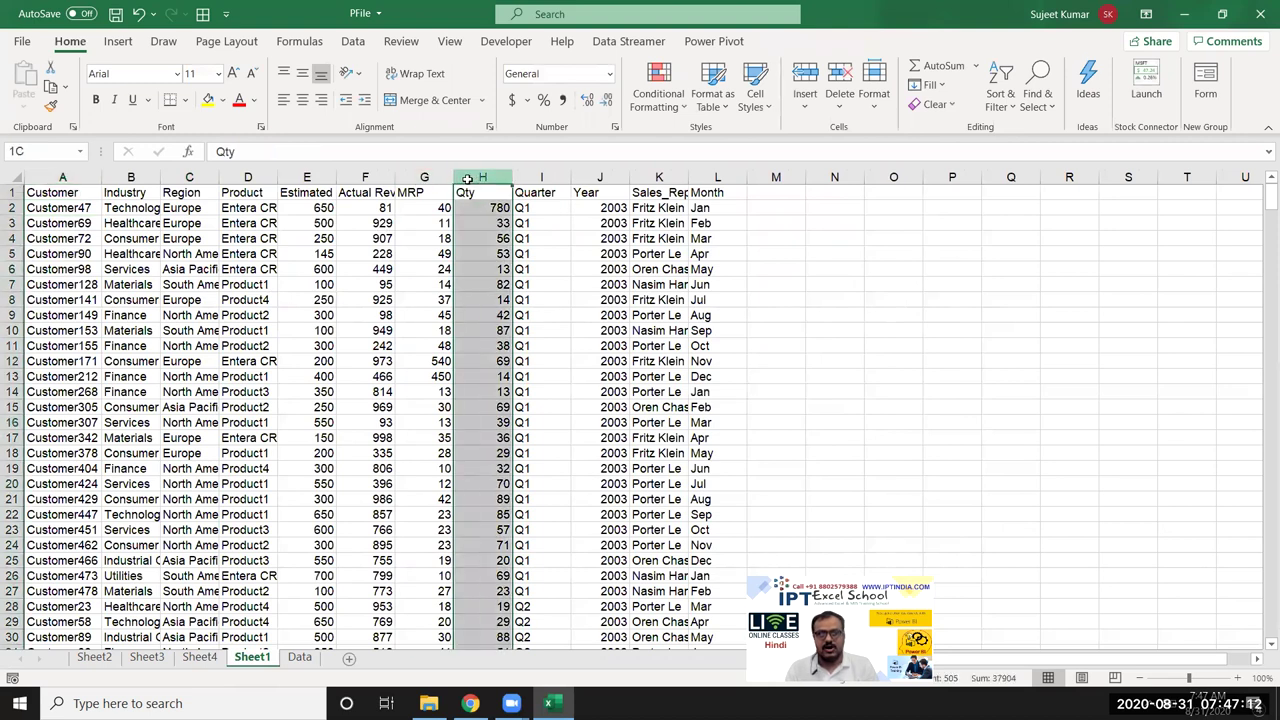
drag(467, 178, 446, 180)
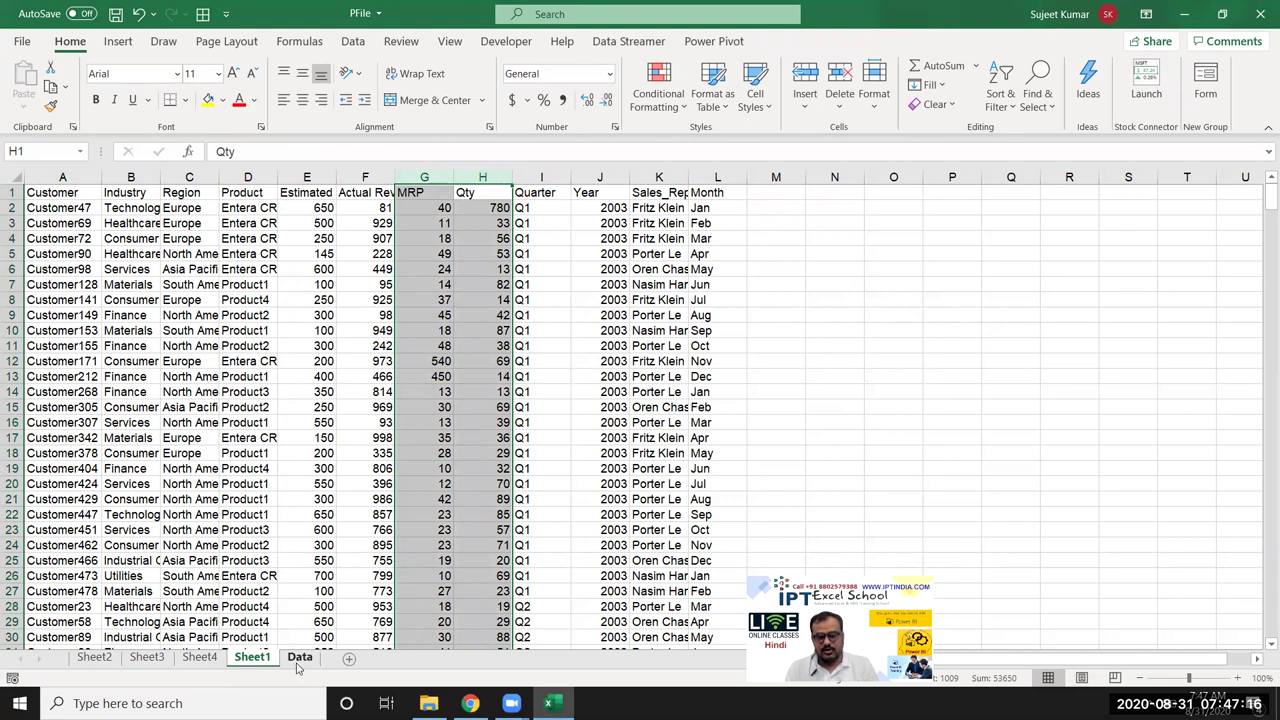
click(199, 660)
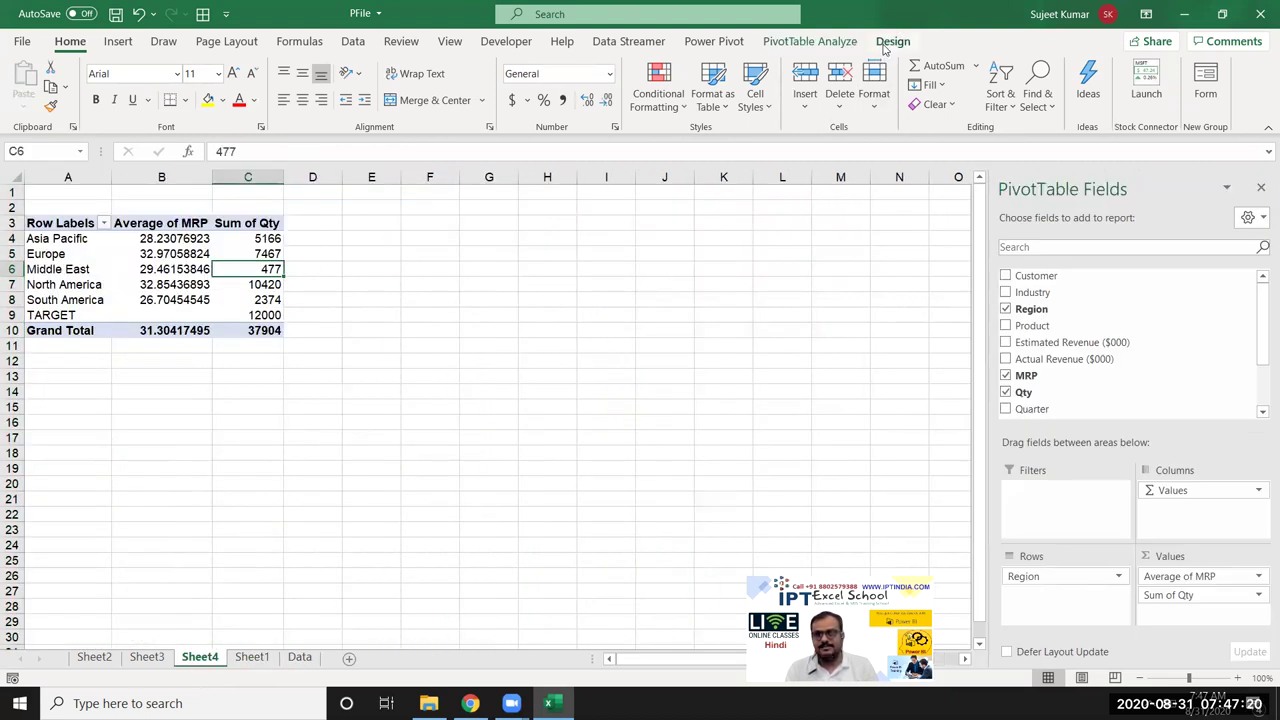
click(850, 44)
click(832, 100)
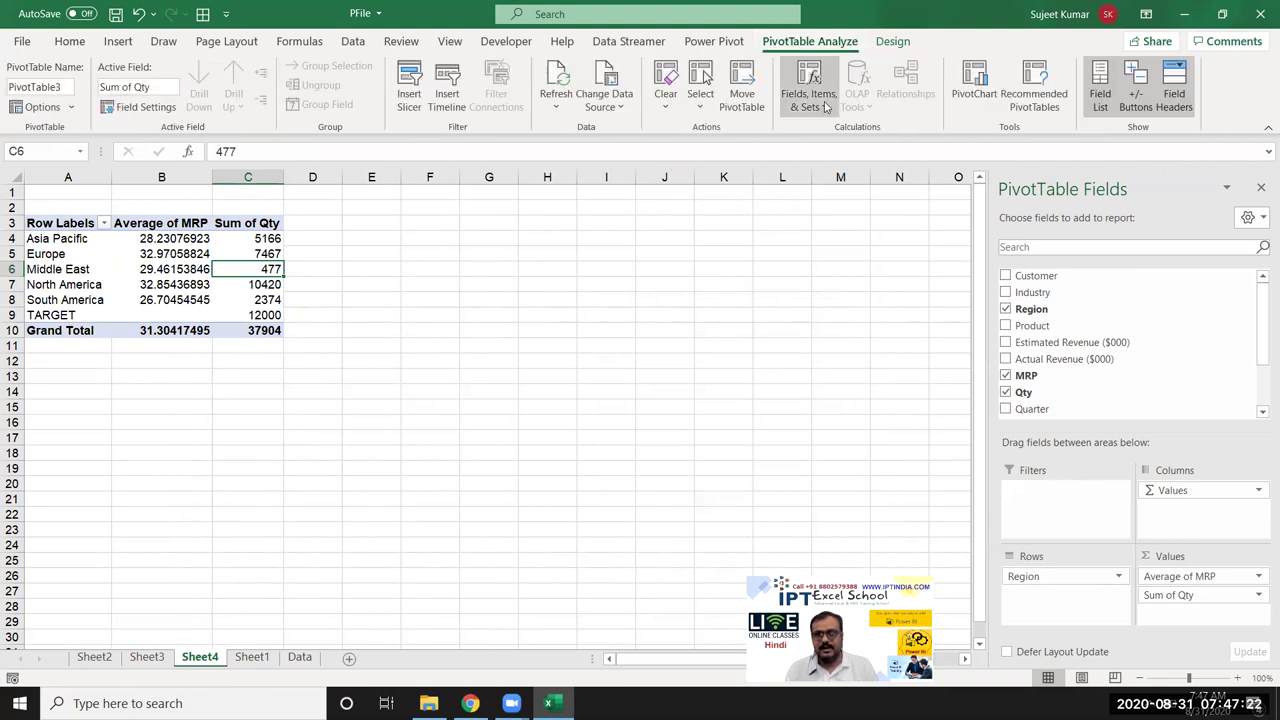
Step: Create a calculated field named Total defined as =Qty*MRP
click(826, 135)
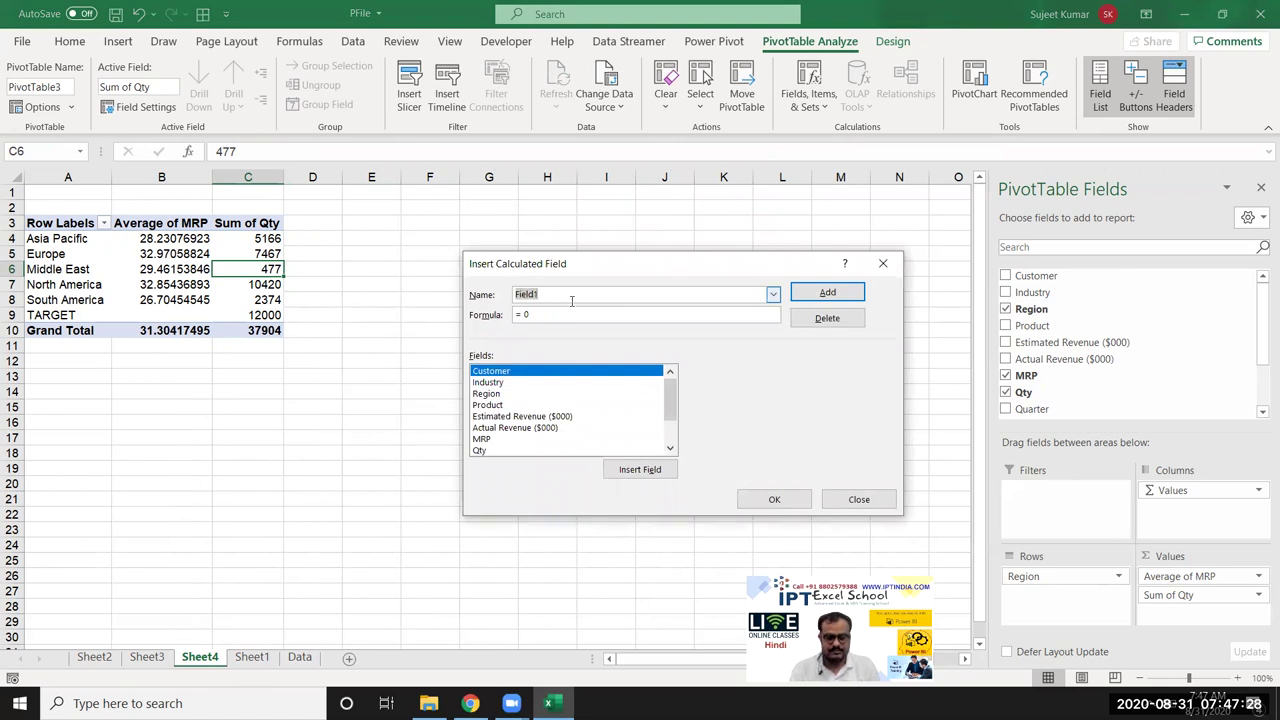
text(Total)
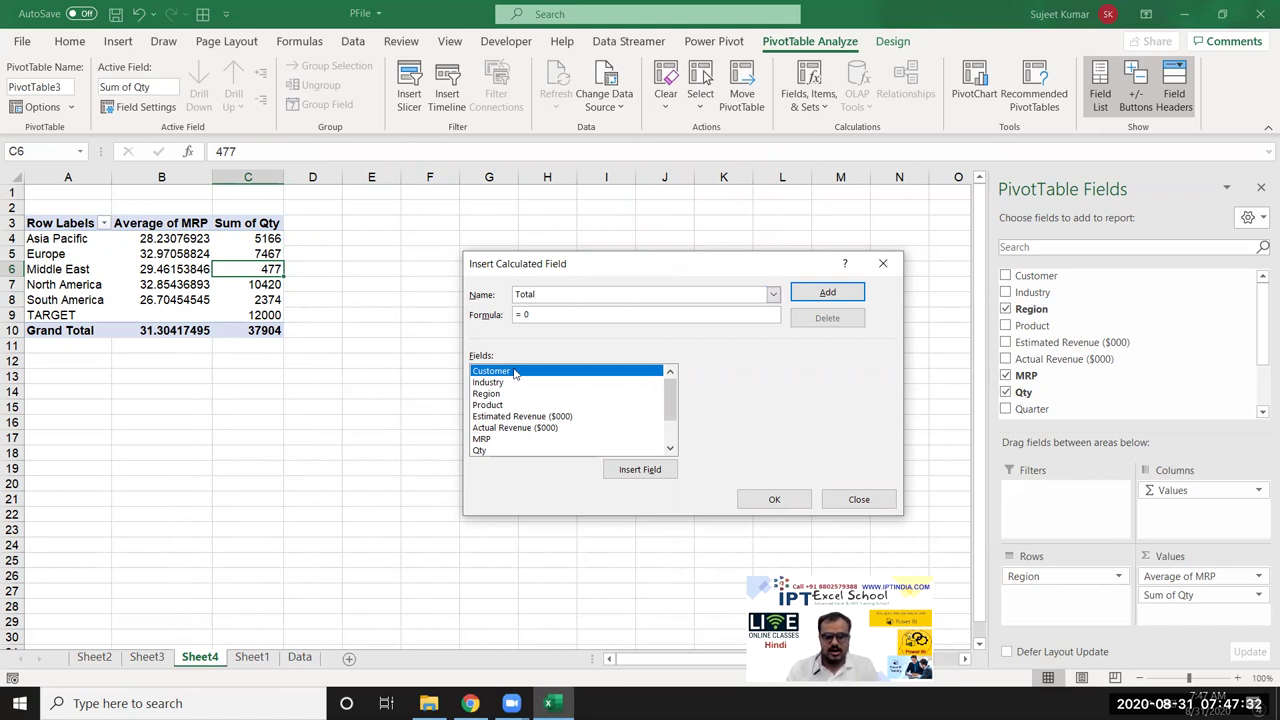
click(485, 440)
click(487, 450)
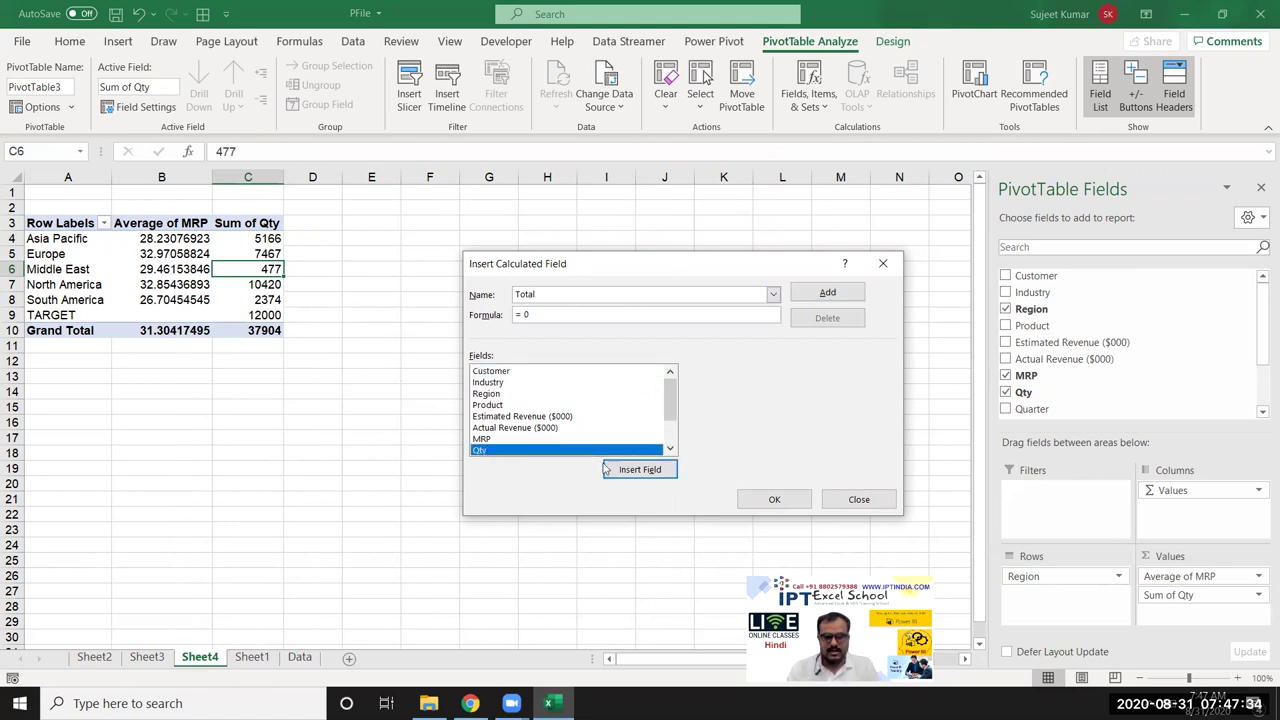
click(610, 469)
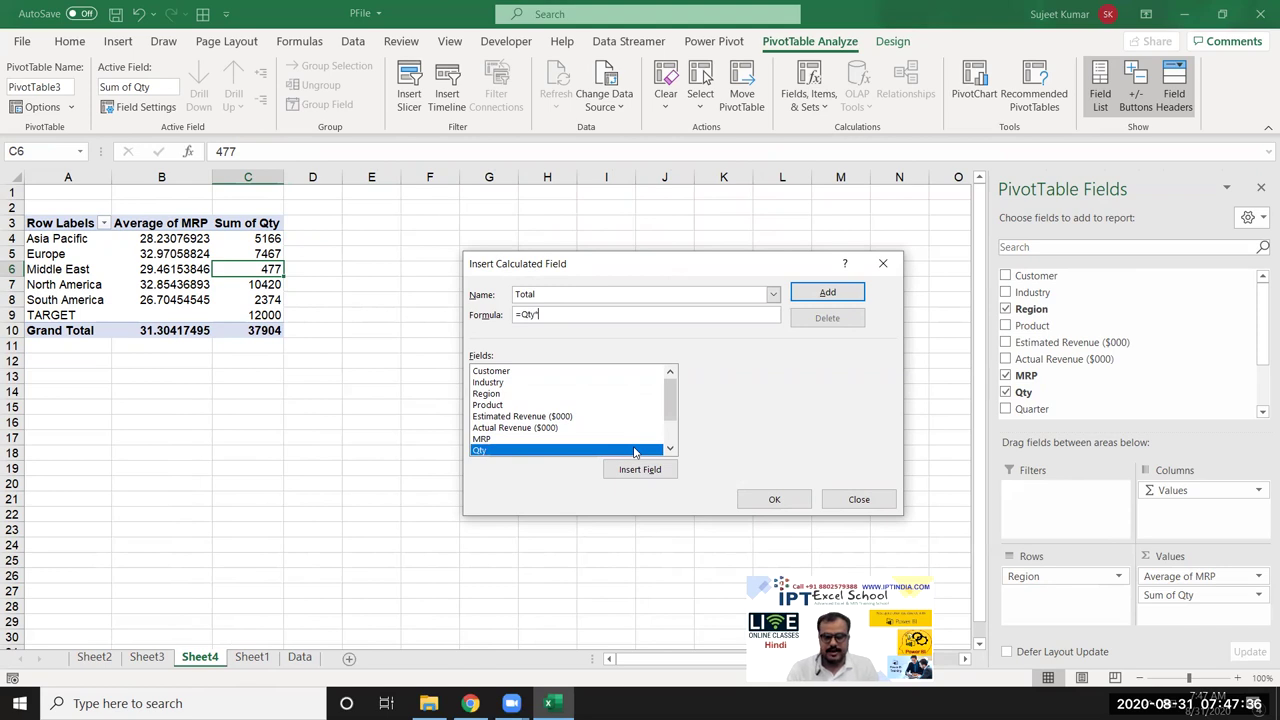
double_click(614, 441)
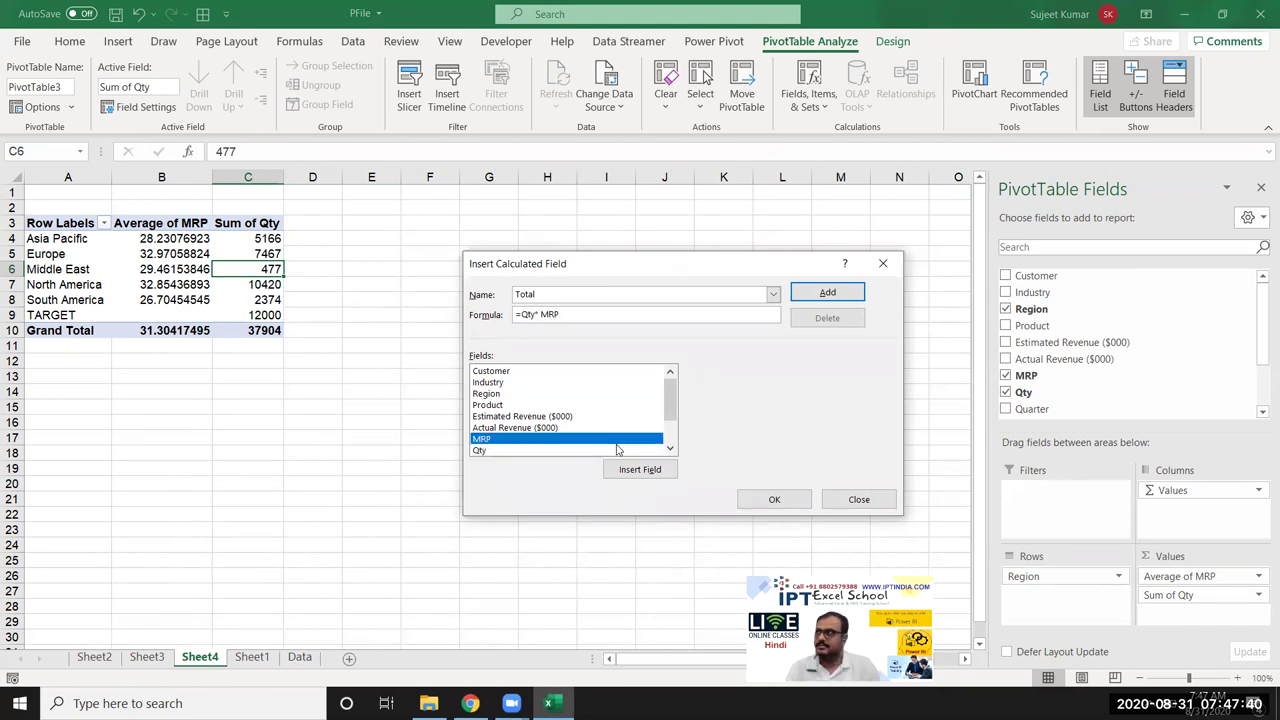
click(828, 292)
click(755, 499)
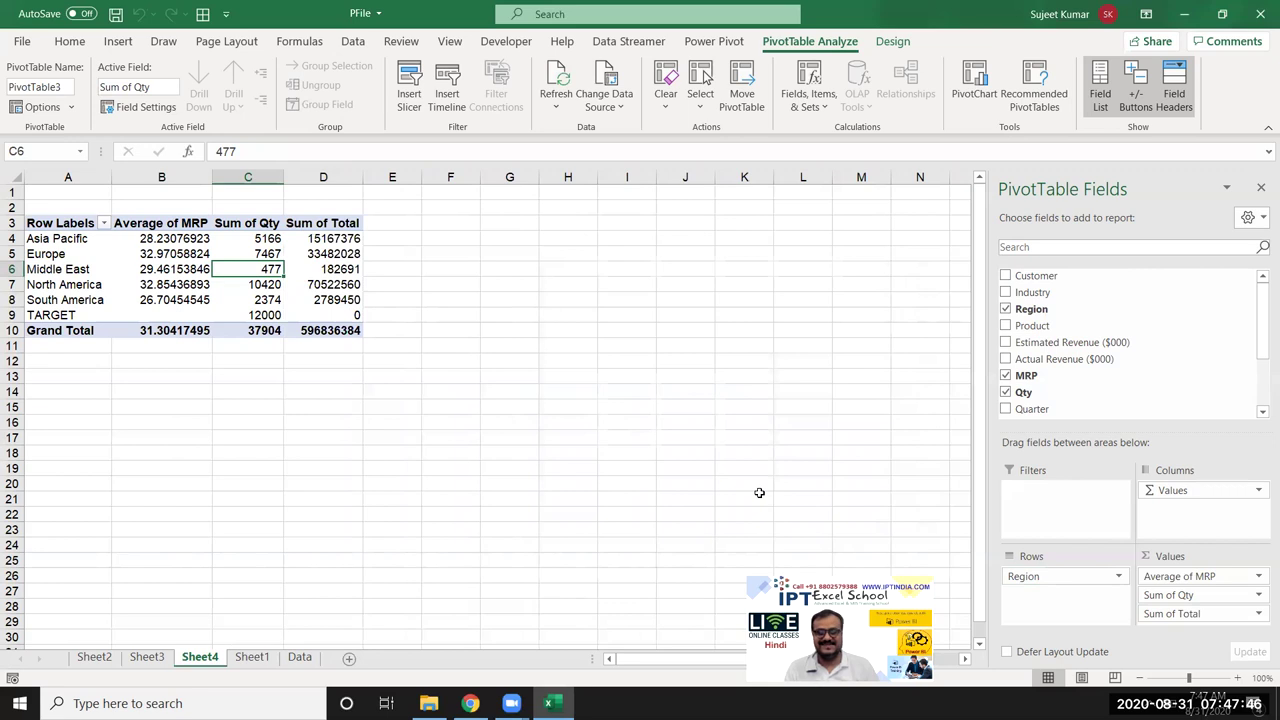
Step: Add a calculated field GST defined as Total*18%
drag(338, 237, 339, 299)
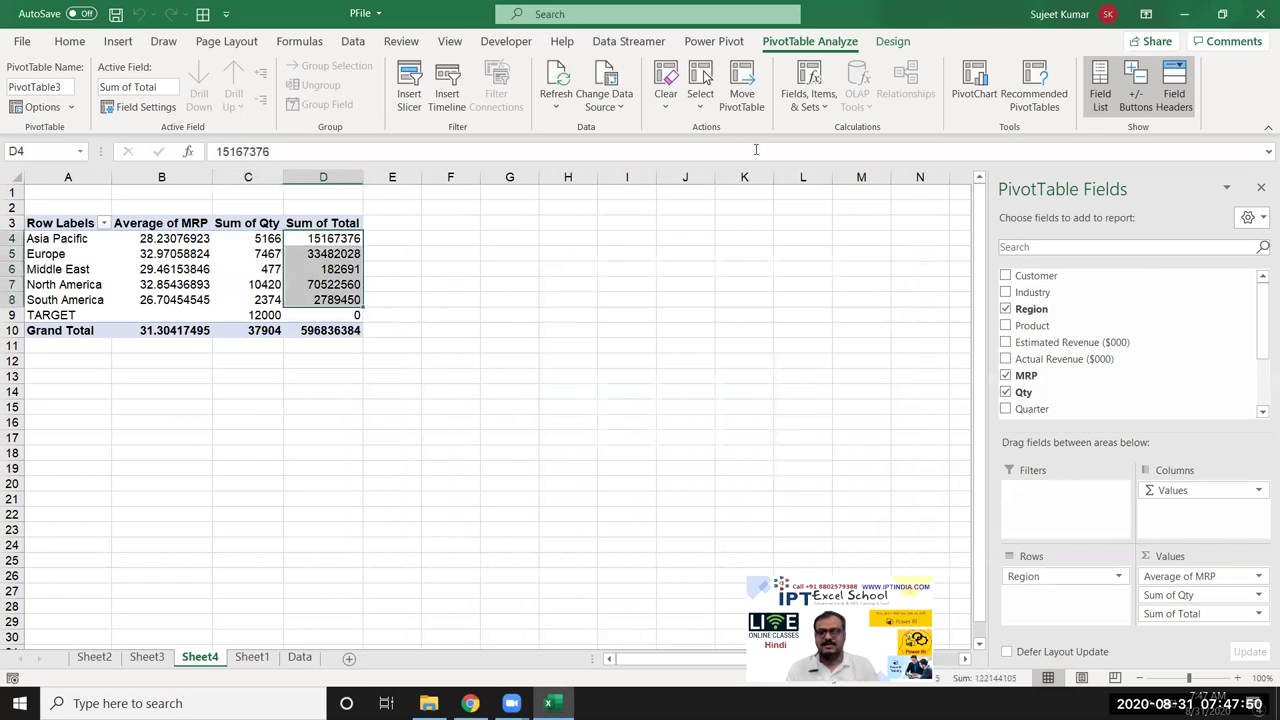
click(810, 100)
click(826, 130)
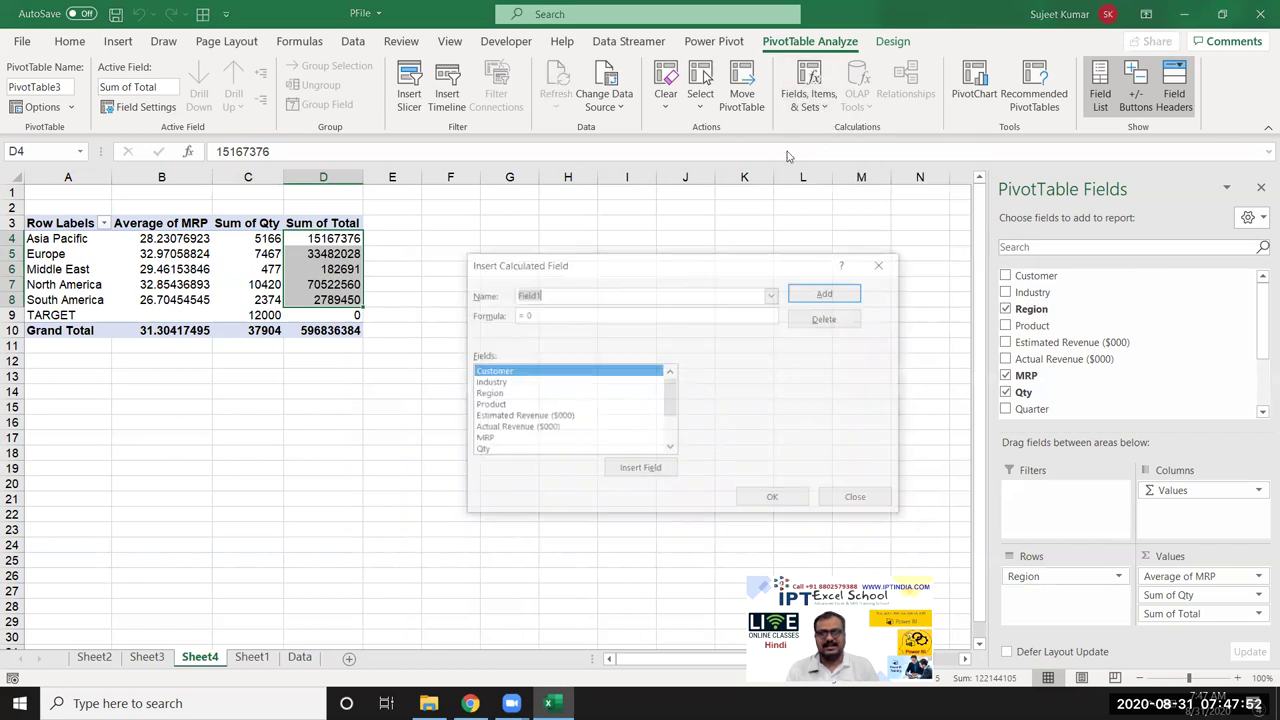
text(GST)
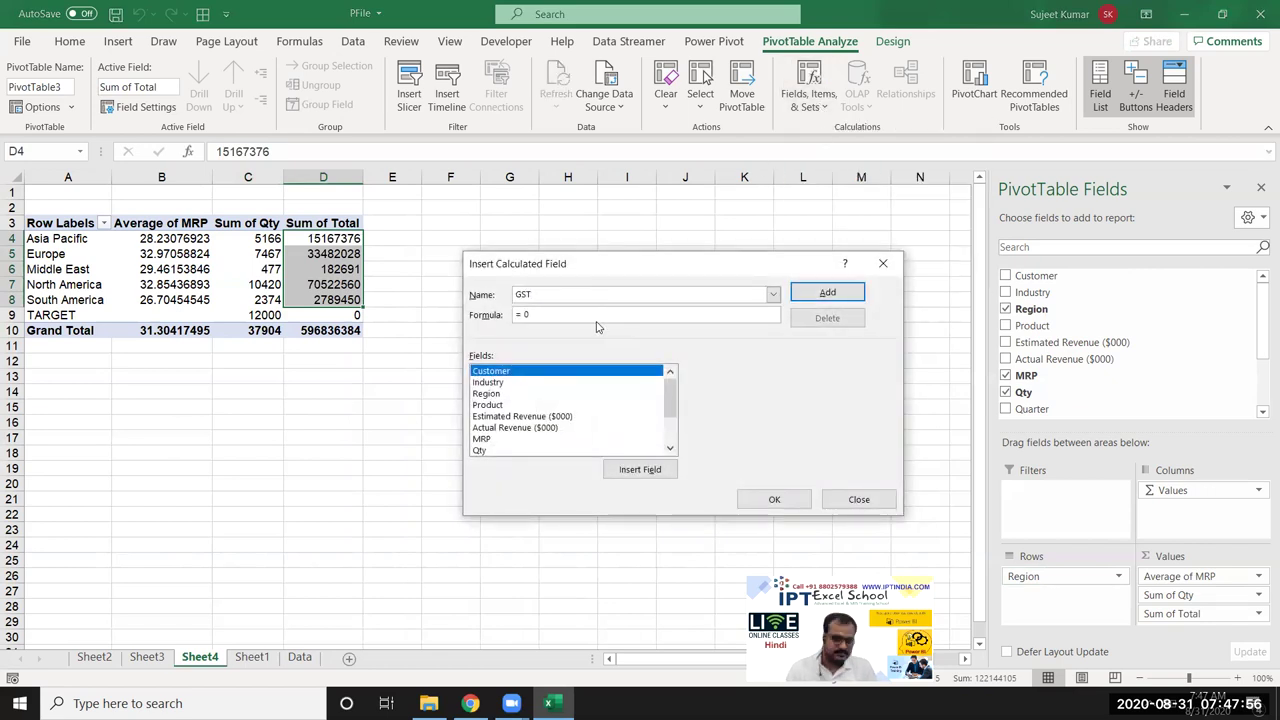
click(582, 311)
key(BackSpace)
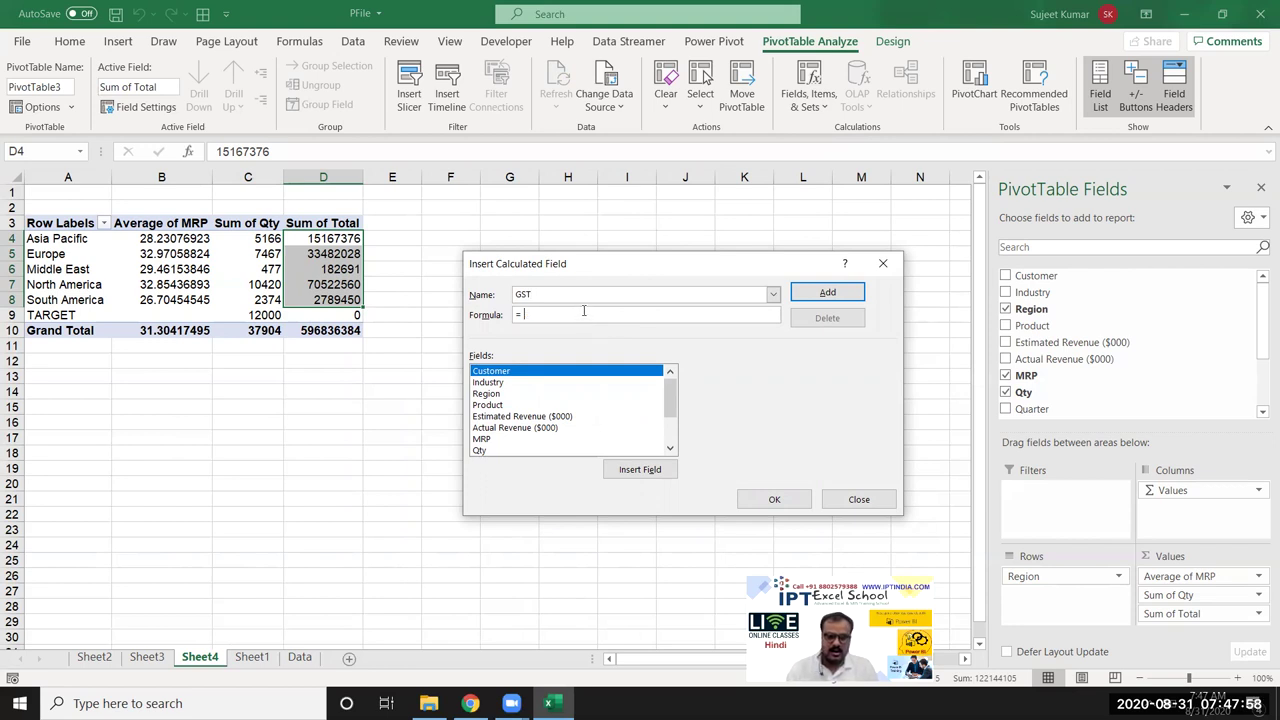
scroll(545, 451, down, 2)
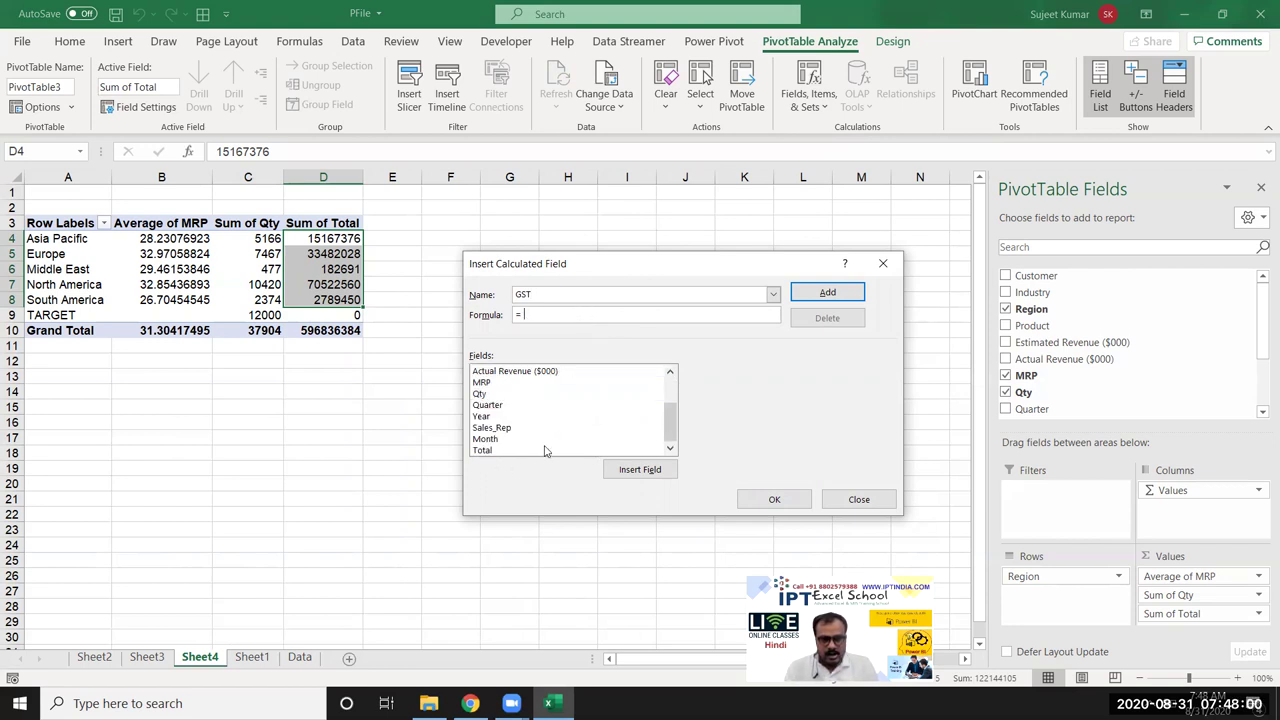
click(545, 451)
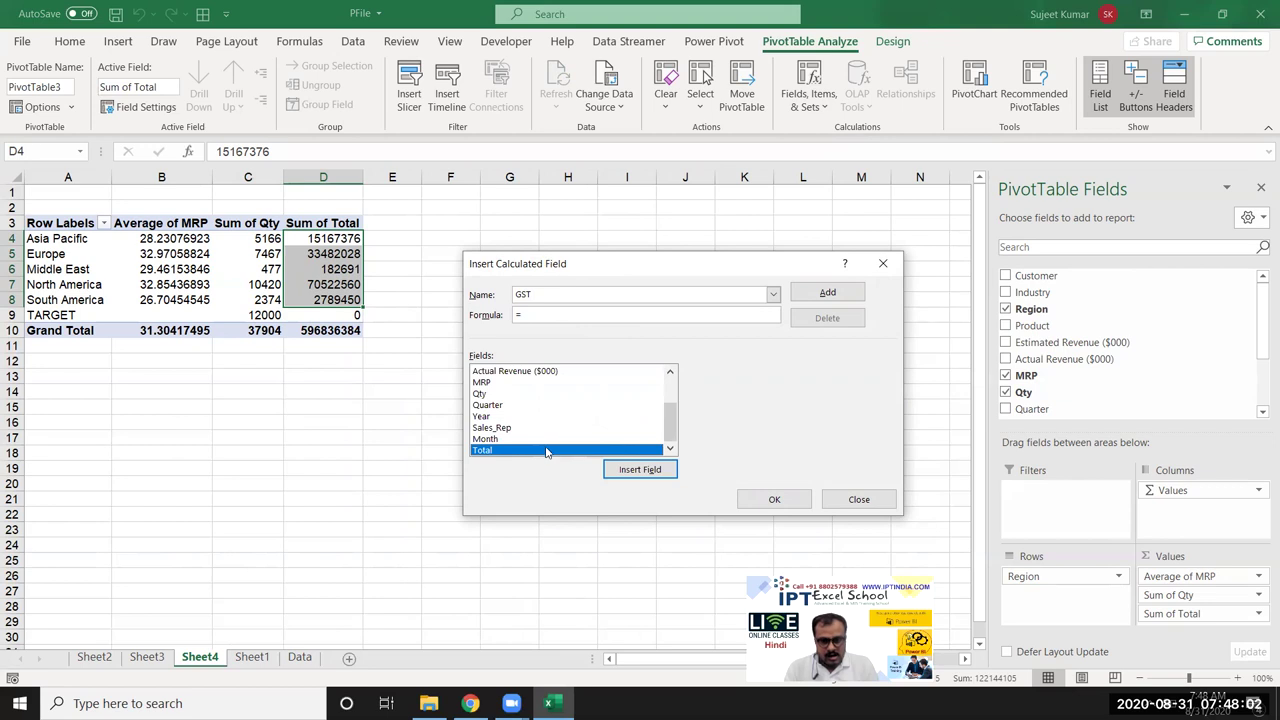
click(628, 473)
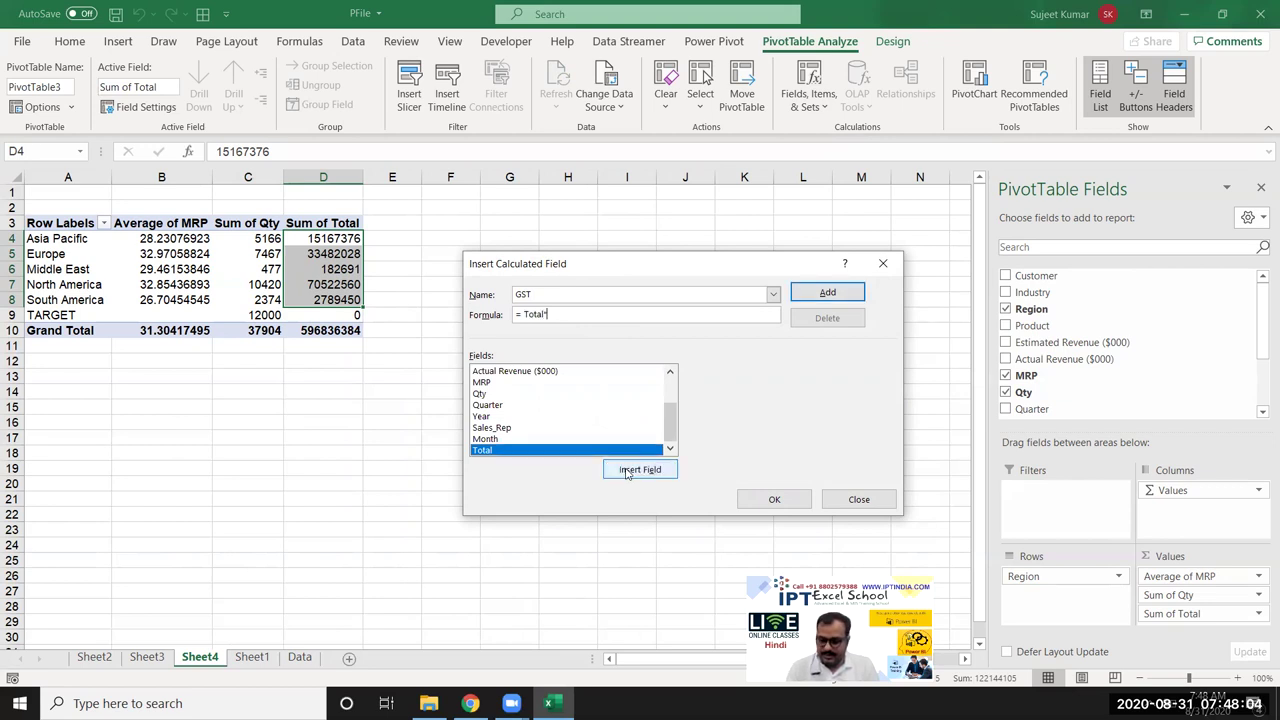
click(833, 298)
click(755, 503)
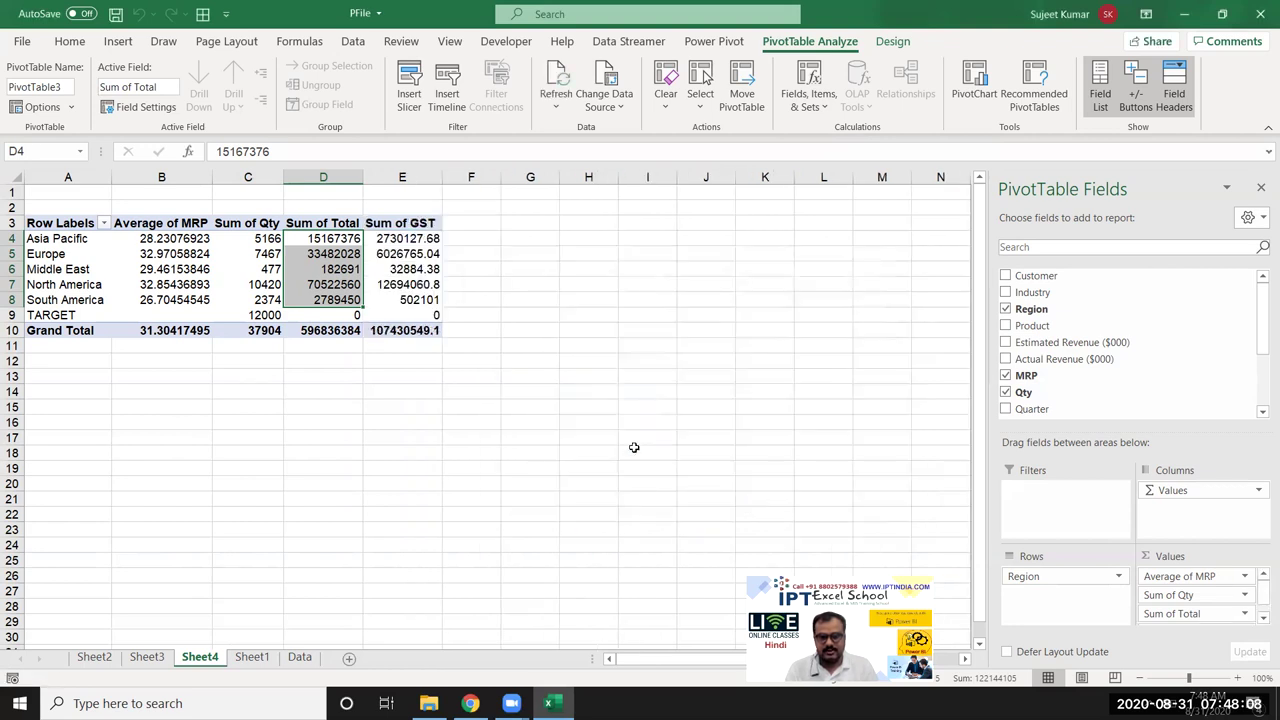
Step: Add a calculated field COM defined as Total*2%
drag(410, 241, 410, 300)
click(812, 106)
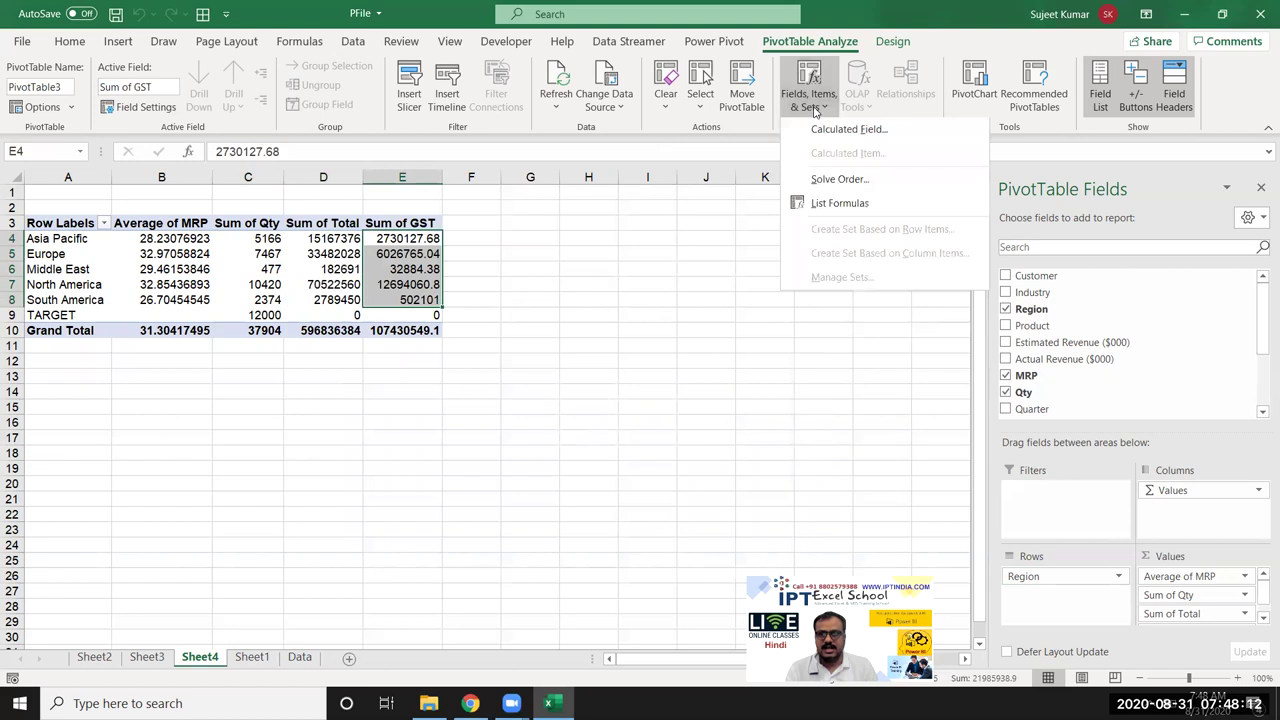
click(832, 129)
scroll(553, 421, down, 2)
click(505, 440)
click(626, 472)
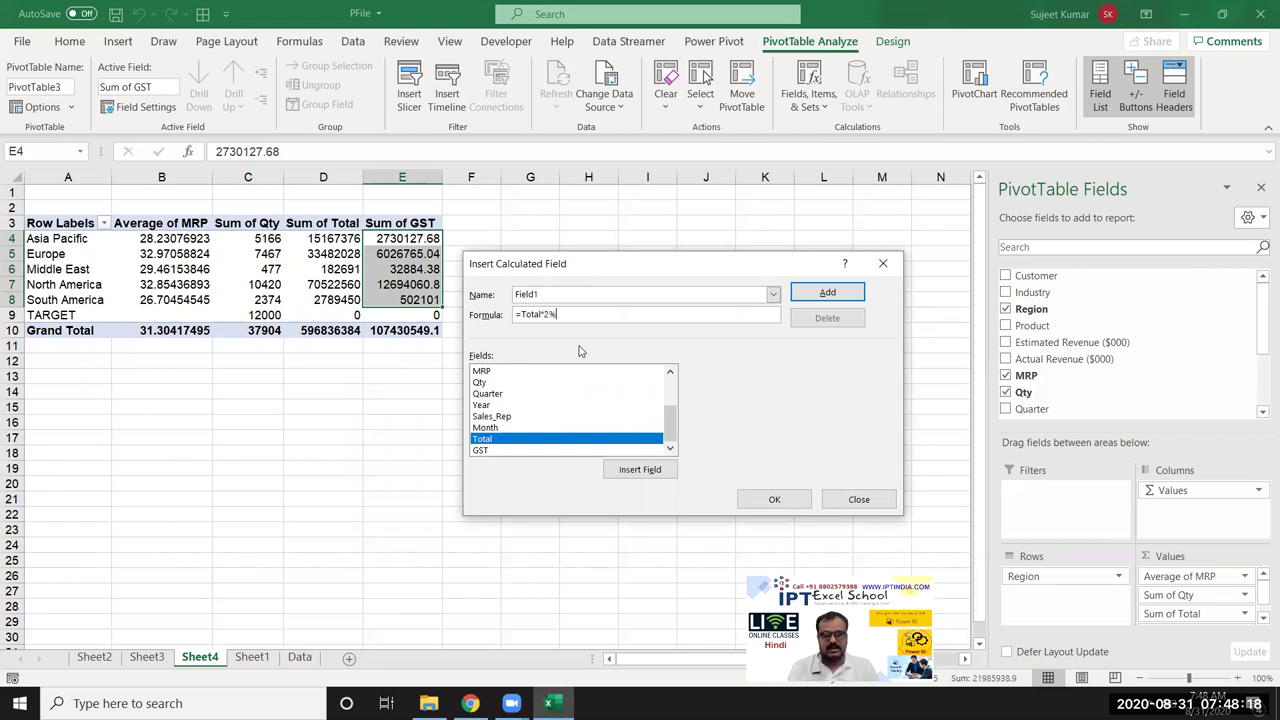
double_click(566, 291)
text(G)
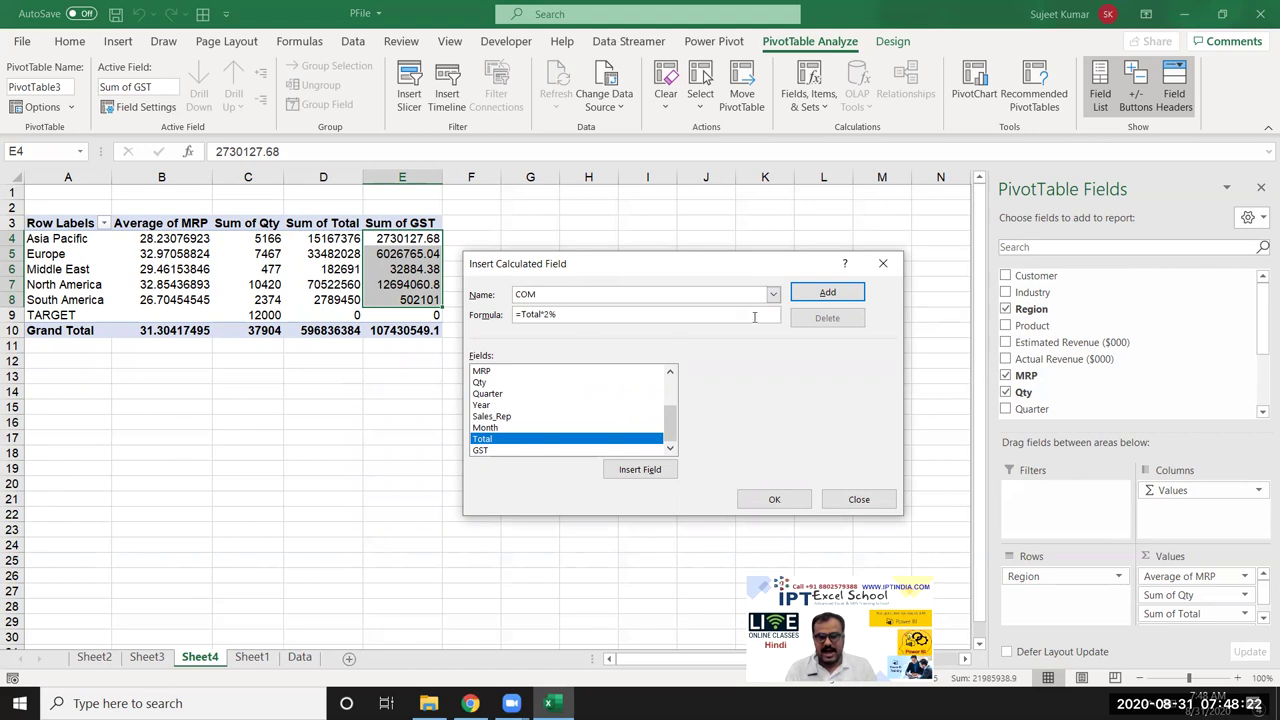
click(826, 292)
click(771, 503)
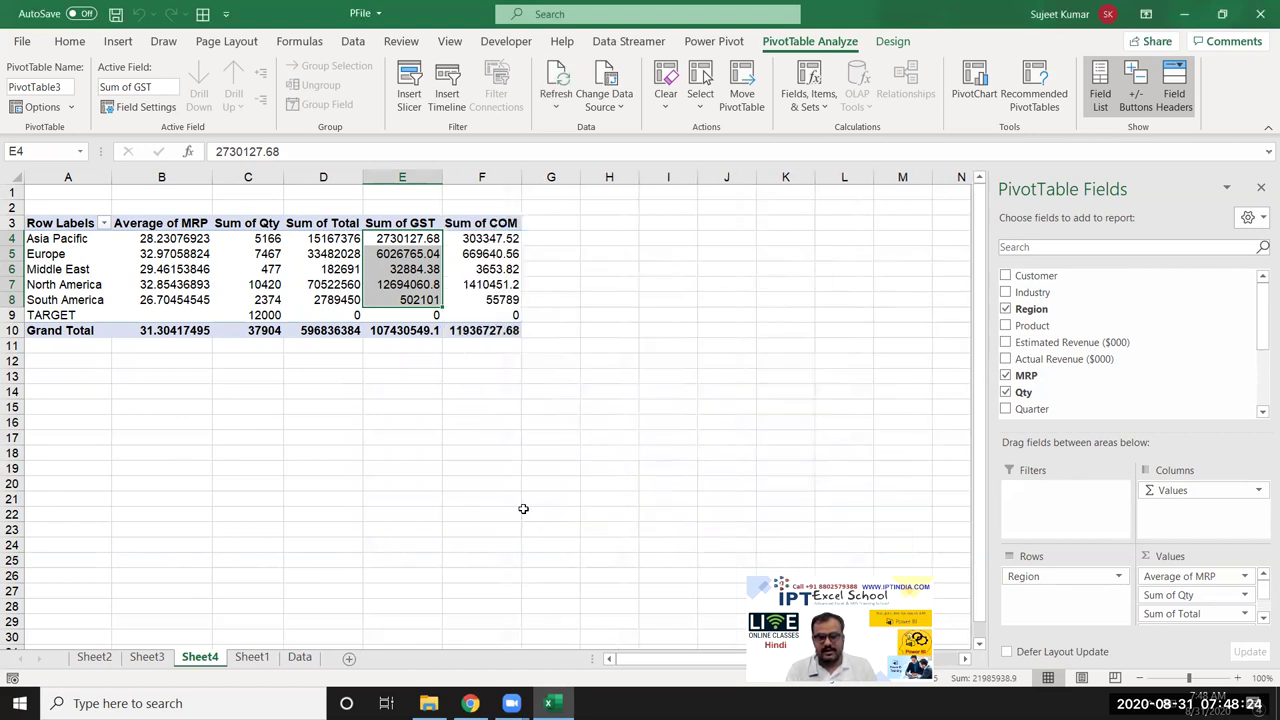
click(805, 95)
click(850, 129)
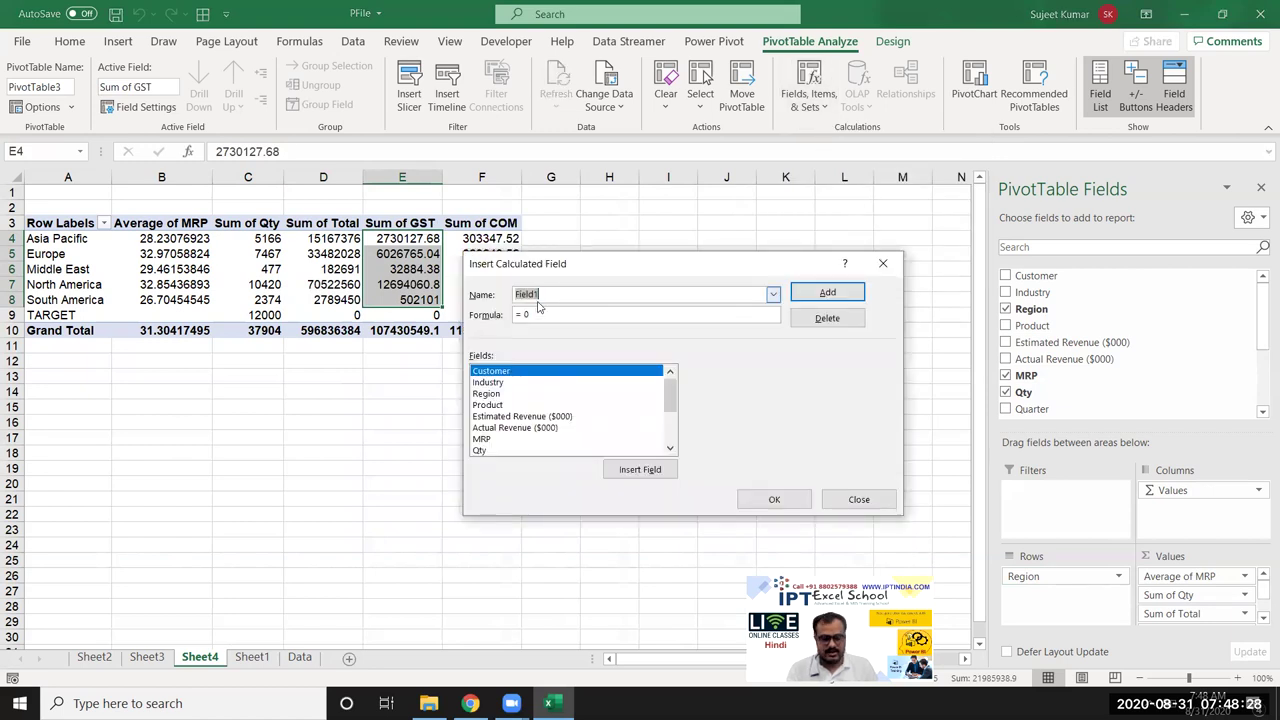
Step: Build the calculated field formula =Total+GST+COM
text(Total)
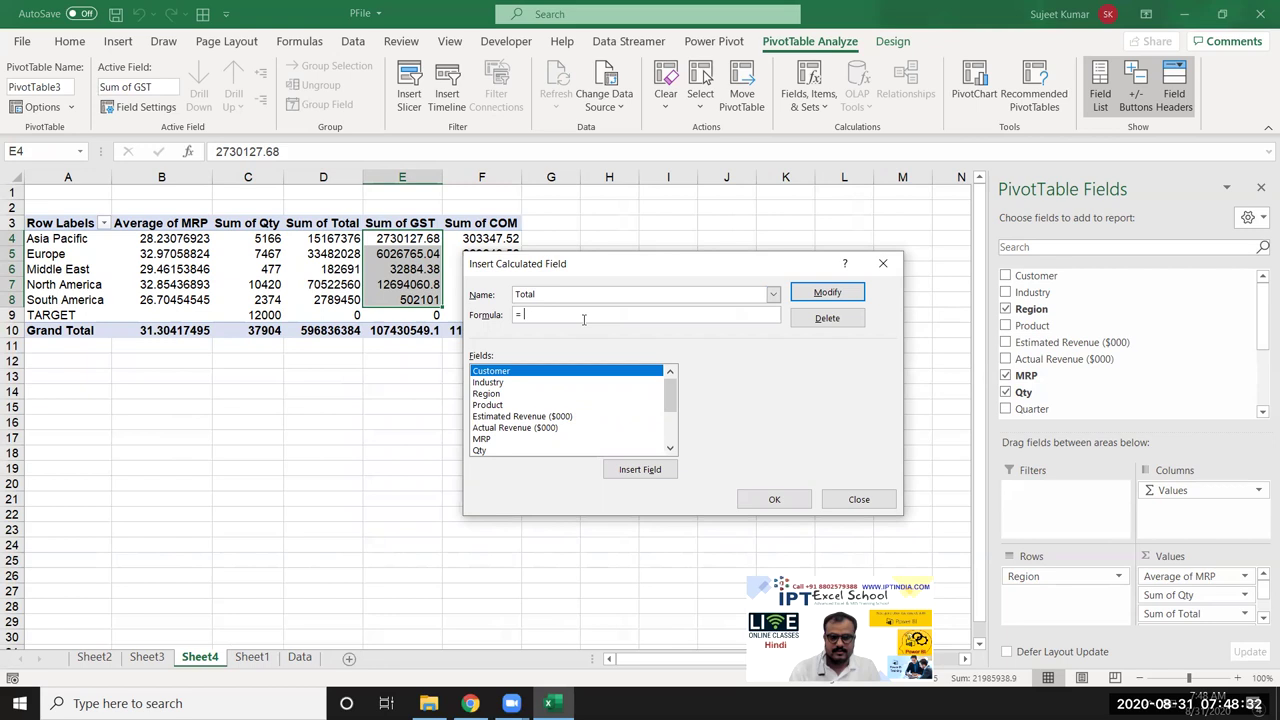
scroll(515, 420, down, 3)
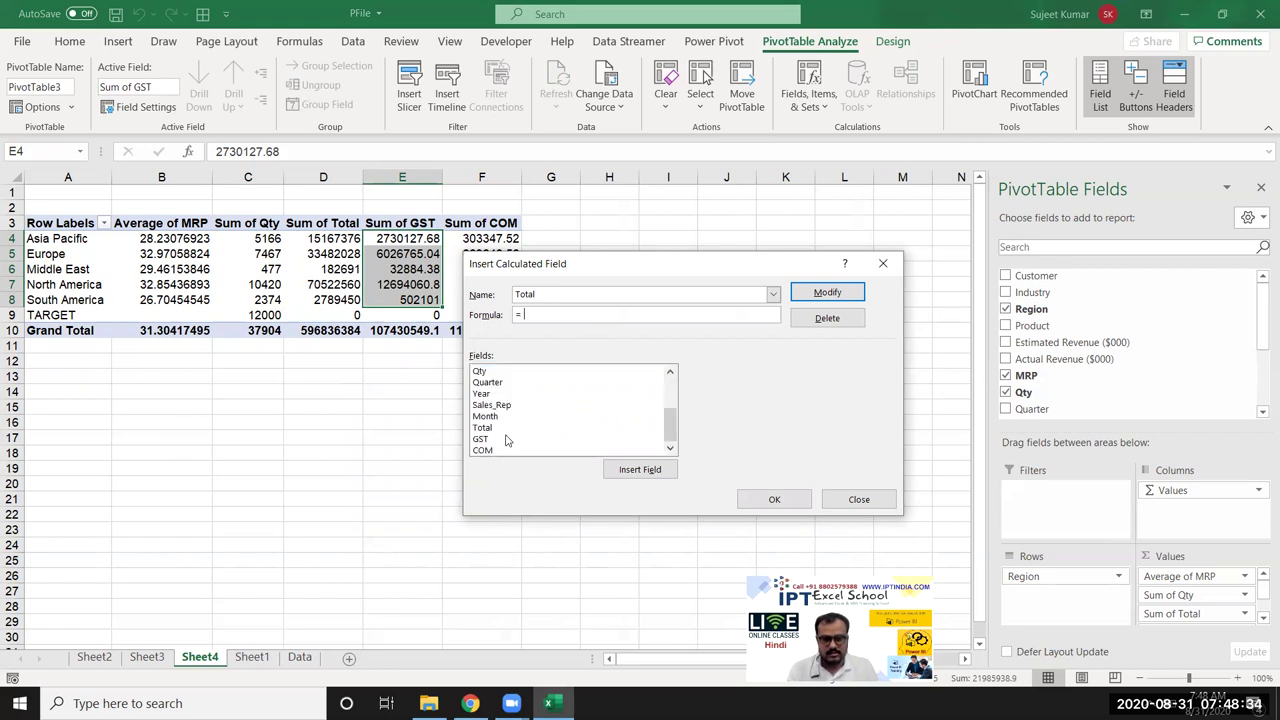
click(506, 430)
click(484, 441)
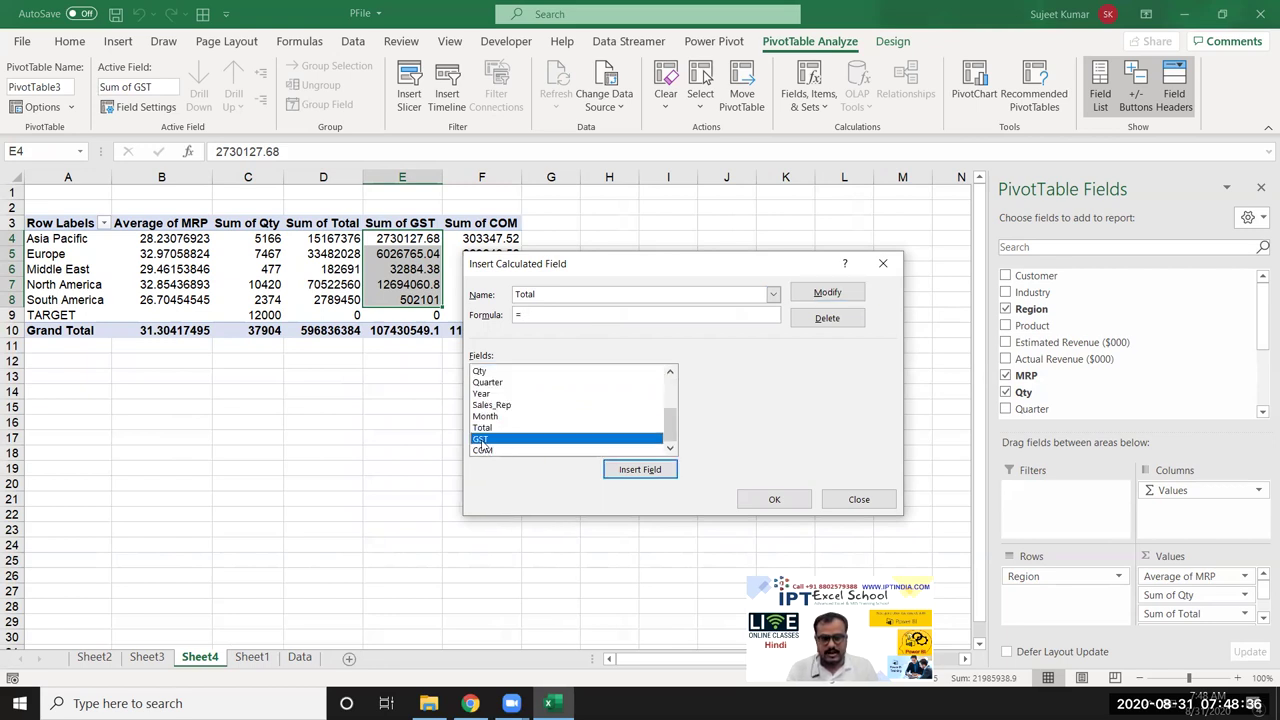
click(487, 430)
click(632, 478)
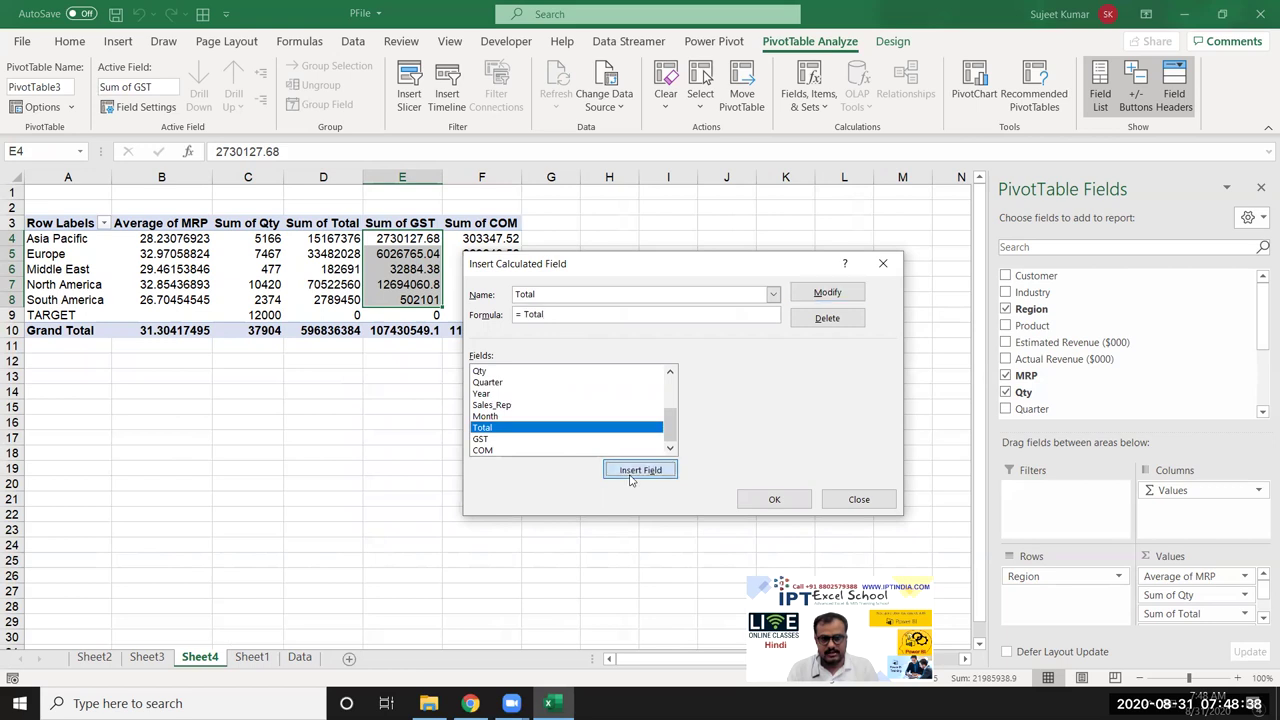
click(592, 315)
text(+)
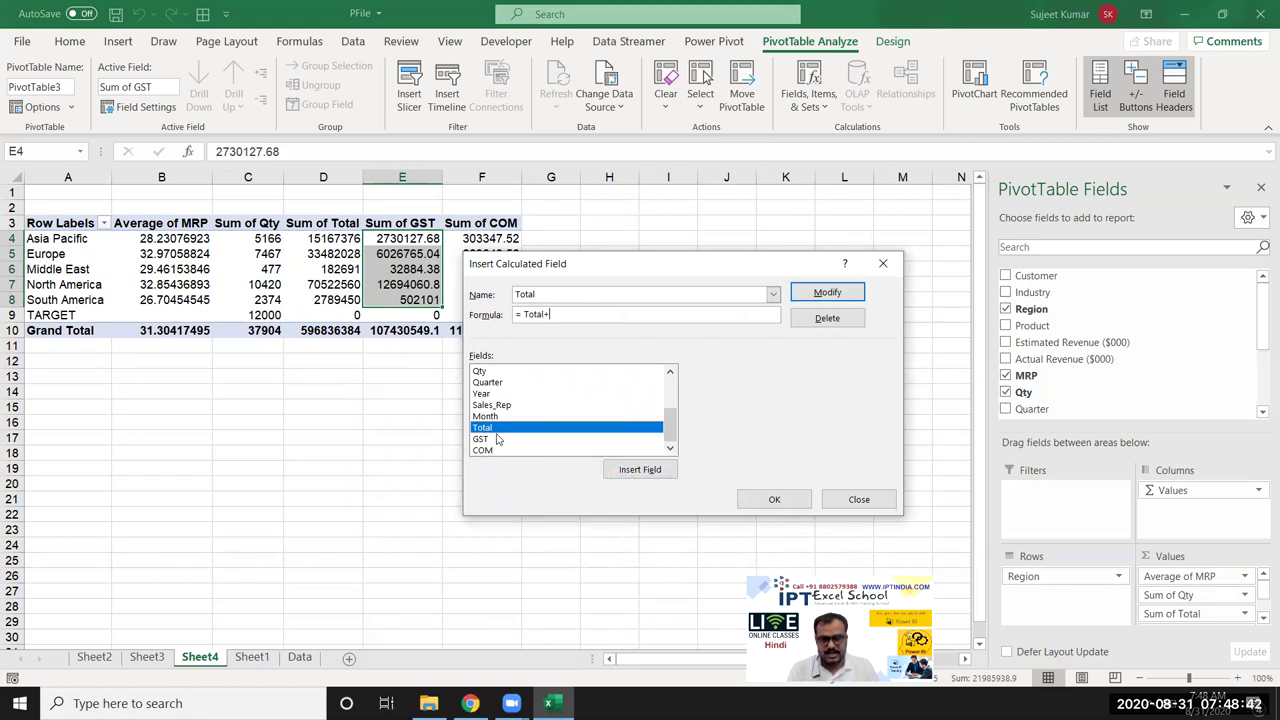
double_click(497, 440)
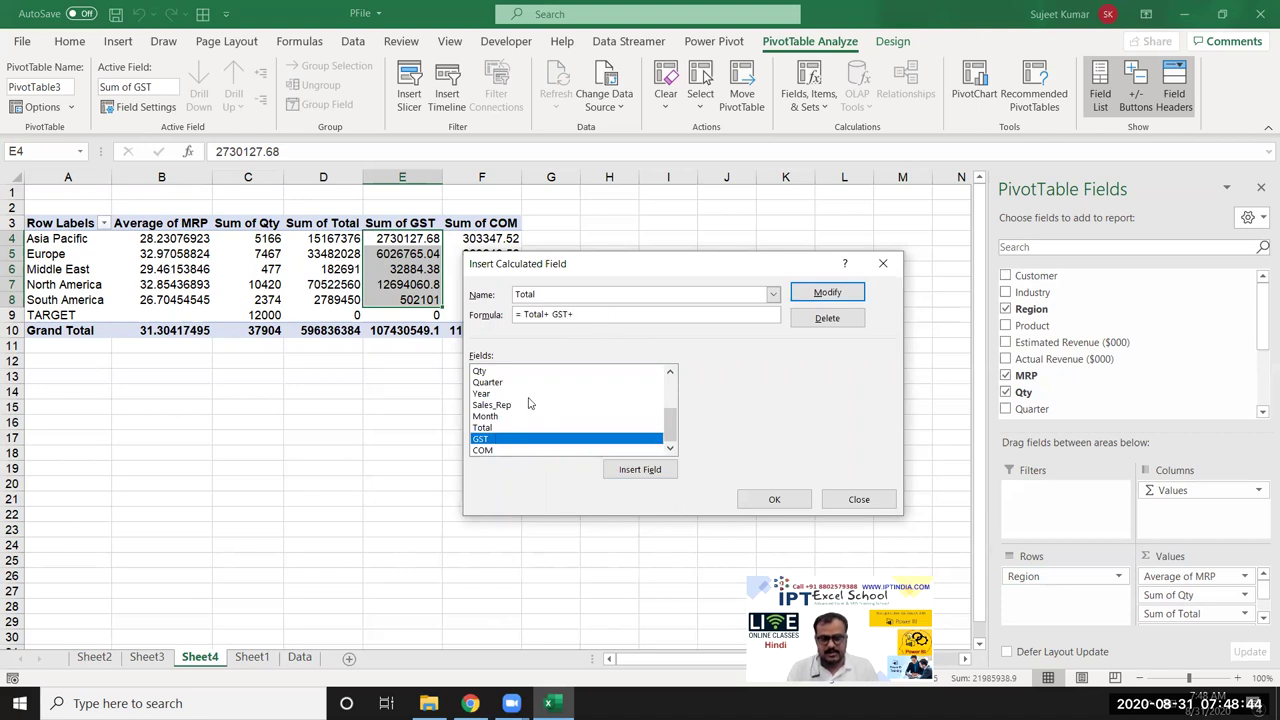
double_click(500, 452)
Step: Name the field GTotal and add it to the pivot table
double_click(528, 295)
key(BackSpace)
text(GTot)
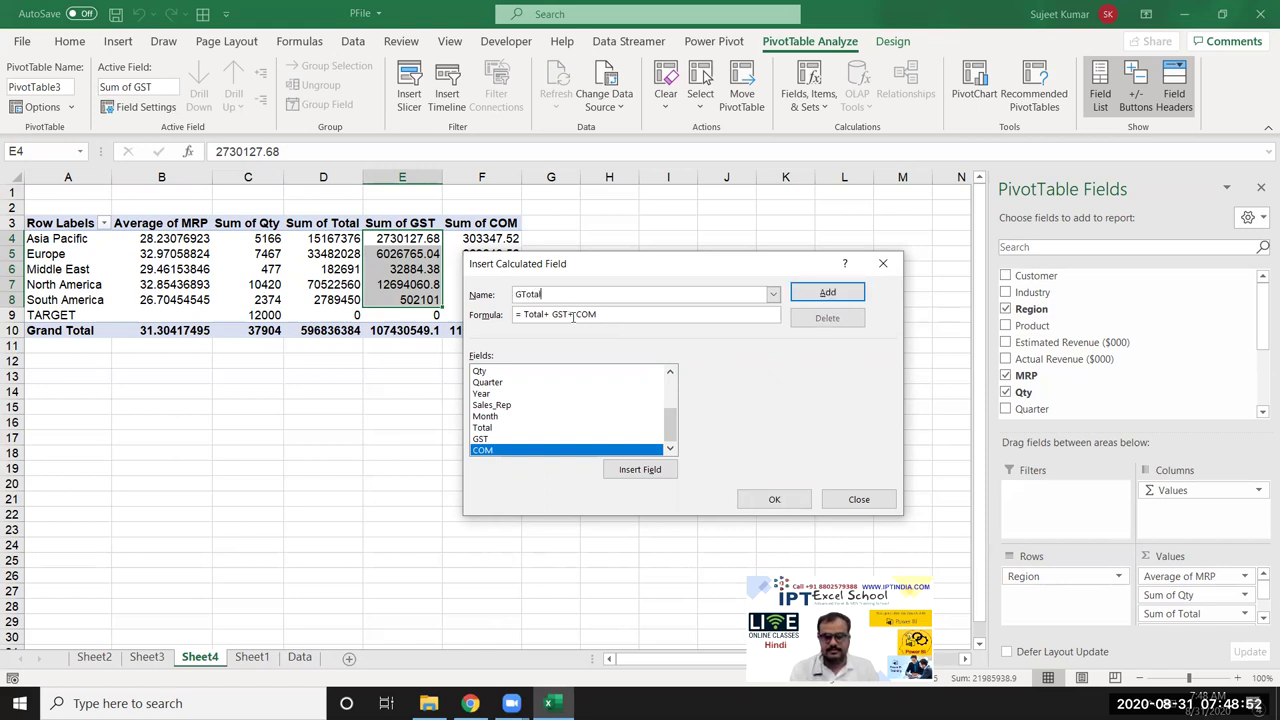
click(830, 291)
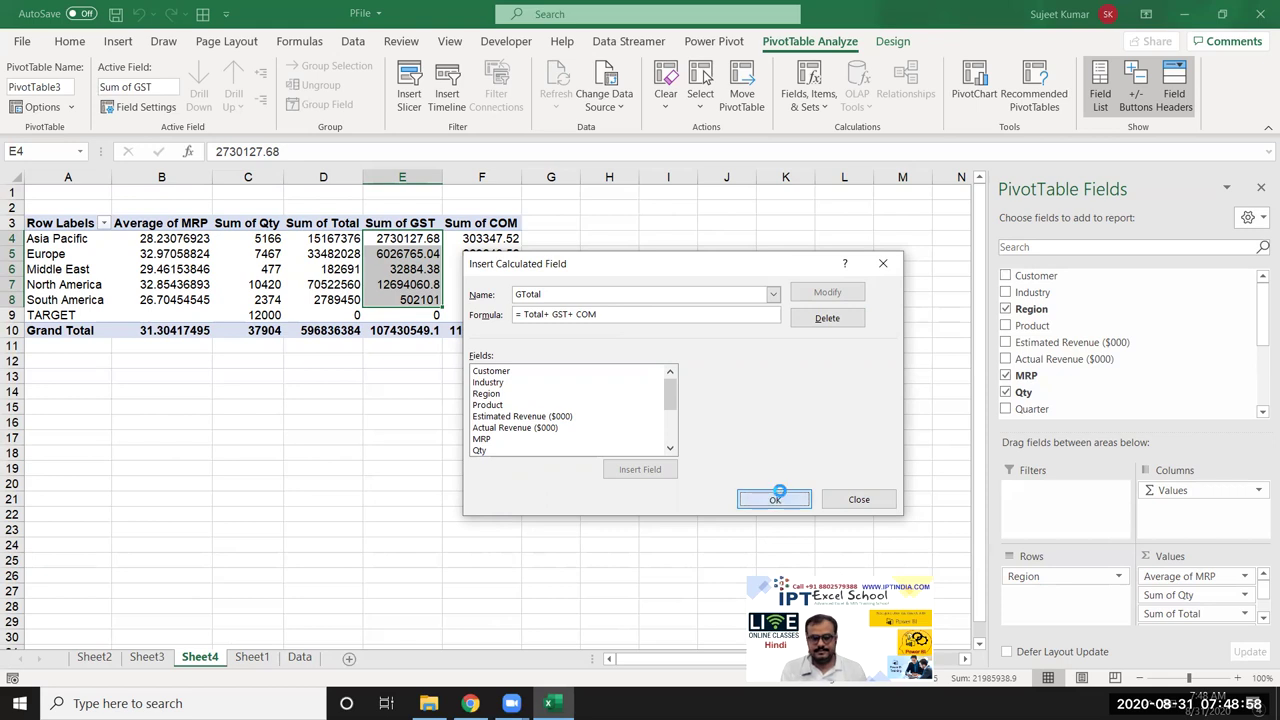
click(776, 493)
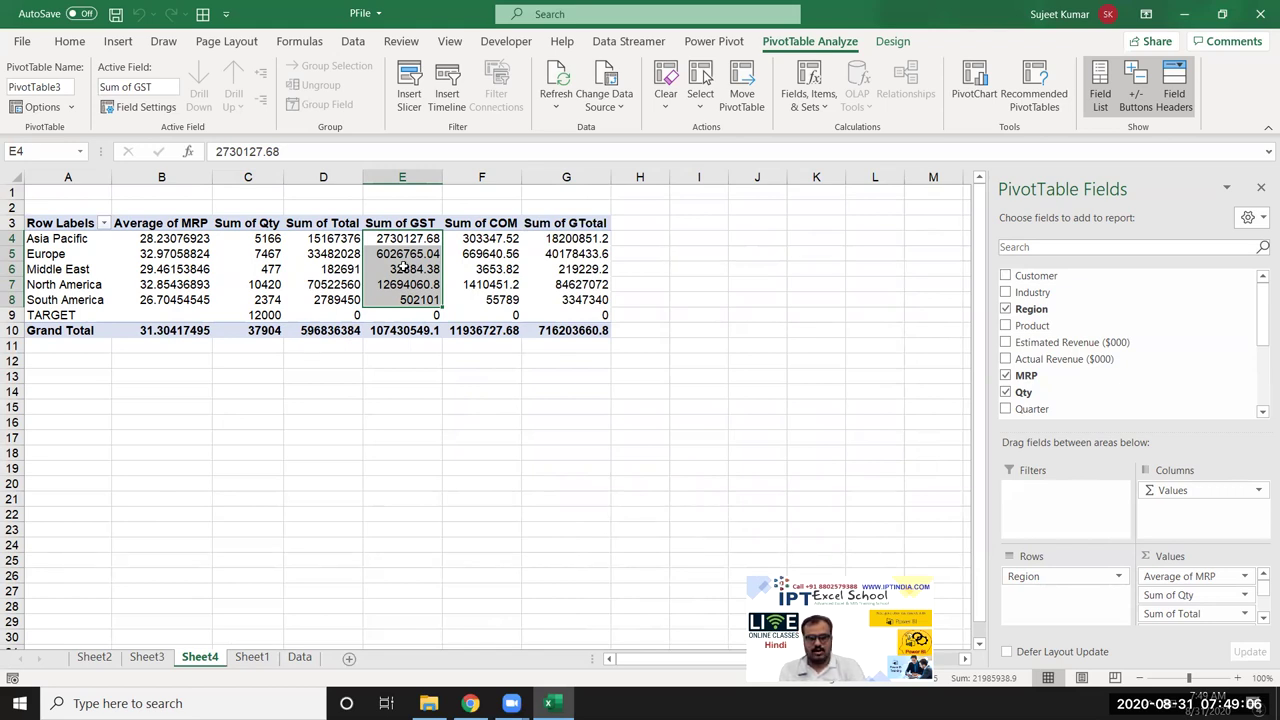
Step: Check the Europe to North America pivot values against the Sheet1 source data, then return to Sheet4
click(489, 283)
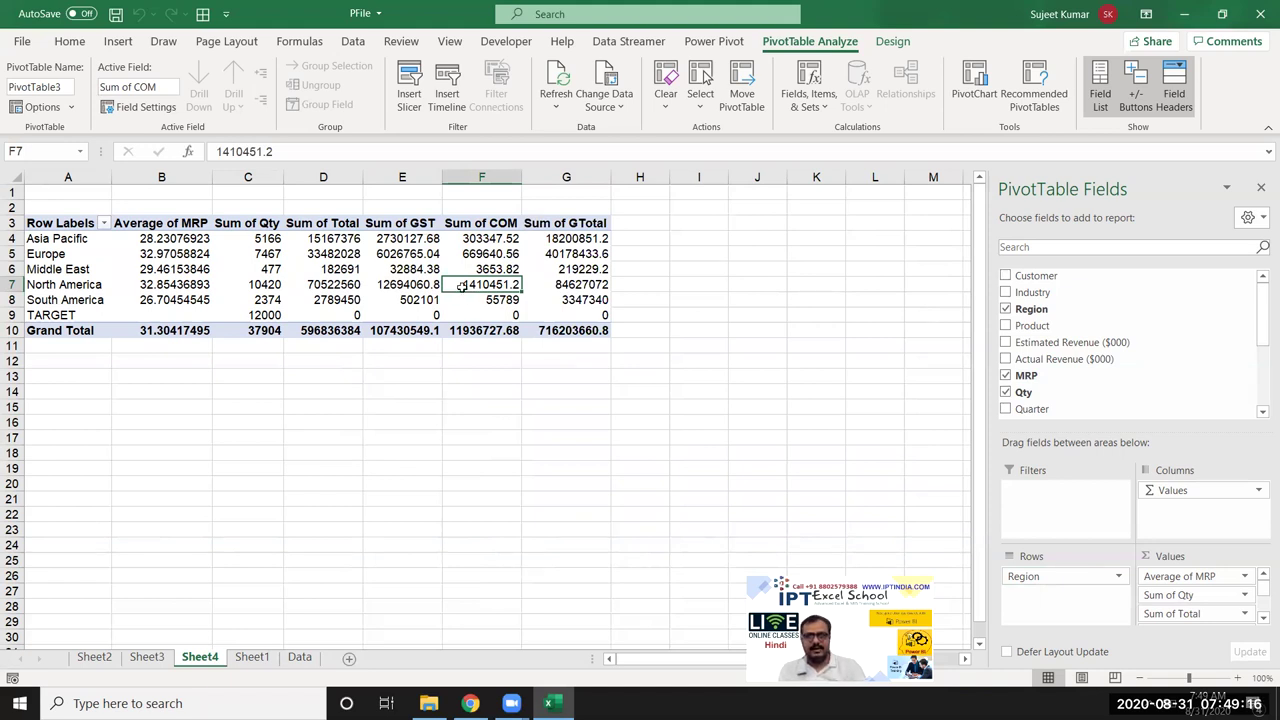
mouse_move(459, 286)
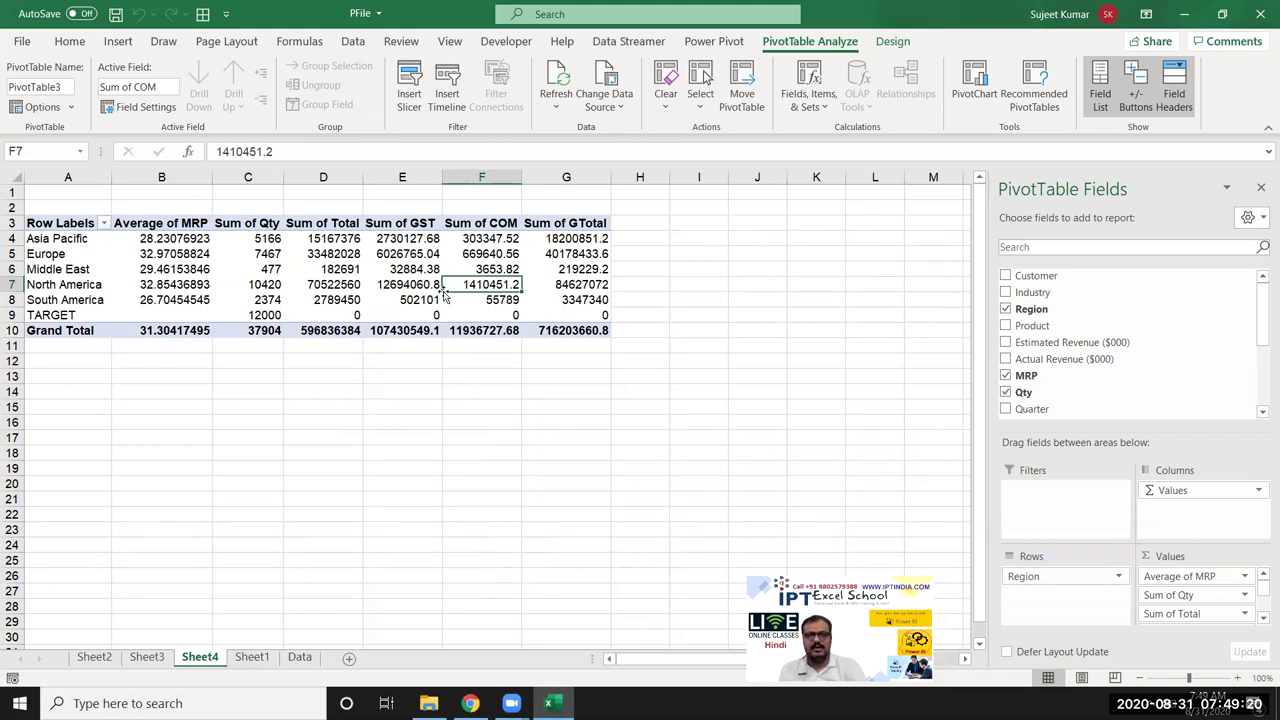
drag(172, 250, 555, 287)
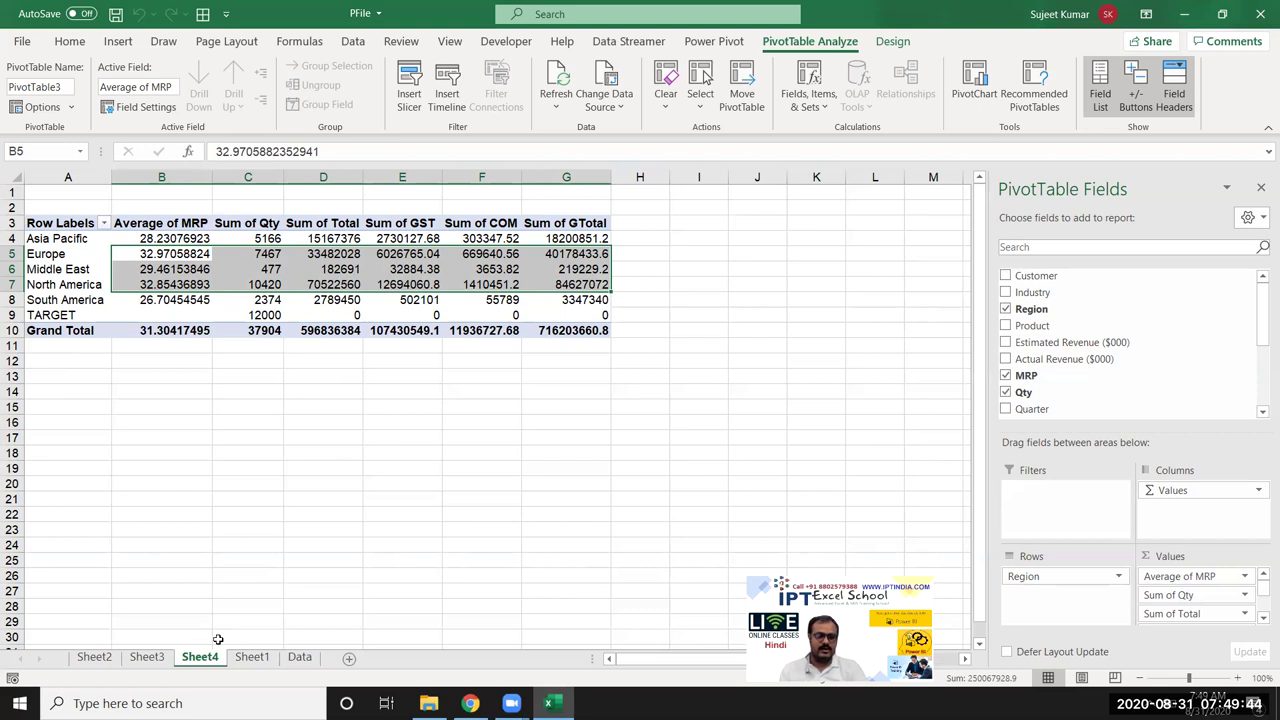
click(255, 660)
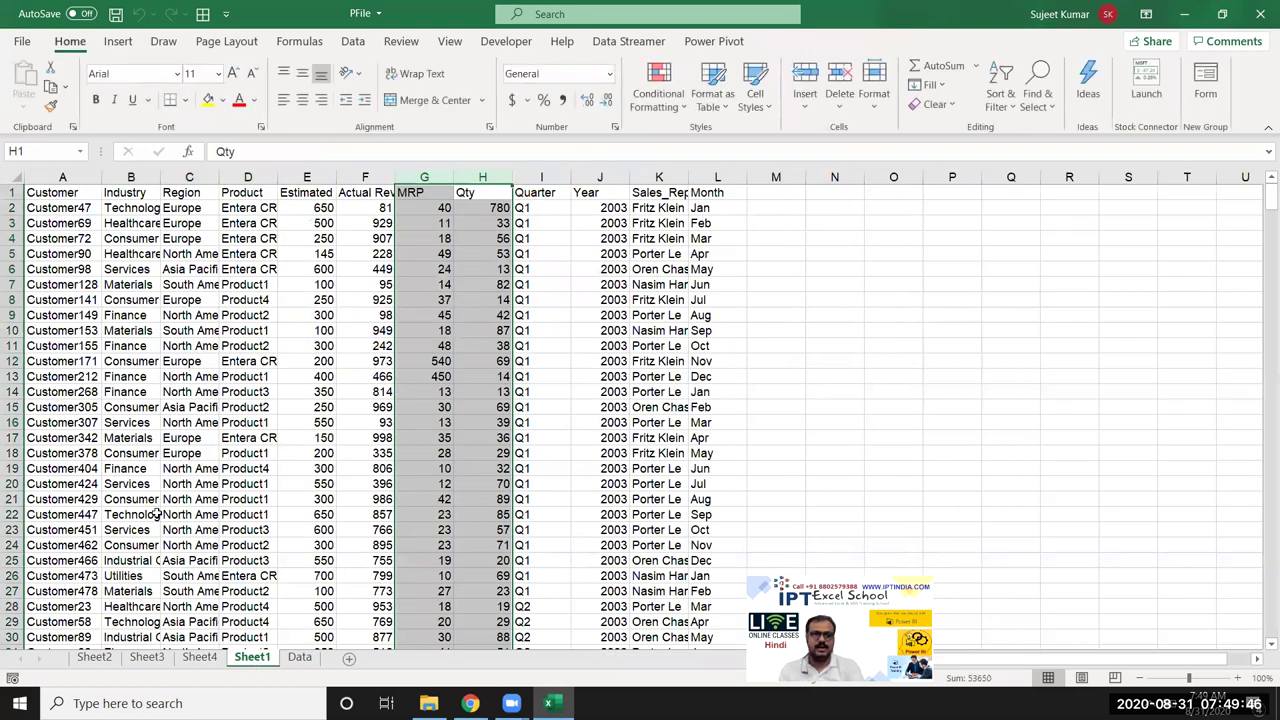
click(211, 659)
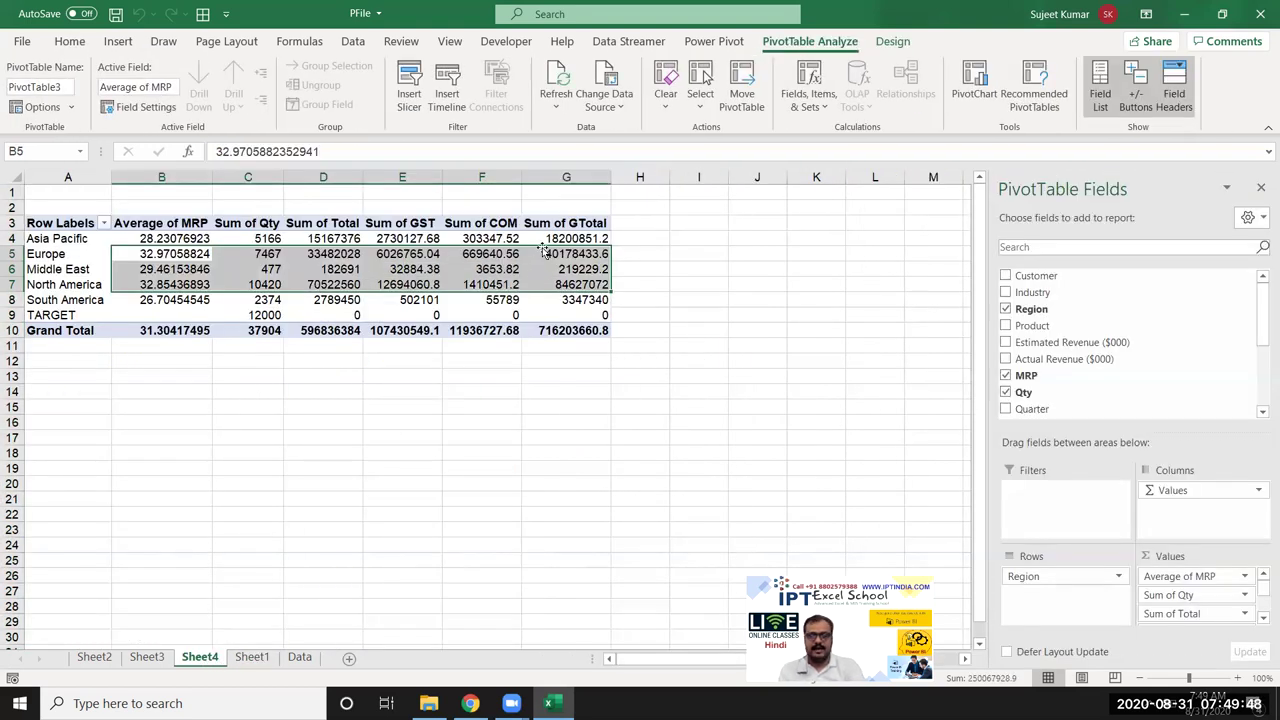
Step: Review the Sum of GTotal values for each region and open Fields, Items & Sets
click(550, 236)
drag(550, 236, 562, 298)
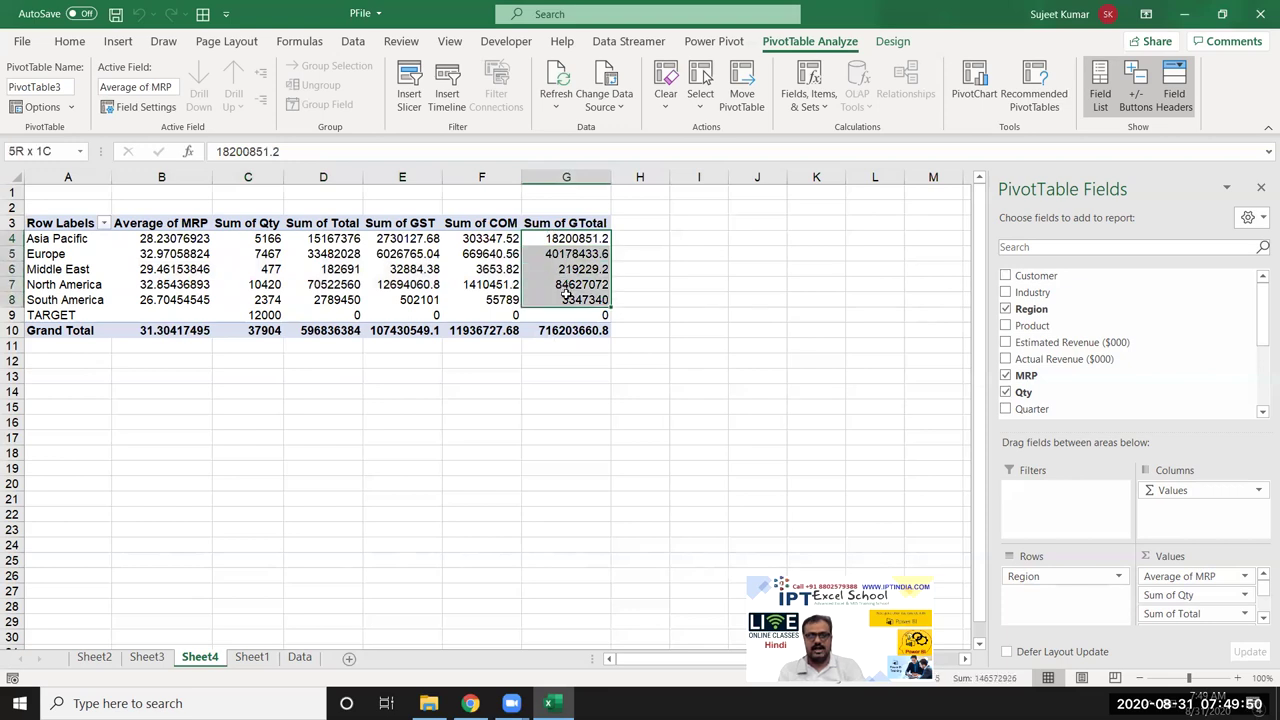
click(551, 270)
key(Up)
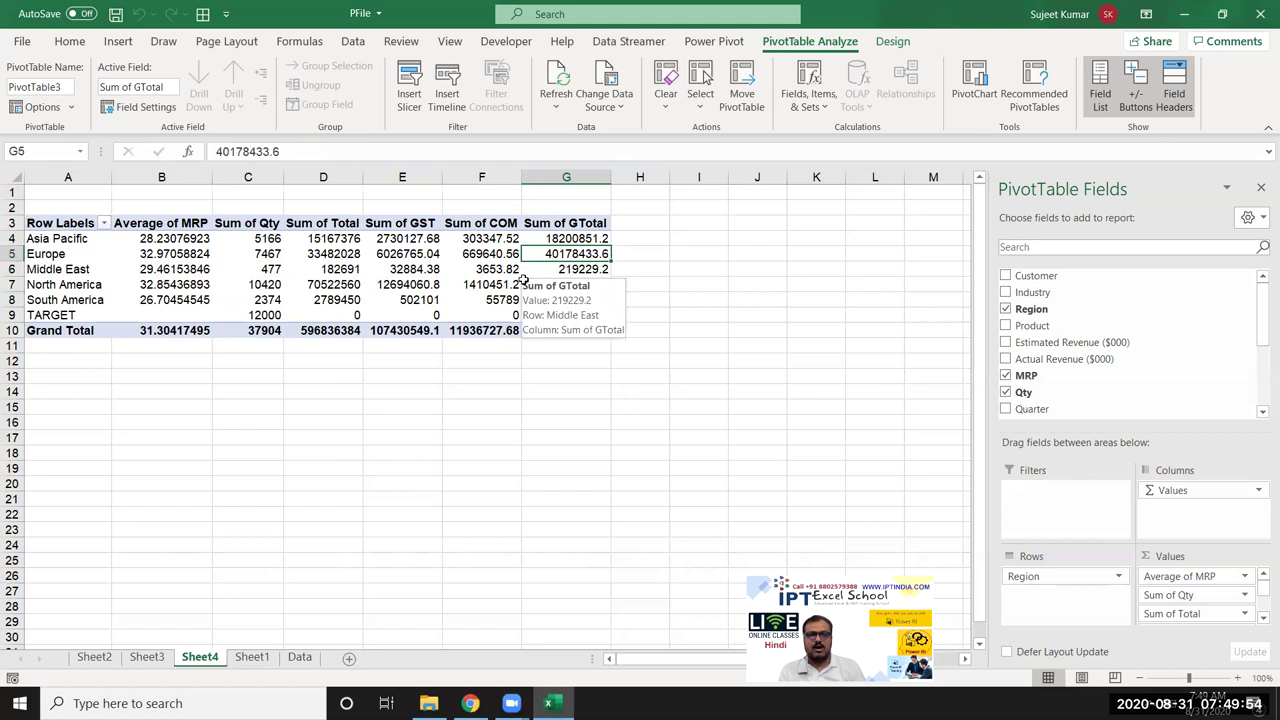
mouse_move(521, 288)
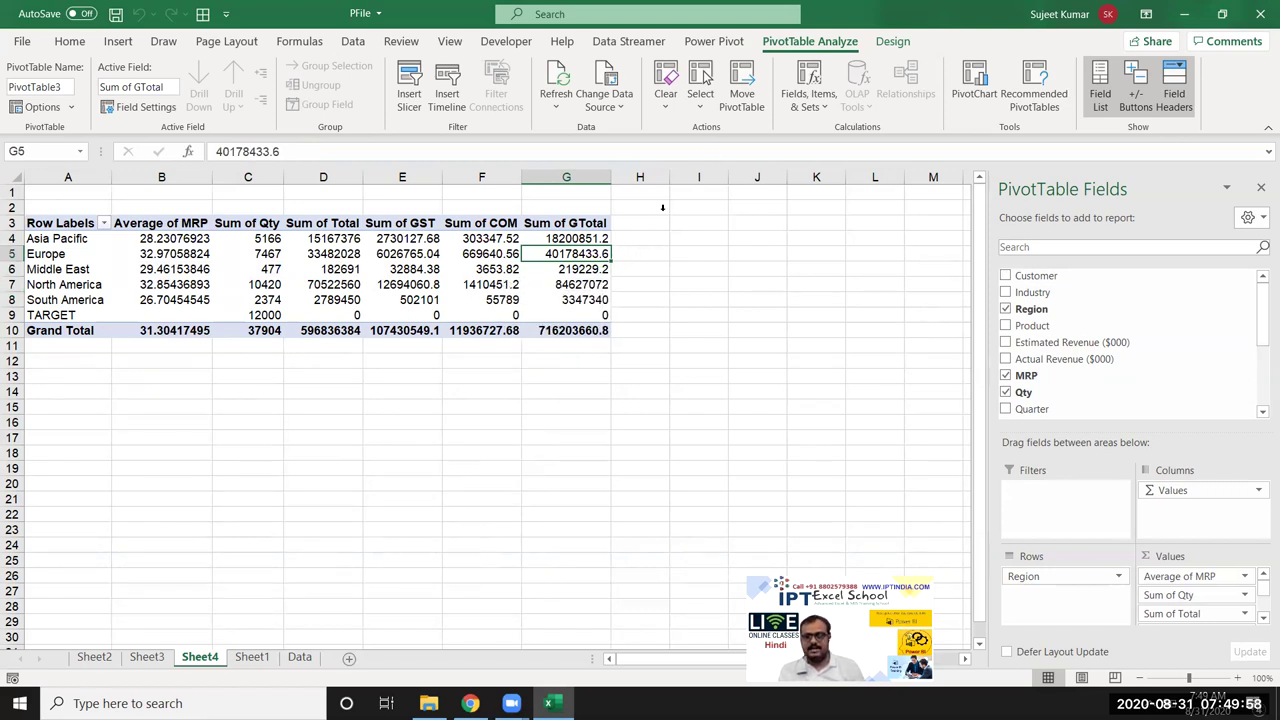
click(810, 100)
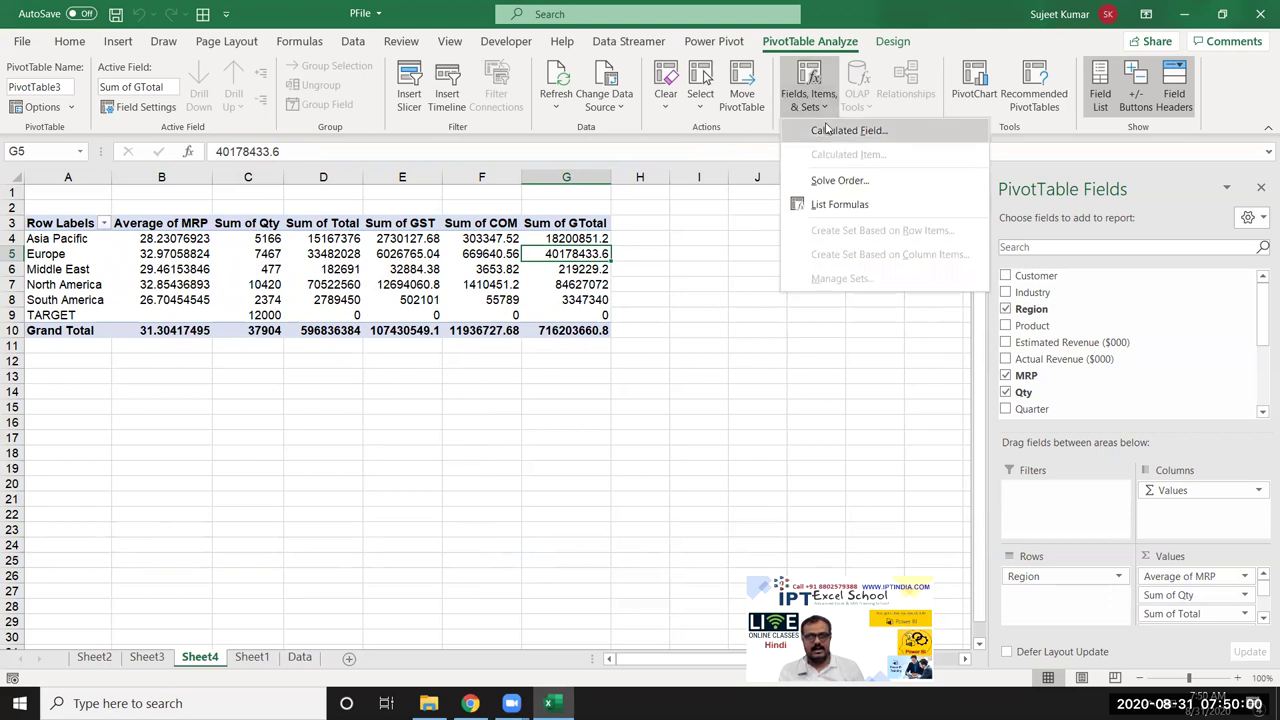
Step: Create calculated field RTotal with formula =ROUND(GTotal,0) and add it to the Region pivot
click(827, 129)
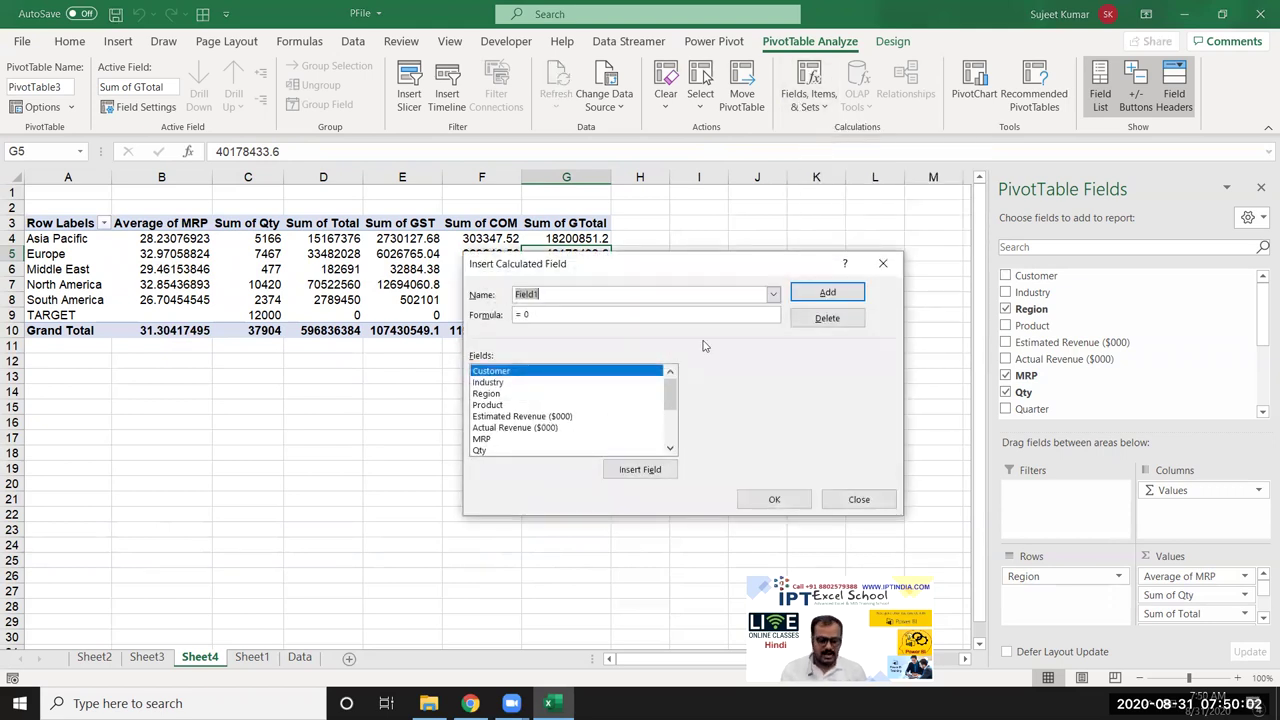
text(RTotal)
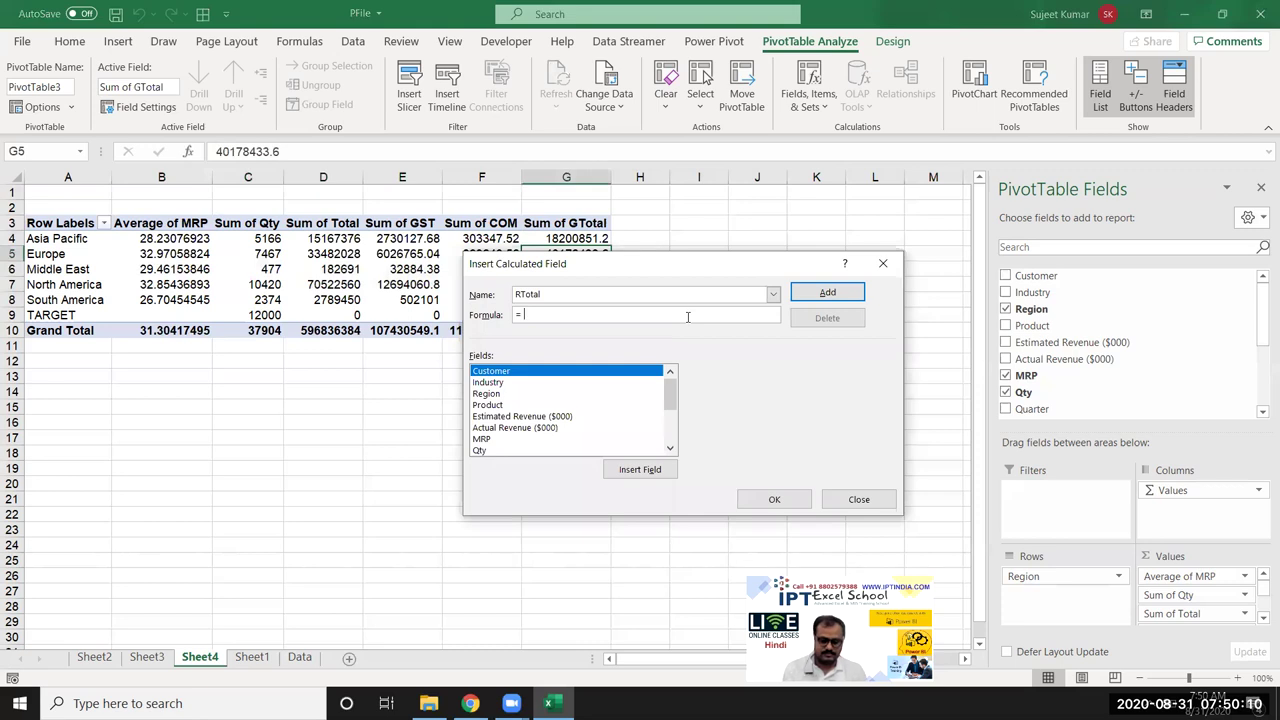
text(nd()
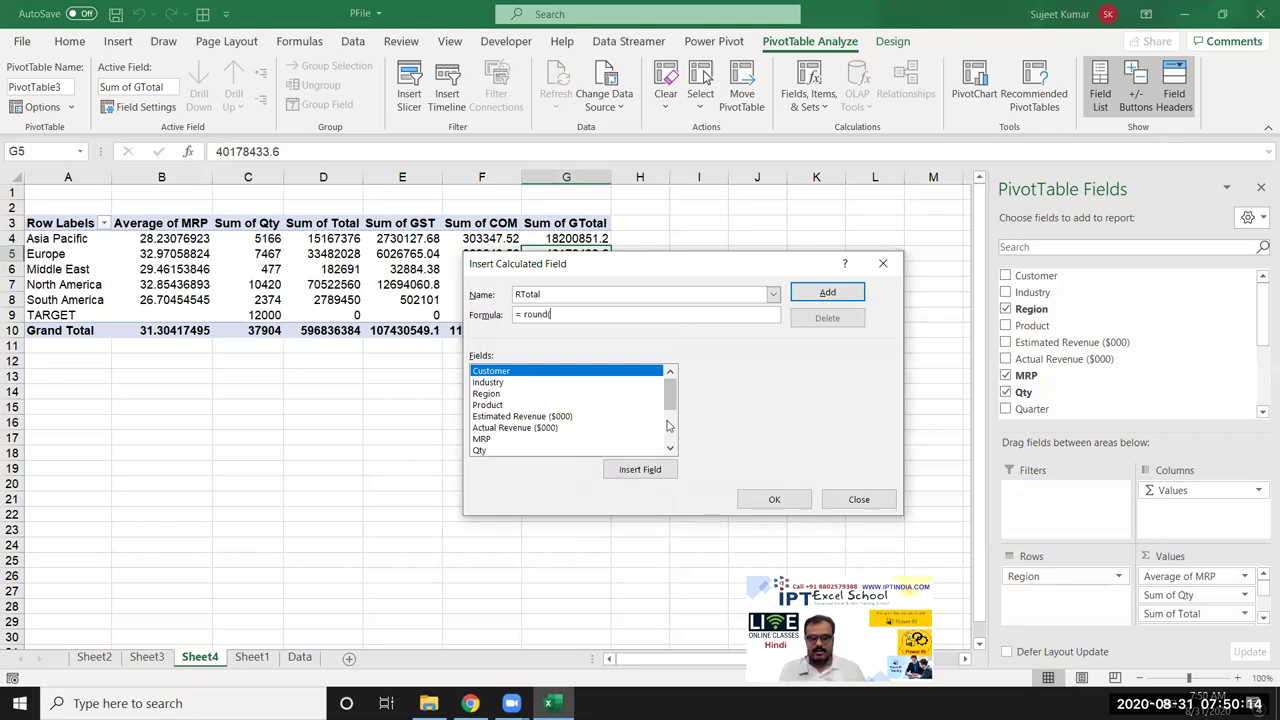
click(670, 423)
scroll(679, 436, down, 1)
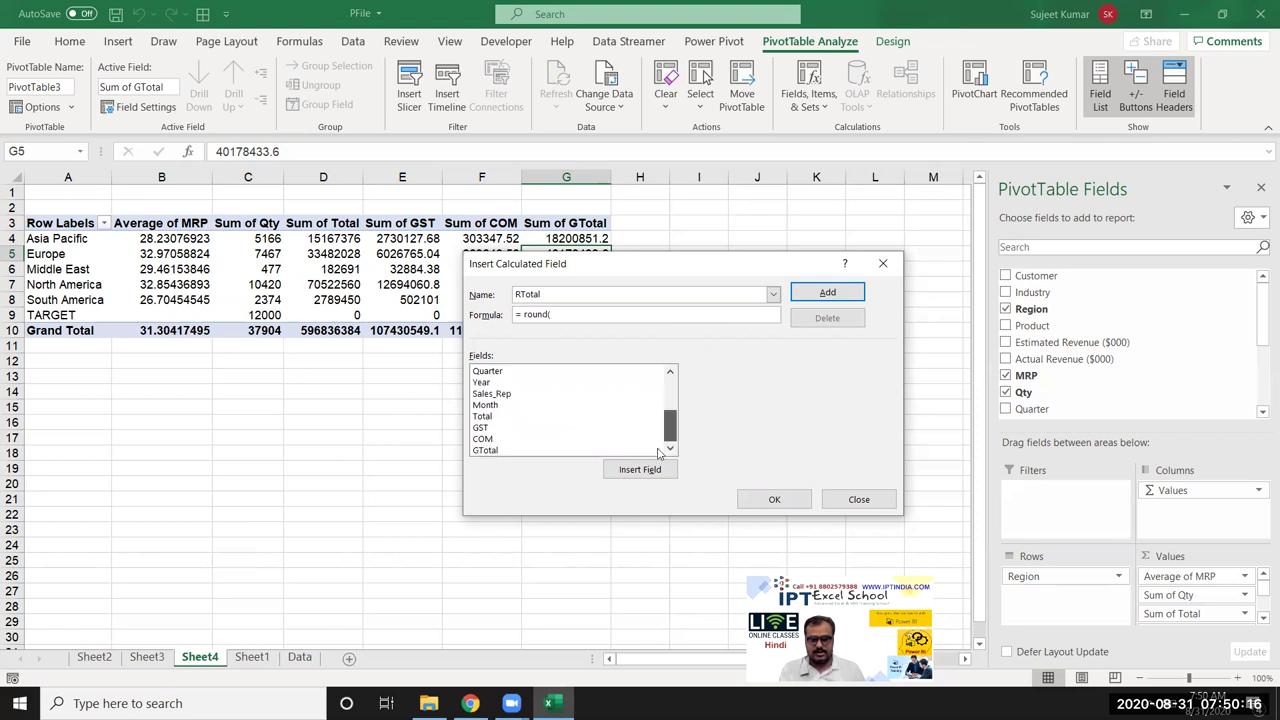
double_click(604, 452)
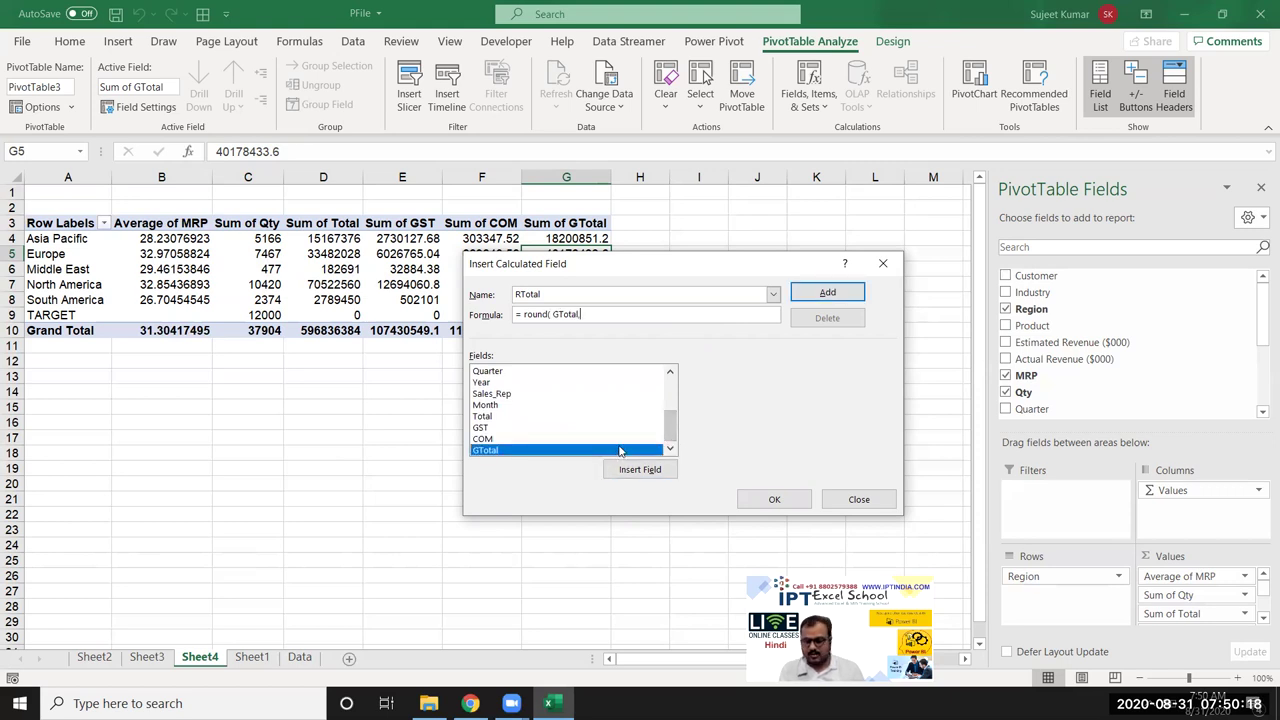
text(,0))
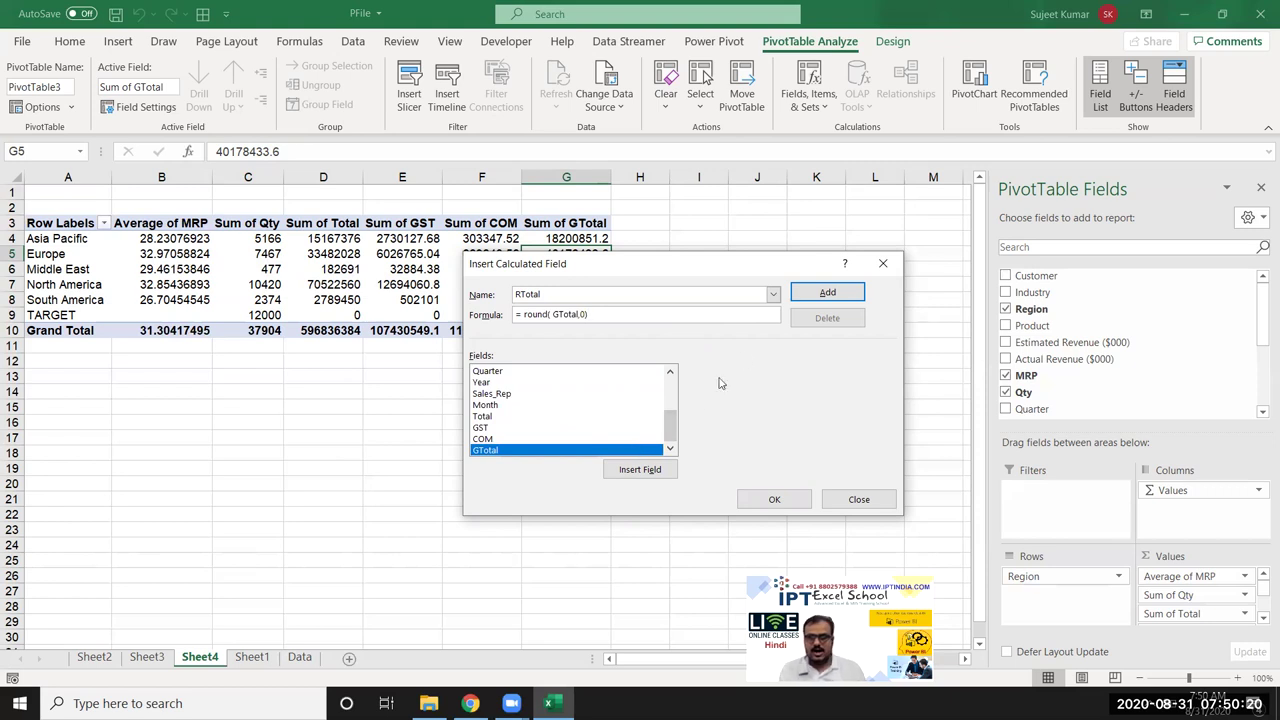
click(812, 297)
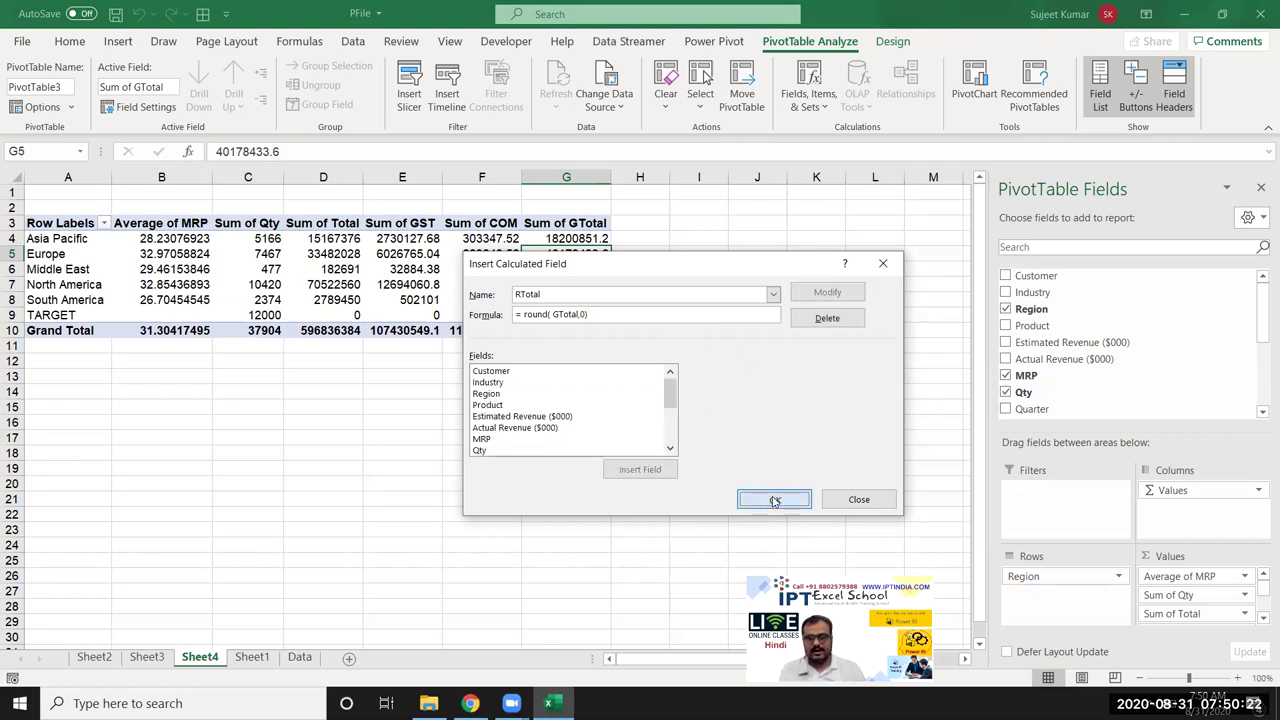
click(774, 501)
click(670, 238)
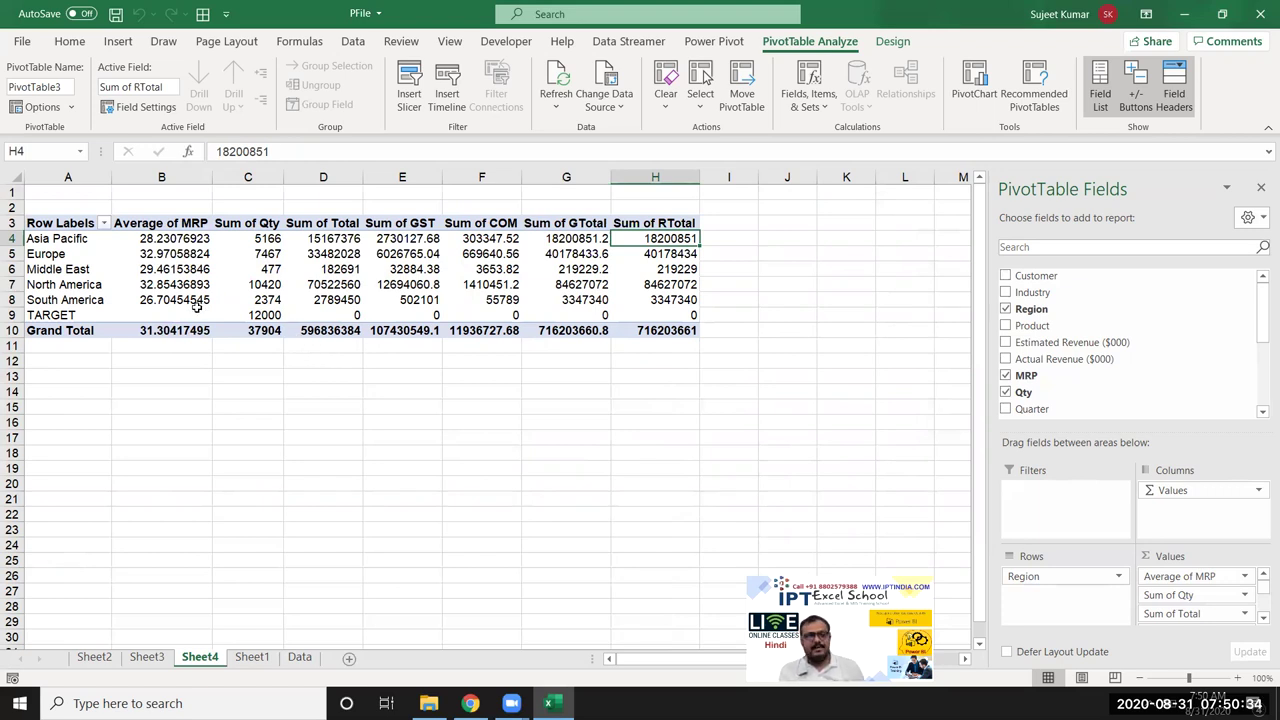
mouse_move(180, 303)
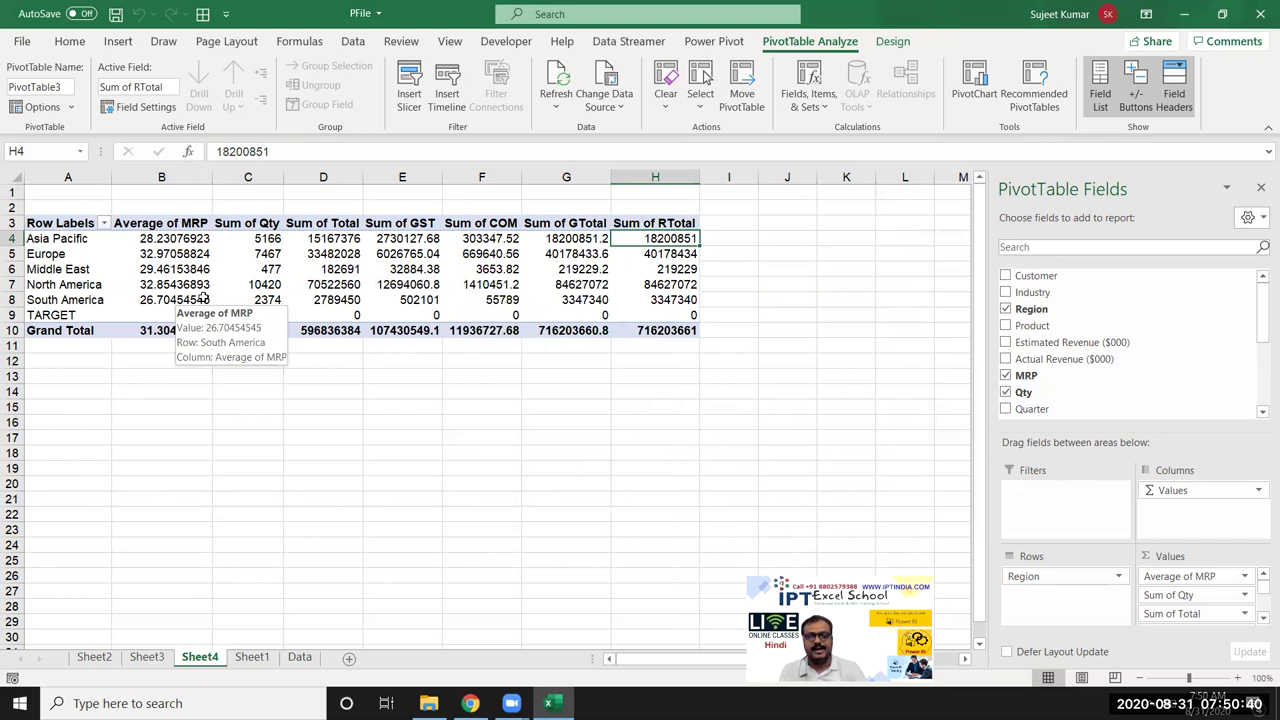
drag(160, 238, 632, 313)
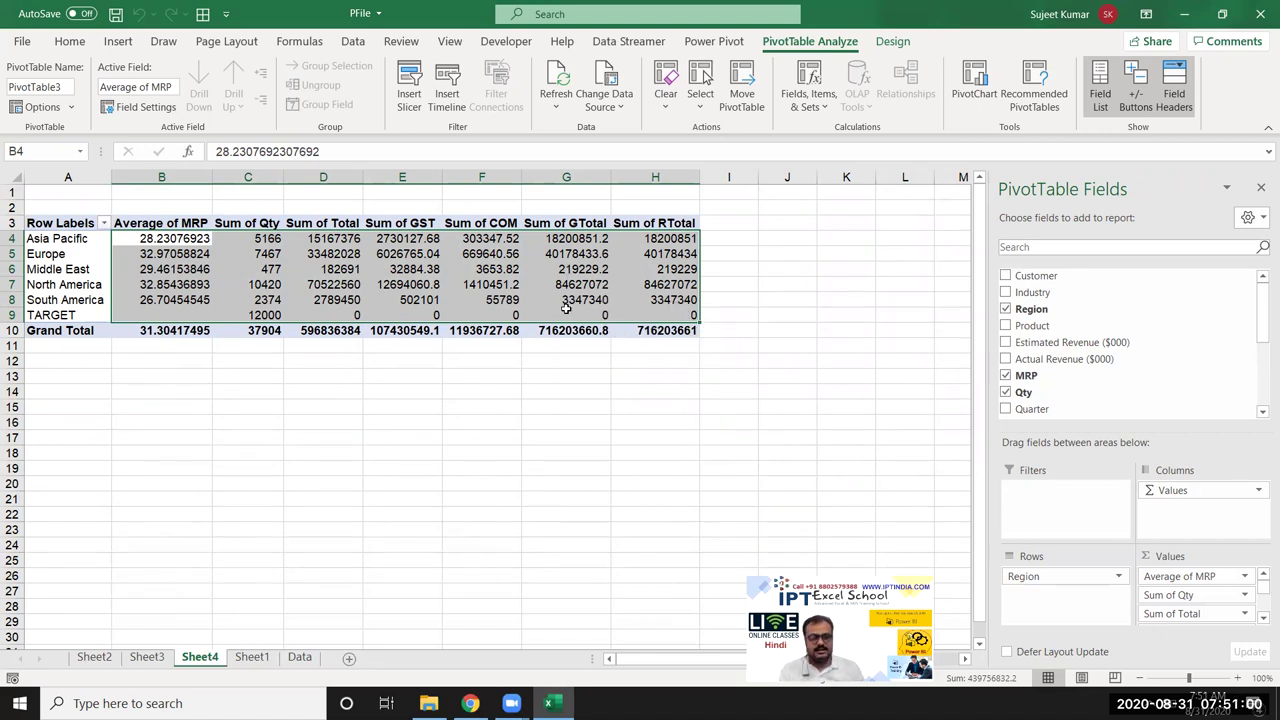
Step: Insert a PivotTable from Sheet1!$A$1:$L$505 onto a new worksheet
click(300, 659)
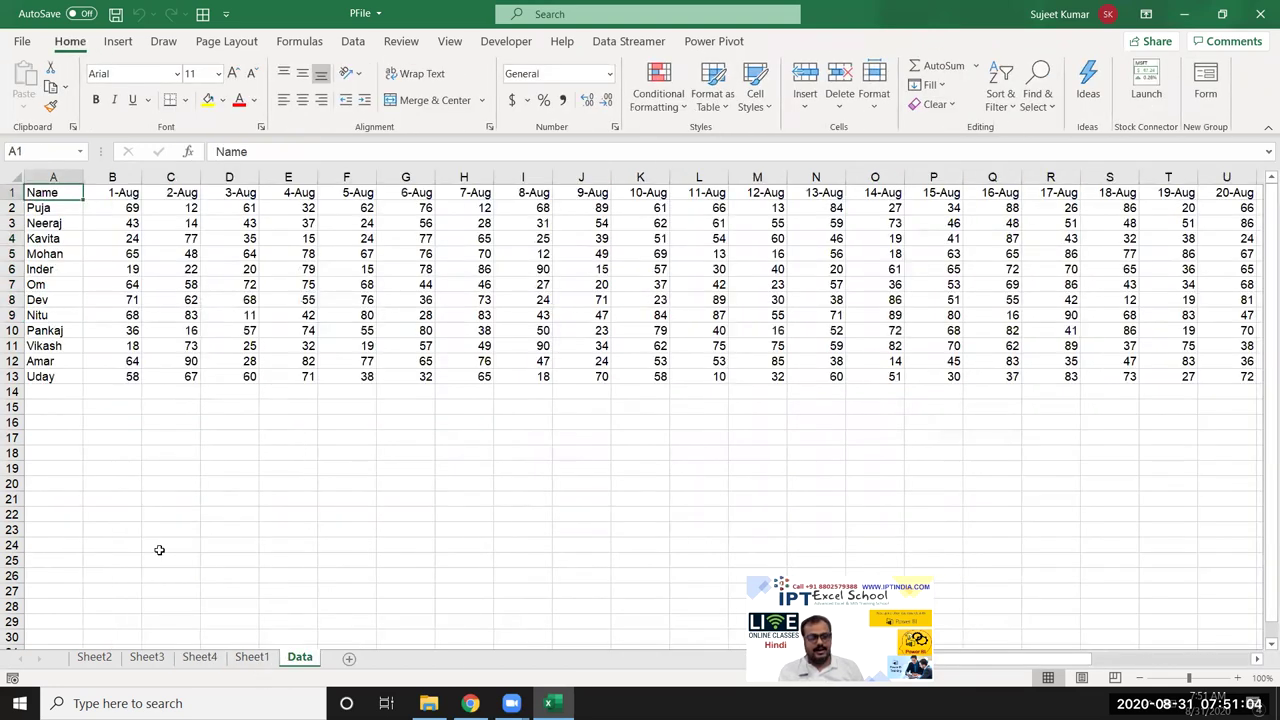
click(253, 658)
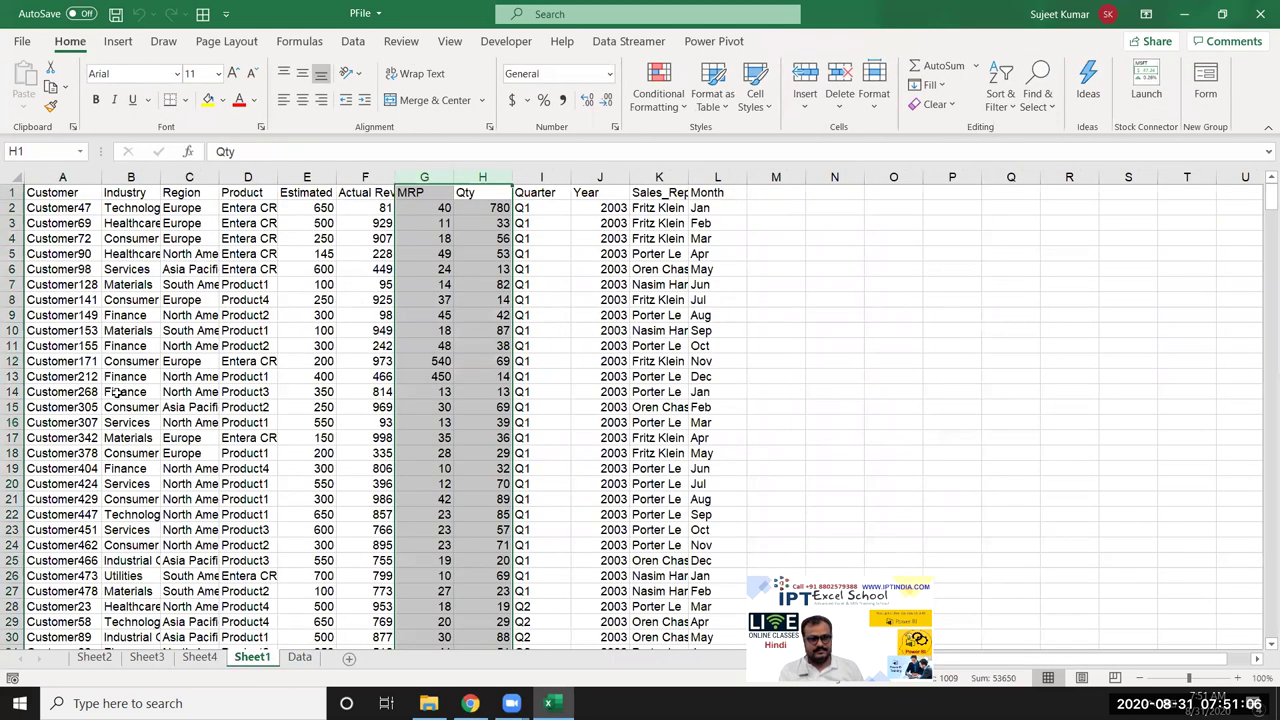
click(54, 196)
click(118, 41)
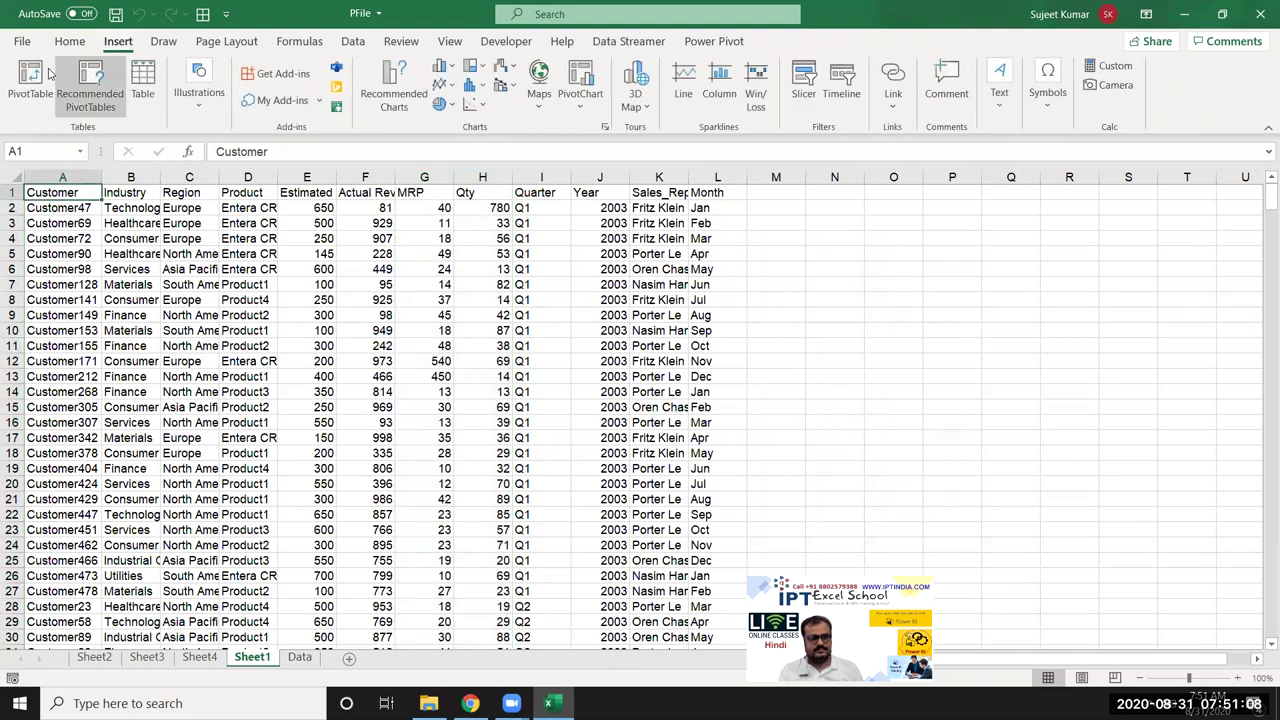
click(30, 80)
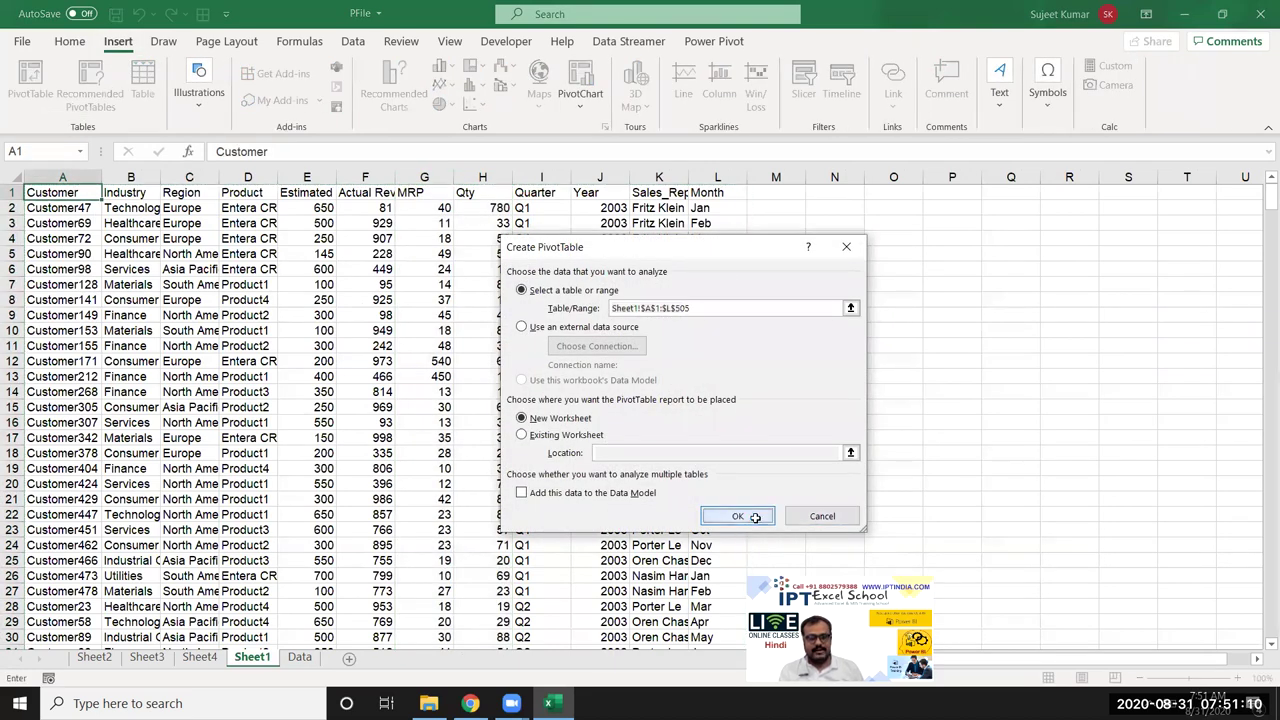
click(746, 518)
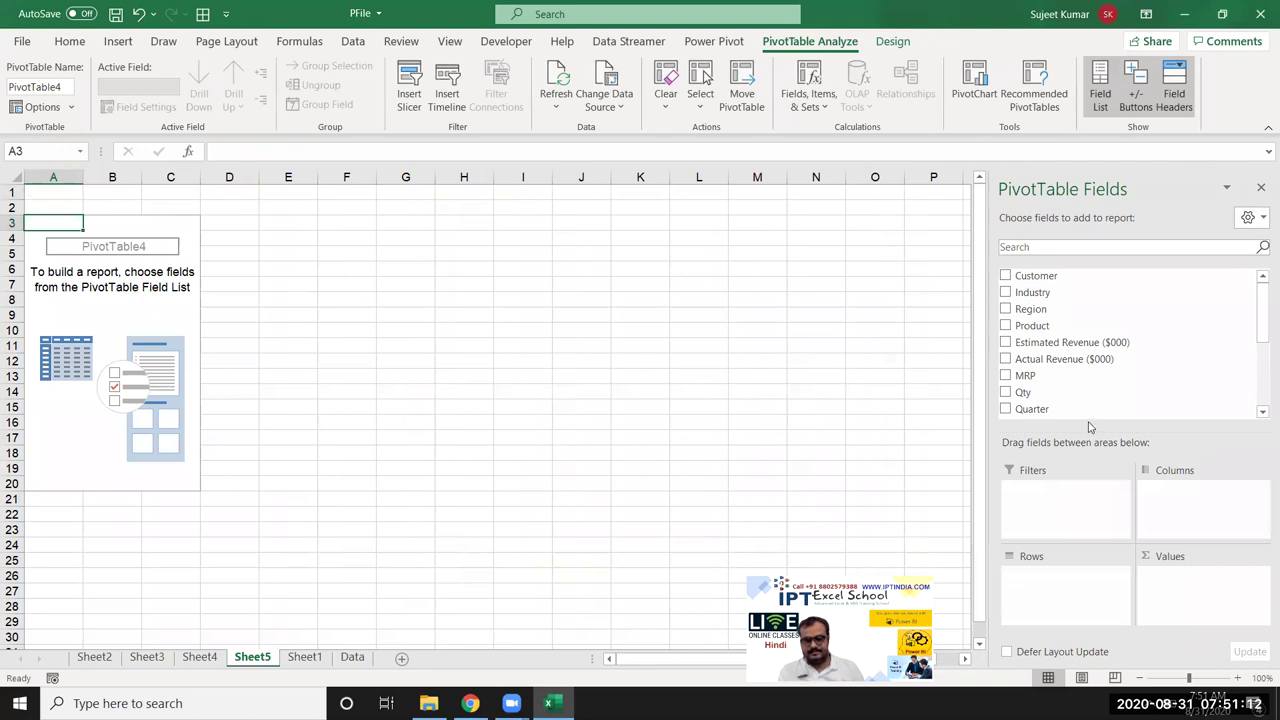
Step: Lay out the new pivot with Sales_Rep in Rows and Sum of Qty in Values
scroll(1100, 380, down, 2)
scroll(1086, 370, down, 1)
scroll(1080, 390, up, 3)
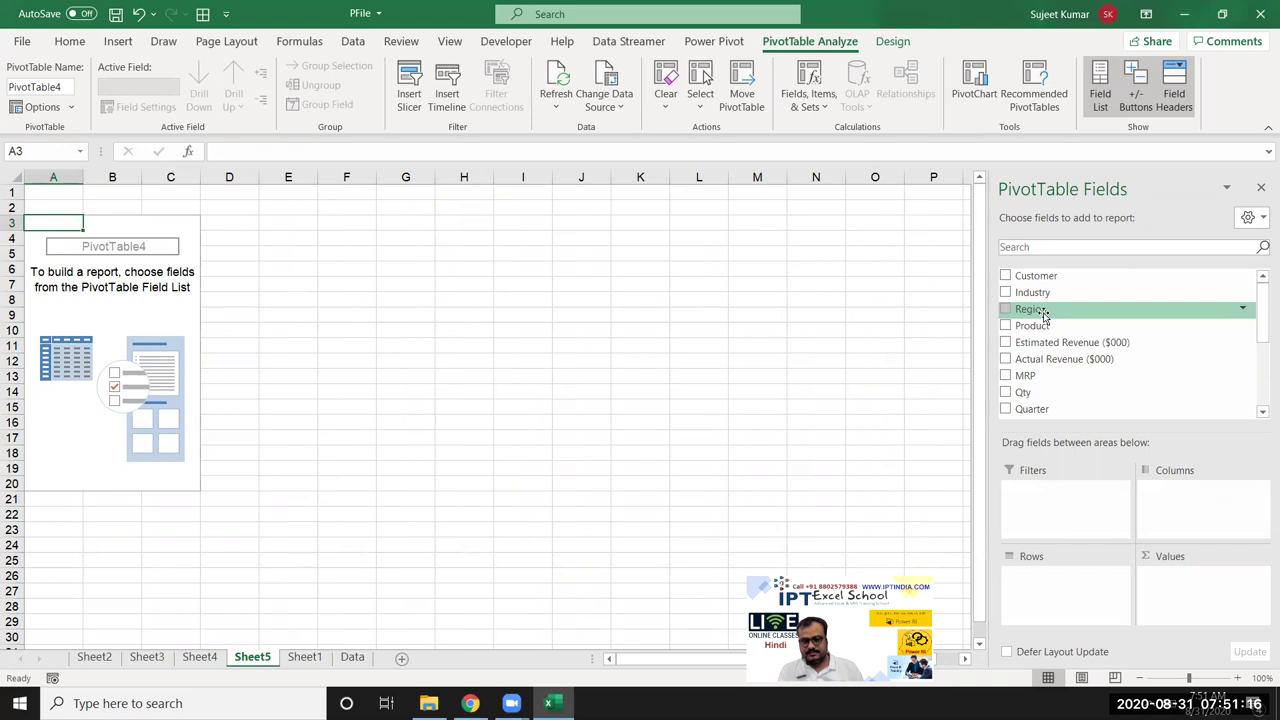
drag(1043, 314, 1090, 567)
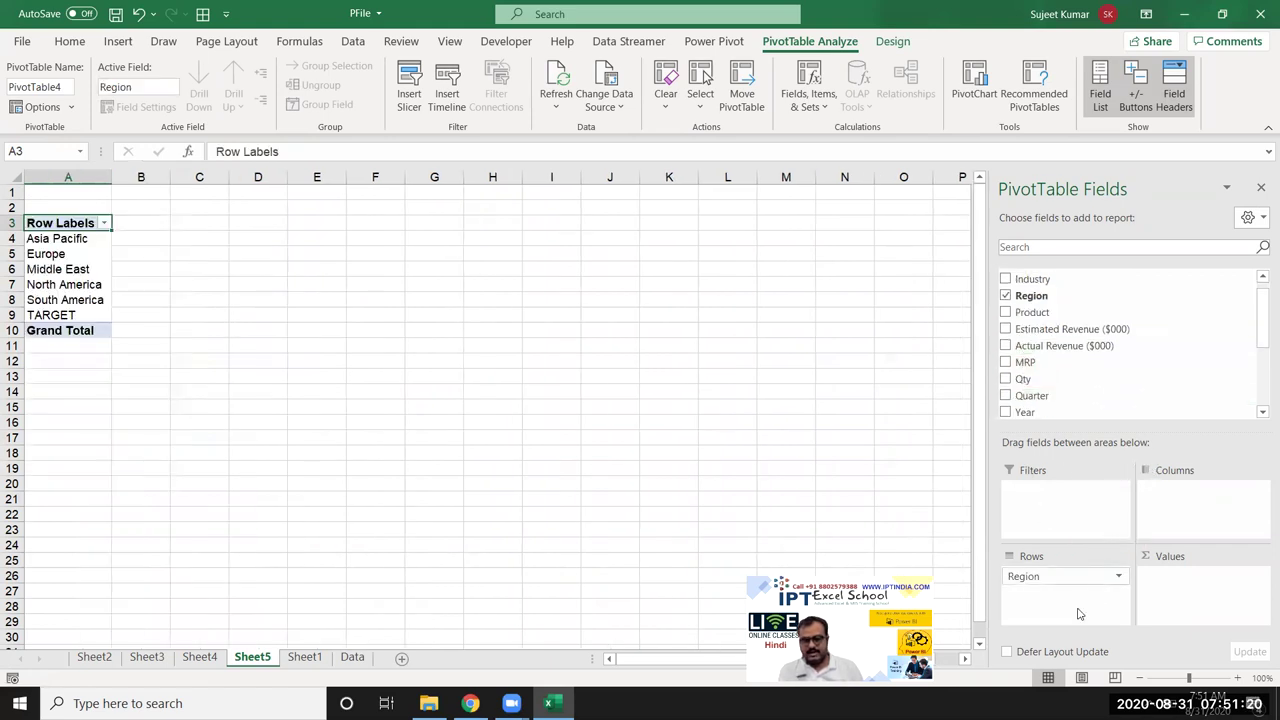
drag(1071, 578, 1080, 333)
scroll(1077, 333, down, 3)
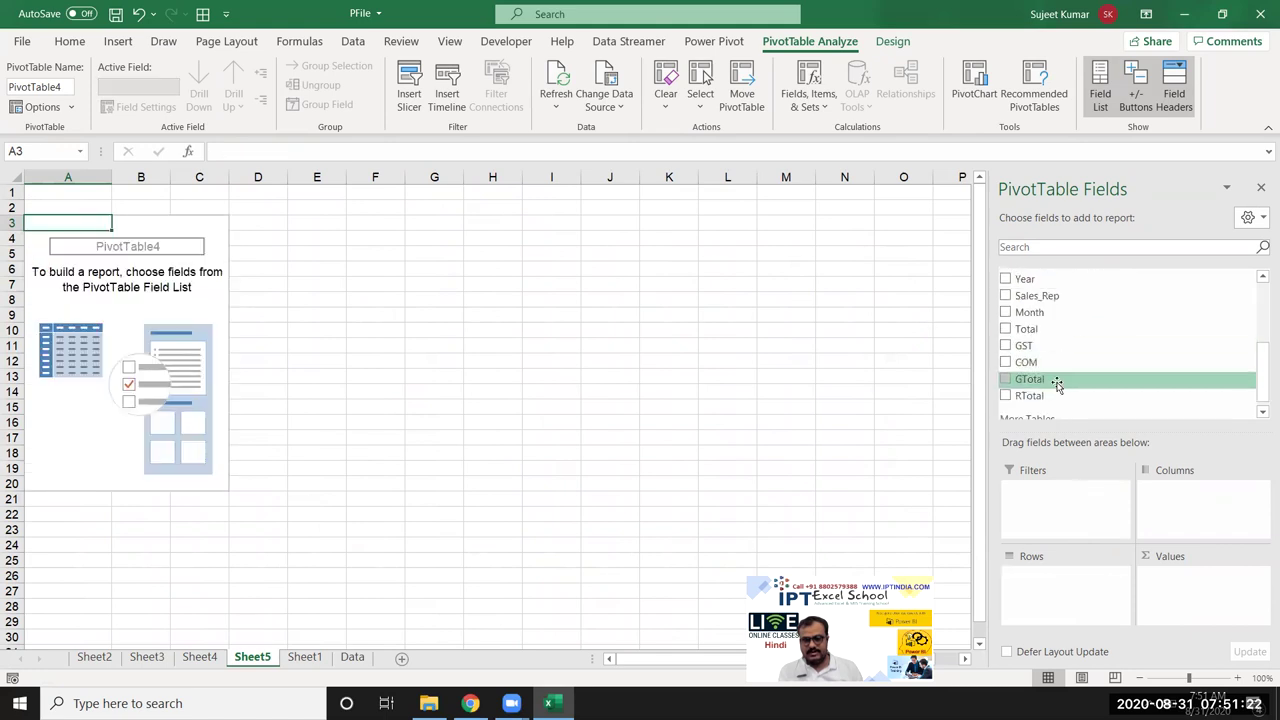
drag(1037, 296, 1075, 578)
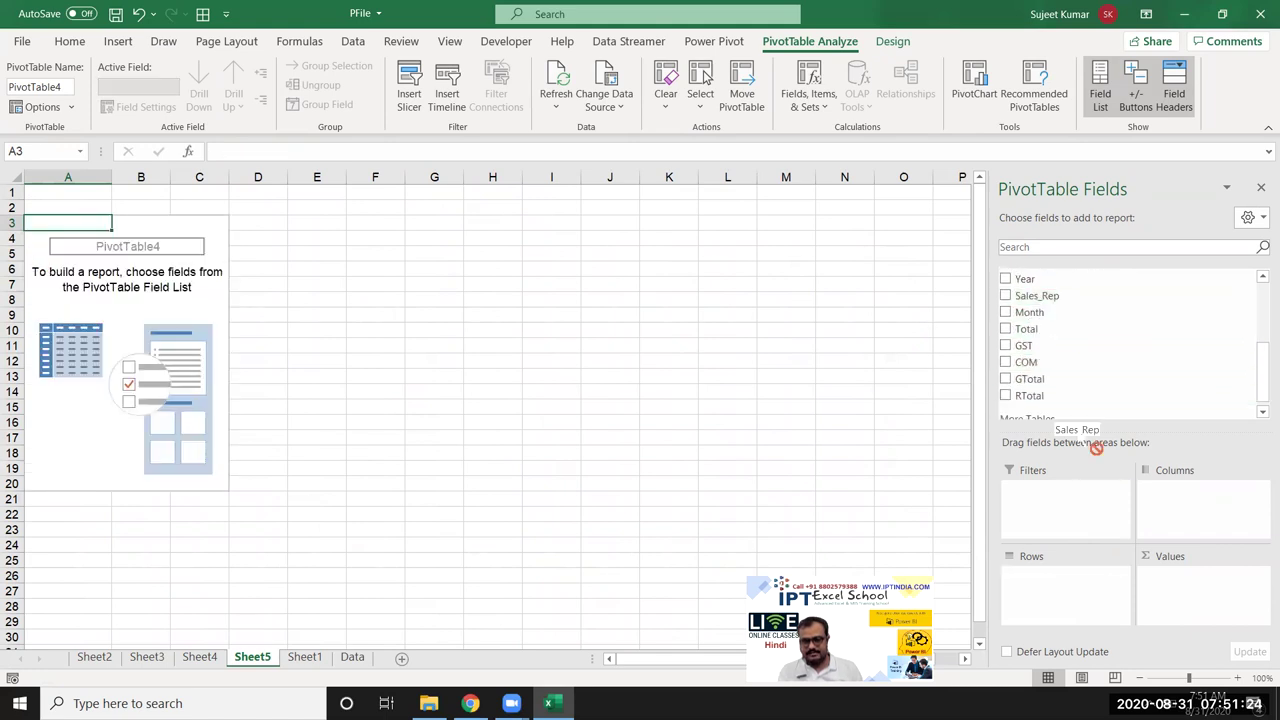
scroll(1040, 345, up, 3)
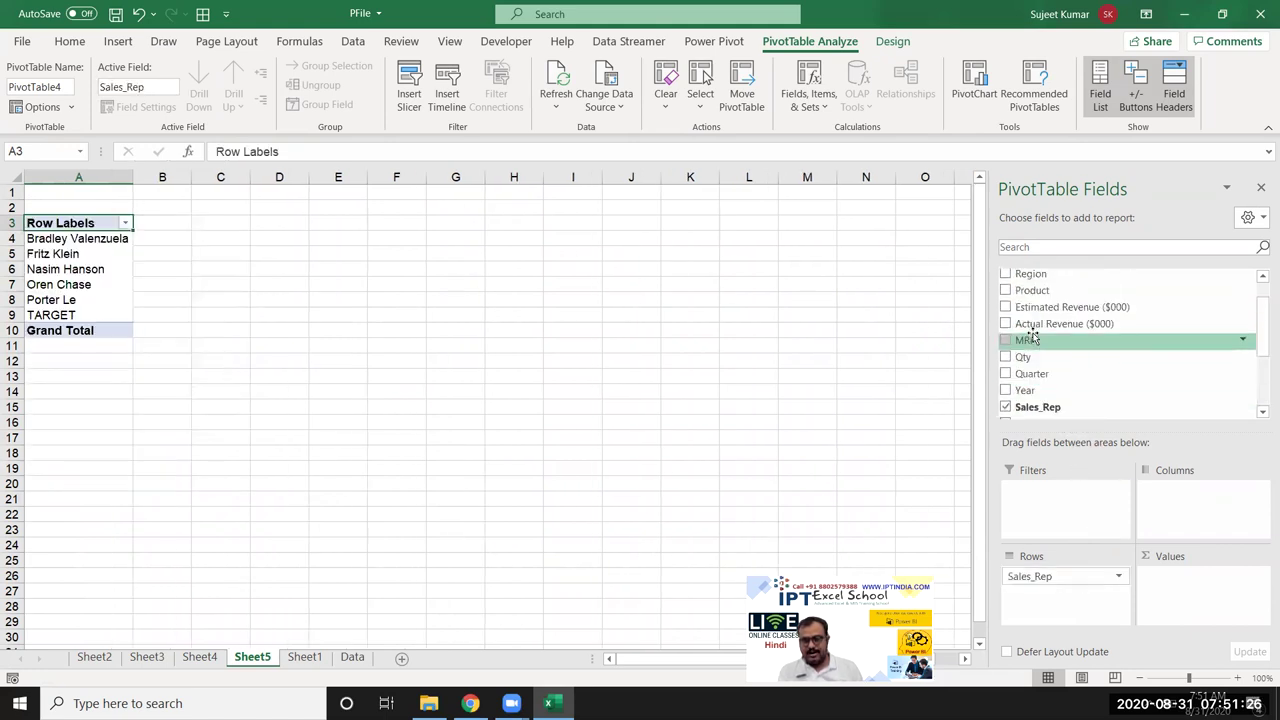
drag(1034, 358, 1162, 562)
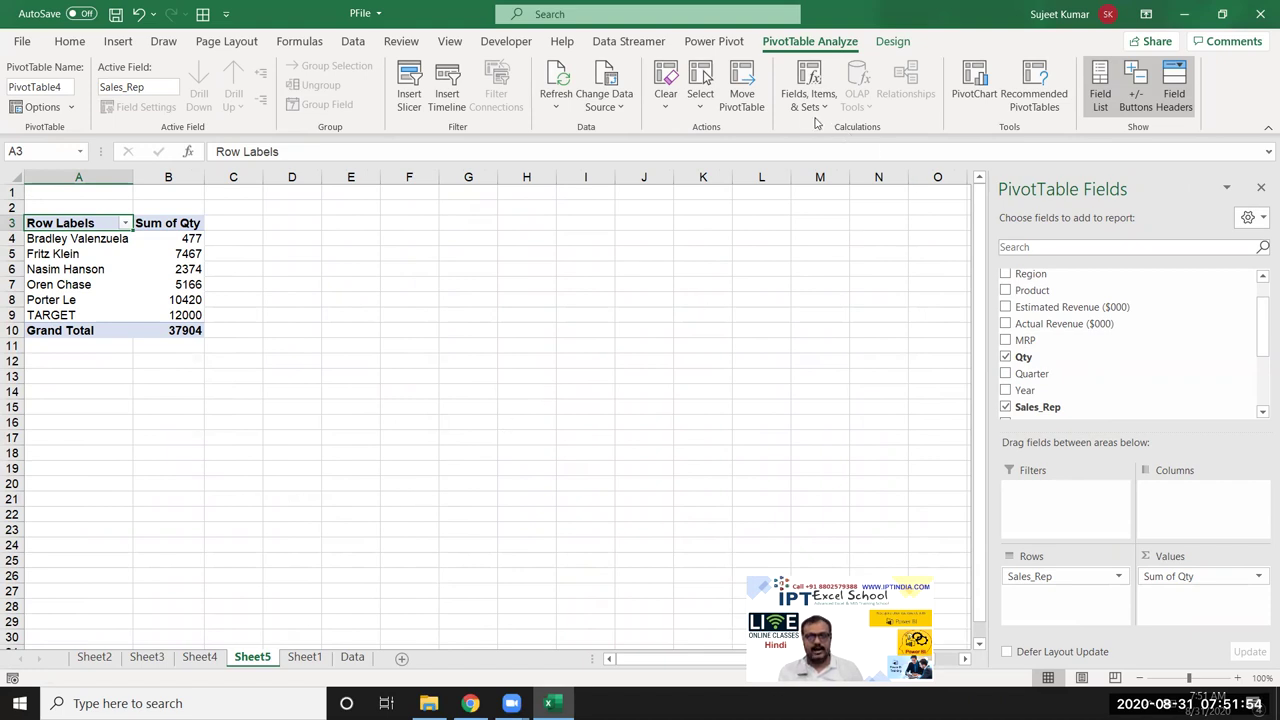
click(810, 104)
Step: Add calculated field INC with =IF(Qty<=5000,1000,IF(Qty<=10000,2000,5000)) to the Sales_Rep pivot
click(830, 129)
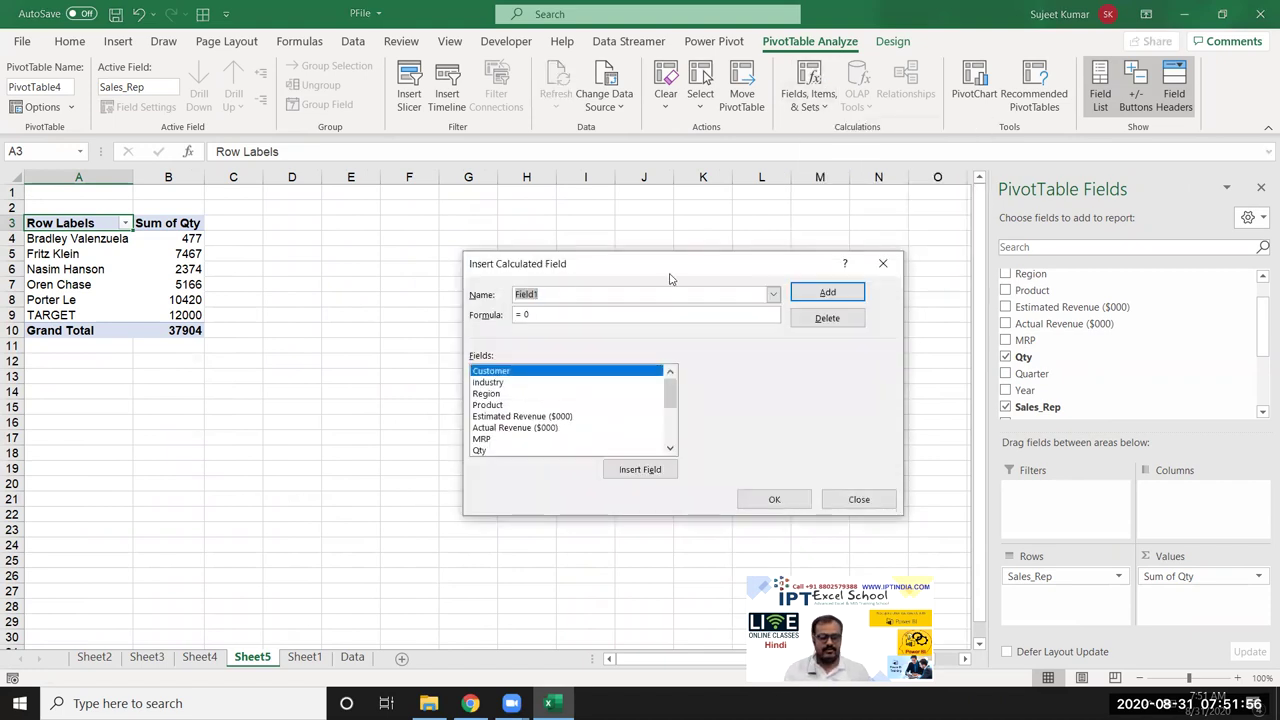
key(BackSpace)
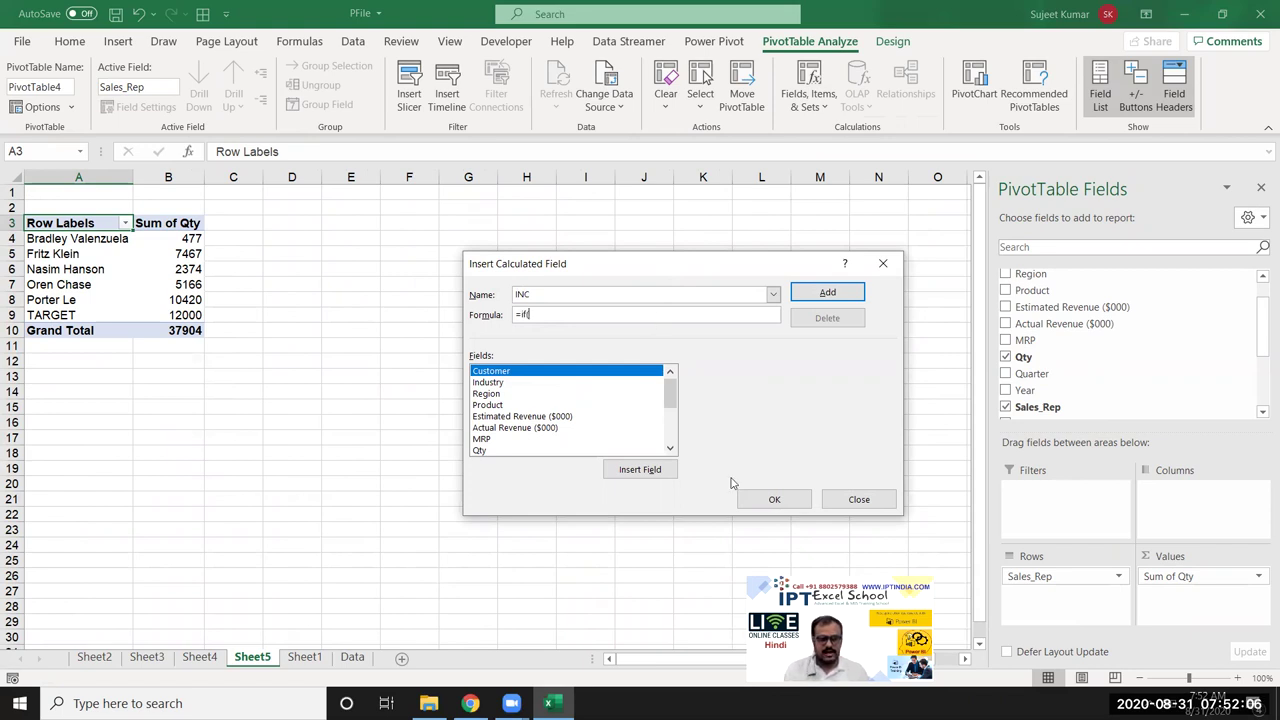
scroll(585, 412, down, 3)
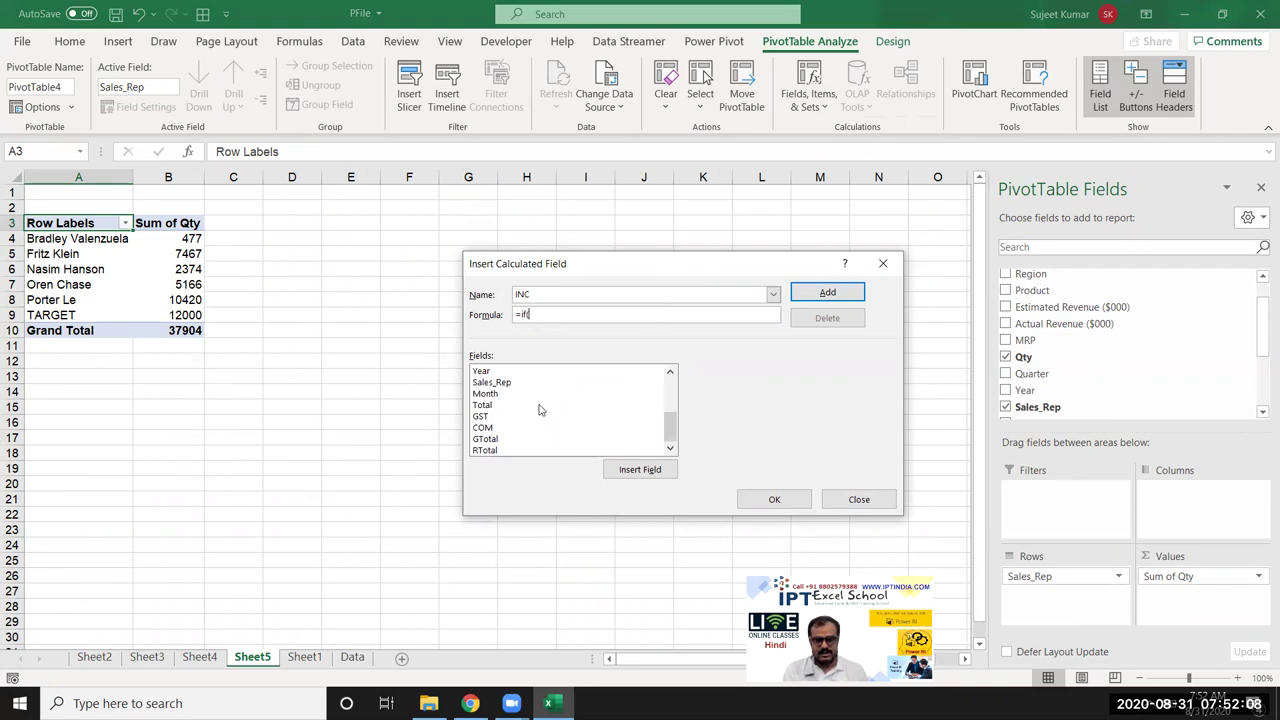
scroll(535, 404, up, 1)
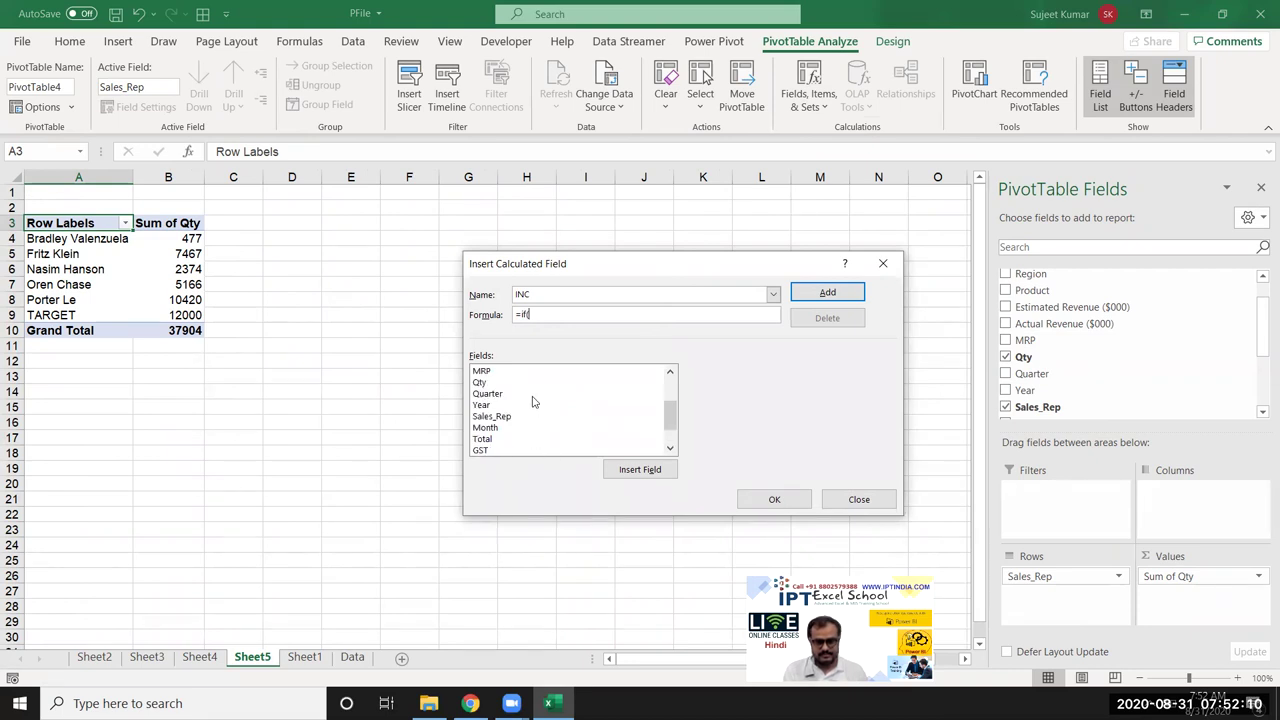
double_click(535, 383)
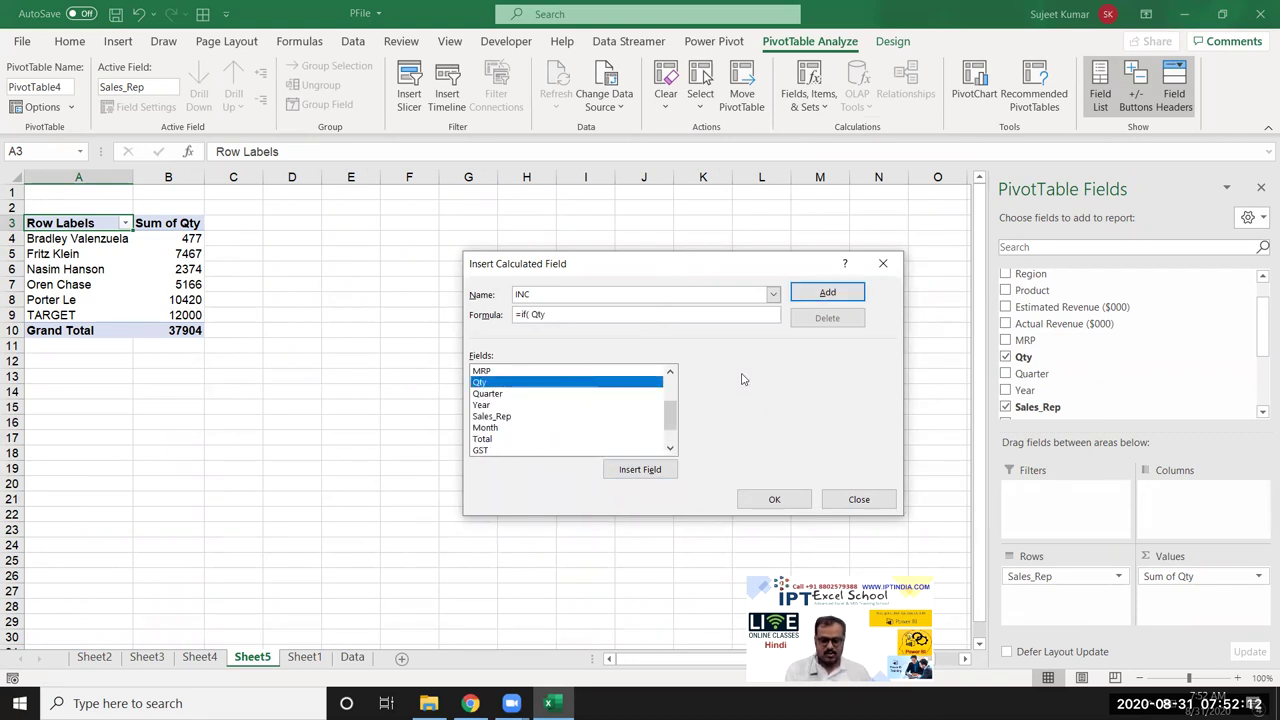
text(<=)
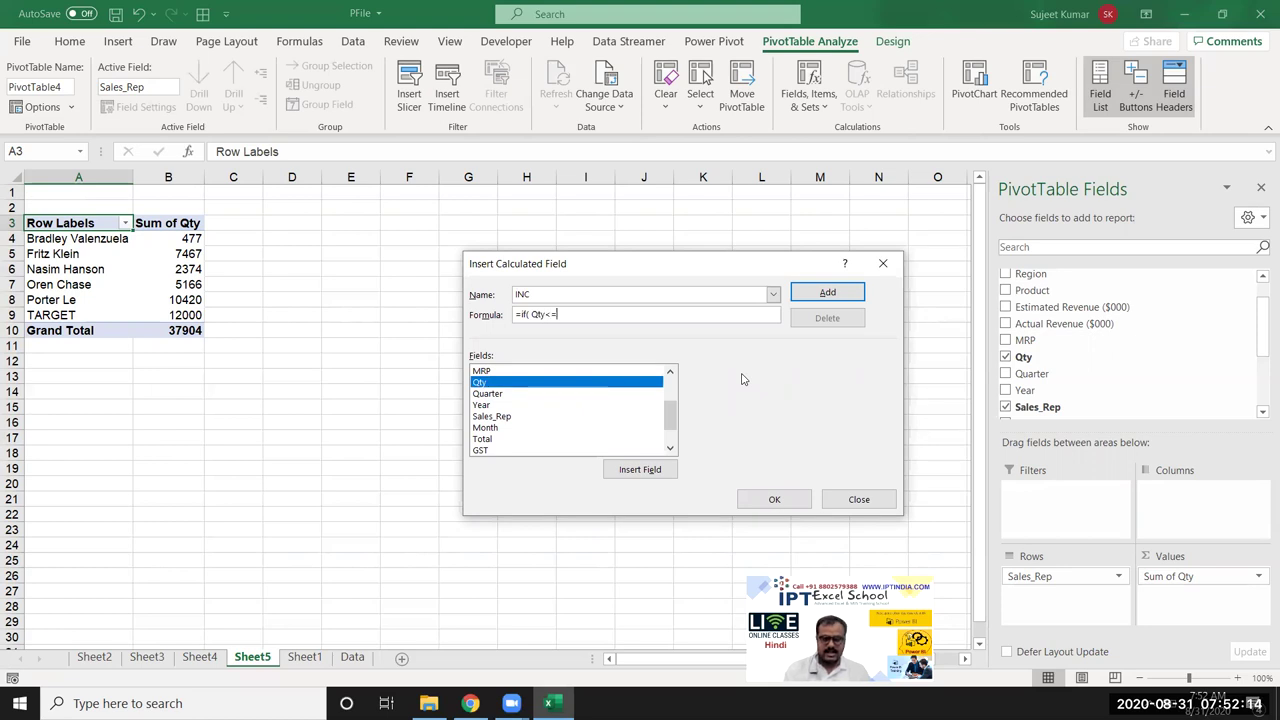
text(5000)
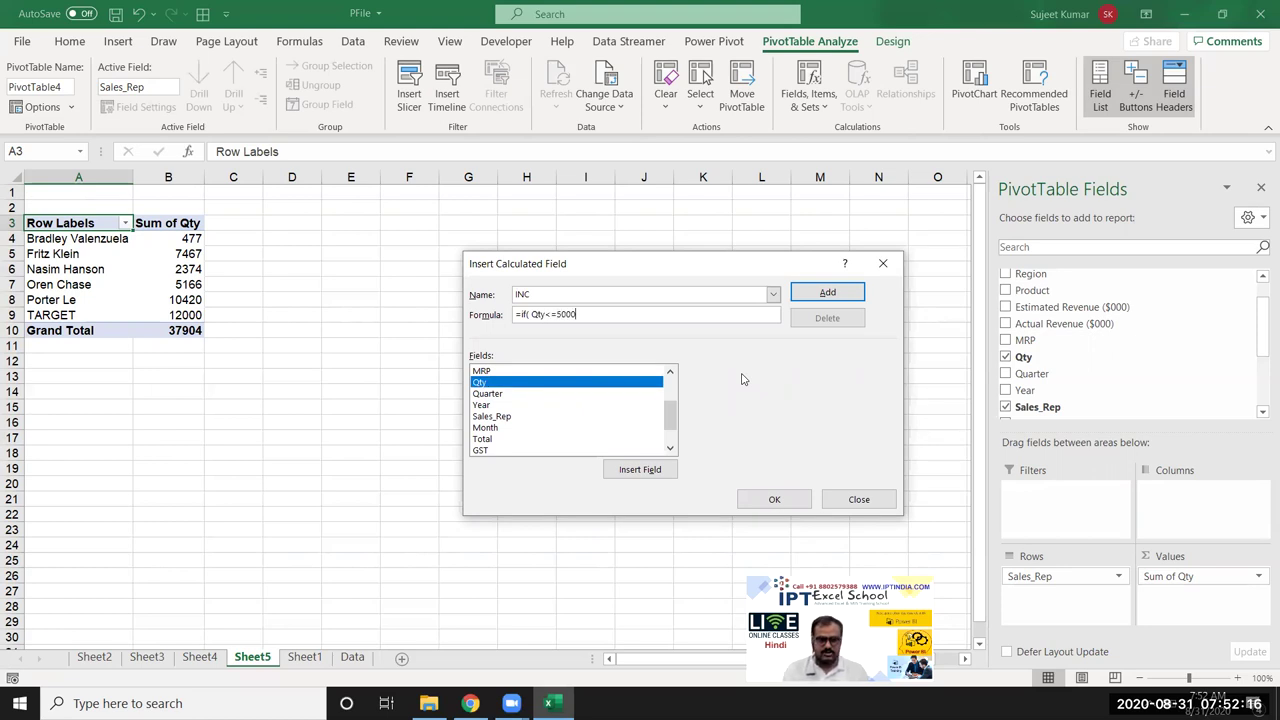
text(,1000)
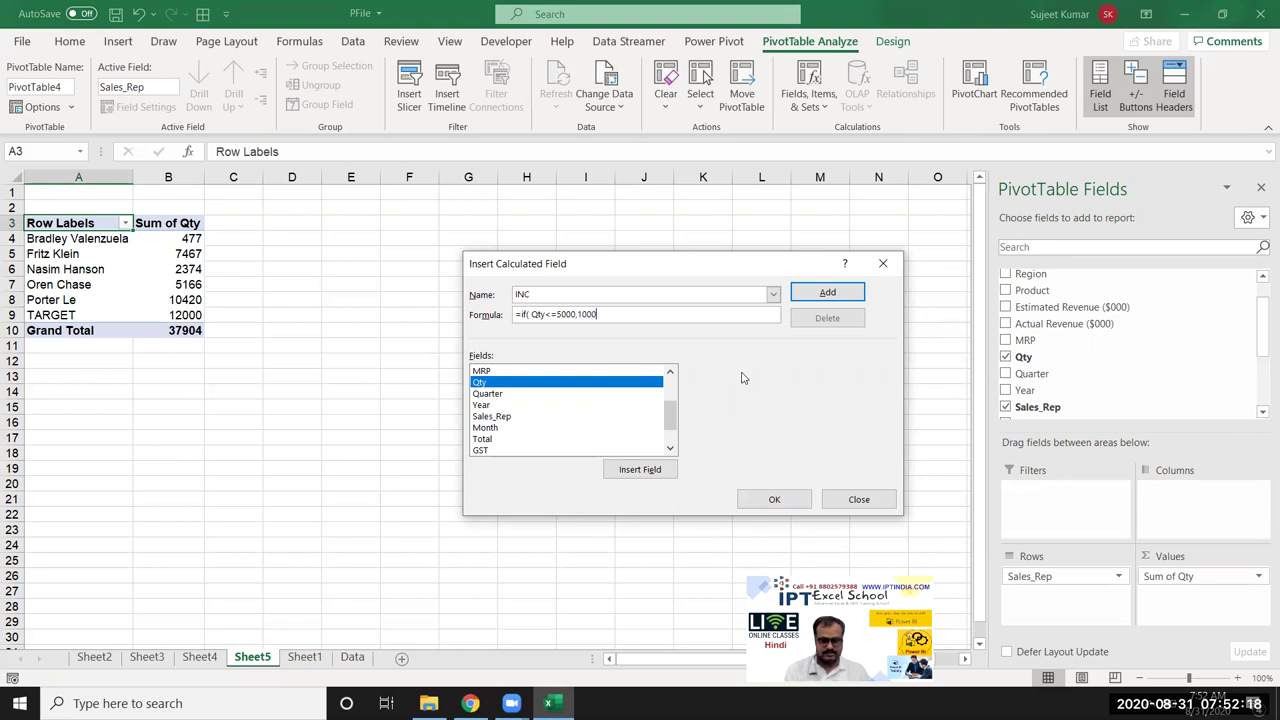
text(,if(qtu)
key(BackSpace)
text(y<)
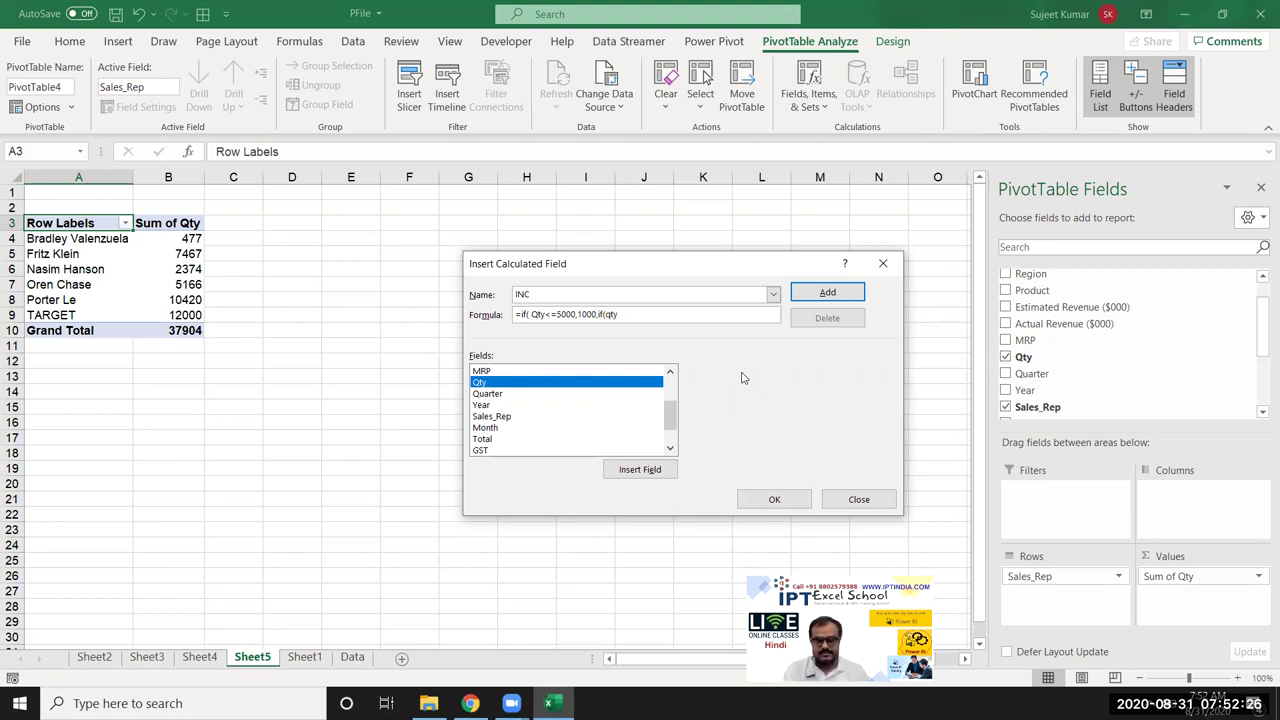
text(=10000,)
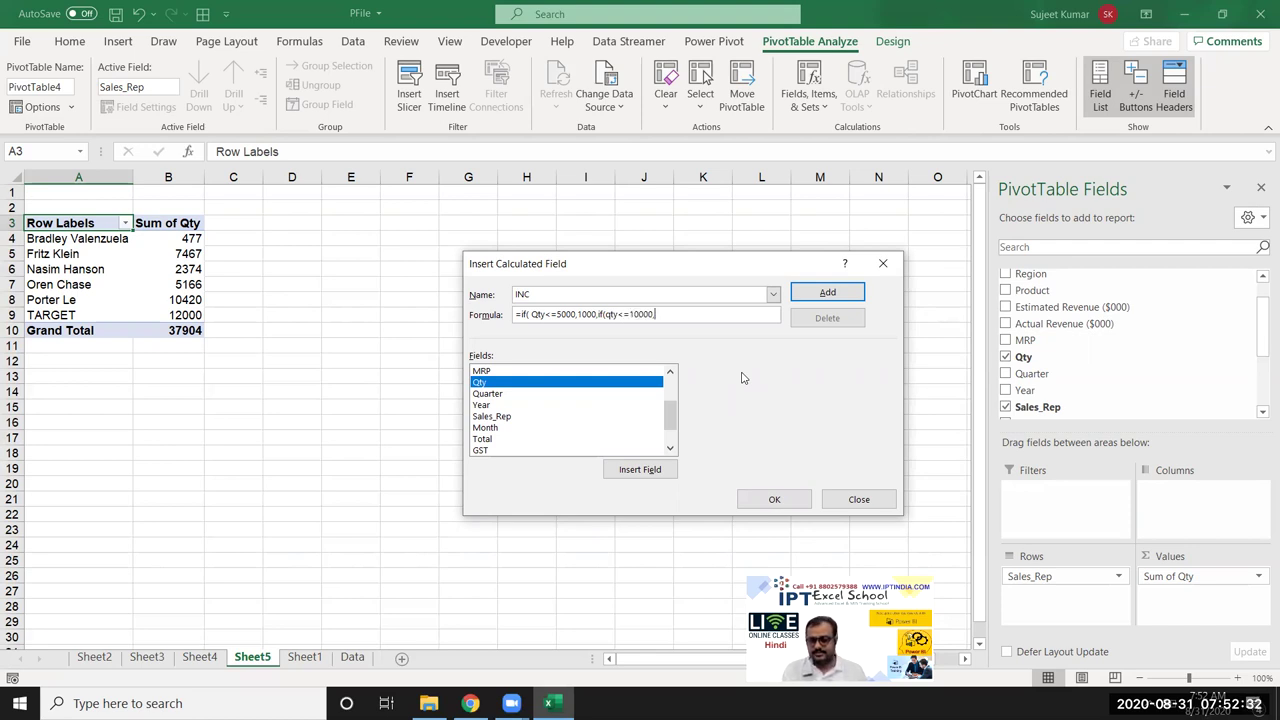
text(2000)
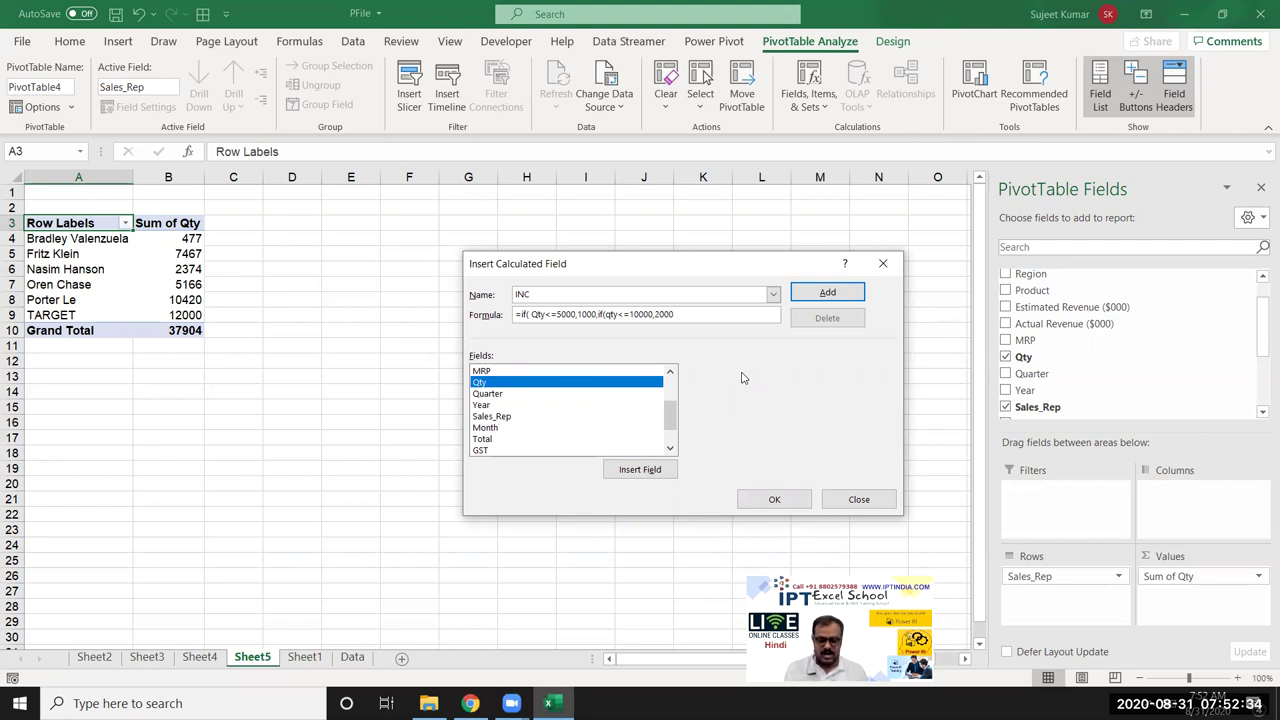
text(,5000)
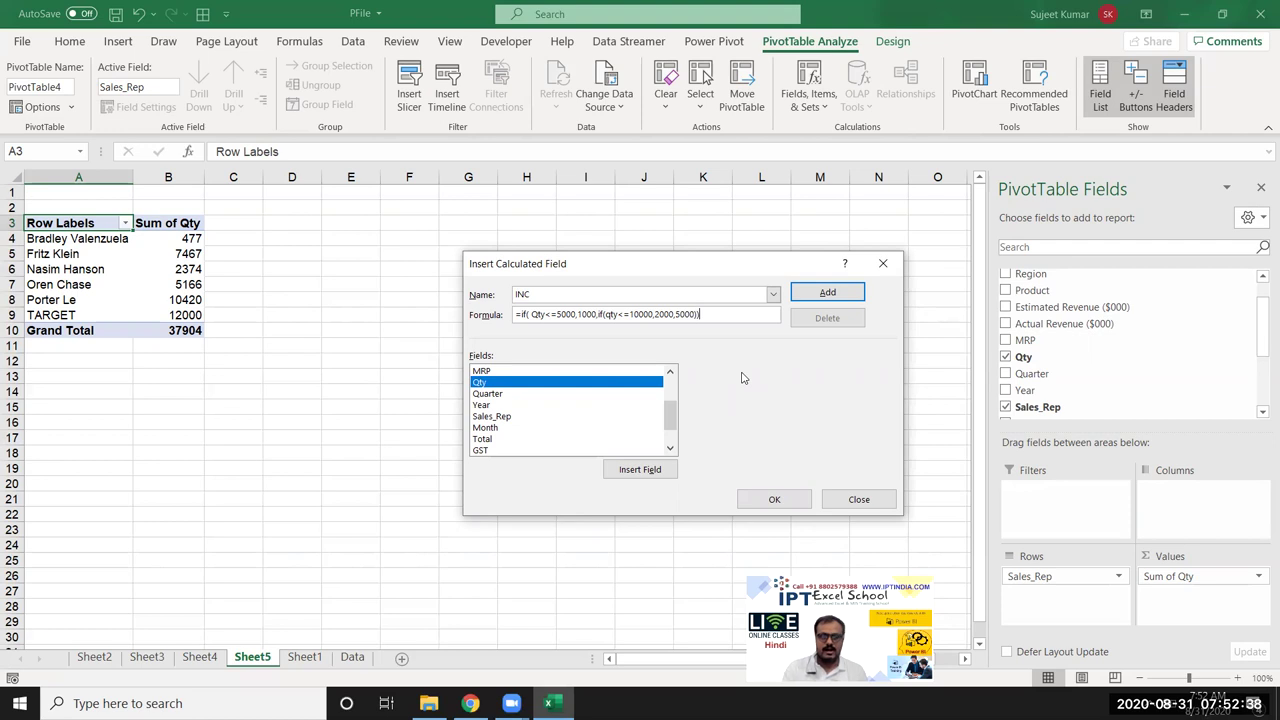
click(809, 298)
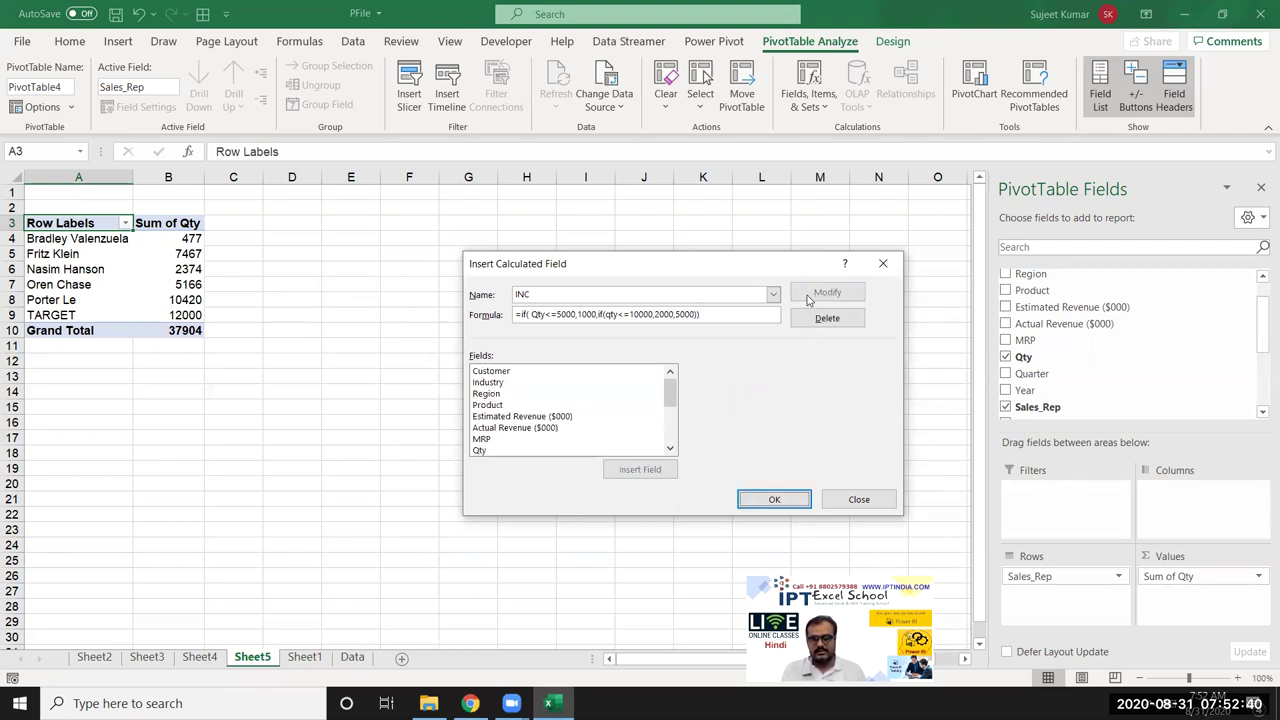
click(774, 499)
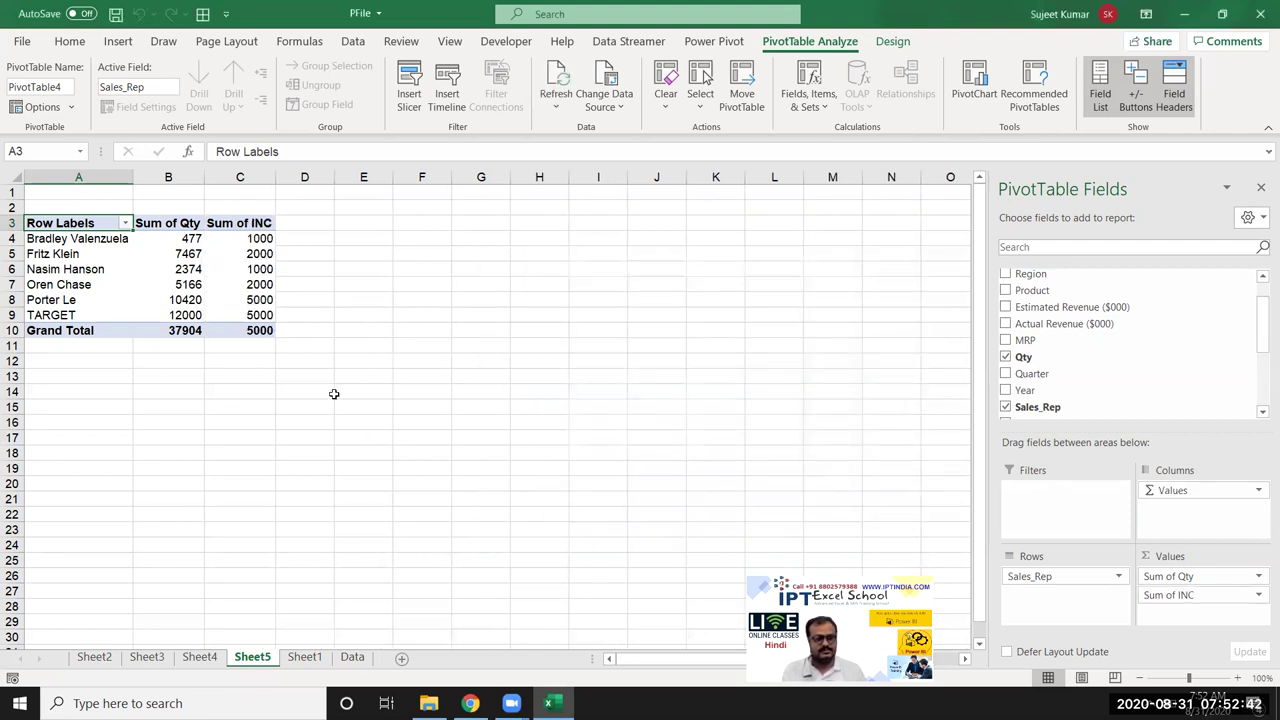
drag(246, 316, 232, 257)
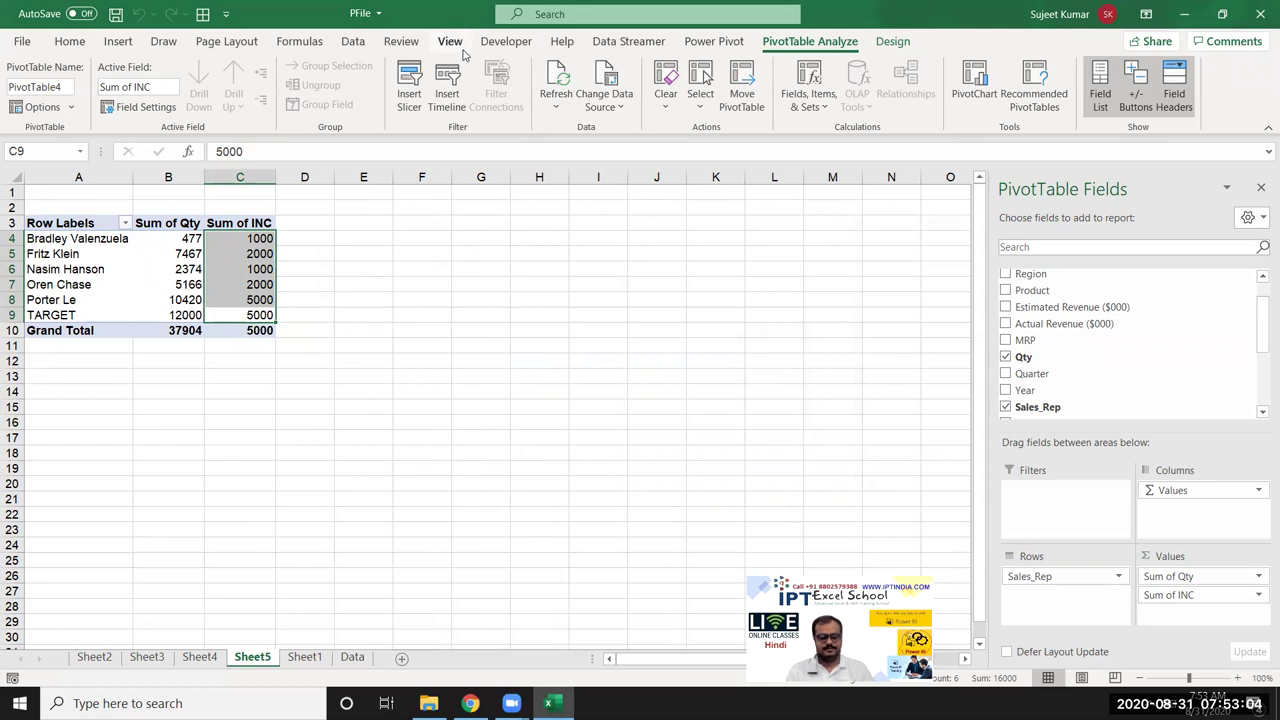
Step: Hide Excel with Windows+D to reveal the IPT Excel School desktop wallpaper
key(super+d)
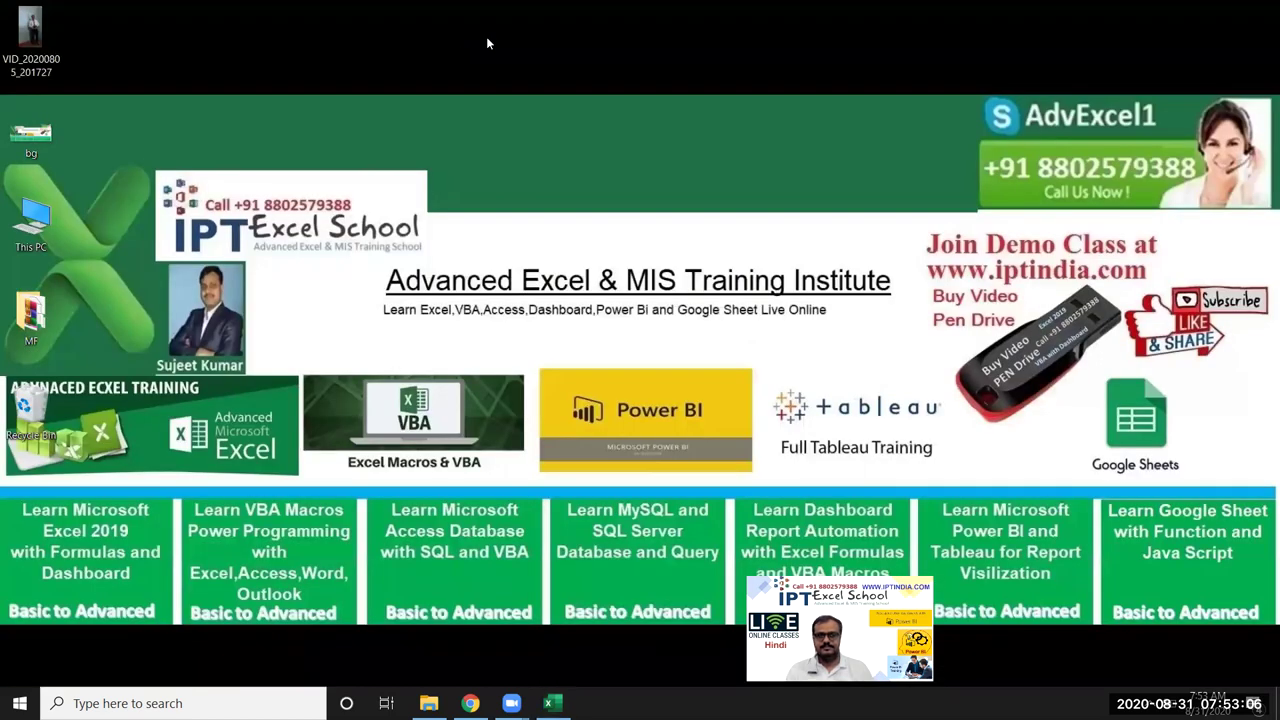